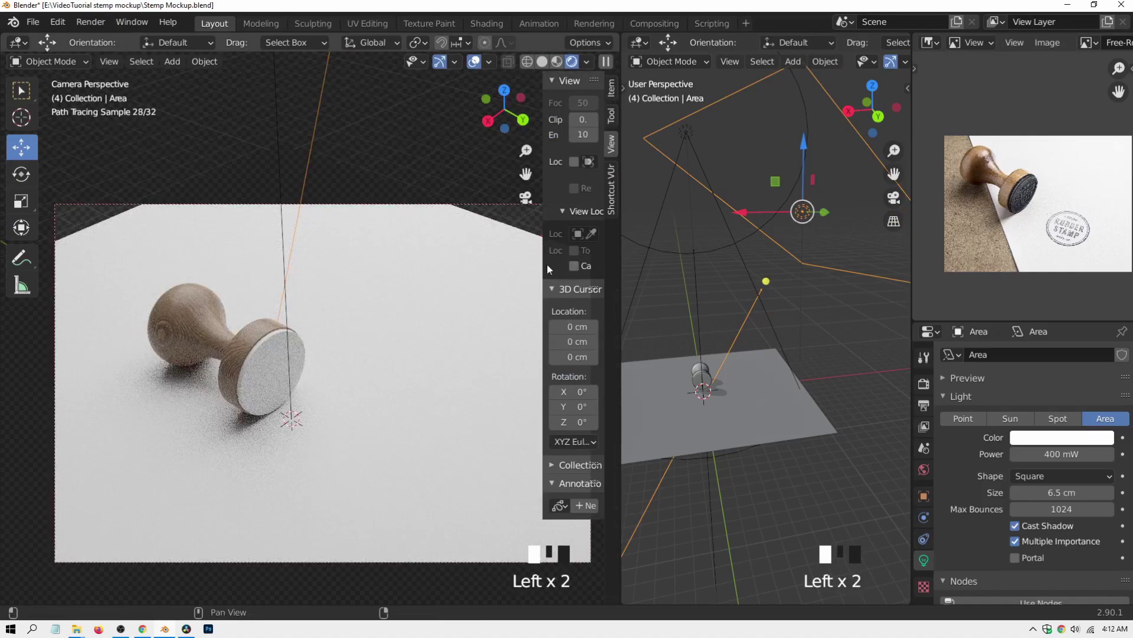
Step: Lock the camera to the view and reframe the shot so the stamp fits on a fully white paper background
{"action": "left_click_drag", "start_coordinate": [545, 261], "coordinate": [511, 261]}
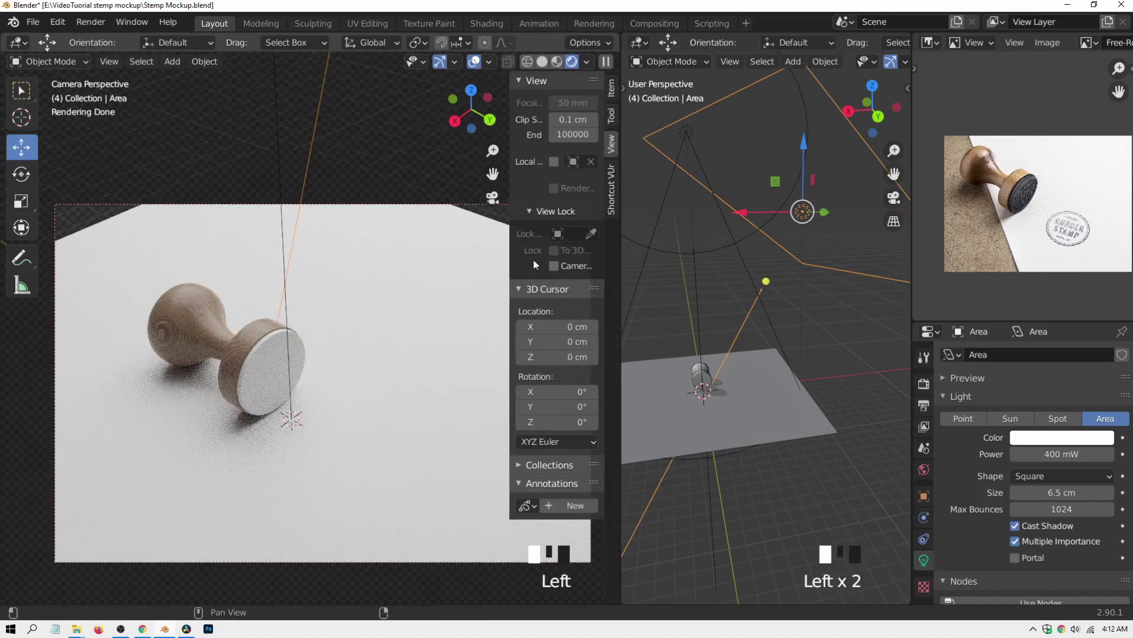
{"action": "left_click", "coordinate": [551, 265]}
{"action": "mouse_move", "coordinate": [377, 313]}
{"action": "middle_mouse_down", "text": "shift"}
{"action": "mouse_move", "coordinate": [387, 320]}
{"action": "mouse_move", "coordinate": [368, 346]}
{"action": "mouse_move", "coordinate": [326, 344]}
{"action": "mouse_move", "coordinate": [280, 387]}
{"action": "mouse_move", "coordinate": [287, 379]}
{"action": "middle_mouse_up", "text": "shift"}
{"action": "scroll", "coordinate": [360, 354], "scroll_direction": "down", "scroll_amount": 2}
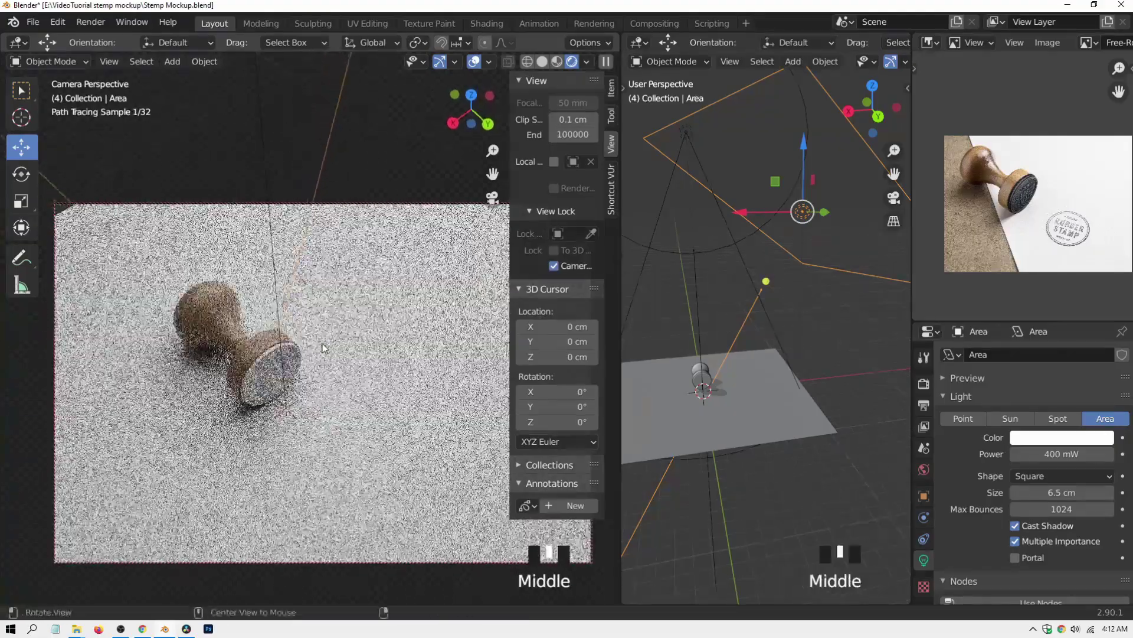
{"action": "scroll", "coordinate": [326, 351], "scroll_direction": "up", "scroll_amount": 1}
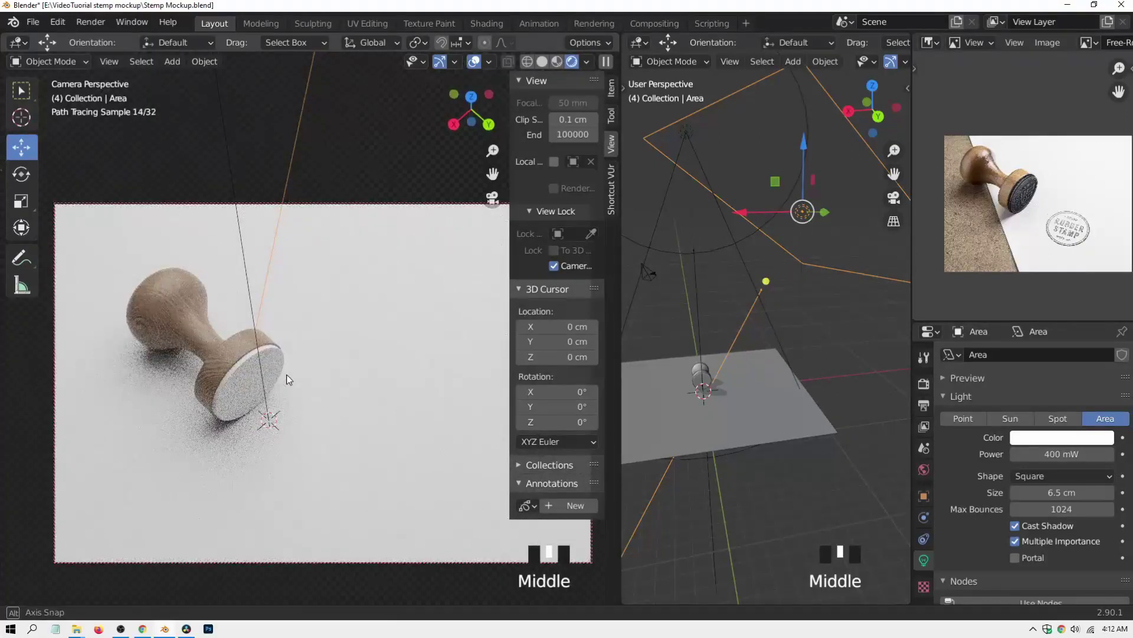
Step: Unlock the camera from the view to keep the new framing
{"action": "left_click_drag", "start_coordinate": [512, 297], "coordinate": [598, 291]}
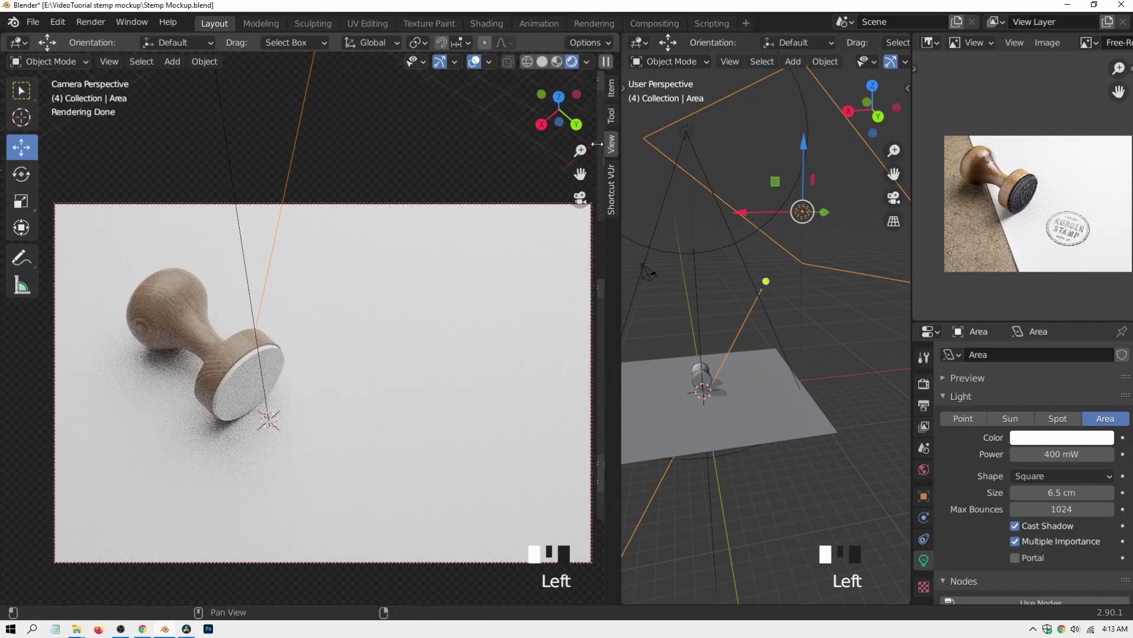
{"action": "left_click_drag", "start_coordinate": [599, 148], "coordinate": [499, 161]}
{"action": "left_click", "coordinate": [548, 266]}
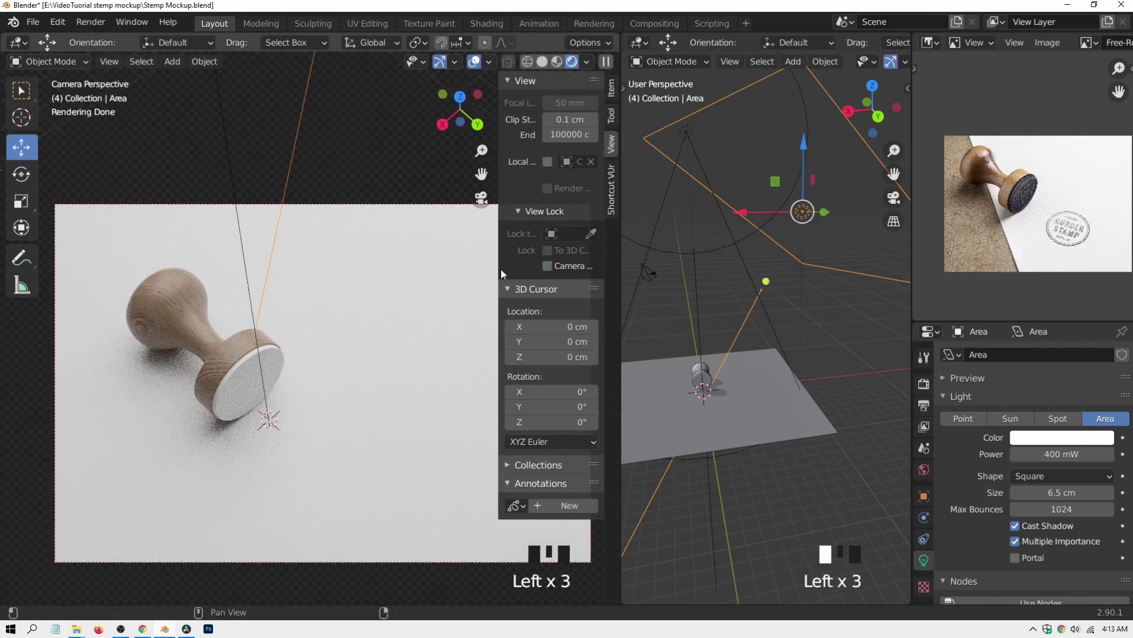
{"action": "left_click_drag", "start_coordinate": [497, 266], "coordinate": [550, 295]}
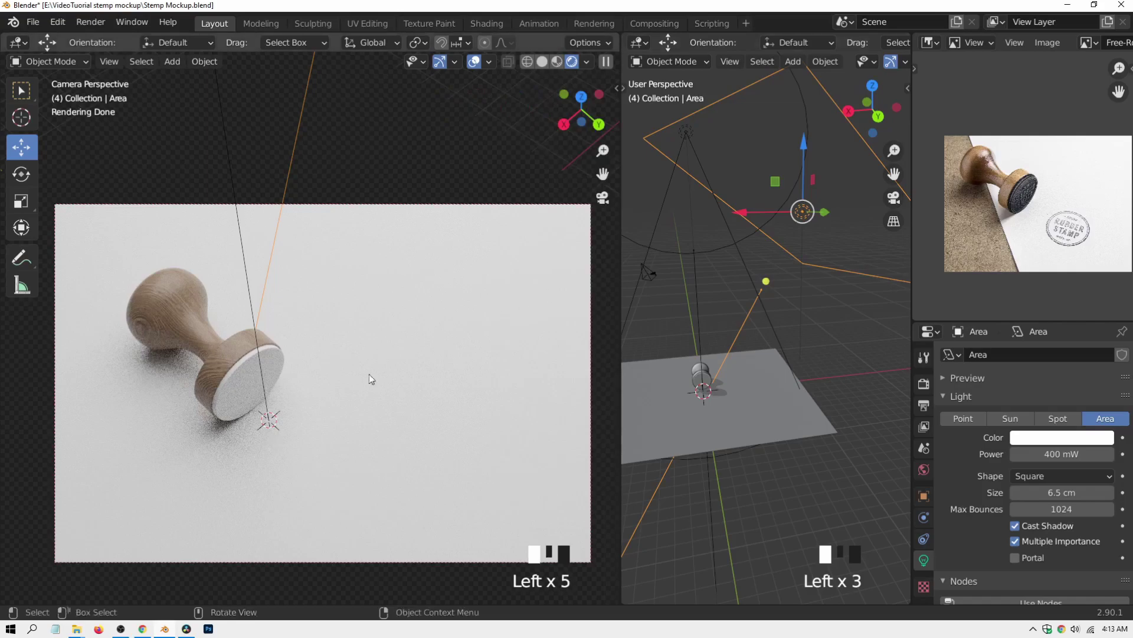
Step: Duplicate the area light and move the copy about 11 cm along its local Y axis
{"action": "middle_click_drag", "start_coordinate": [838, 277], "coordinate": [816, 303]}
{"action": "mouse_move", "coordinate": [816, 303]}
{"action": "left_mouse_down"}
{"action": "mouse_move", "coordinate": [853, 337]}
{"action": "mouse_move", "coordinate": [817, 307]}
{"action": "left_mouse_up"}
{"action": "middle_click_drag", "start_coordinate": [816, 332], "coordinate": [755, 389], "text": "shift"}
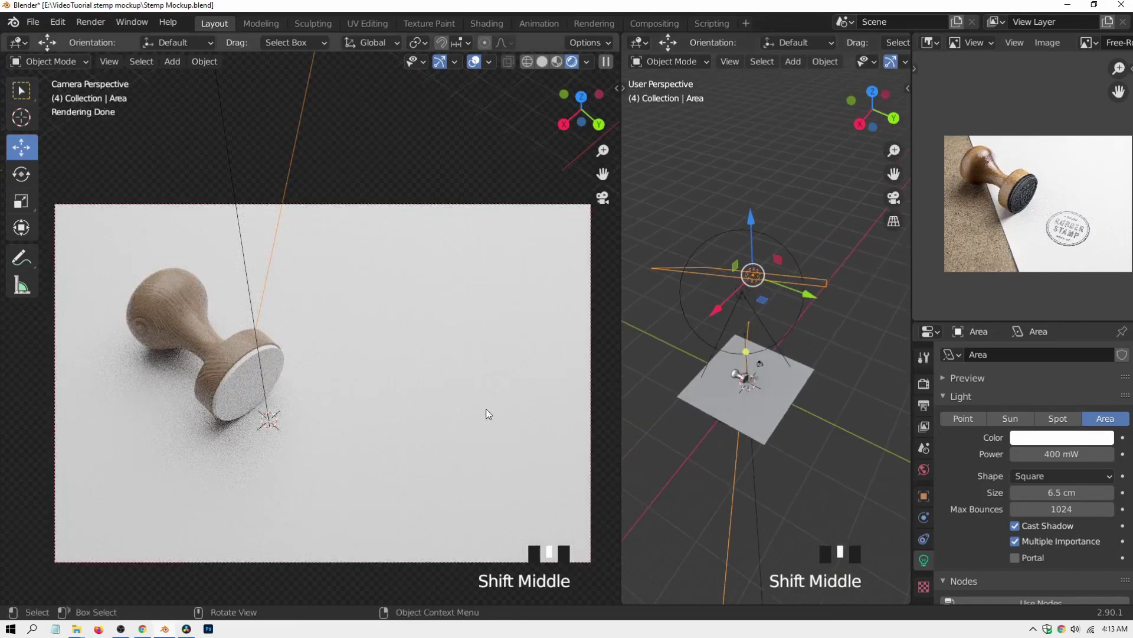
{"action": "middle_click_drag", "start_coordinate": [781, 331], "coordinate": [859, 352], "text": "shift"}
{"action": "scroll", "coordinate": [811, 346], "scroll_direction": "up", "scroll_amount": 2}
{"action": "middle_click_drag", "start_coordinate": [783, 332], "coordinate": [686, 371], "text": "shift"}
{"action": "key", "text": "shift+d"}
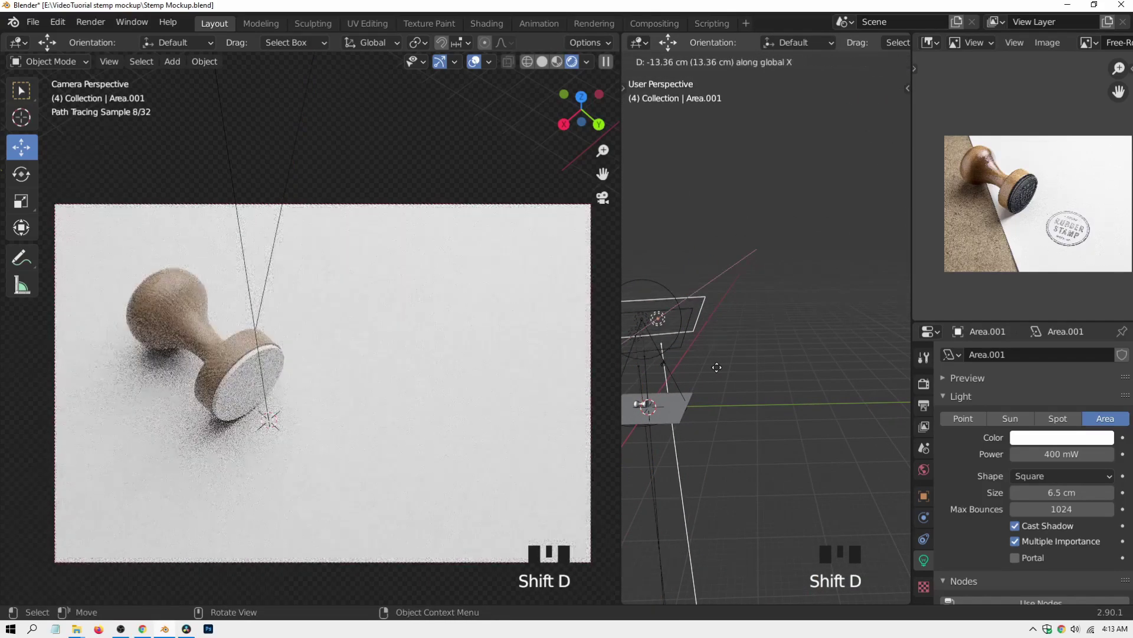
{"action": "key", "text": "y"}
{"action": "key", "text": "y"}
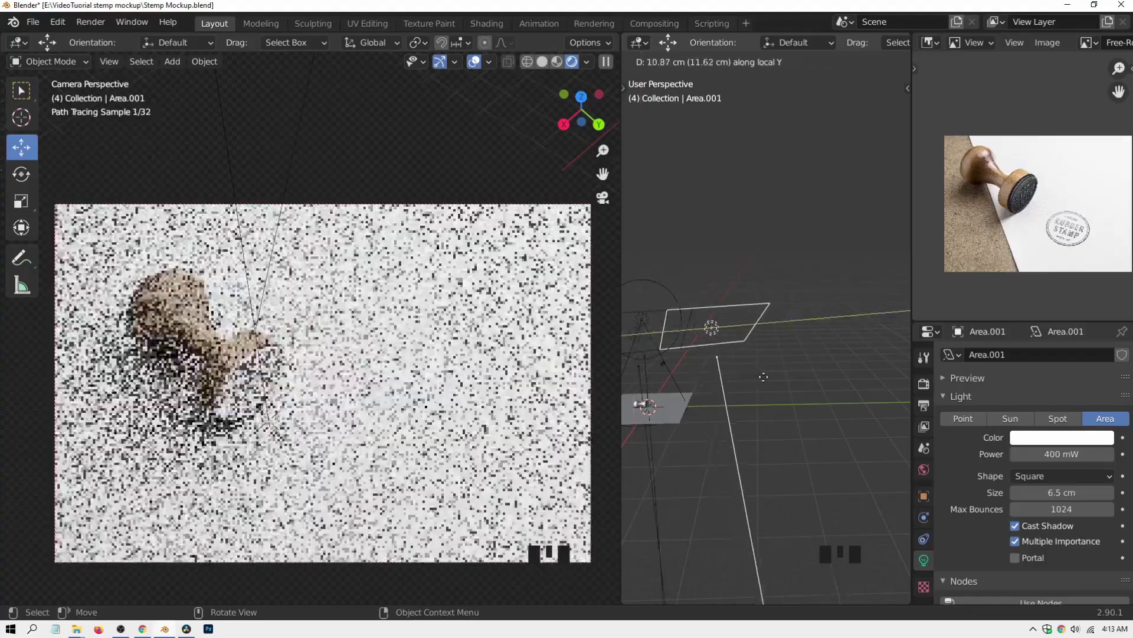
{"action": "left_click", "coordinate": [766, 368]}
Step: Rotate the duplicated area light about the global Z axis and move it slightly outward from the paper plane
{"action": "scroll", "coordinate": [766, 367], "scroll_direction": "down", "scroll_amount": 2}
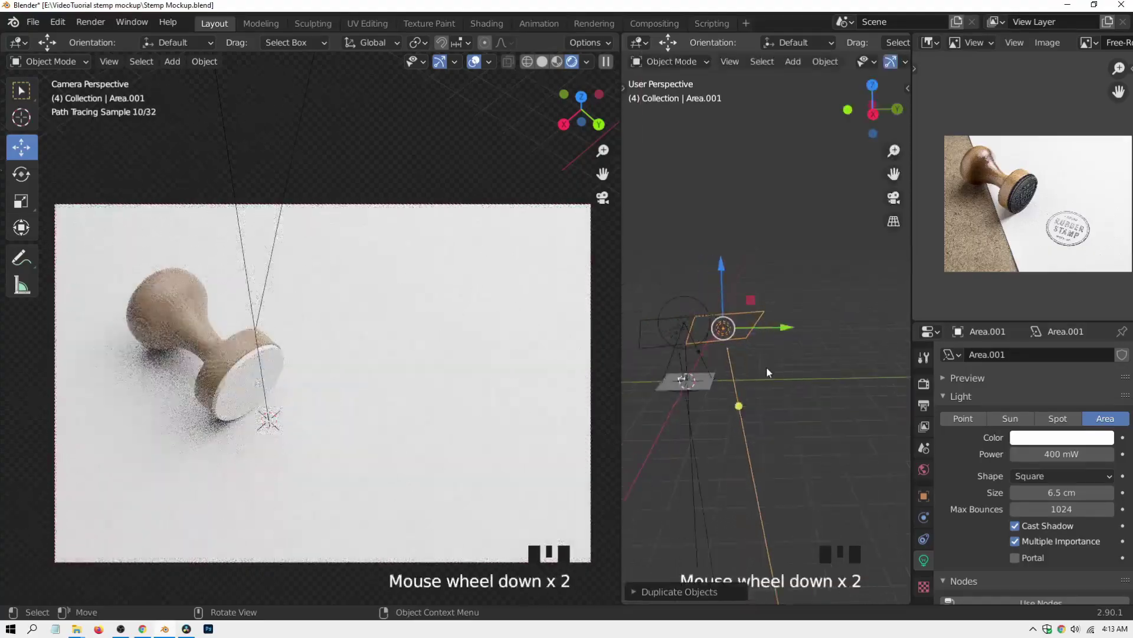
{"action": "middle_click_drag", "start_coordinate": [766, 367], "coordinate": [773, 434]}
{"action": "scroll", "coordinate": [785, 434], "scroll_direction": "up", "scroll_amount": 4}
{"action": "key", "text": "r"}
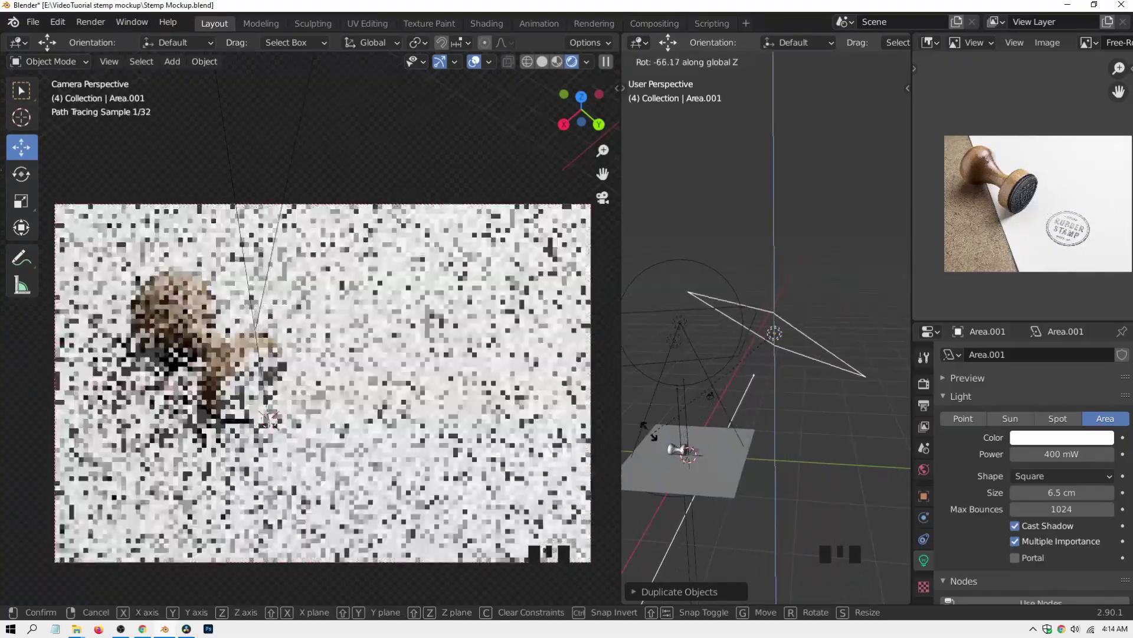
{"action": "left_click", "coordinate": [697, 412]}
{"action": "middle_click_drag", "start_coordinate": [765, 431], "coordinate": [769, 348]}
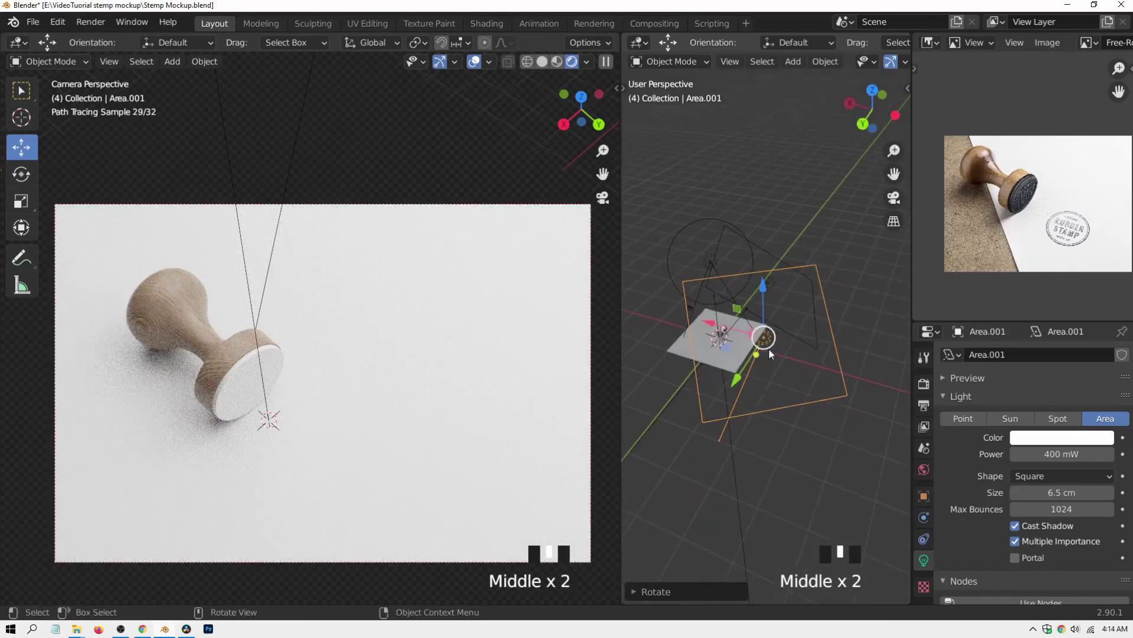
{"action": "mouse_move", "coordinate": [769, 348]}
{"action": "left_mouse_down"}
{"action": "mouse_move", "coordinate": [688, 322]}
{"action": "mouse_move", "coordinate": [768, 349]}
{"action": "left_mouse_up"}
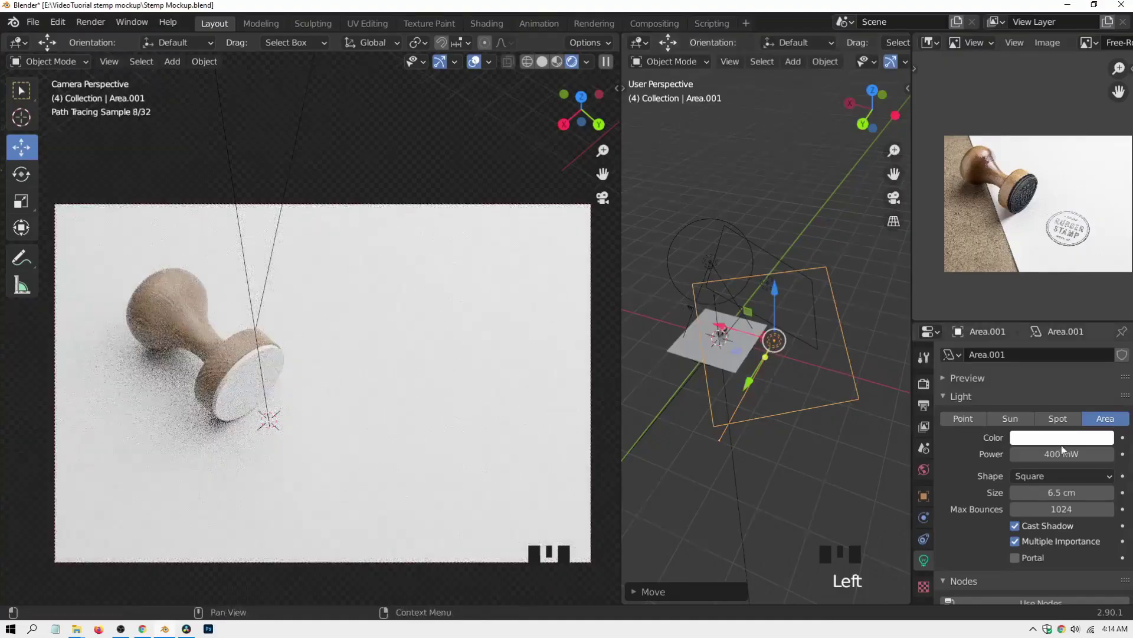
Step: Set the duplicated area light's size to 2.8 cm
{"action": "mouse_move", "coordinate": [1061, 492]}
{"action": "left_mouse_down"}
{"action": "mouse_move", "coordinate": [1039, 493]}
{"action": "mouse_move", "coordinate": [1098, 492]}
{"action": "mouse_move", "coordinate": [1031, 492]}
{"action": "mouse_move", "coordinate": [1041, 492]}
{"action": "left_mouse_up"}
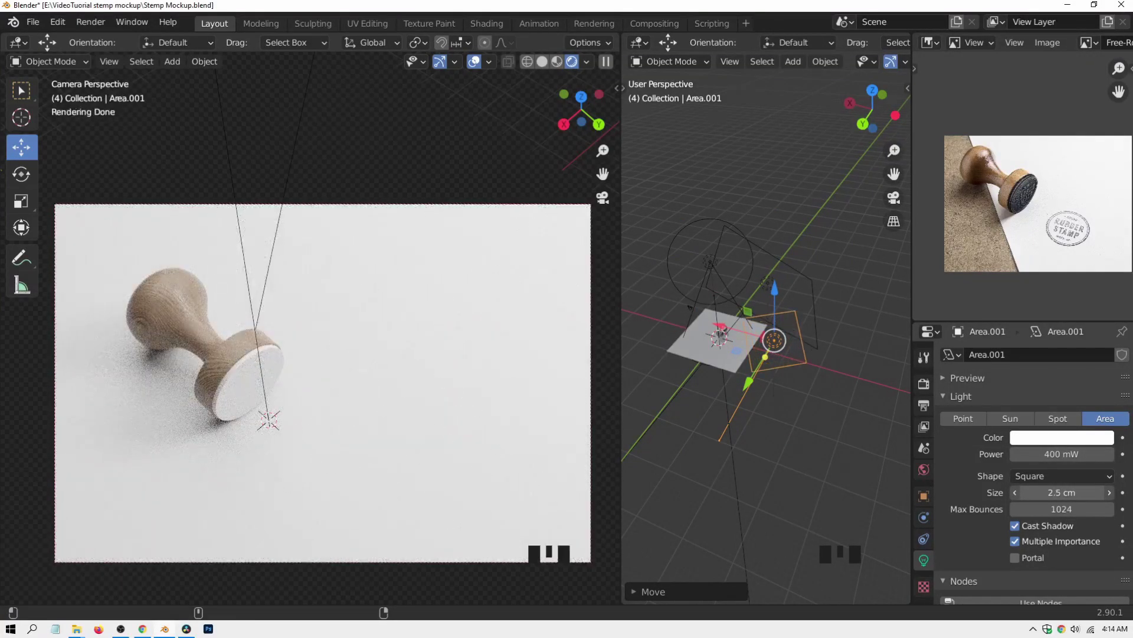
{"action": "left_click_drag", "start_coordinate": [1041, 492], "coordinate": [1035, 492]}
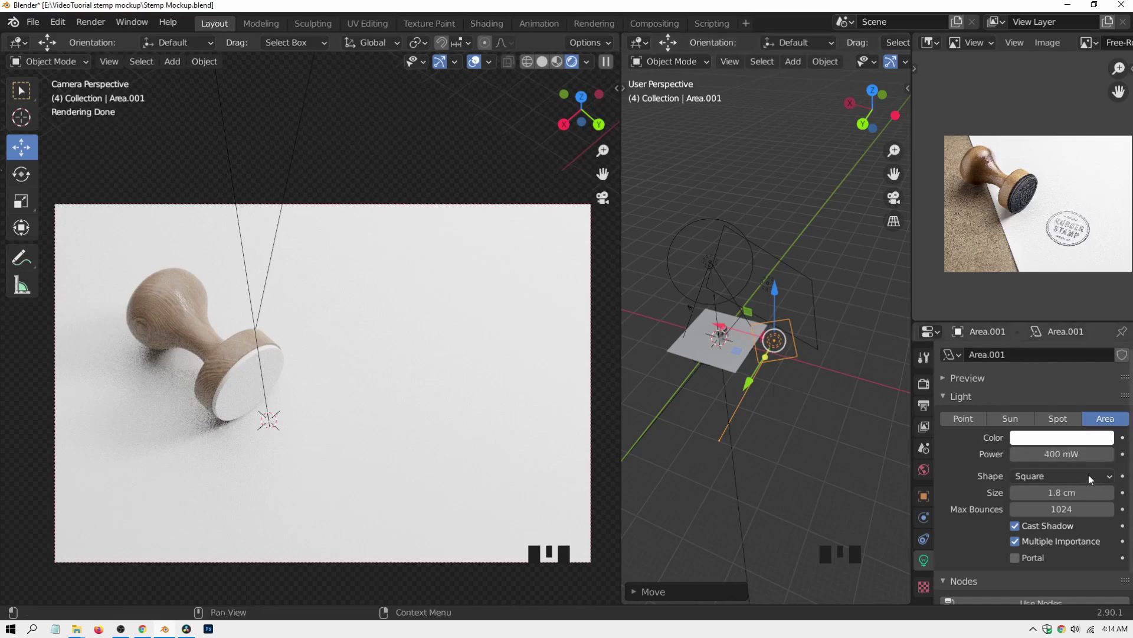
{"action": "left_click", "coordinate": [1104, 492]}
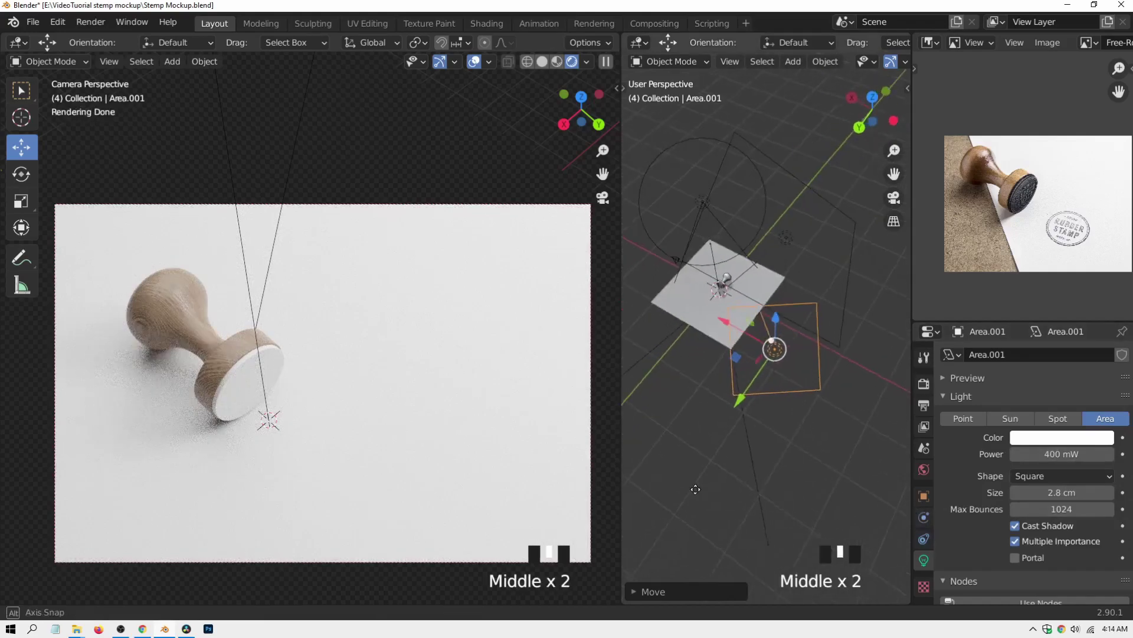
Step: Reposition the duplicated area light beside the stamp and tilt it by about 12°
{"action": "middle_click_drag", "start_coordinate": [696, 488], "coordinate": [675, 445]}
{"action": "left_click_drag", "start_coordinate": [734, 329], "coordinate": [700, 308]}
{"action": "middle_click_drag", "start_coordinate": [725, 335], "coordinate": [832, 405]}
{"action": "key", "text": "r"}
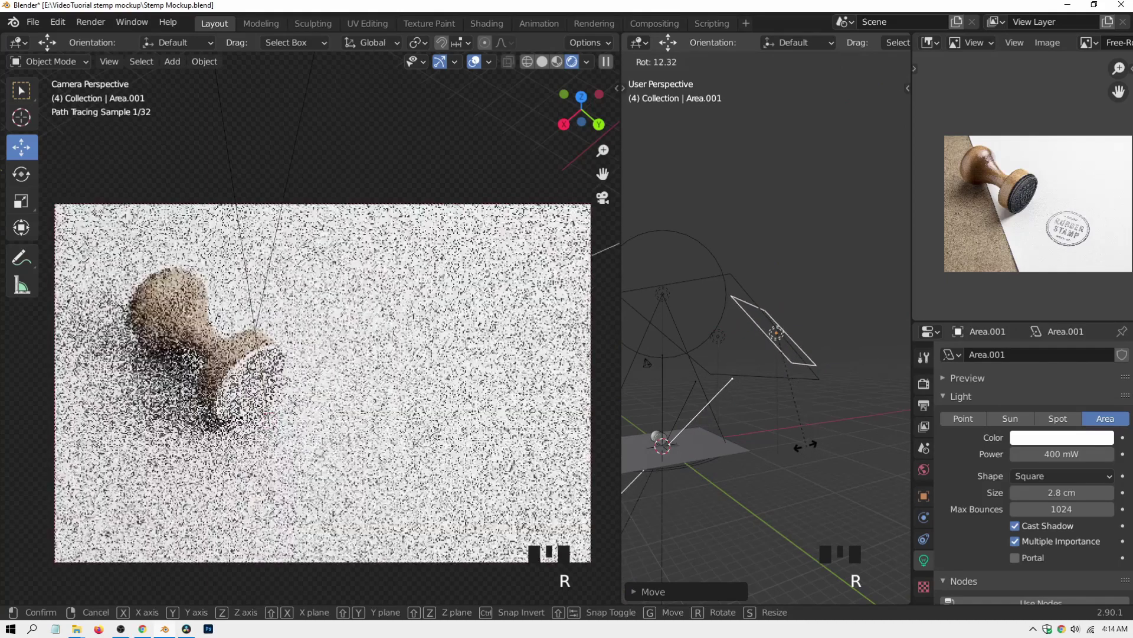
{"action": "left_click", "coordinate": [802, 446]}
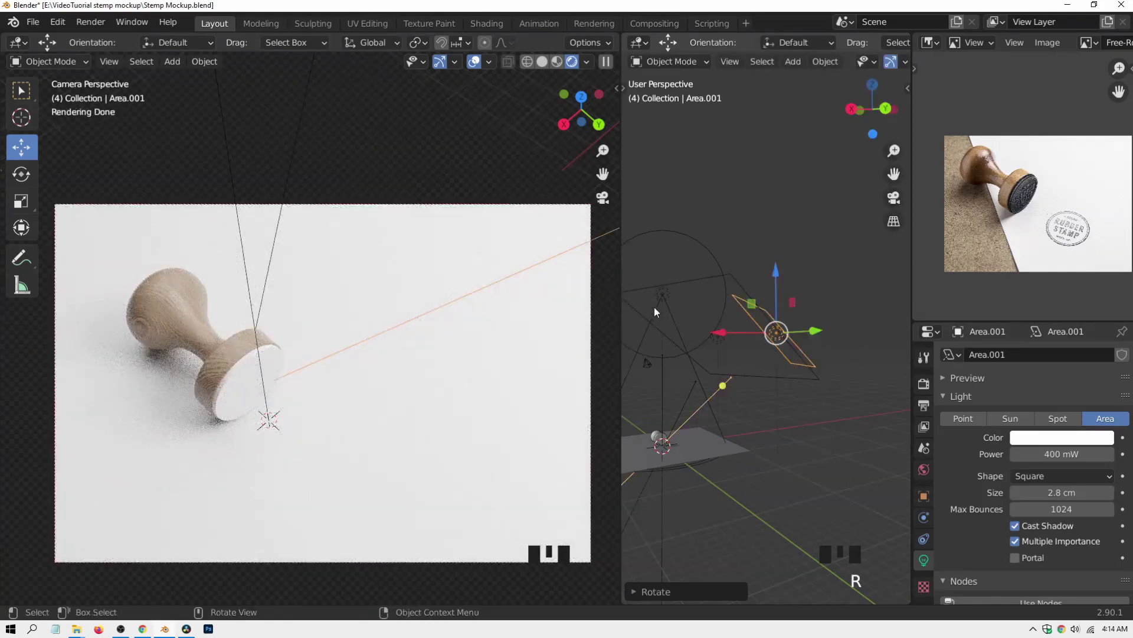
Step: Set the spot light's power to 0 W
{"action": "left_click", "coordinate": [657, 303]}
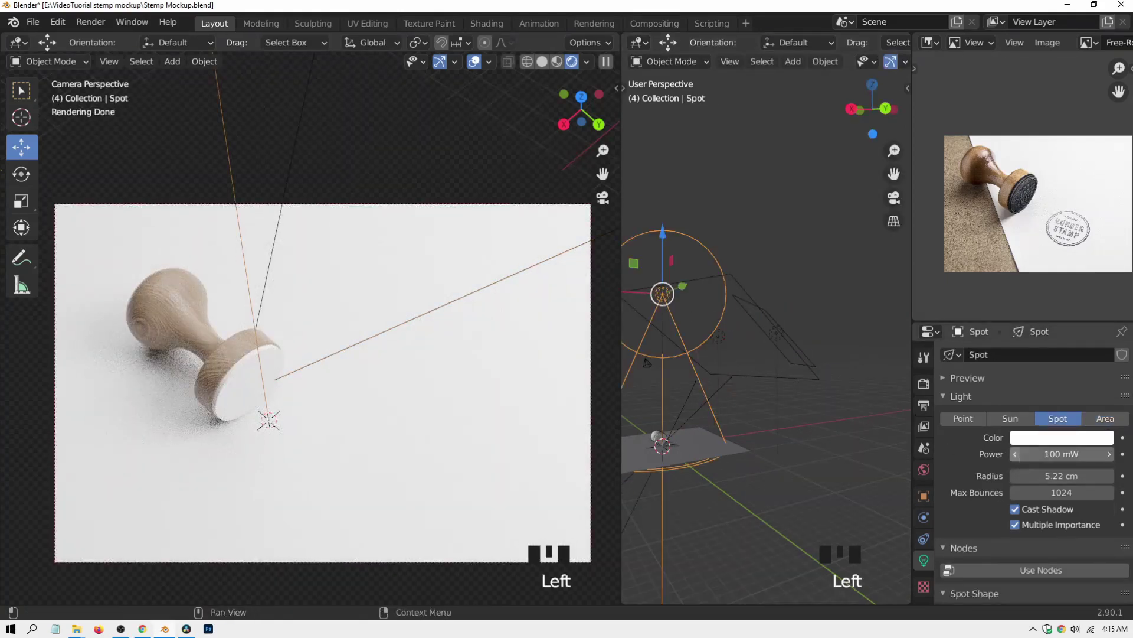
{"action": "left_click", "coordinate": [1018, 457]}
{"action": "left_click", "coordinate": [1018, 457]}
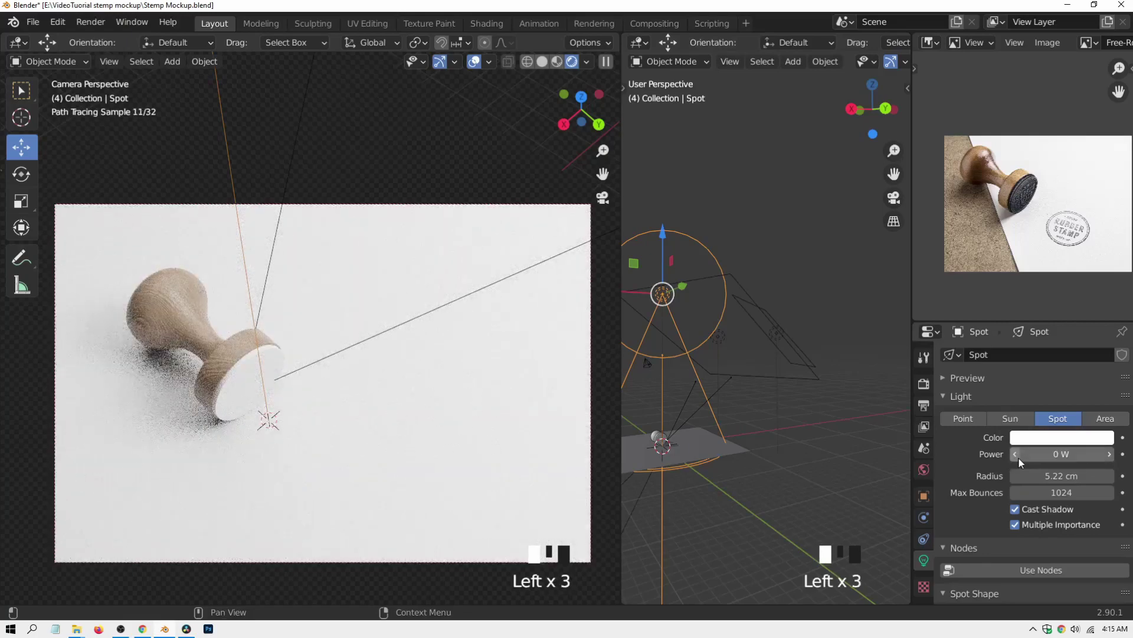
{"action": "left_click", "coordinate": [671, 407]}
Step: Lower the power of the duplicated area light
{"action": "left_click", "coordinate": [768, 348]}
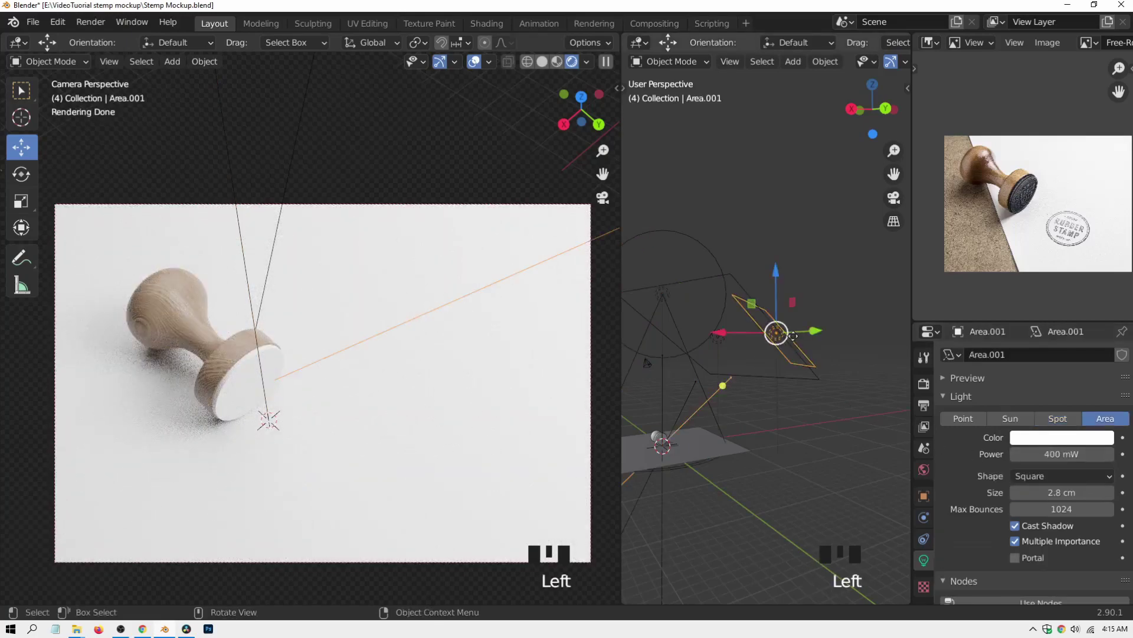
{"action": "left_click", "coordinate": [1015, 455]}
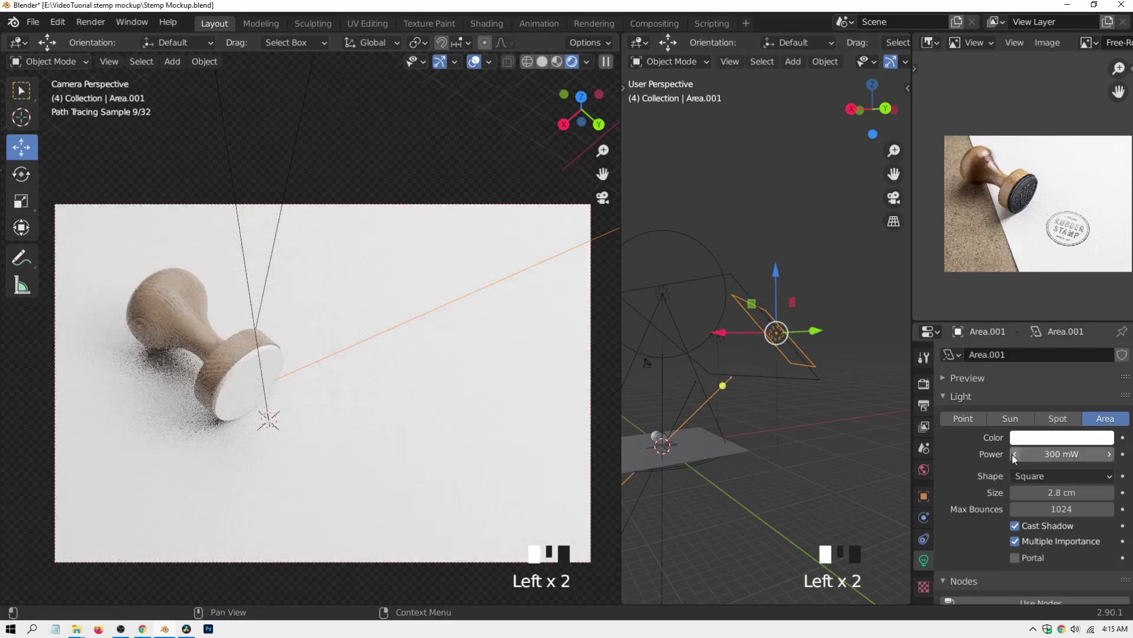
{"action": "left_click", "coordinate": [1014, 455]}
Step: Set the original area light's size to 4.5 cm and deselect it
{"action": "left_click", "coordinate": [718, 335]}
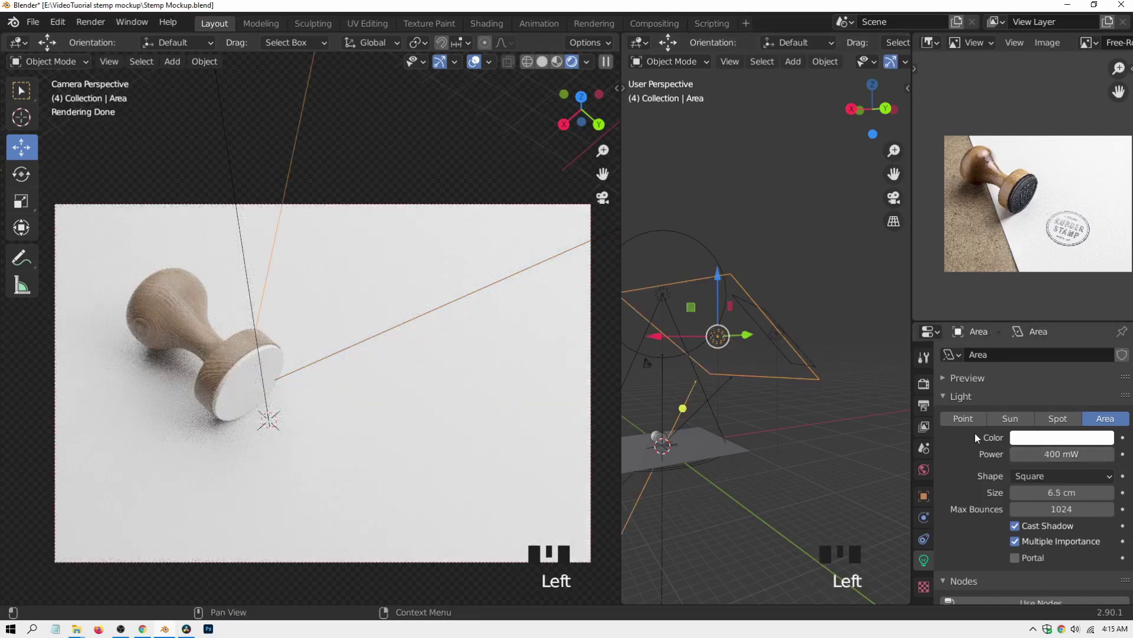
{"action": "left_click", "coordinate": [1016, 493]}
{"action": "left_click", "coordinate": [1017, 494]}
{"action": "left_click", "coordinate": [1017, 494]}
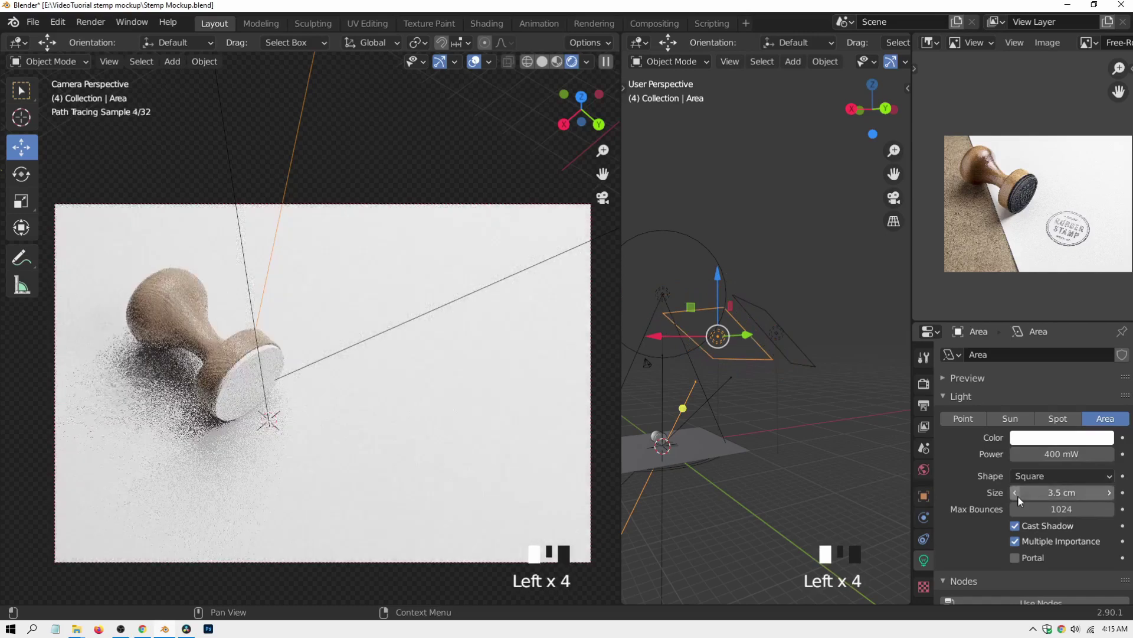
{"action": "left_click", "coordinate": [1018, 495]}
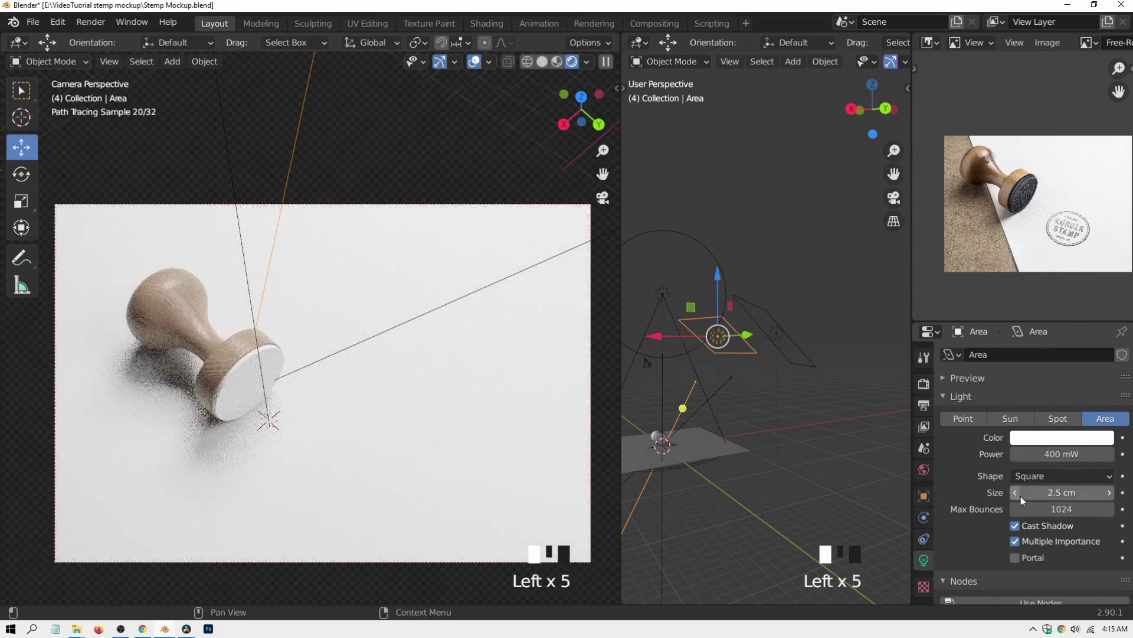
{"action": "left_click", "coordinate": [1110, 494]}
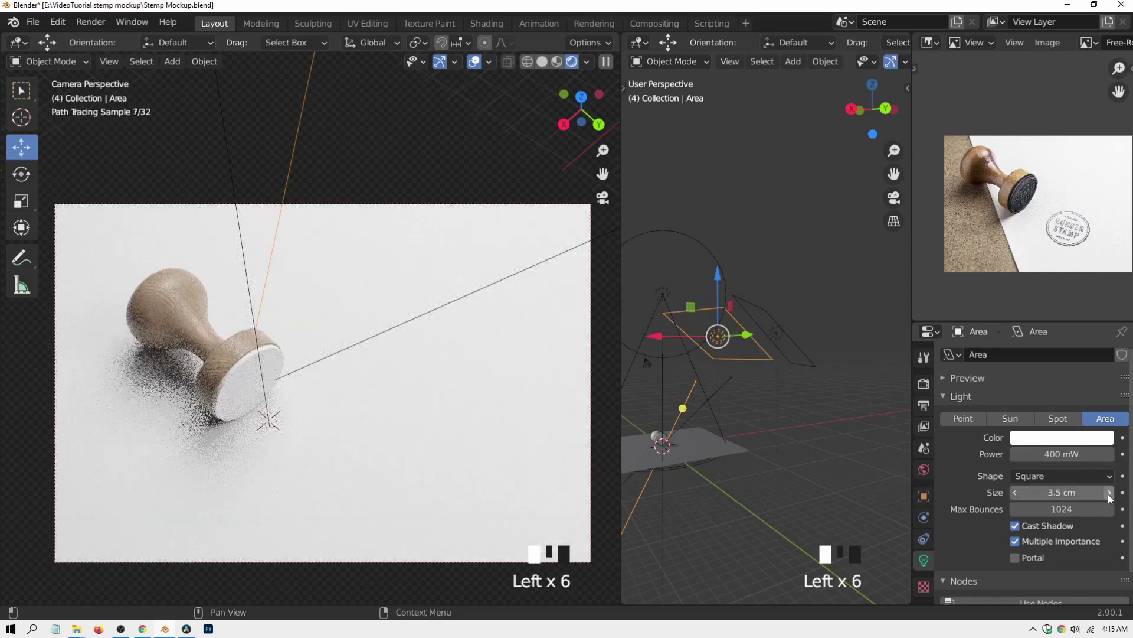
{"action": "left_click", "coordinate": [1109, 494]}
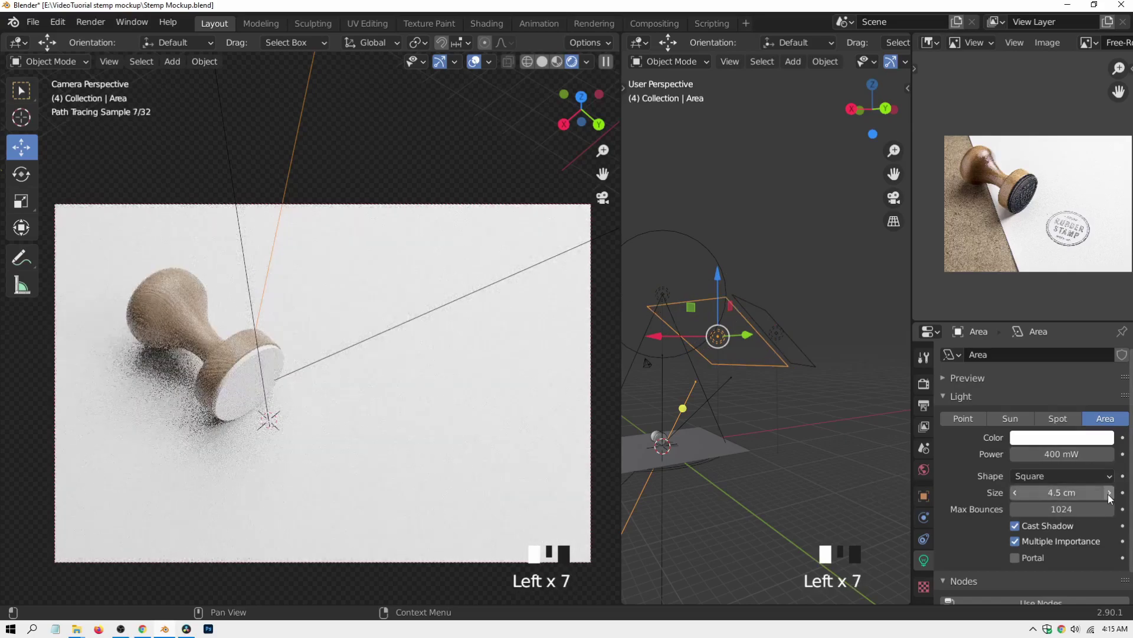
{"action": "left_click", "coordinate": [835, 278]}
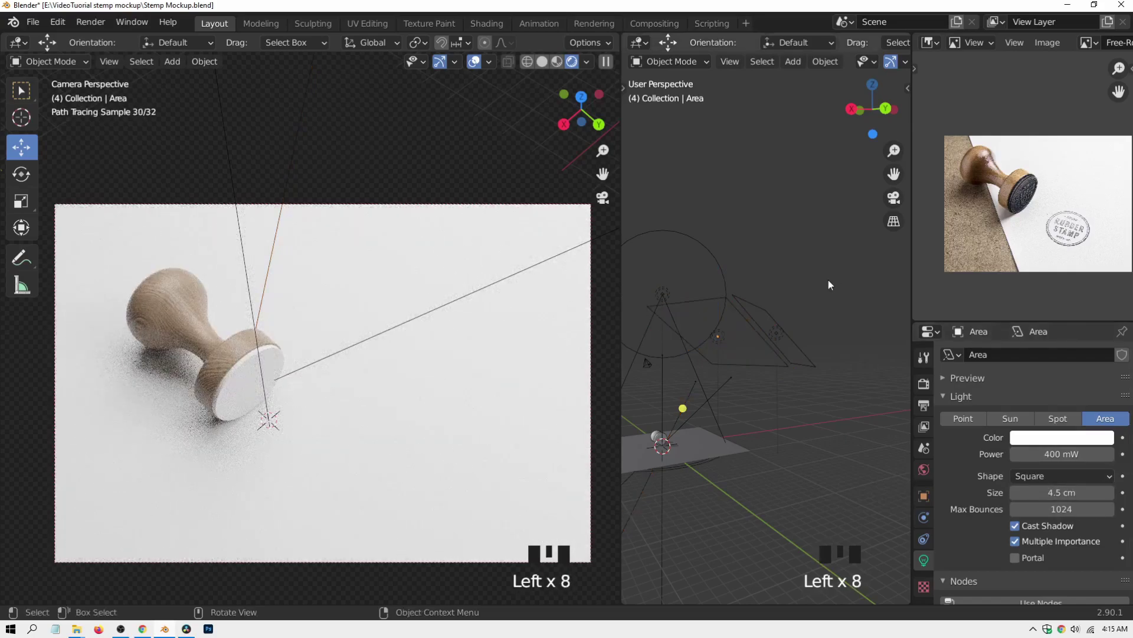
Step: Examine the lighting and shadows on the rendered stamp, both up close and in the full camera frame
{"action": "scroll", "coordinate": [422, 402], "scroll_direction": "up", "scroll_amount": 4}
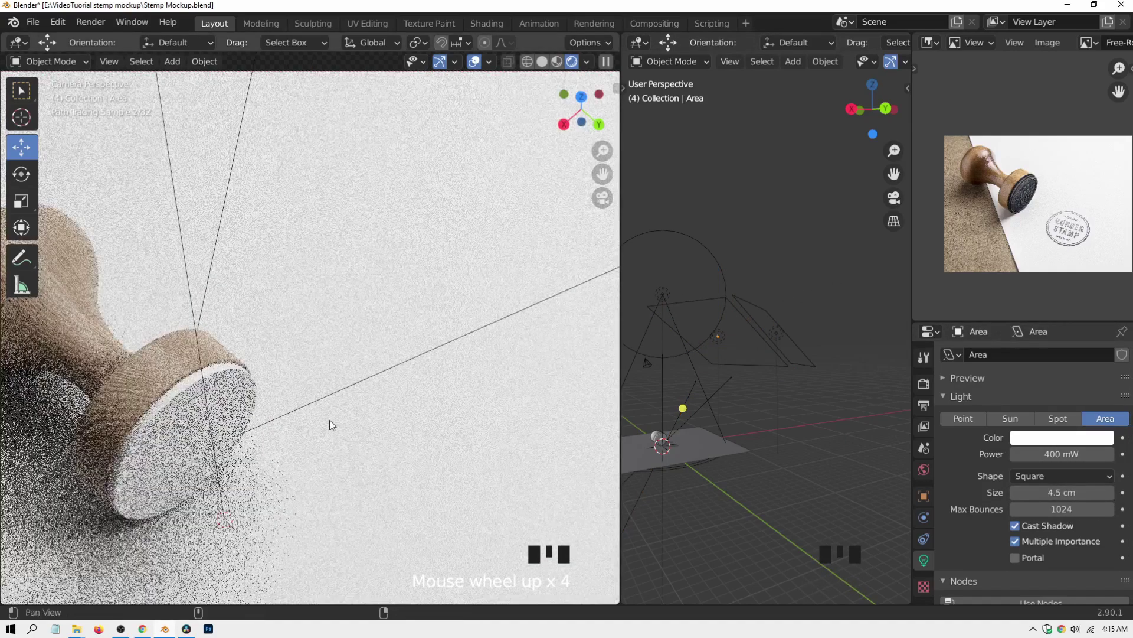
{"action": "middle_click_drag", "start_coordinate": [331, 425], "coordinate": [529, 352], "text": "shift"}
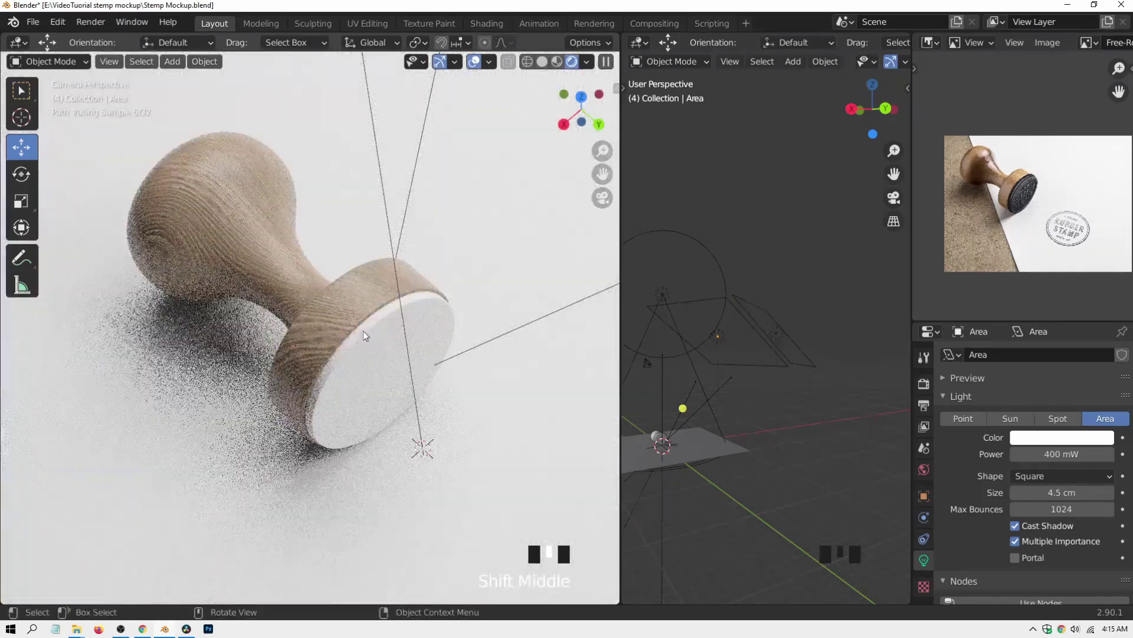
{"action": "scroll", "coordinate": [364, 335], "scroll_direction": "down", "scroll_amount": 3}
{"action": "middle_click_drag", "start_coordinate": [363, 335], "coordinate": [324, 339], "text": "shift"}
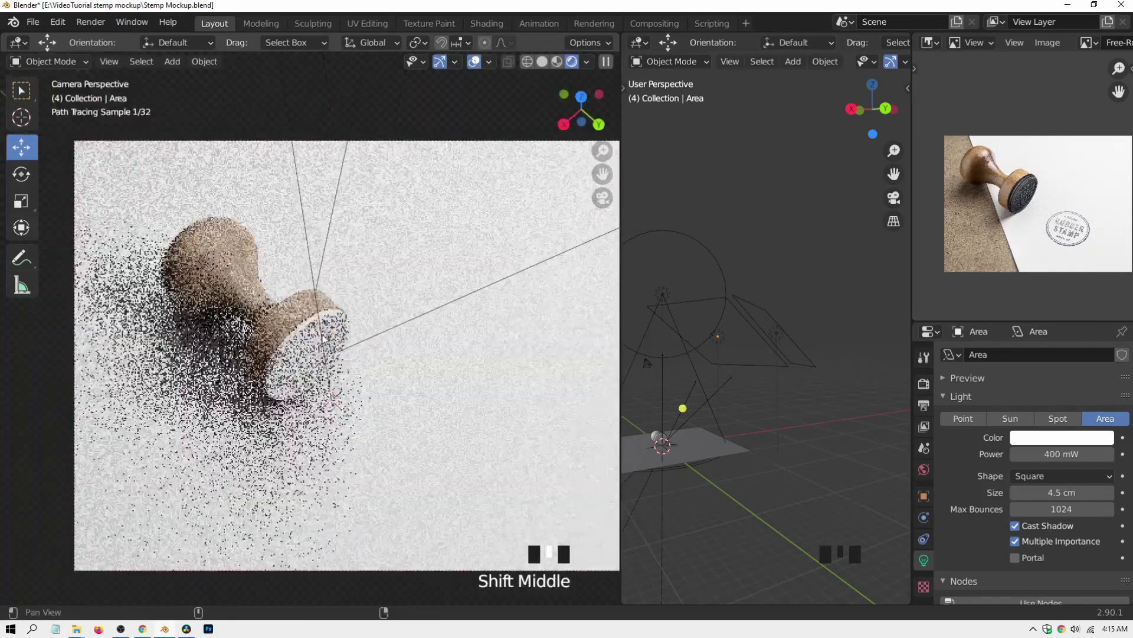
{"action": "left_click_drag", "start_coordinate": [322, 336], "coordinate": [278, 307], "text": "shift"}
{"action": "scroll", "coordinate": [416, 310], "scroll_direction": "down", "scroll_amount": 3}
{"action": "middle_click_drag", "start_coordinate": [417, 311], "coordinate": [428, 339], "text": "shift"}
{"action": "left_click", "coordinate": [715, 186]}
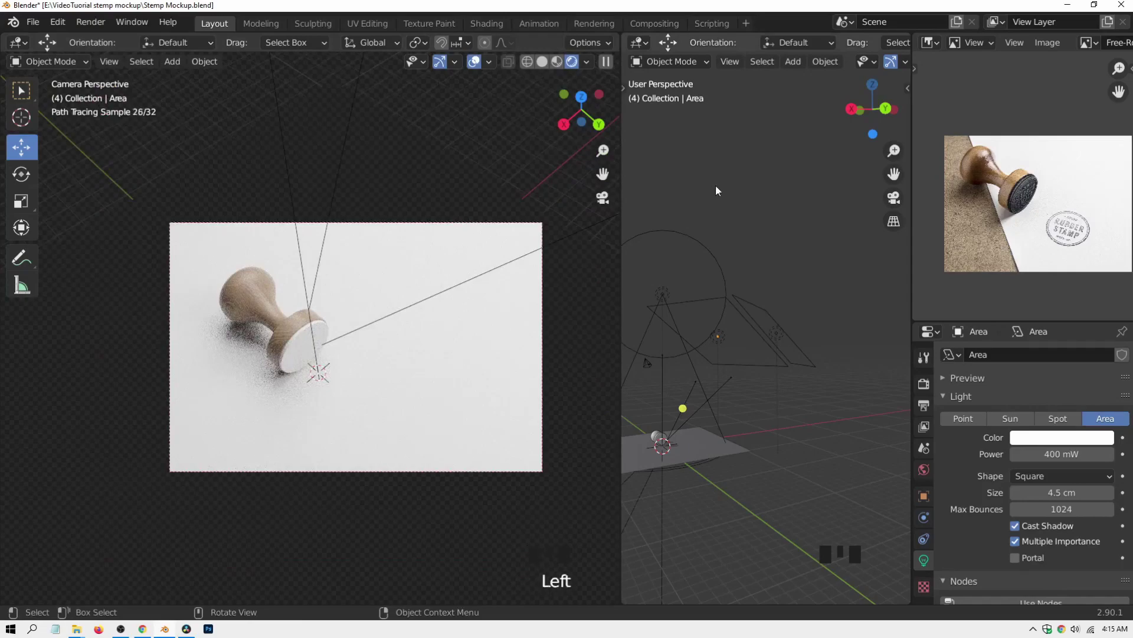
{"action": "scroll", "coordinate": [362, 374], "scroll_direction": "up", "scroll_amount": 5}
{"action": "middle_click_drag", "start_coordinate": [362, 374], "coordinate": [402, 330], "text": "shift"}
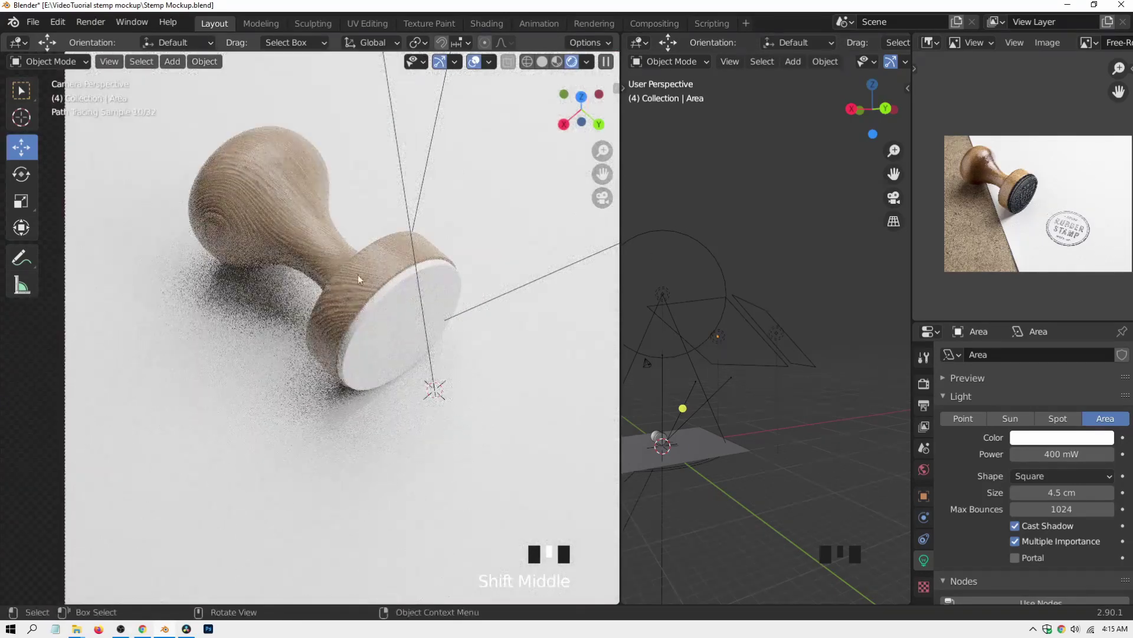
Step: Select the stamp object and switch the camera viewport to Material Preview shading
{"action": "left_click", "coordinate": [369, 287]}
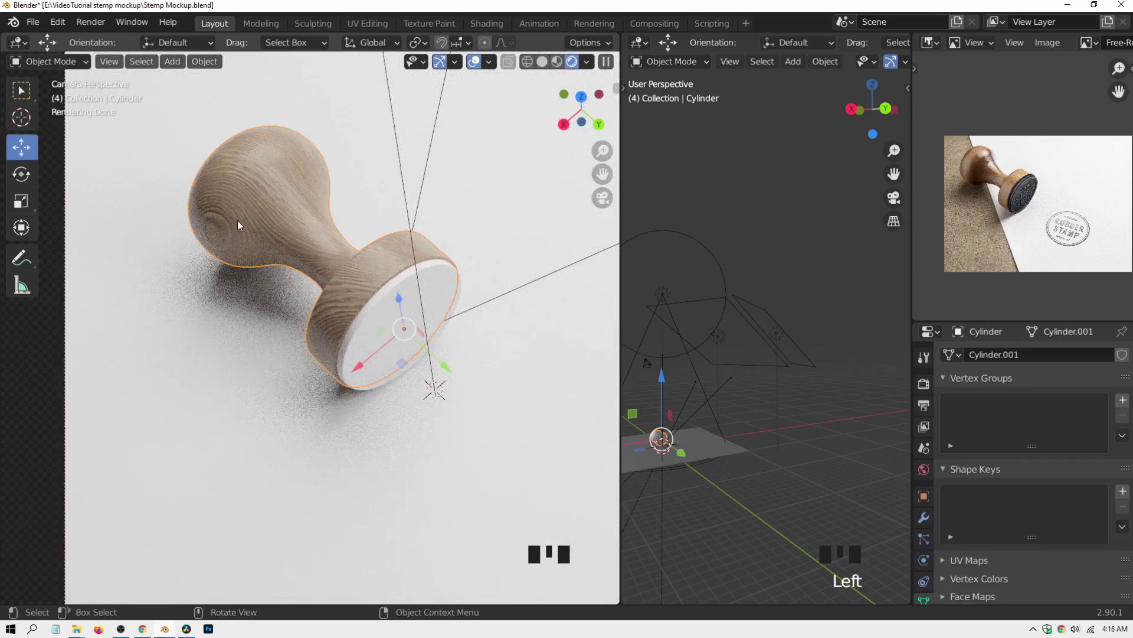
{"action": "left_click", "coordinate": [270, 226]}
{"action": "left_click", "coordinate": [558, 64]}
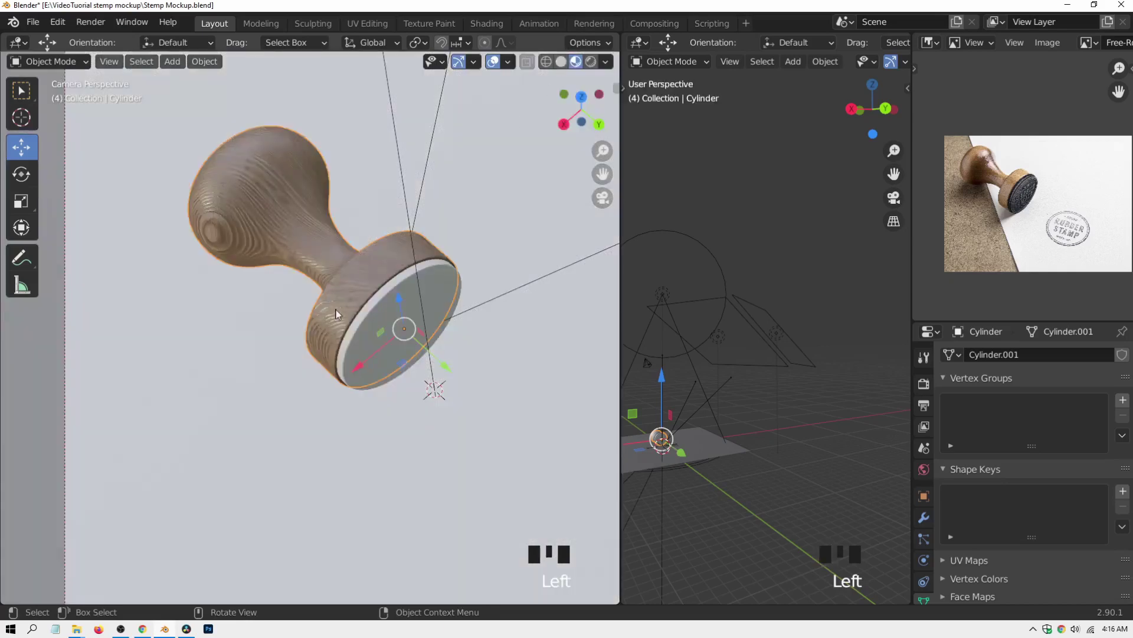
Step: Try rotating the stamp about the global Y axis to reorient its wood grain
{"action": "key", "text": "r"}
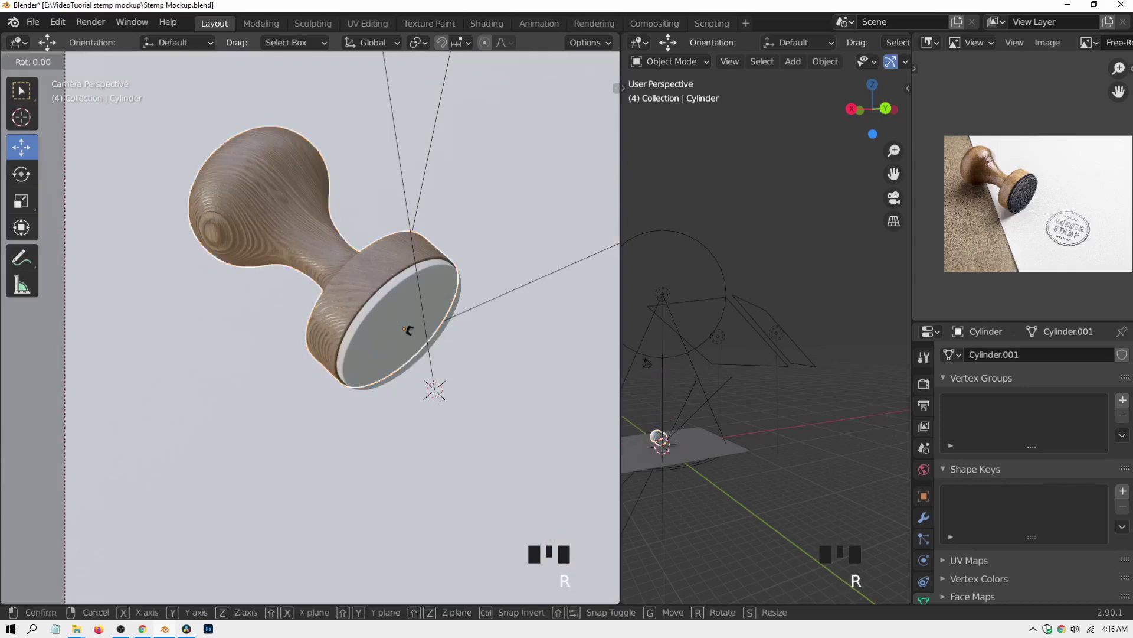
{"action": "key", "text": "y"}
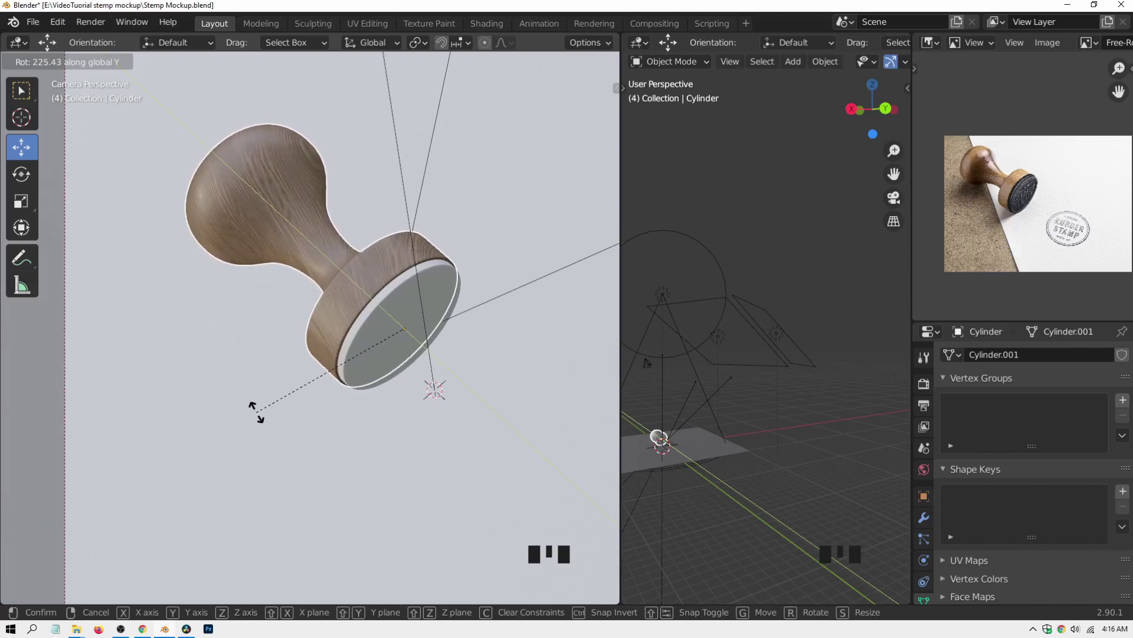
{"action": "left_click", "coordinate": [427, 340]}
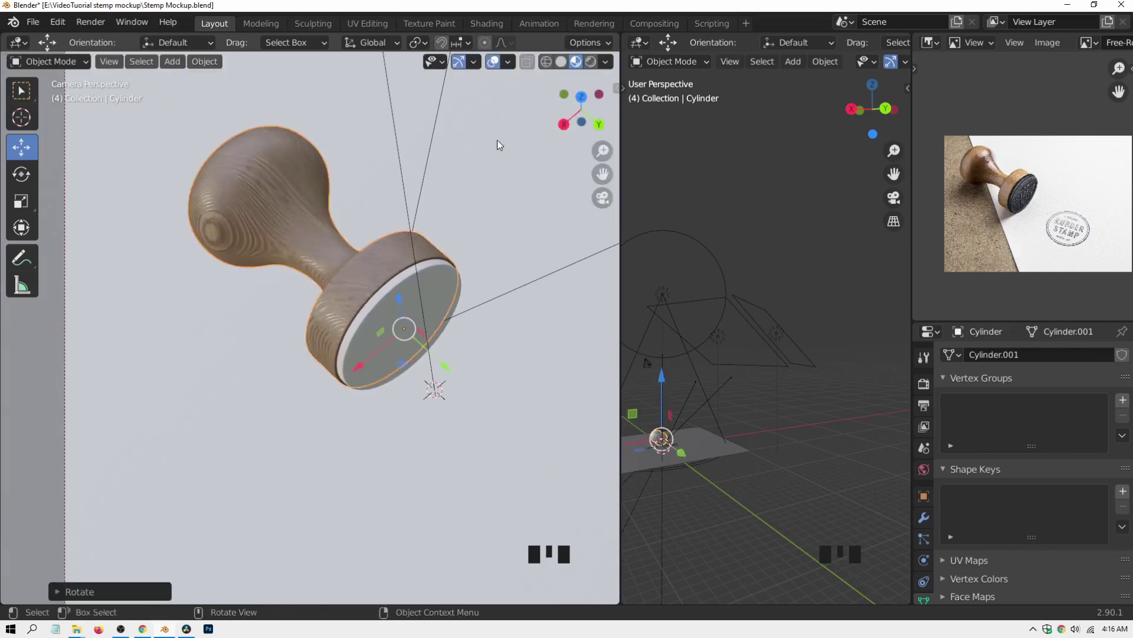
Step: Switch the camera viewport to Rendered shading and deselect the stamp
{"action": "left_click", "coordinate": [594, 62]}
{"action": "left_click", "coordinate": [695, 183]}
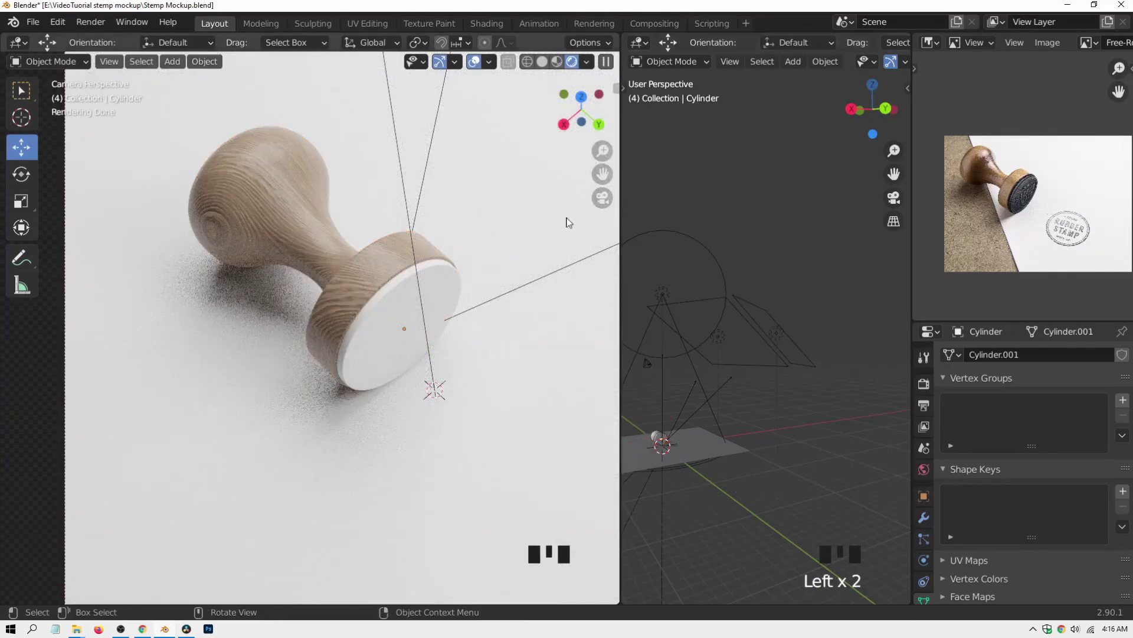
Step: Set the camera viewport to Solid shading and save the file
{"action": "key", "text": "z"}
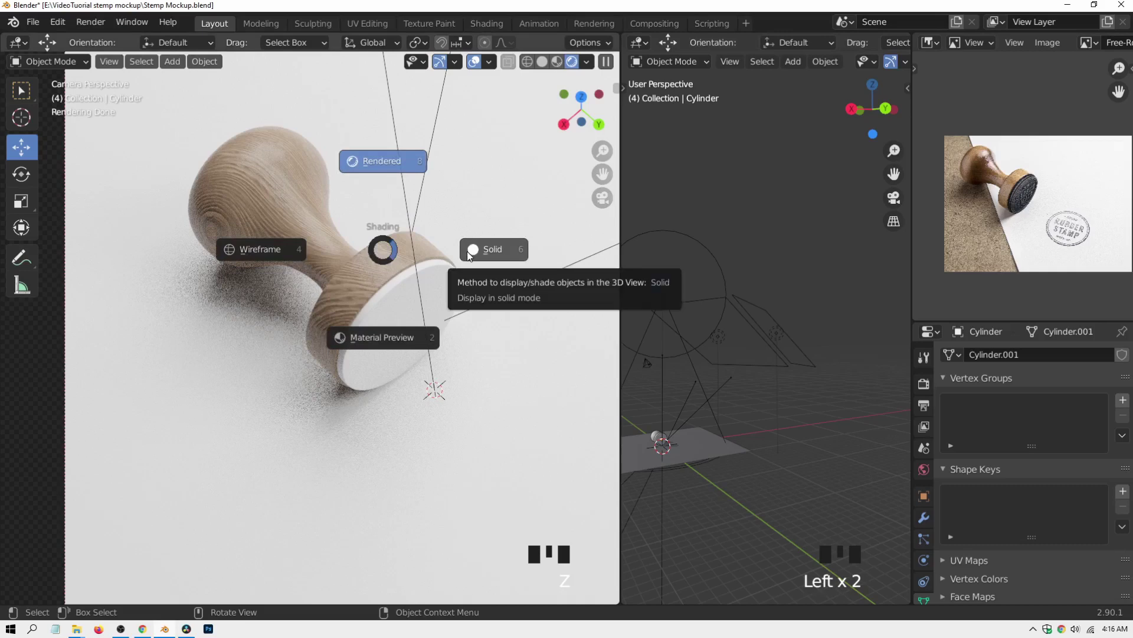
{"action": "left_click", "coordinate": [466, 250]}
{"action": "scroll", "coordinate": [460, 250], "scroll_direction": "down", "scroll_amount": 4}
{"action": "middle_click_drag", "start_coordinate": [453, 249], "coordinate": [399, 254], "text": "shift"}
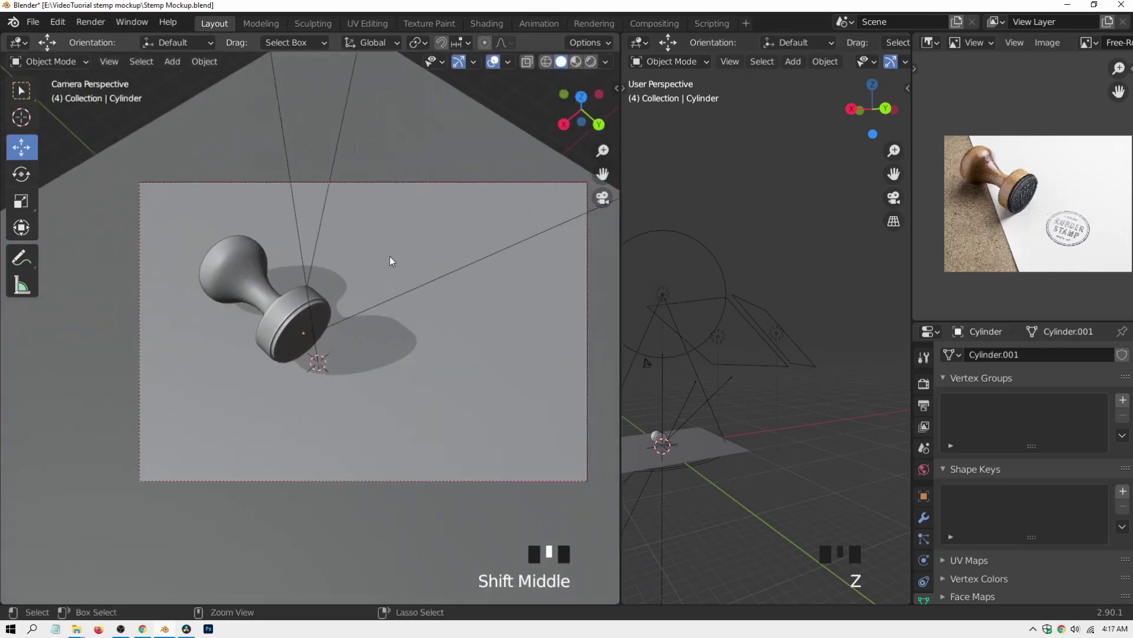
{"action": "key", "text": "ctrl+s"}
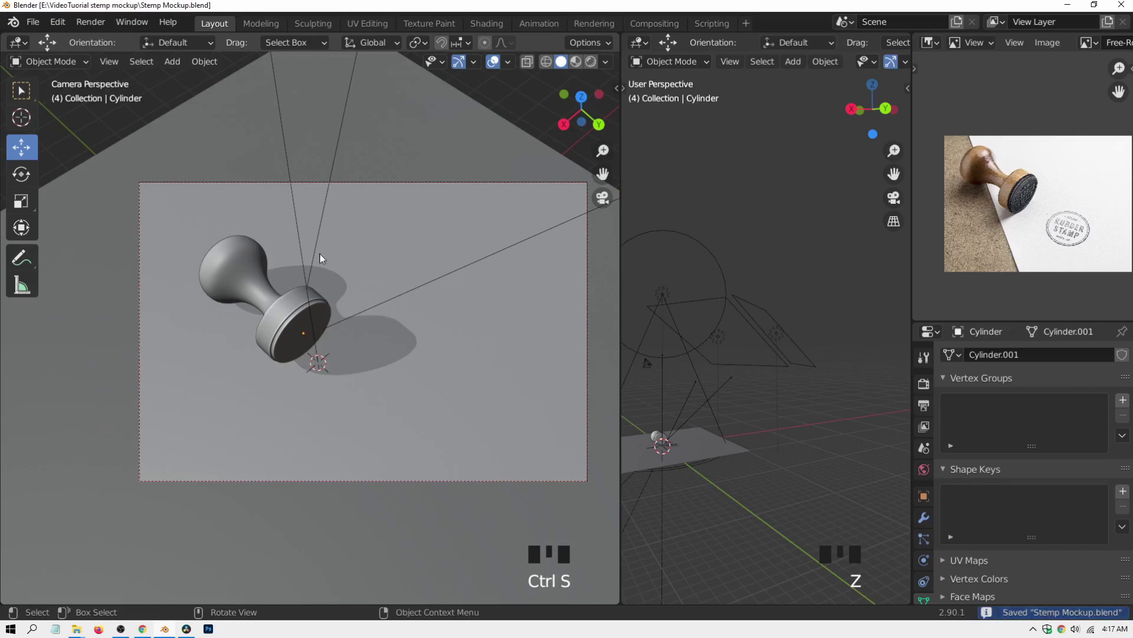
{"action": "scroll", "coordinate": [320, 257], "scroll_direction": "up", "scroll_amount": 3}
{"action": "middle_click_drag", "start_coordinate": [320, 257], "coordinate": [381, 283], "text": "shift"}
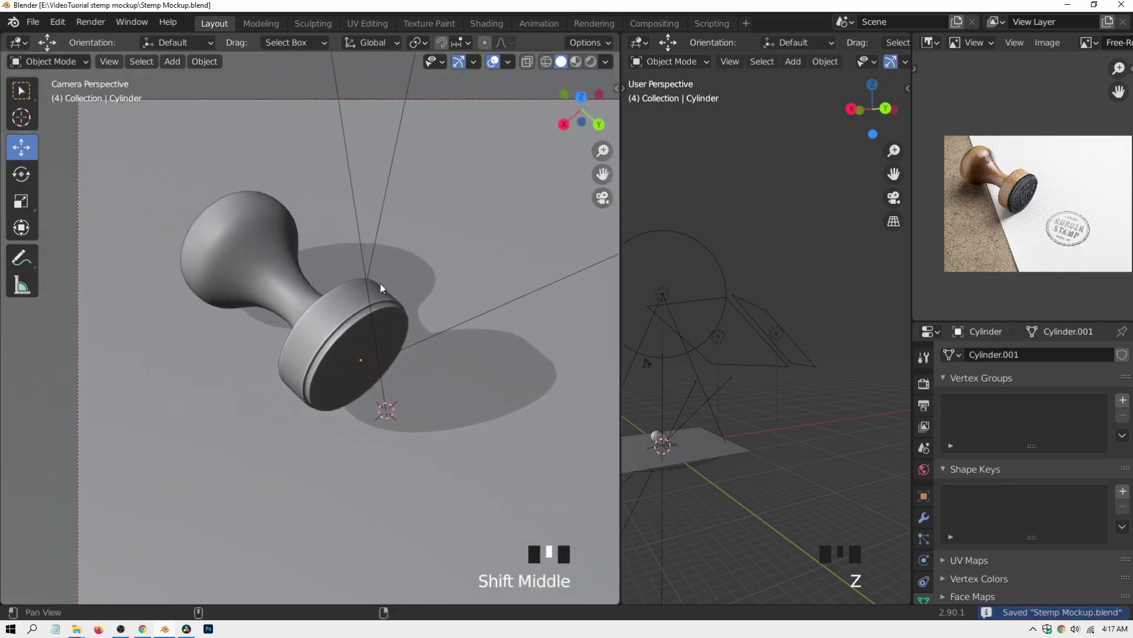
Step: Expand the Color Management settings in the render properties and show the camera viewport in Rendered shading
{"action": "left_click", "coordinate": [925, 382]}
{"action": "scroll", "coordinate": [986, 453], "scroll_direction": "down", "scroll_amount": 5}
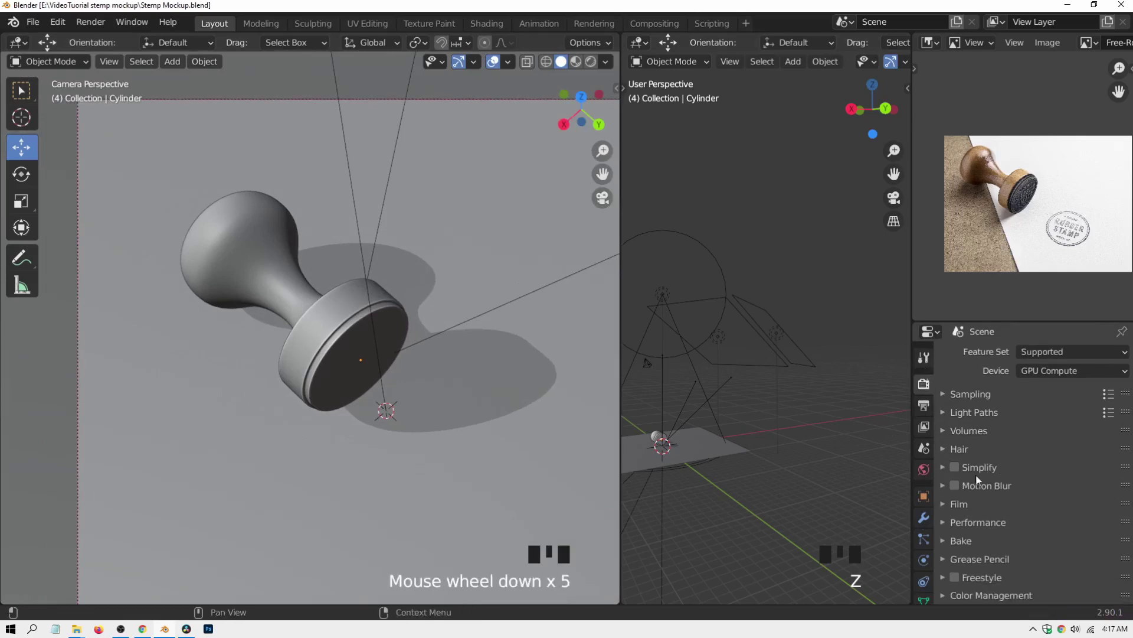
{"action": "left_click", "coordinate": [926, 387]}
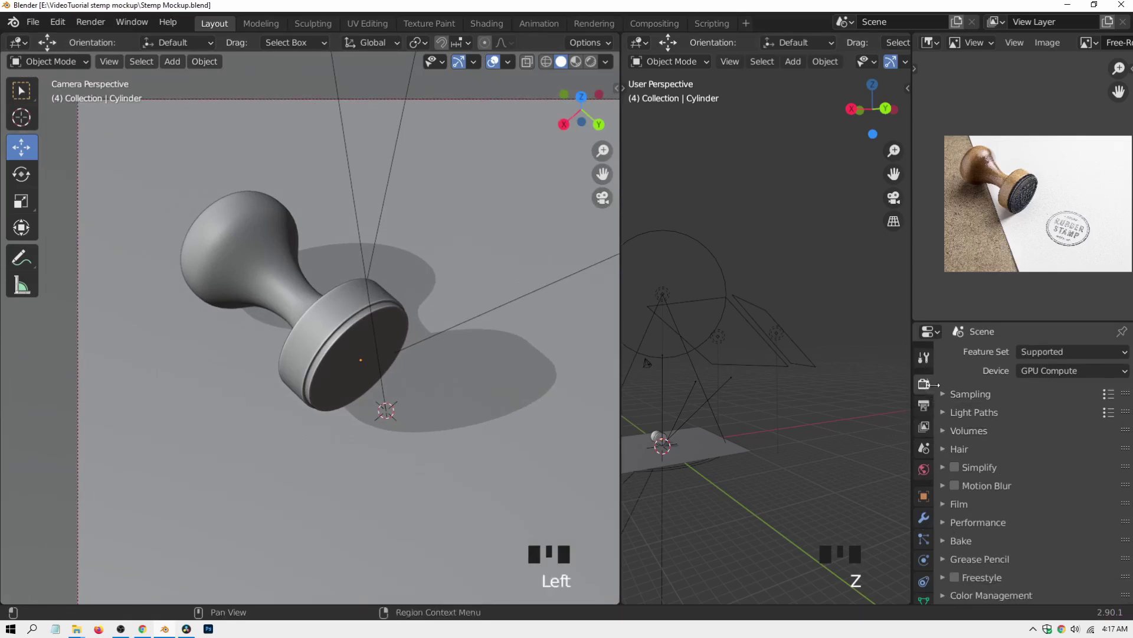
{"action": "scroll", "coordinate": [963, 560], "scroll_direction": "down", "scroll_amount": 2}
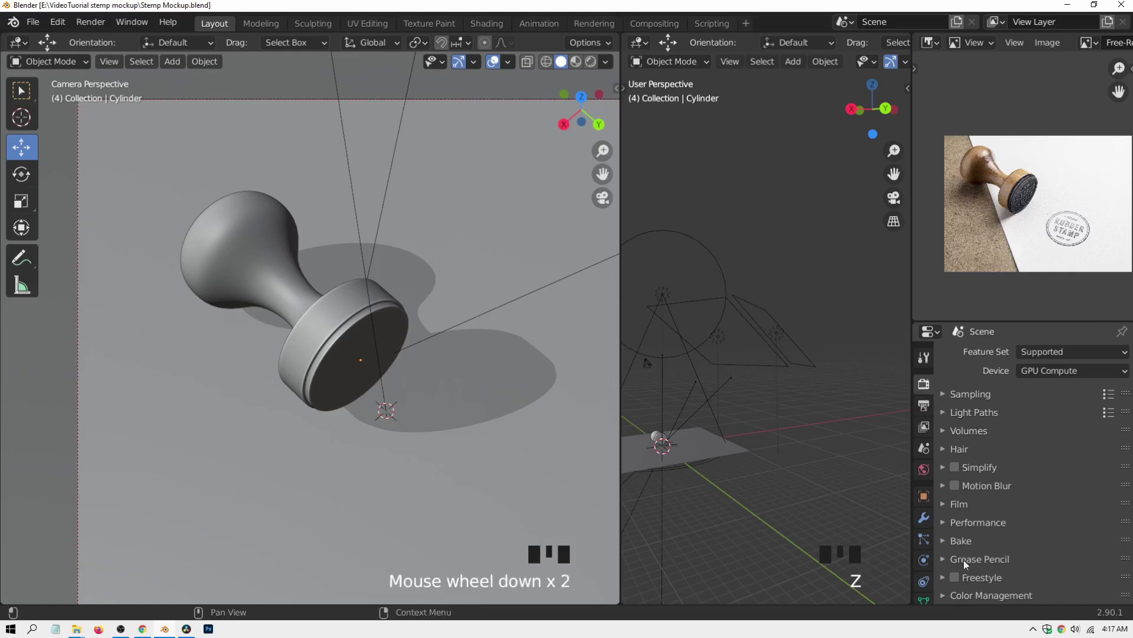
{"action": "left_click", "coordinate": [942, 595]}
{"action": "scroll", "coordinate": [968, 508], "scroll_direction": "down", "scroll_amount": 14}
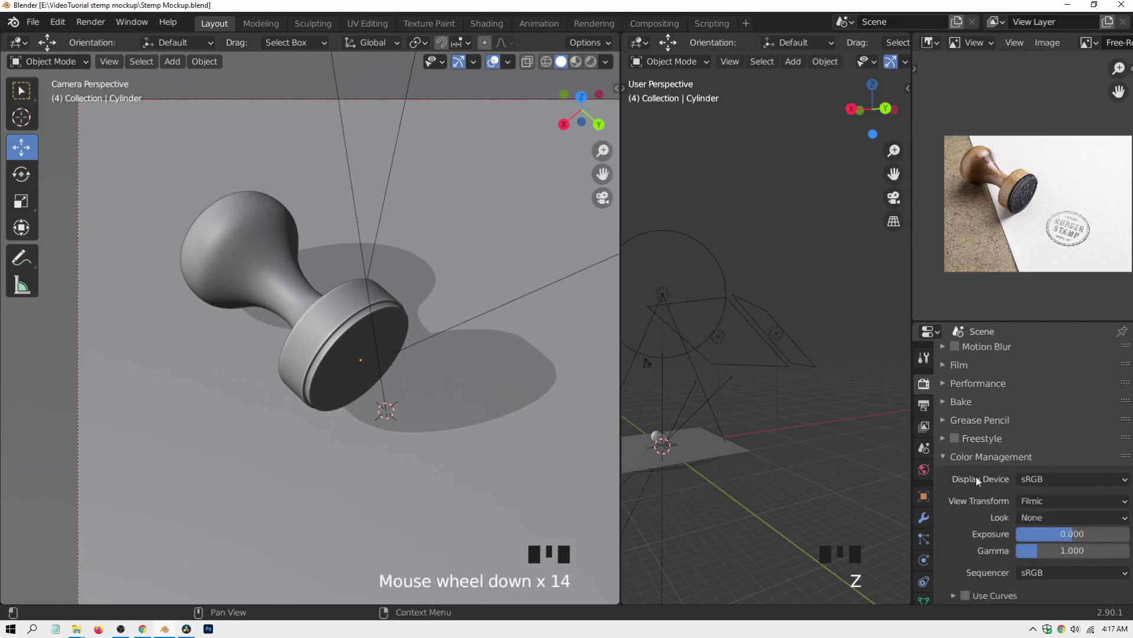
{"action": "scroll", "coordinate": [991, 505], "scroll_direction": "down", "scroll_amount": 2}
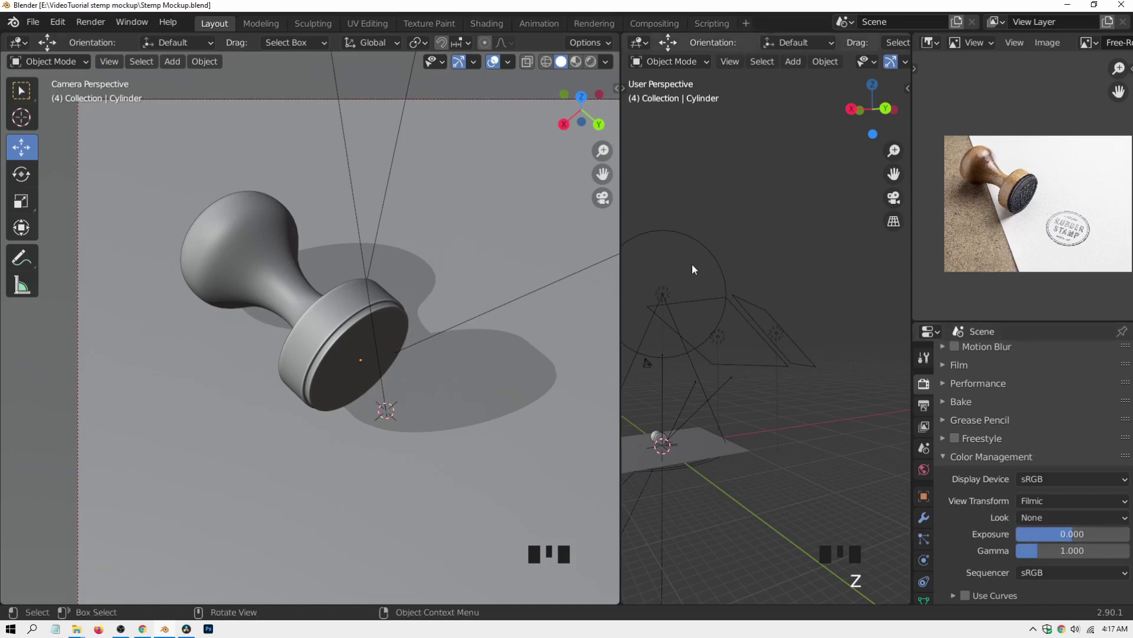
{"action": "left_click", "coordinate": [590, 61]}
Step: Try different Exposure and Gamma values in Color Management
{"action": "left_click_drag", "start_coordinate": [1053, 534], "coordinate": [1027, 550]}
{"action": "right_click", "coordinate": [1047, 533]}
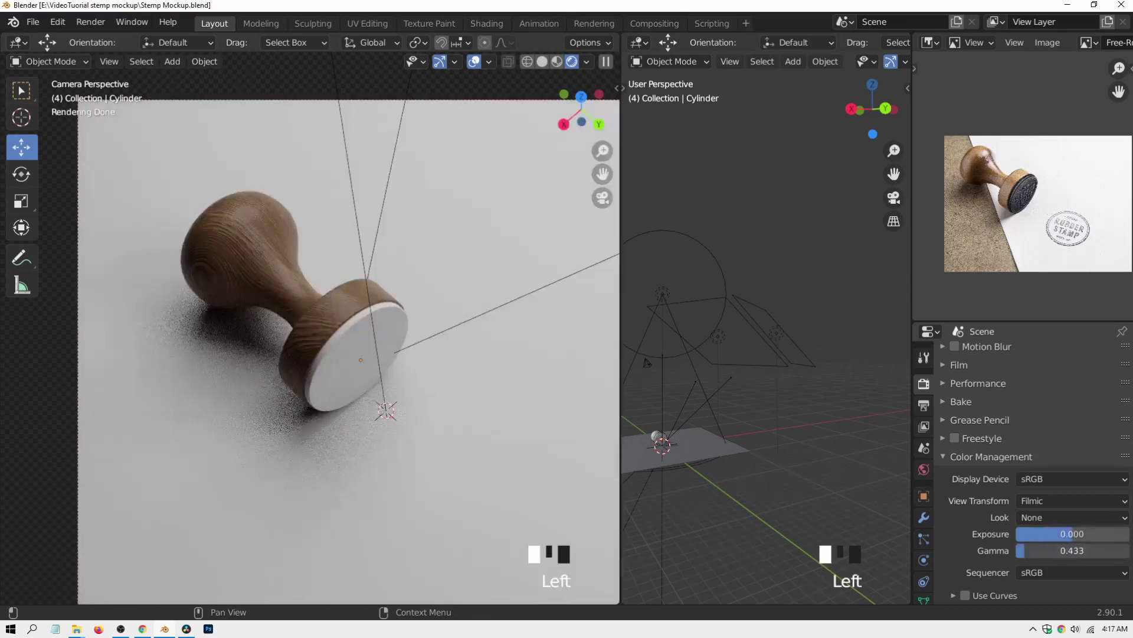
{"action": "right_click", "coordinate": [1026, 550]}
Step: Enable Use Curves in Color Management and bring its full curve graph into view
{"action": "scroll", "coordinate": [987, 555], "scroll_direction": "down", "scroll_amount": 5}
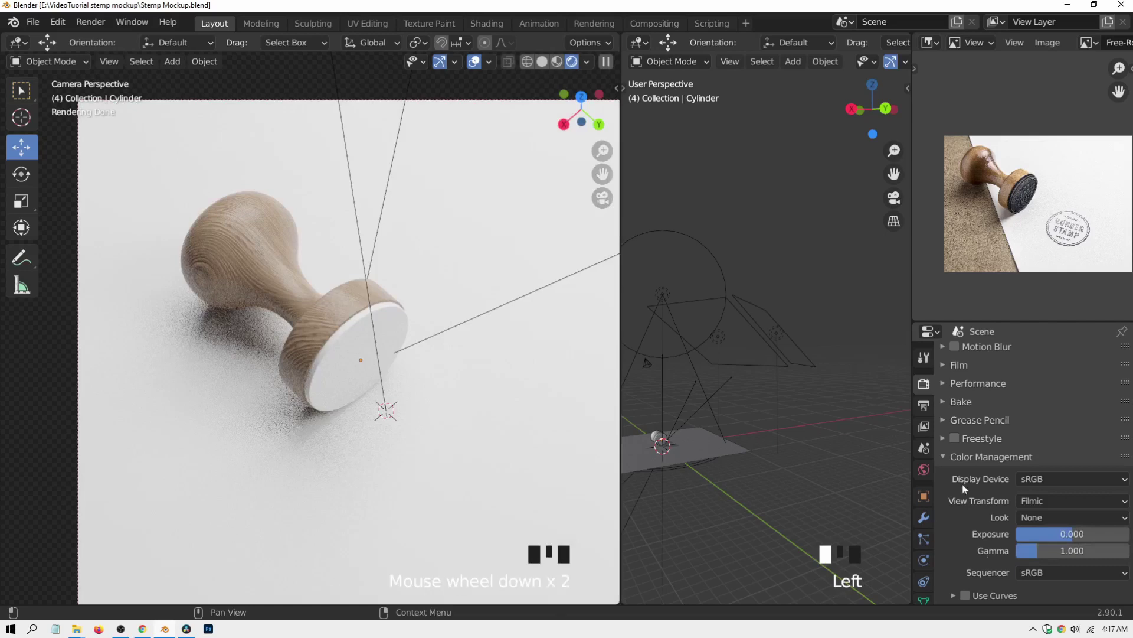
{"action": "left_click", "coordinate": [953, 595]}
{"action": "scroll", "coordinate": [980, 543], "scroll_direction": "down", "scroll_amount": 6}
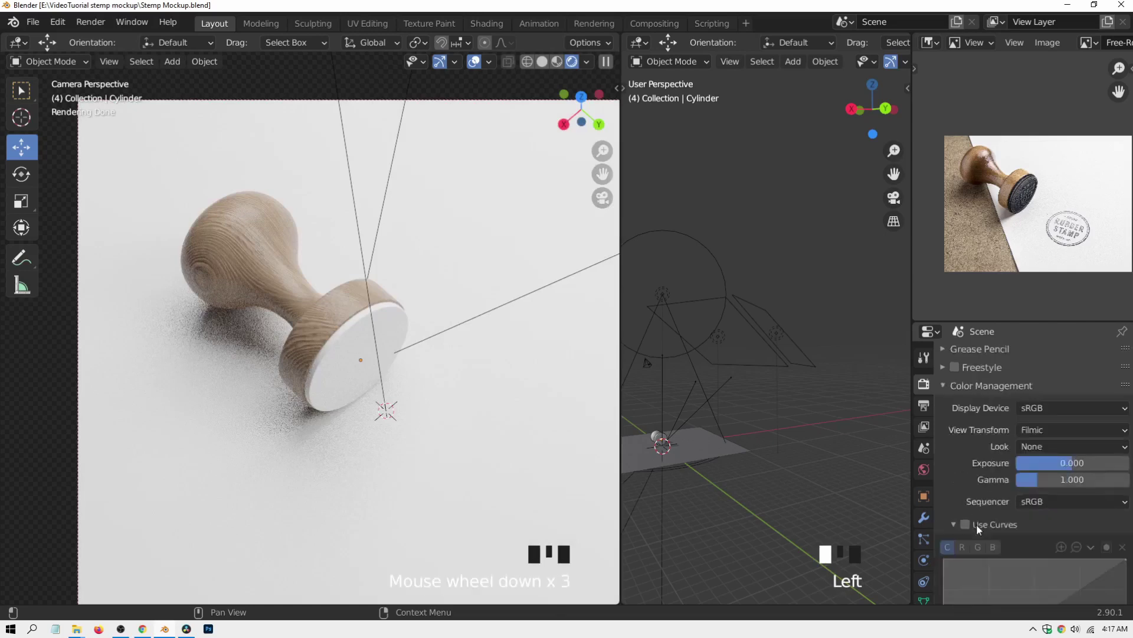
{"action": "left_click", "coordinate": [965, 452]}
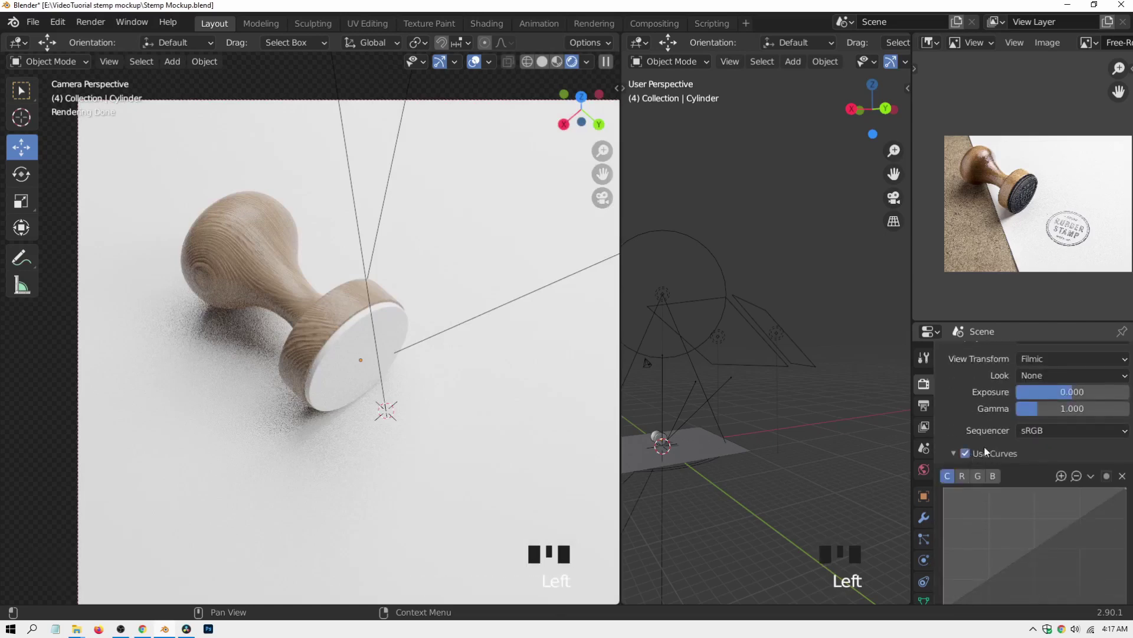
{"action": "scroll", "coordinate": [987, 450], "scroll_direction": "down", "scroll_amount": 4}
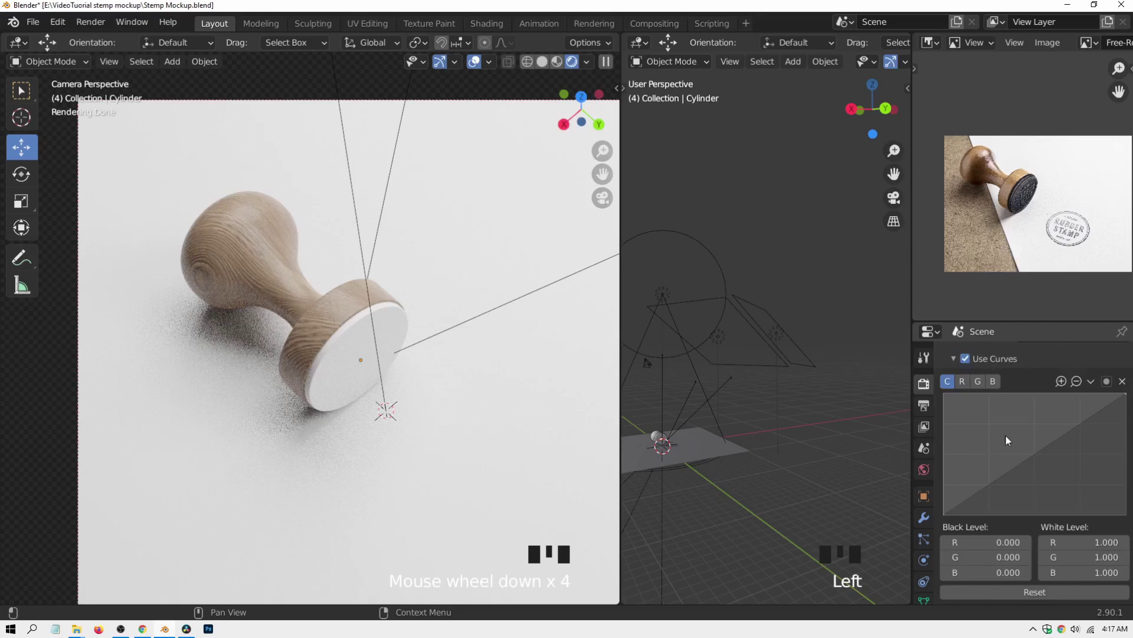
Step: Shape an S-curve with a shadow point at about X 0.245, Y 0.139 and a highlight point at about X 0.702, Y 0.673
{"action": "left_click_drag", "start_coordinate": [985, 485], "coordinate": [990, 495]}
{"action": "left_click", "coordinate": [1064, 449]}
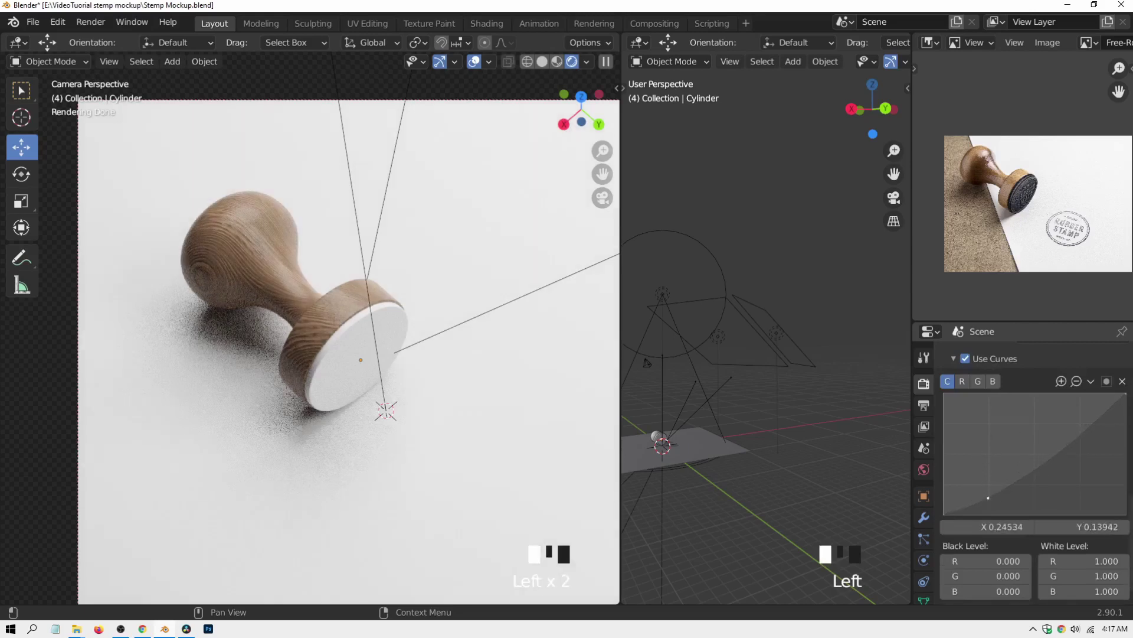
{"action": "left_click_drag", "start_coordinate": [1074, 444], "coordinate": [1073, 433]}
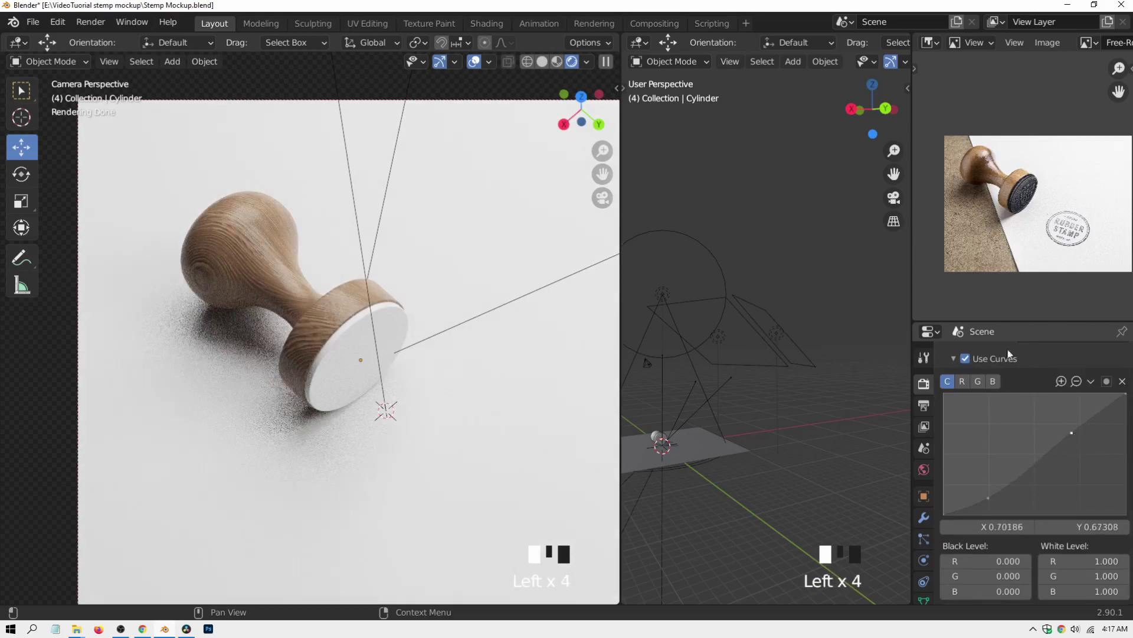
Step: Compare with the reference stamp's wood and fine-tune the curve points to about X 0.245, Y 0.149 and X 0.696, Y 0.688
{"action": "scroll", "coordinate": [1027, 178], "scroll_direction": "up", "scroll_amount": 6}
{"action": "middle_click_drag", "start_coordinate": [1027, 189], "coordinate": [1091, 209]}
{"action": "scroll", "coordinate": [1091, 210], "scroll_direction": "down", "scroll_amount": 2}
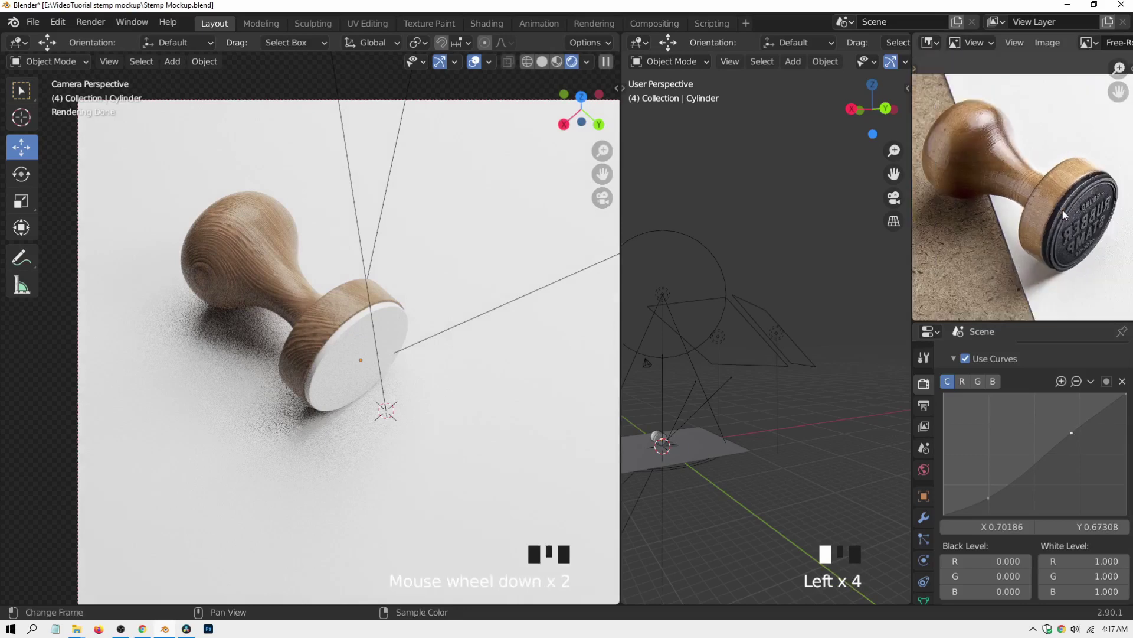
{"action": "left_click", "coordinate": [988, 499]}
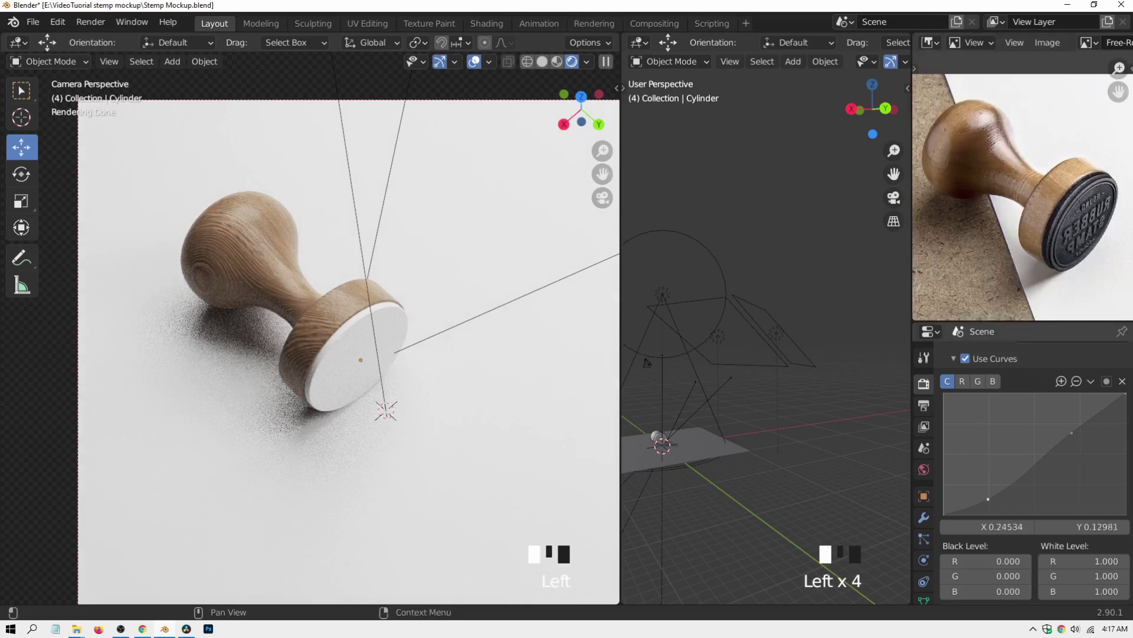
{"action": "left_click_drag", "start_coordinate": [945, 513], "coordinate": [943, 509]}
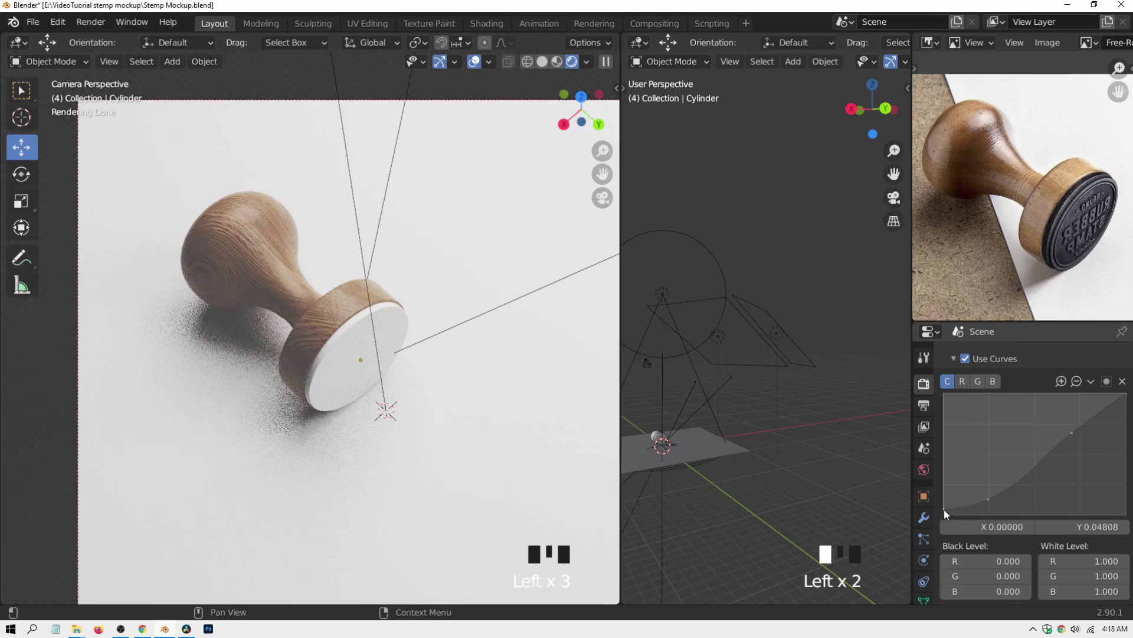
{"action": "left_click_drag", "start_coordinate": [944, 509], "coordinate": [988, 496]}
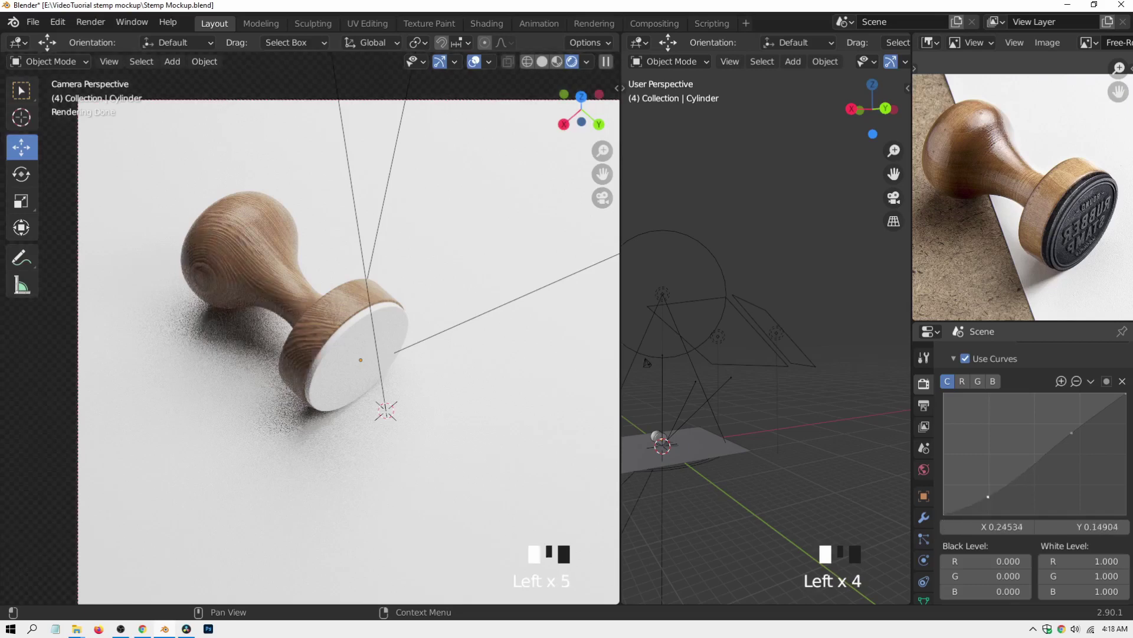
{"action": "left_click", "coordinate": [1071, 433]}
Step: Compare the render with the color curves turned off and on, leaving them enabled
{"action": "left_click", "coordinate": [967, 359]}
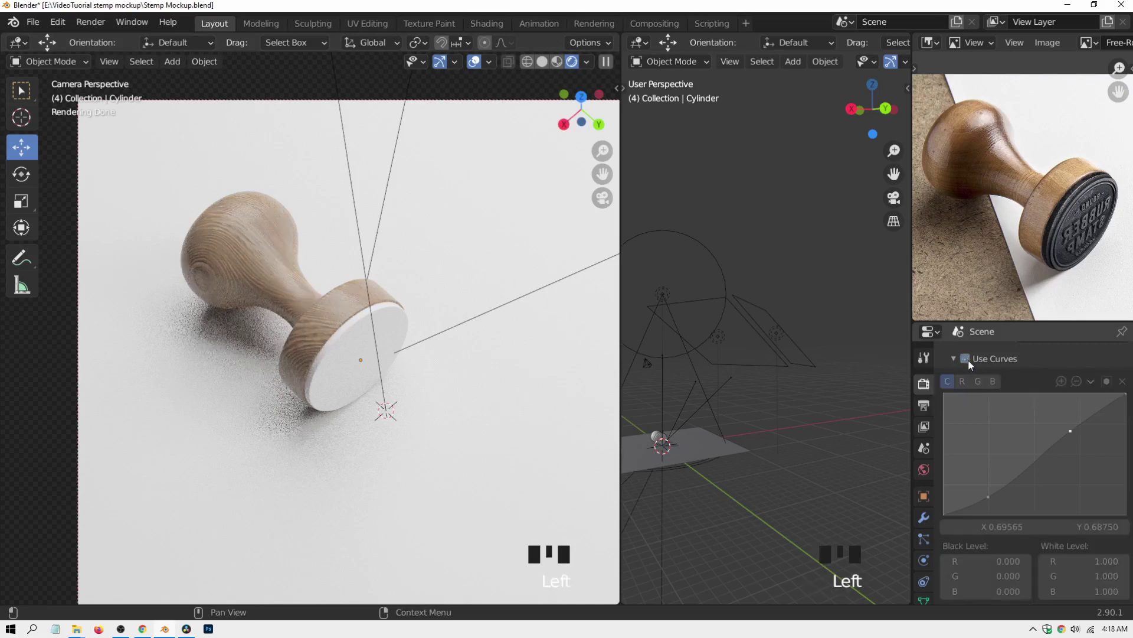
{"action": "left_click", "coordinate": [967, 359]}
{"action": "left_click", "coordinate": [967, 359]}
{"action": "left_click", "coordinate": [967, 359]}
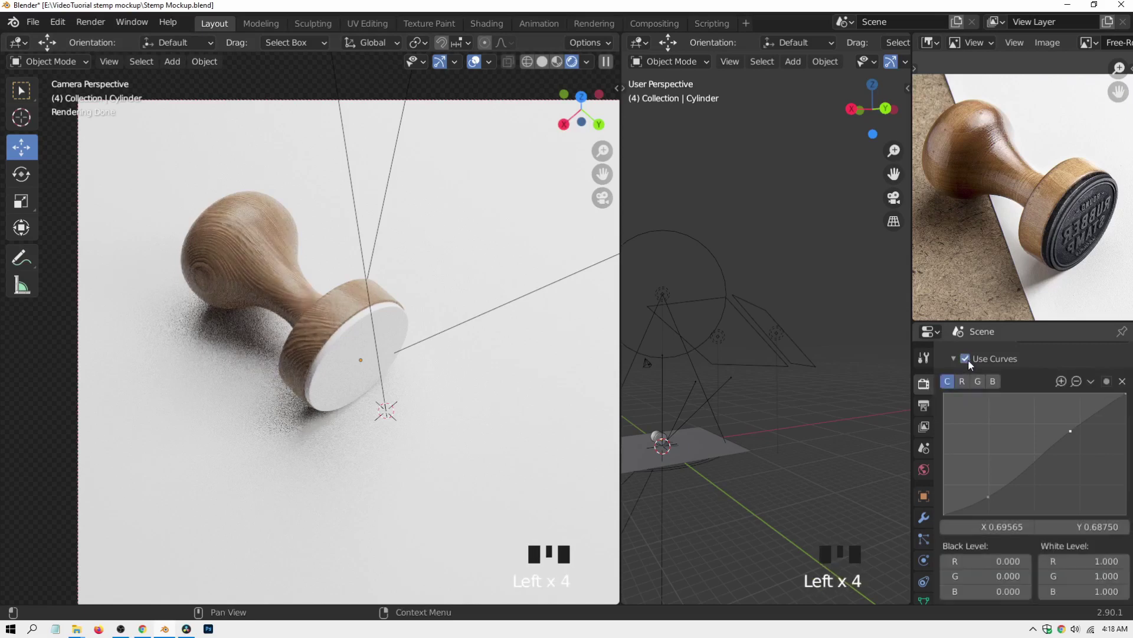
{"action": "left_click", "coordinate": [966, 359]}
{"action": "left_click", "coordinate": [967, 359]}
{"action": "left_click", "coordinate": [967, 359]}
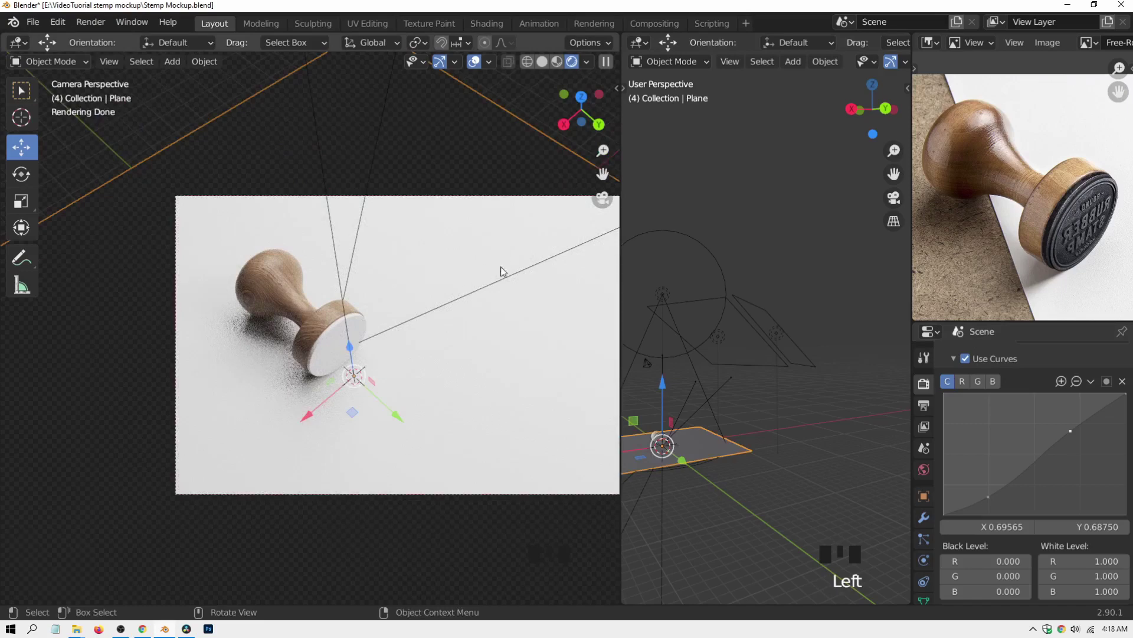
Step: Return the camera viewport to Solid shading and open the stamp's Wood material nodes in the Shading workspace
{"action": "middle_click_drag", "start_coordinate": [445, 319], "coordinate": [336, 318], "text": "shift"}
{"action": "key", "text": "z"}
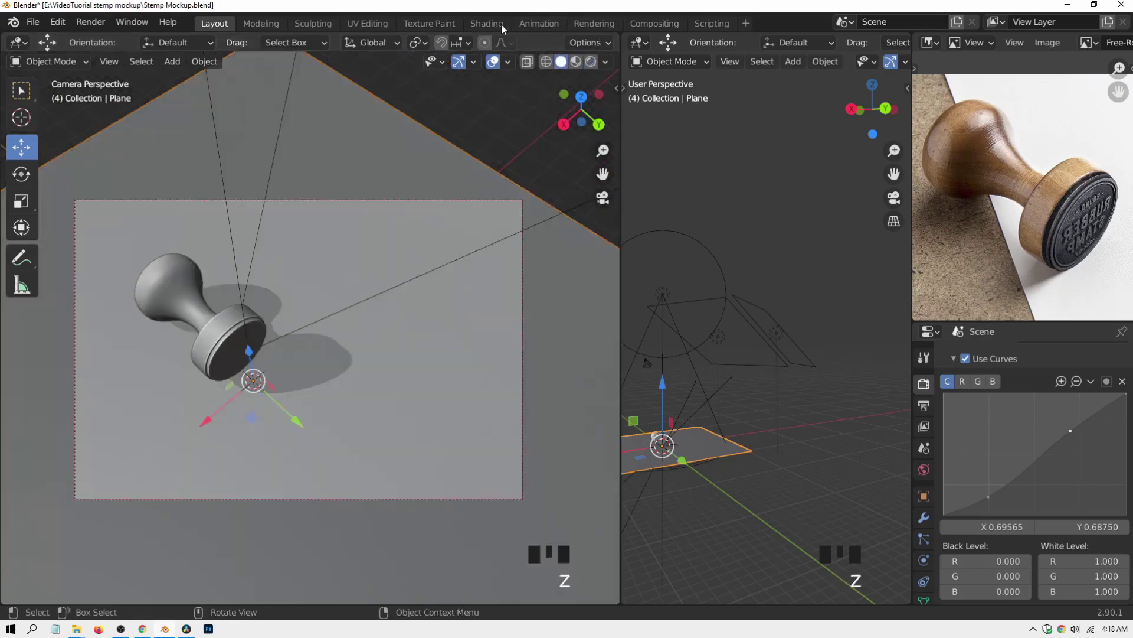
{"action": "left_click", "coordinate": [483, 24]}
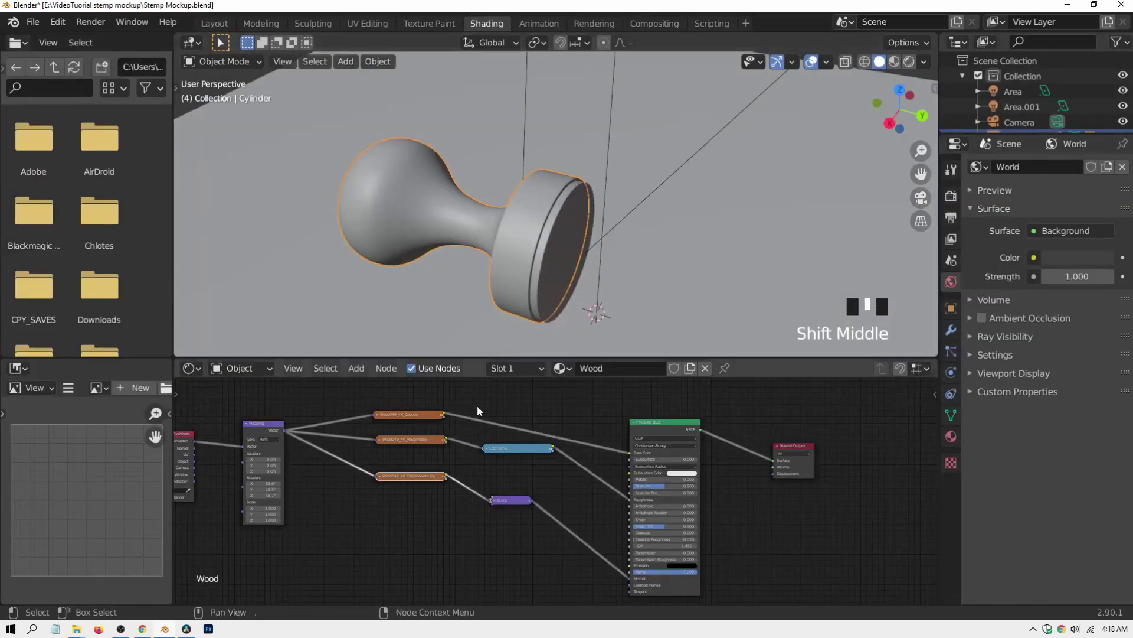
{"action": "middle_click_drag", "start_coordinate": [380, 509], "coordinate": [442, 527]}
{"action": "scroll", "coordinate": [506, 496], "scroll_direction": "up", "scroll_amount": 3}
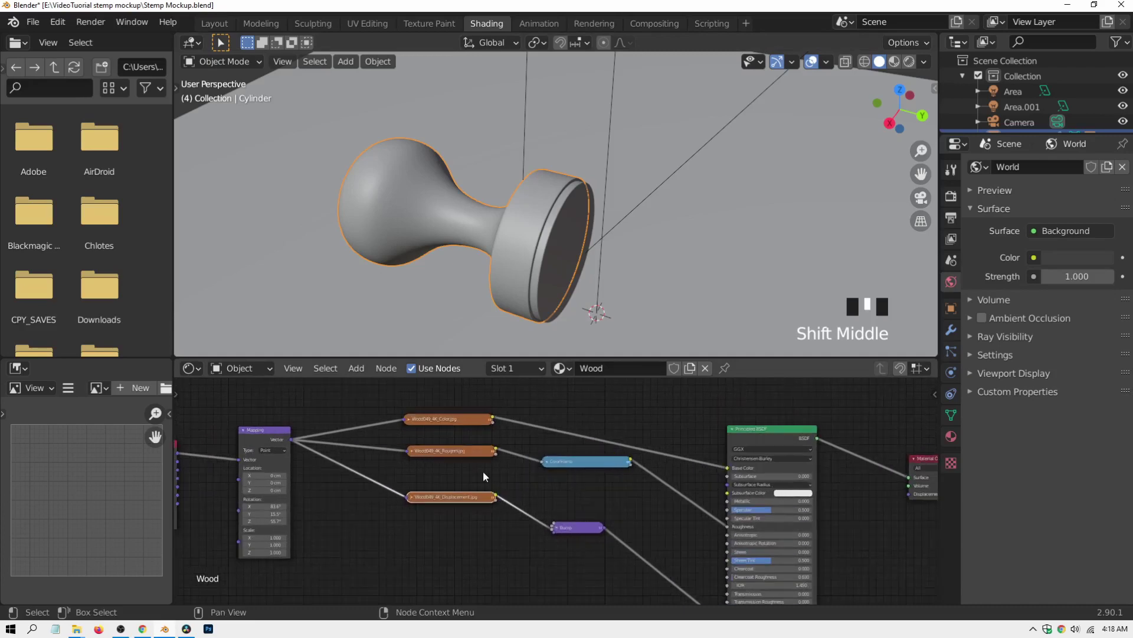
Step: Display the stamp in Rendered shading in the Shading workspace, framed at an angle showing the handle and base
{"action": "middle_click_drag", "start_coordinate": [575, 172], "coordinate": [643, 137]}
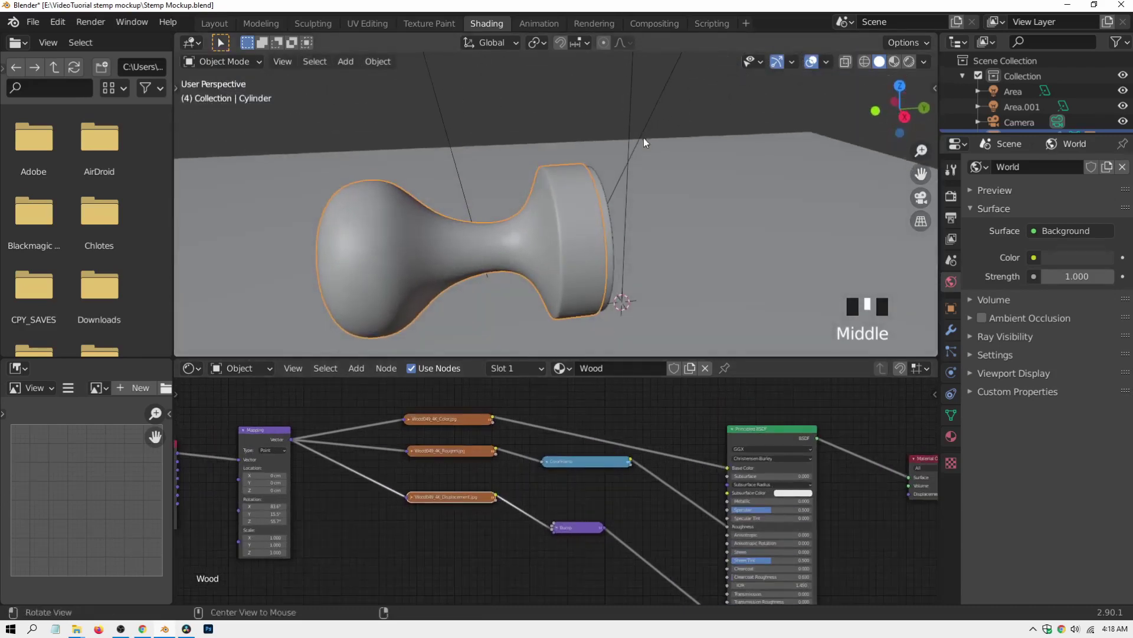
{"action": "scroll", "coordinate": [568, 228], "scroll_direction": "up", "scroll_amount": 2}
{"action": "middle_click_drag", "start_coordinate": [569, 228], "coordinate": [511, 169], "text": "shift"}
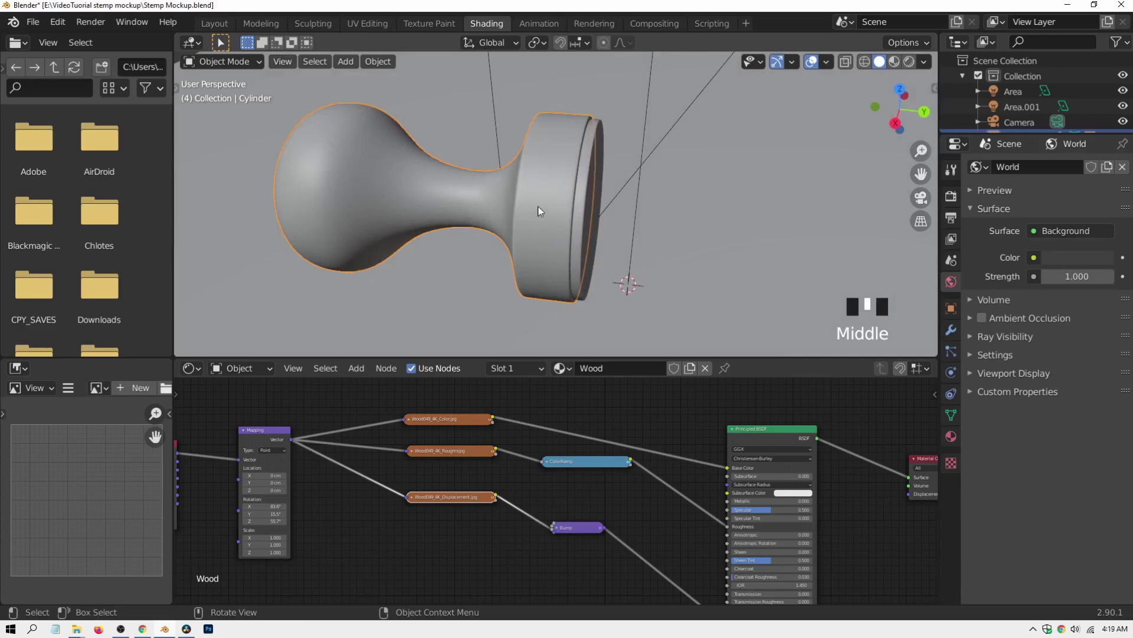
{"action": "middle_click_drag", "start_coordinate": [543, 215], "coordinate": [877, 69]}
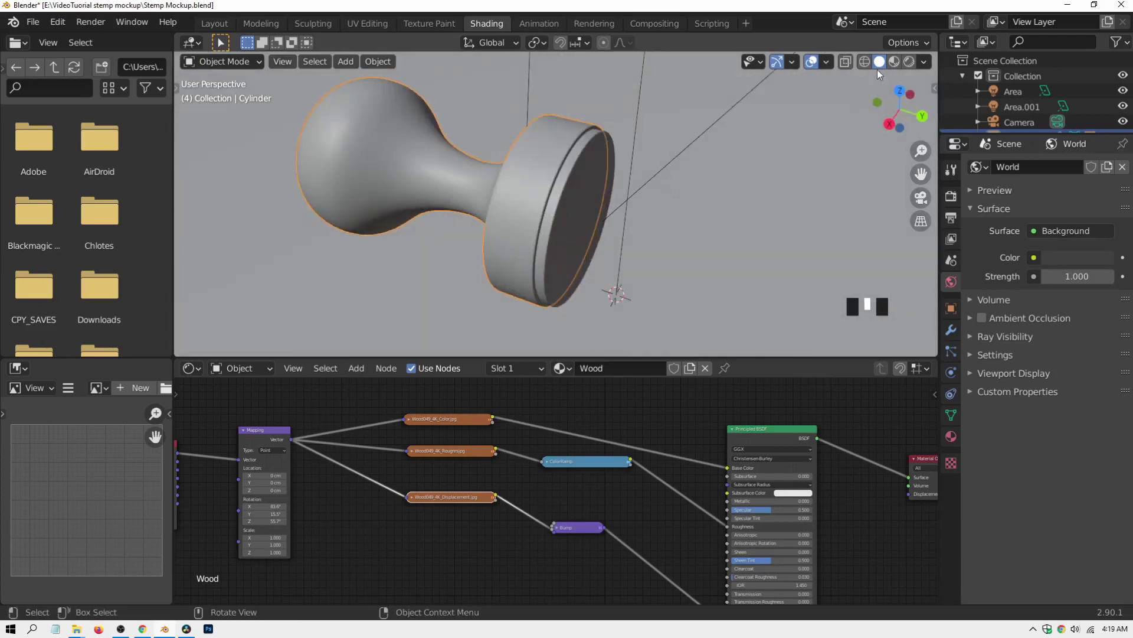
{"action": "left_click", "coordinate": [909, 62]}
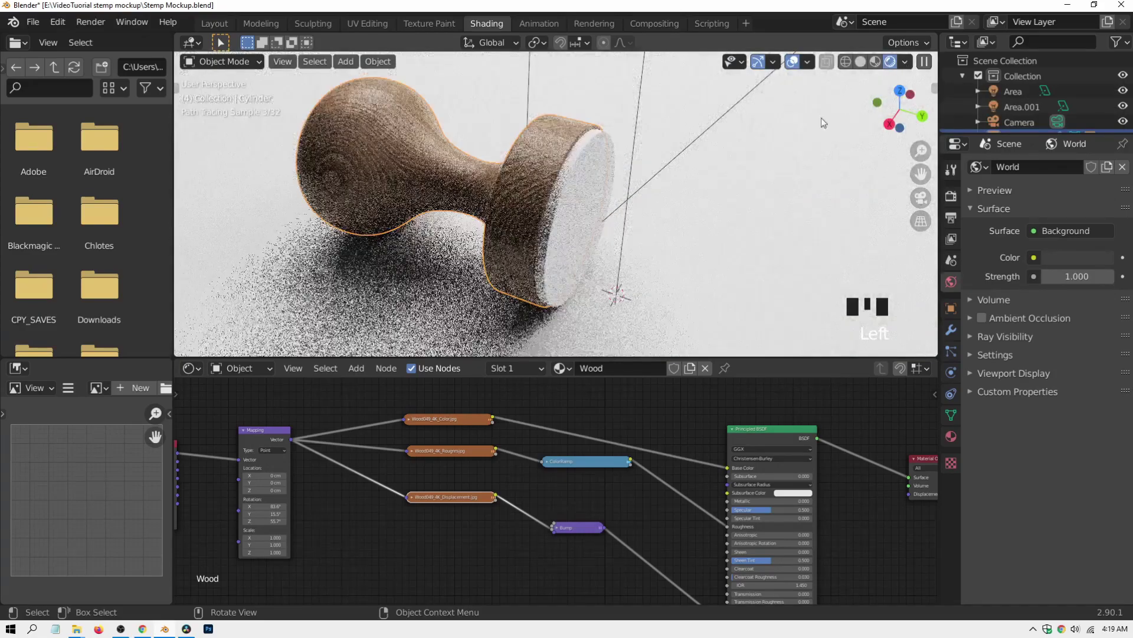
{"action": "middle_click_drag", "start_coordinate": [764, 152], "coordinate": [730, 210]}
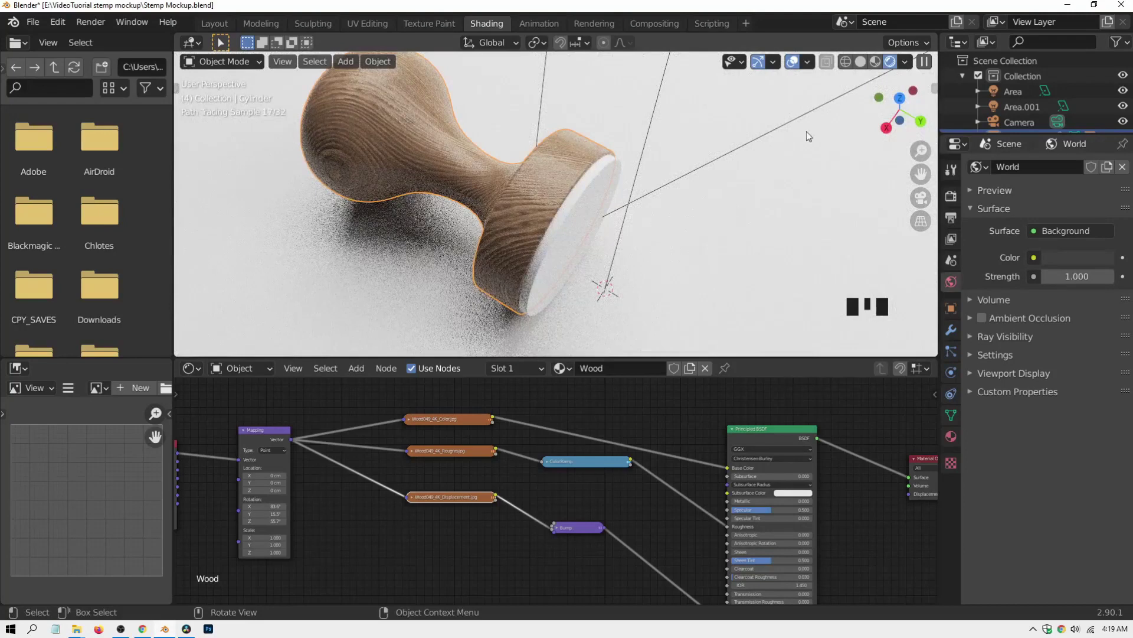
Step: Check the stamp in Material Preview, return to Rendered shading, and examine the wood on the base's edge and the handle up close
{"action": "left_click", "coordinate": [876, 62]}
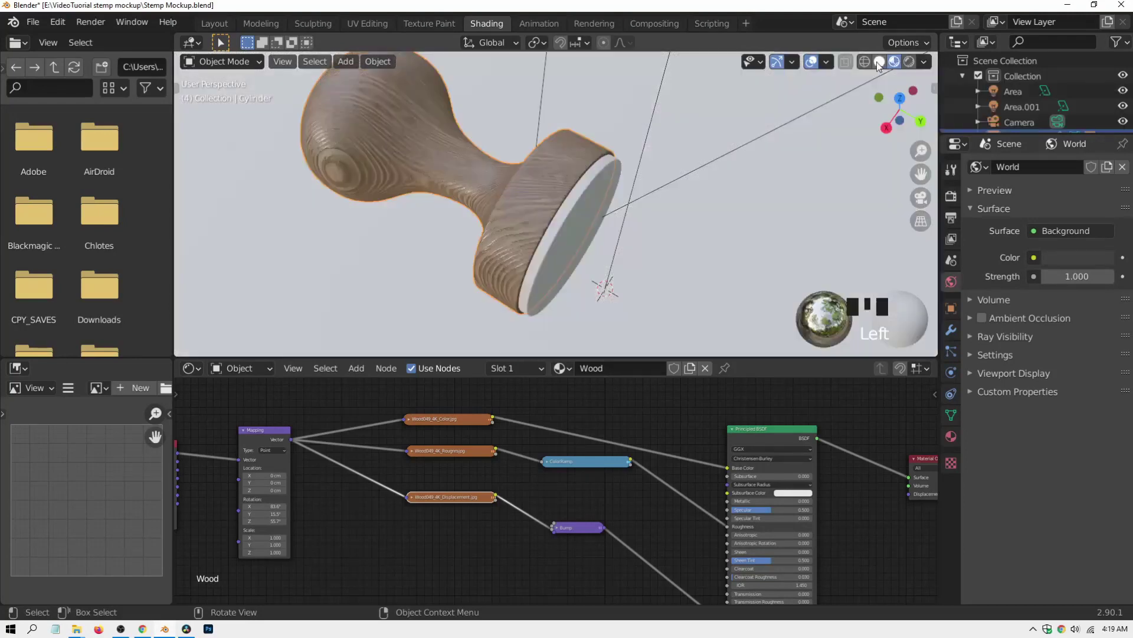
{"action": "left_click", "coordinate": [909, 61]}
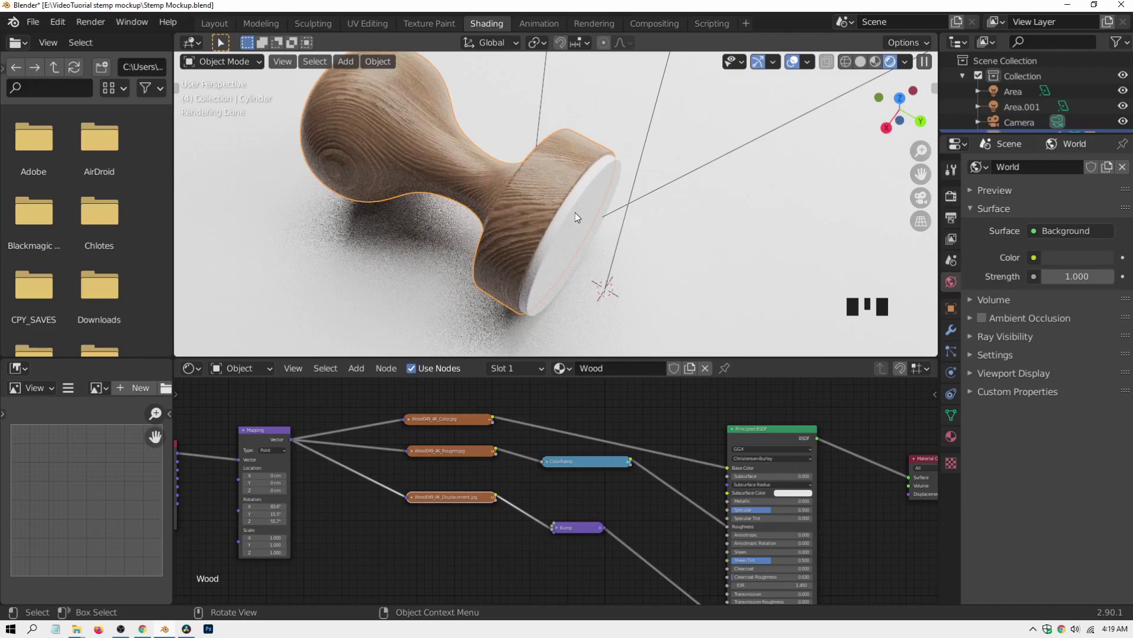
{"action": "middle_click_drag", "start_coordinate": [575, 213], "coordinate": [501, 241], "text": "shift"}
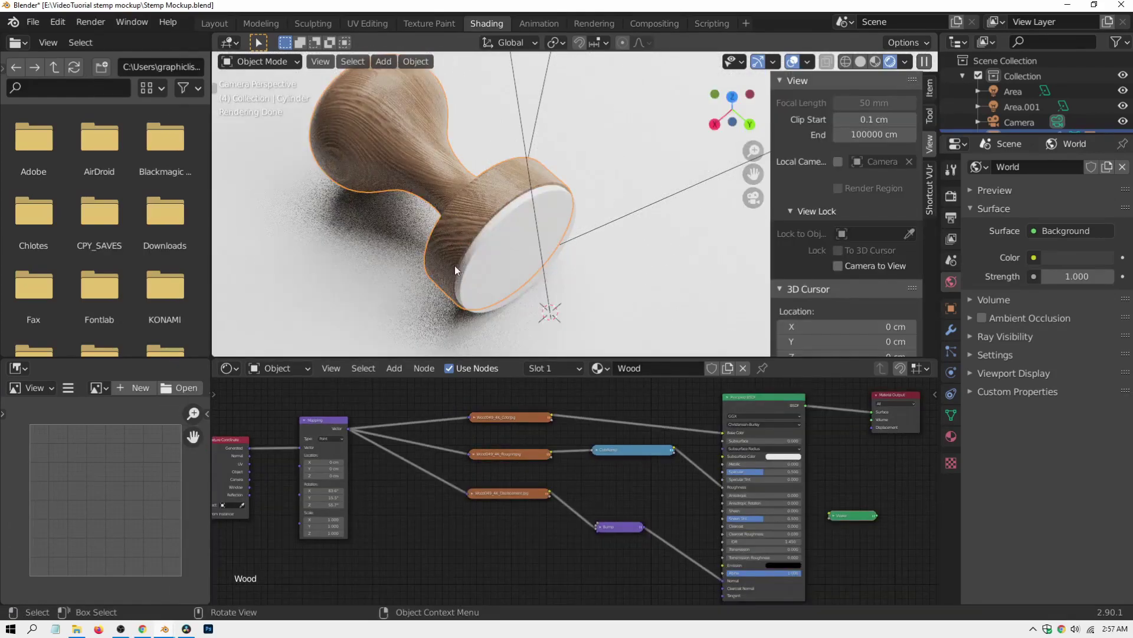
{"action": "scroll", "coordinate": [455, 265], "scroll_direction": "up", "scroll_amount": 3}
{"action": "scroll", "coordinate": [451, 237], "scroll_direction": "up", "scroll_amount": 2}
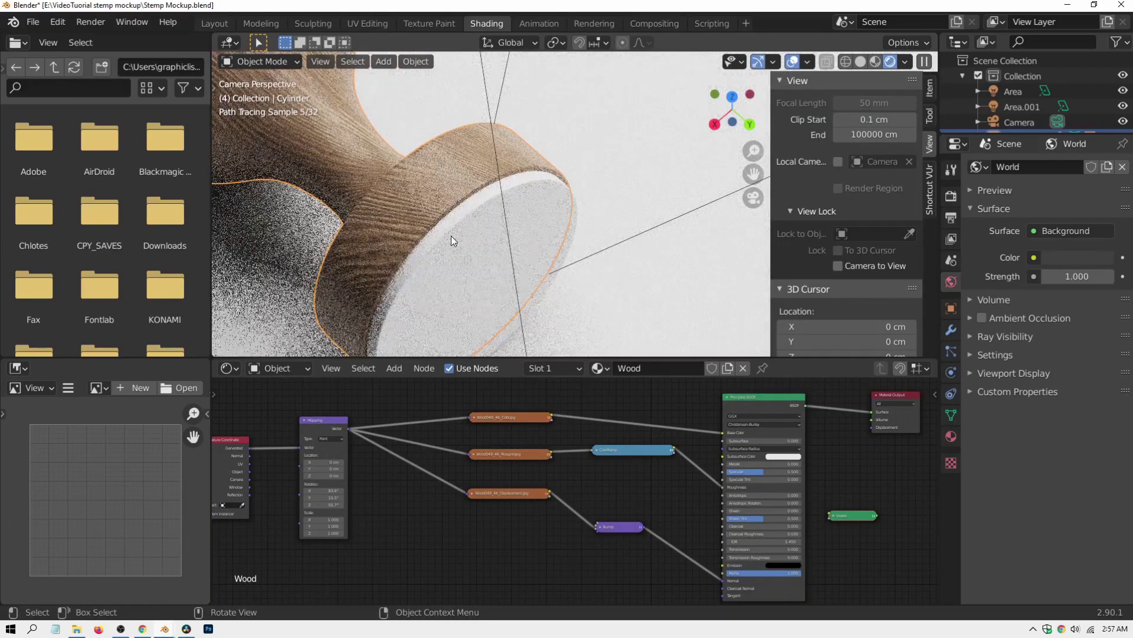
{"action": "middle_click_drag", "start_coordinate": [451, 235], "coordinate": [486, 225], "text": "shift"}
{"action": "scroll", "coordinate": [444, 221], "scroll_direction": "up", "scroll_amount": 2}
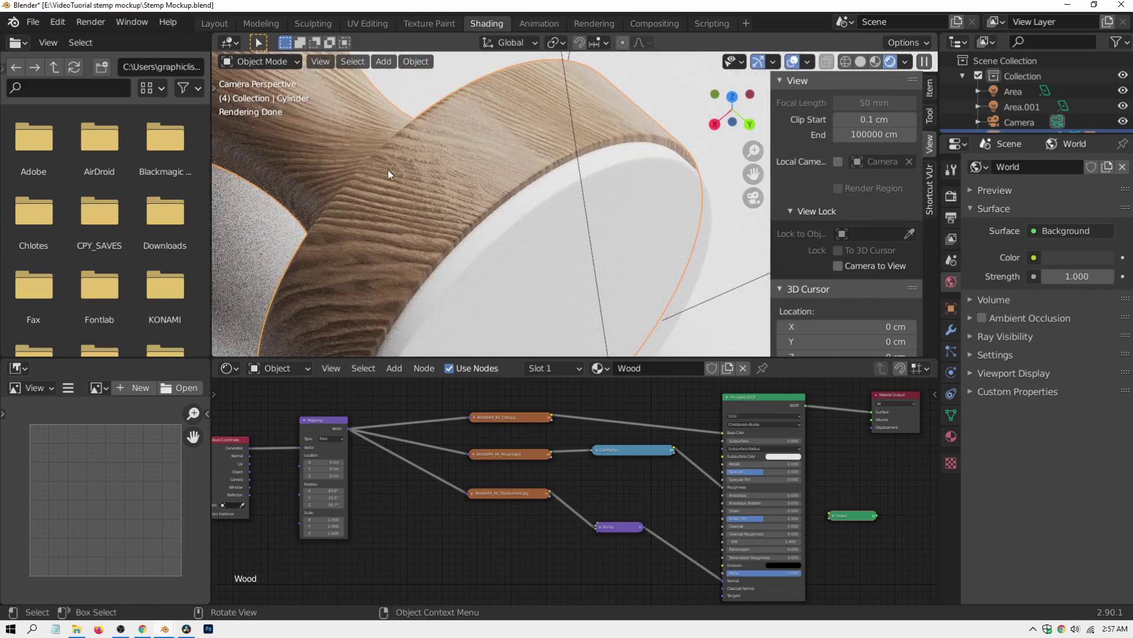
{"action": "mouse_move", "coordinate": [388, 169]}
{"action": "middle_mouse_down"}
{"action": "mouse_move", "coordinate": [501, 219]}
{"action": "mouse_move", "coordinate": [528, 174]}
{"action": "middle_mouse_up"}
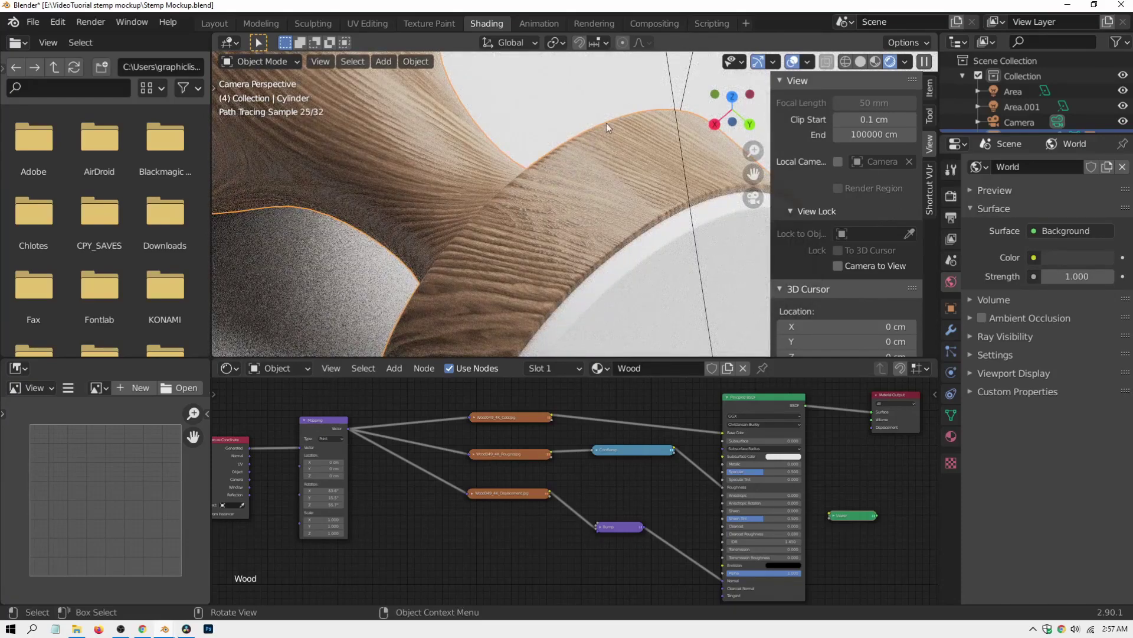
{"action": "scroll", "coordinate": [658, 109], "scroll_direction": "down", "scroll_amount": 6}
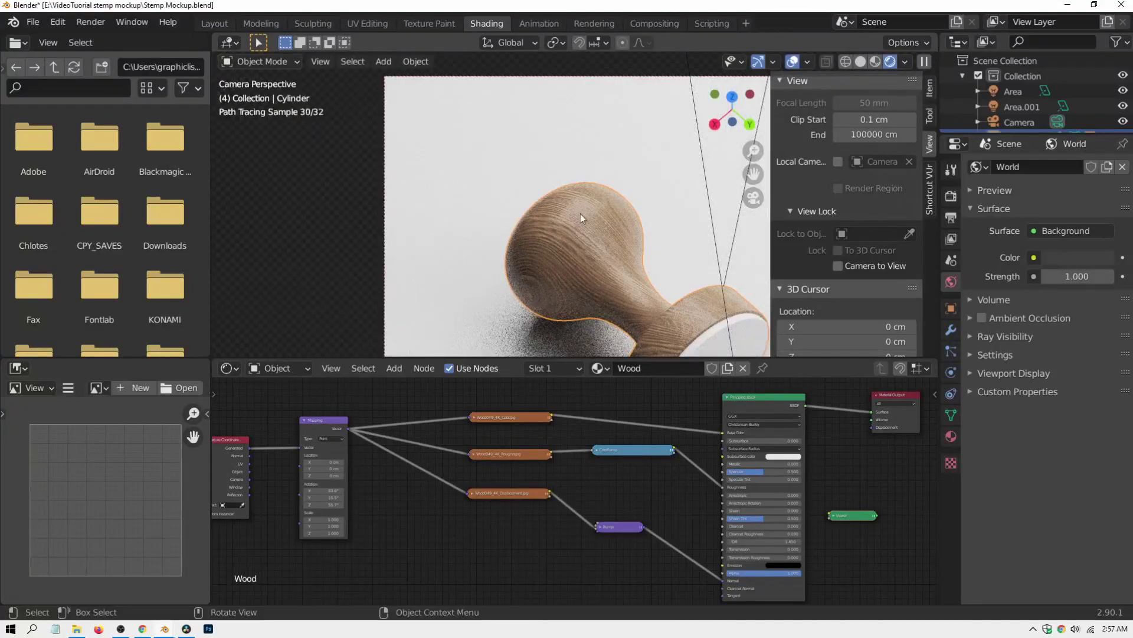
{"action": "middle_click_drag", "start_coordinate": [581, 219], "coordinate": [464, 225]}
Step: Add a Geometry input node to the Wood material, placed below the Mapping node
{"action": "middle_click_drag", "start_coordinate": [372, 584], "coordinate": [389, 505]}
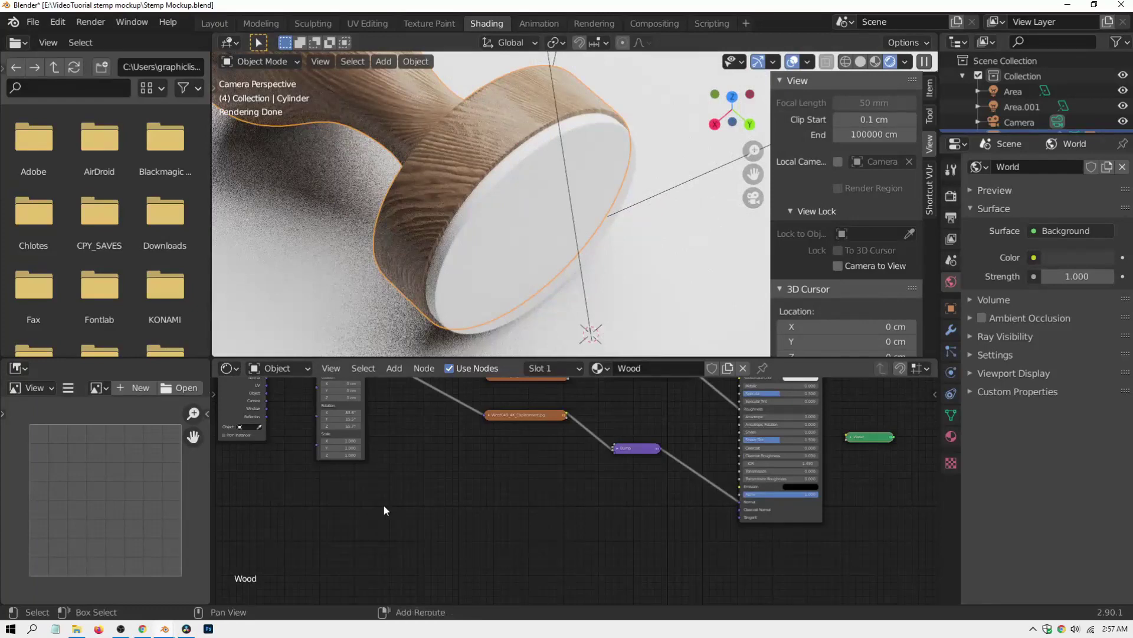
{"action": "key", "text": "shift+a"}
{"action": "mouse_move", "coordinate": [356, 445]}
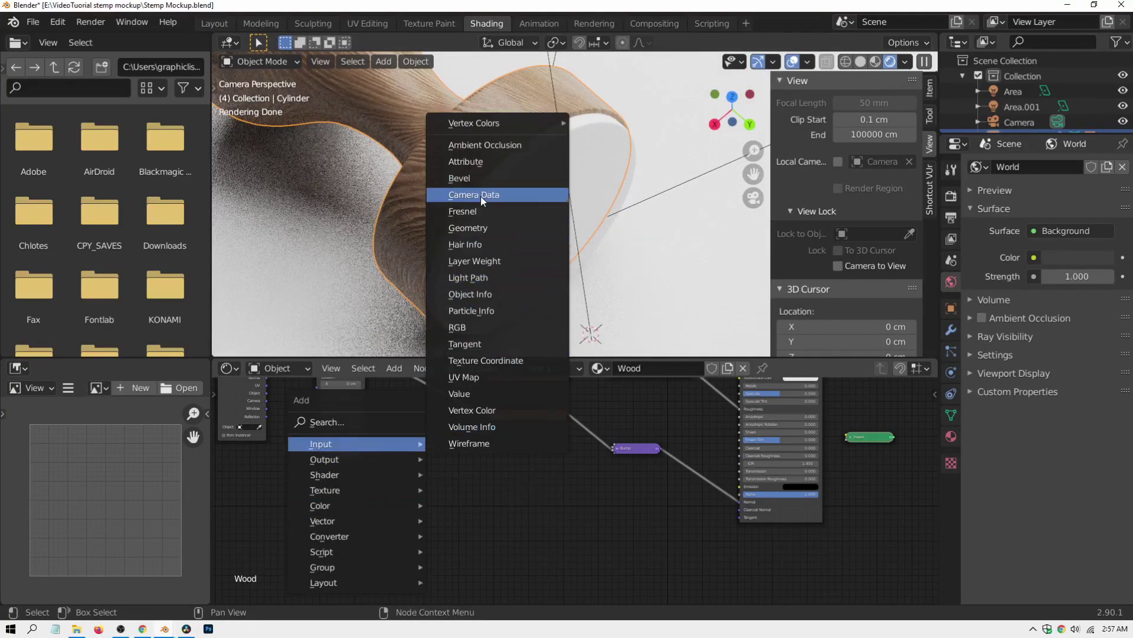
{"action": "left_click", "coordinate": [483, 229]}
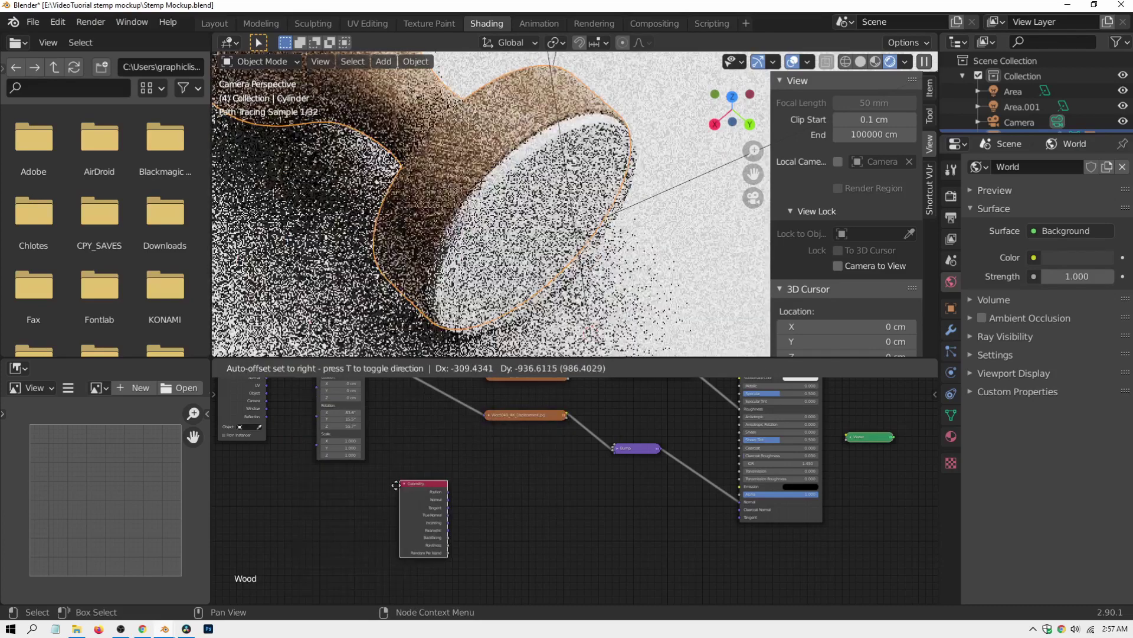
{"action": "left_click", "coordinate": [337, 484]}
{"action": "scroll", "coordinate": [412, 508], "scroll_direction": "up", "scroll_amount": 2}
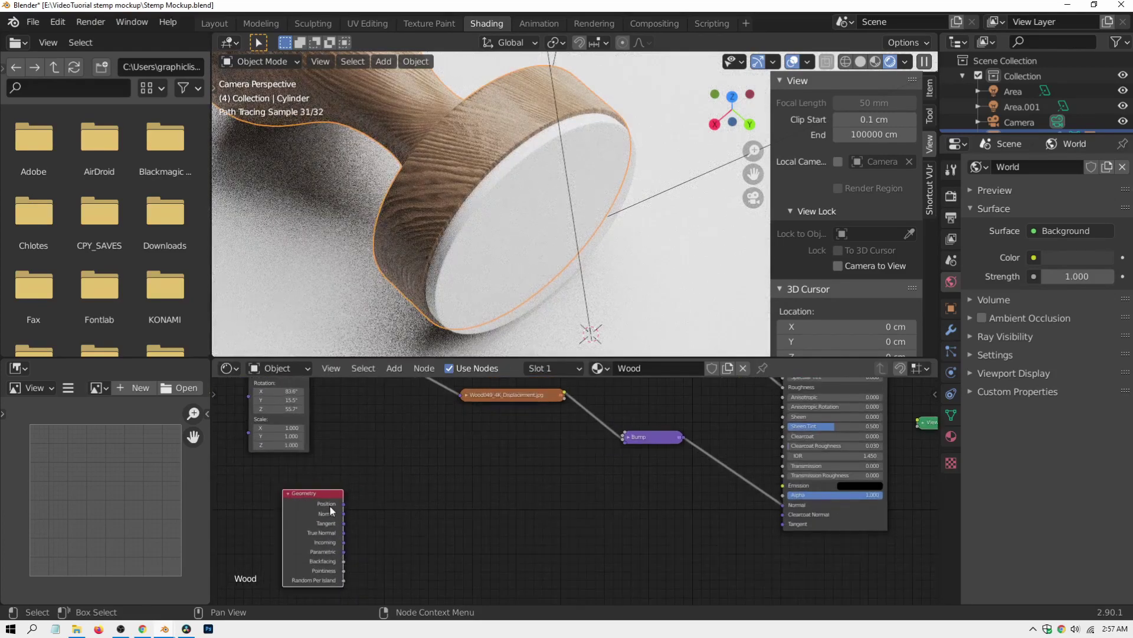
Step: Cycle the Geometry node's outputs through the Viewer on the stamp until Pointiness is previewed
{"action": "left_click_drag", "start_coordinate": [344, 504], "coordinate": [357, 497]}
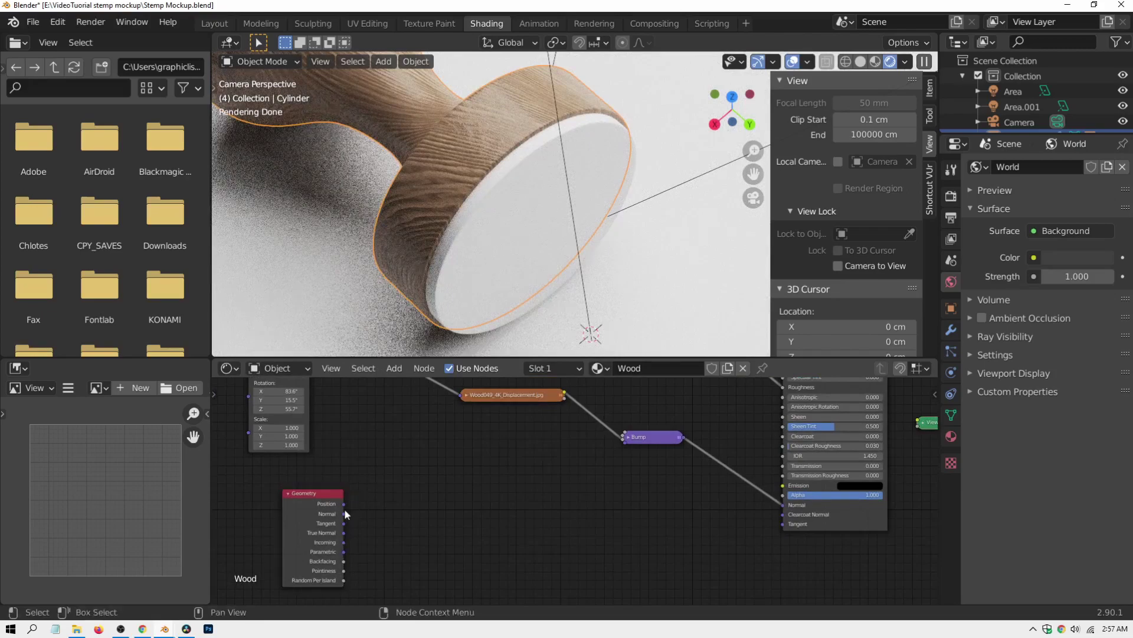
{"action": "left_click", "coordinate": [310, 501], "text": "ctrl+shift"}
{"action": "left_click", "coordinate": [310, 502], "text": "ctrl+shift"}
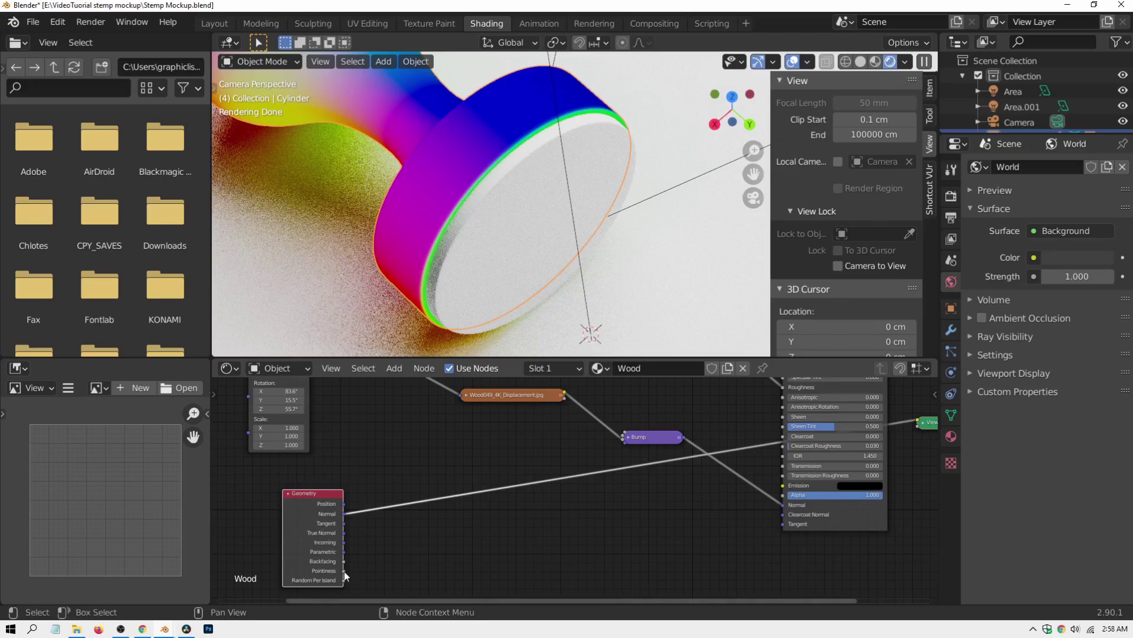
{"action": "left_click", "coordinate": [317, 526], "text": "ctrl+shift"}
{"action": "left_click", "coordinate": [317, 525], "text": "ctrl+shift"}
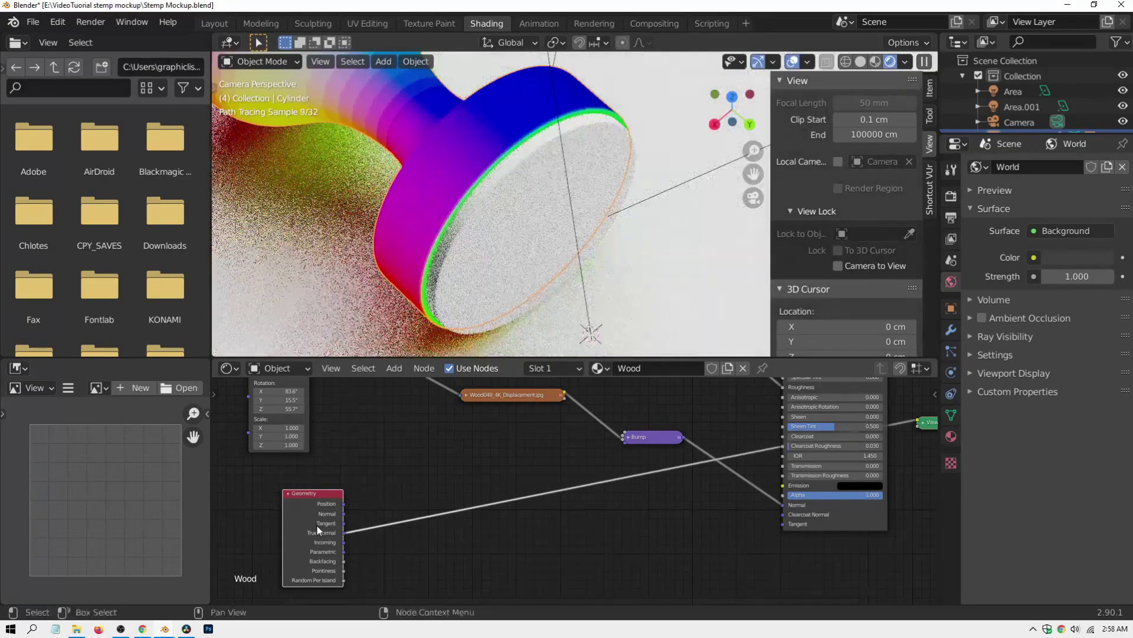
{"action": "left_click", "coordinate": [316, 524], "text": "ctrl+shift"}
{"action": "left_click", "coordinate": [316, 525], "text": "ctrl+shift"}
{"action": "left_click", "coordinate": [316, 525], "text": "ctrl+shift"}
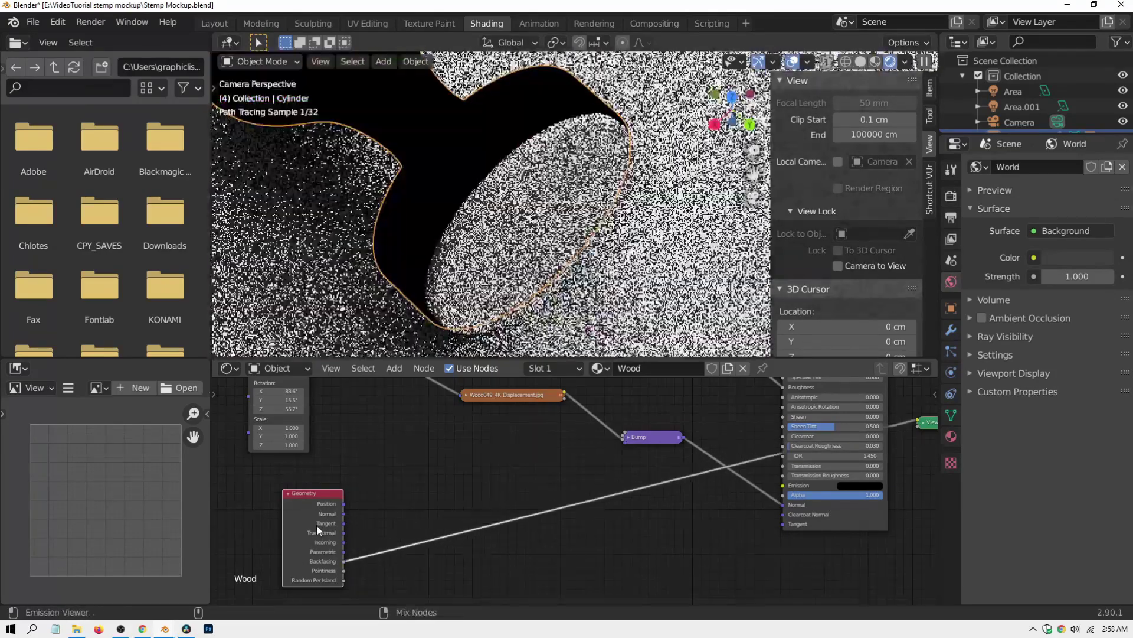
{"action": "left_click", "coordinate": [322, 570], "text": "ctrl+shift"}
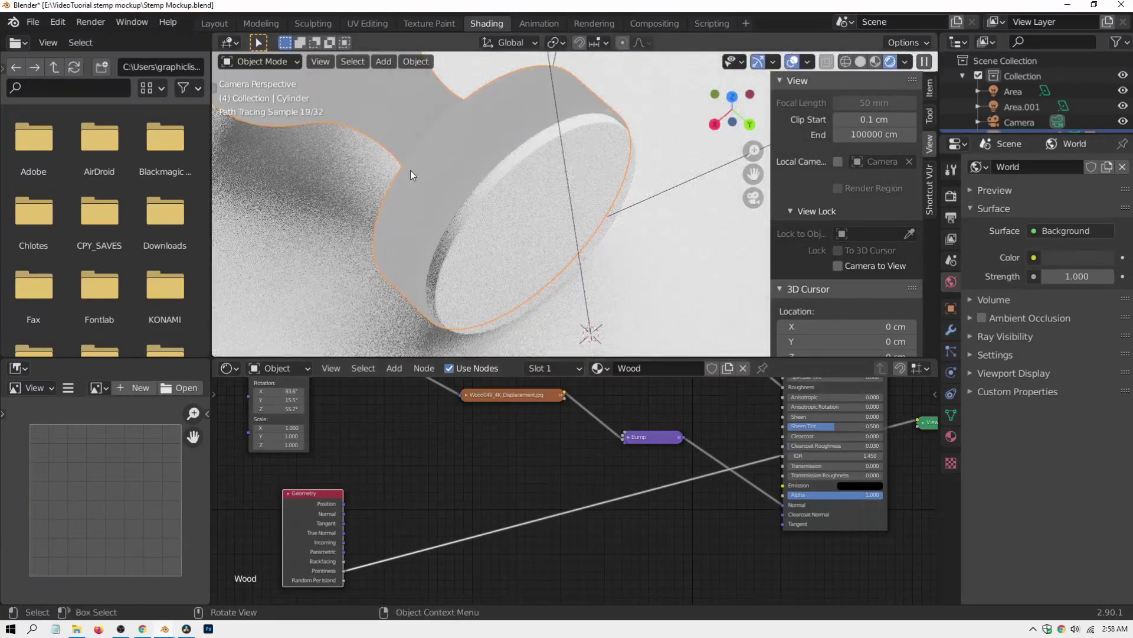
{"action": "scroll", "coordinate": [486, 217], "scroll_direction": "up", "scroll_amount": 2}
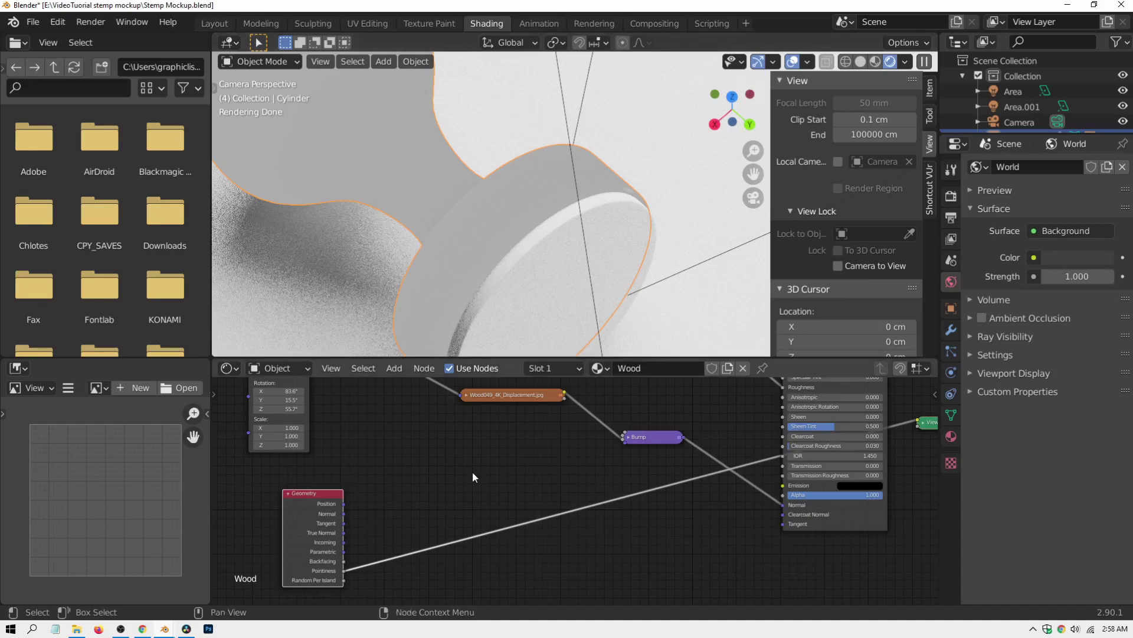
Step: Add a ColorRamp node on the link between the Geometry node's Pointiness output and the Viewer
{"action": "middle_click_drag", "start_coordinate": [441, 452], "coordinate": [417, 433]}
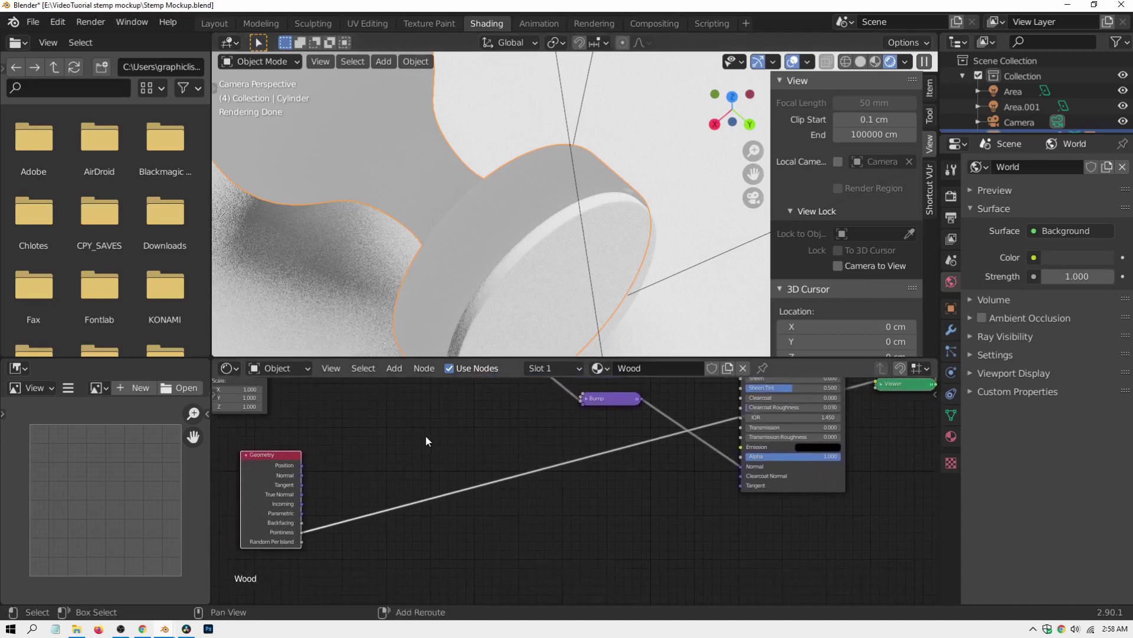
{"action": "key", "text": "shift+a"}
{"action": "mouse_move", "coordinate": [426, 436]}
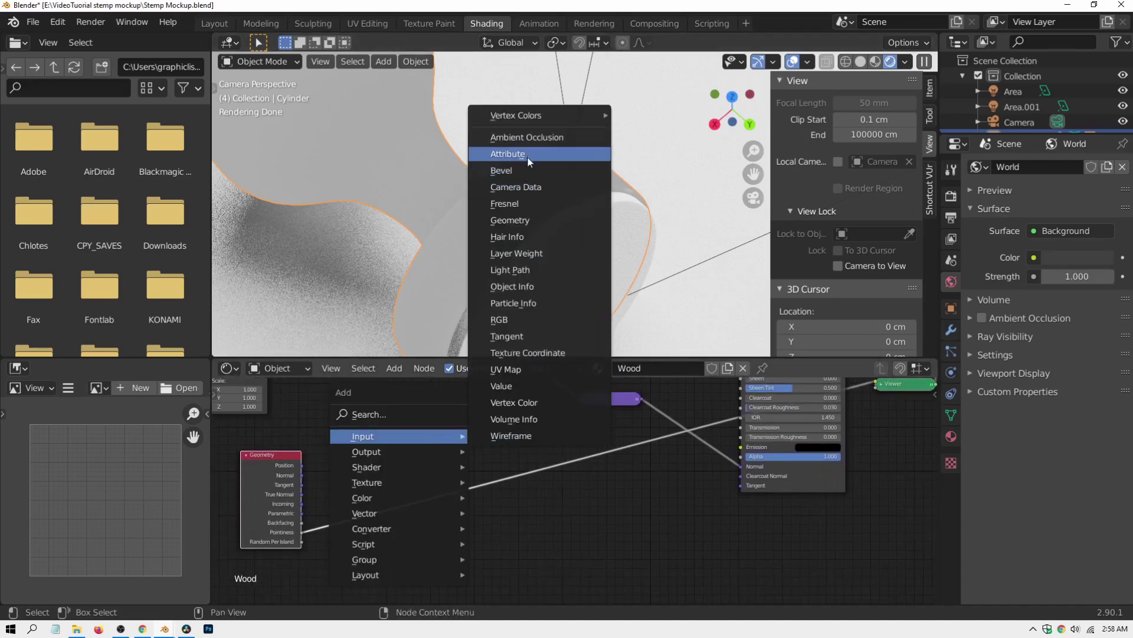
{"action": "mouse_move", "coordinate": [371, 530]}
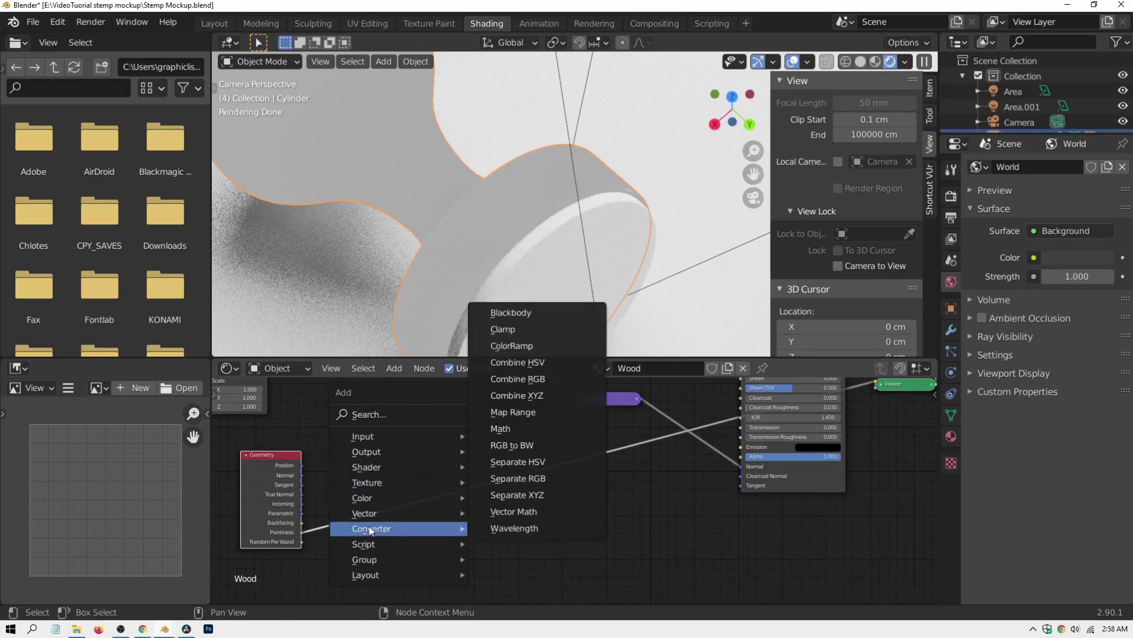
{"action": "left_click", "coordinate": [507, 346]}
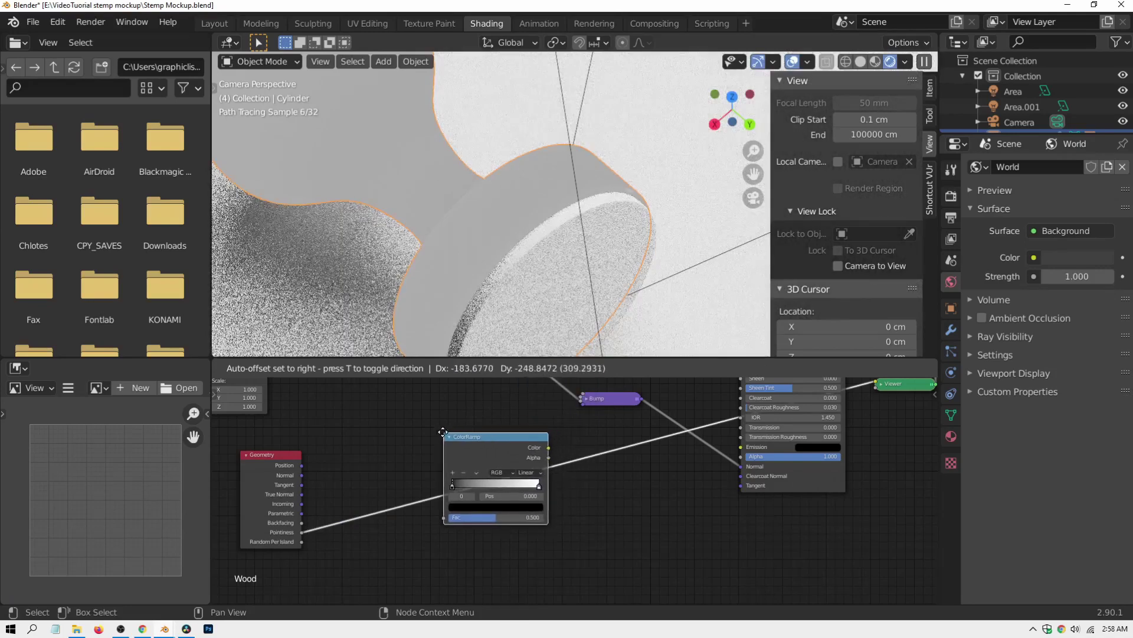
{"action": "left_click", "coordinate": [418, 445]}
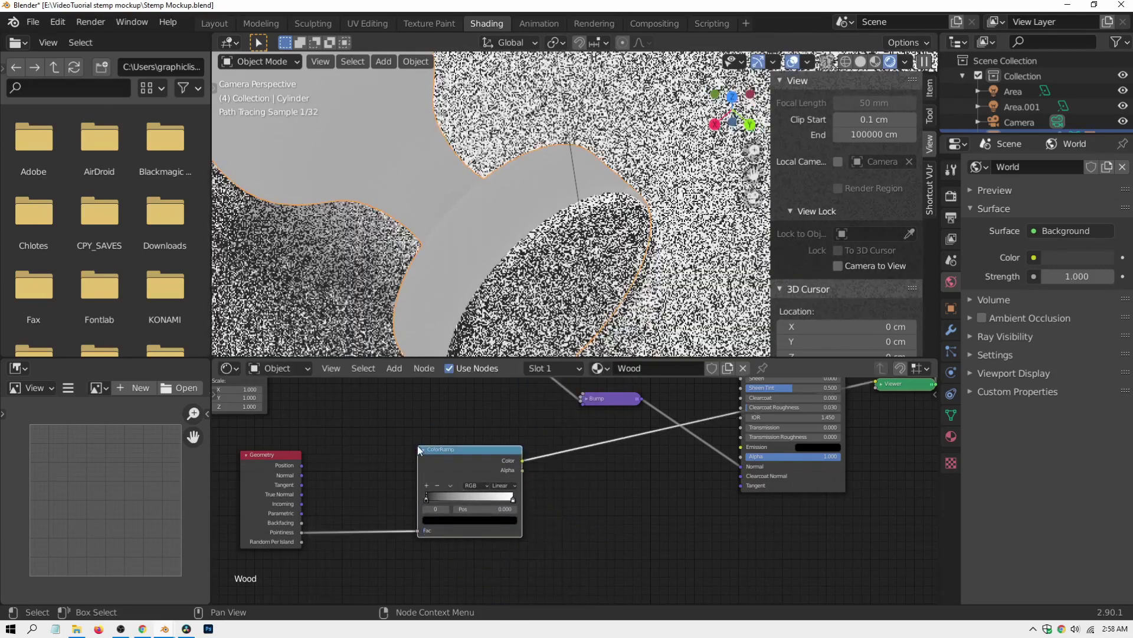
Step: Raise the pointiness ColorRamp's contrast by moving the black stop to about 0.489 and the white stop to about 0.592
{"action": "scroll", "coordinate": [466, 459], "scroll_direction": "up", "scroll_amount": 3}
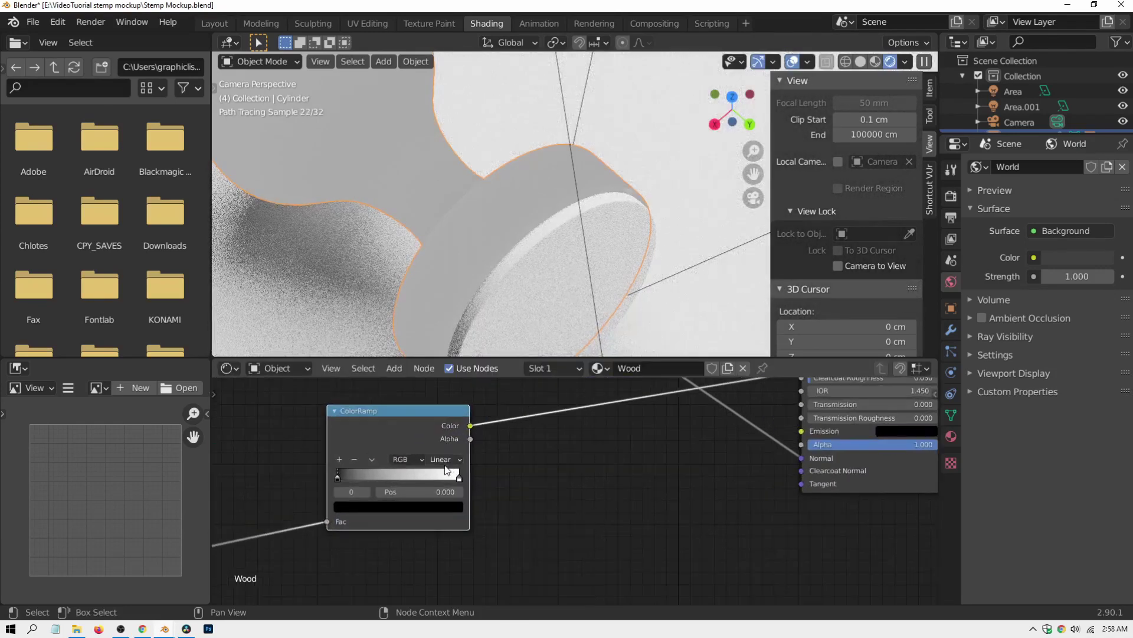
{"action": "left_click_drag", "start_coordinate": [453, 433], "coordinate": [479, 431]}
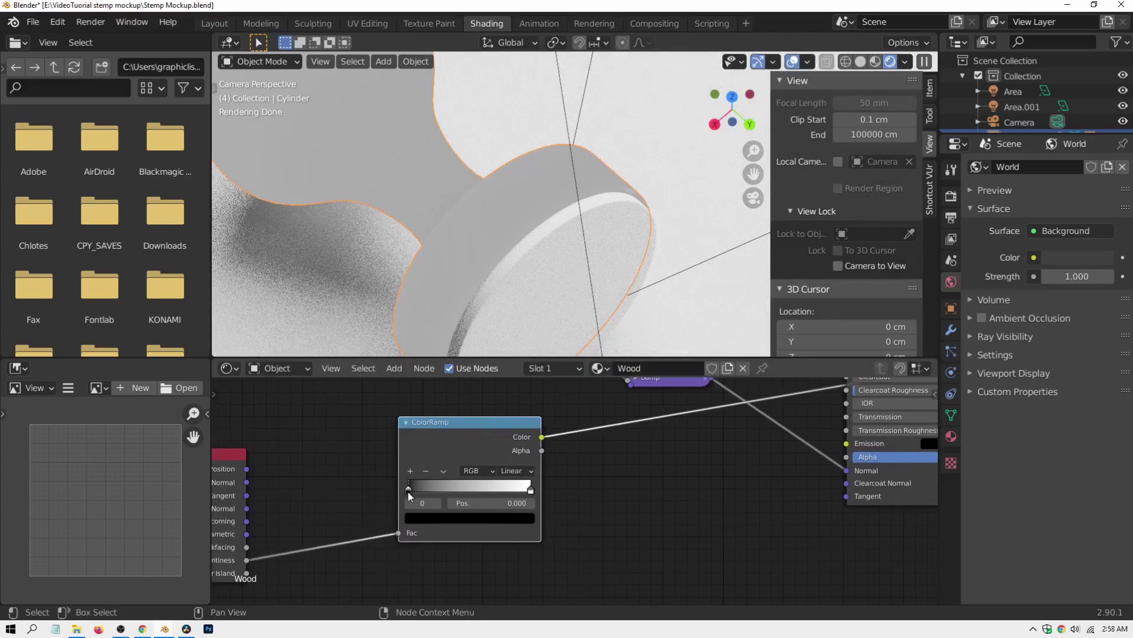
{"action": "left_click_drag", "start_coordinate": [409, 491], "coordinate": [466, 496]}
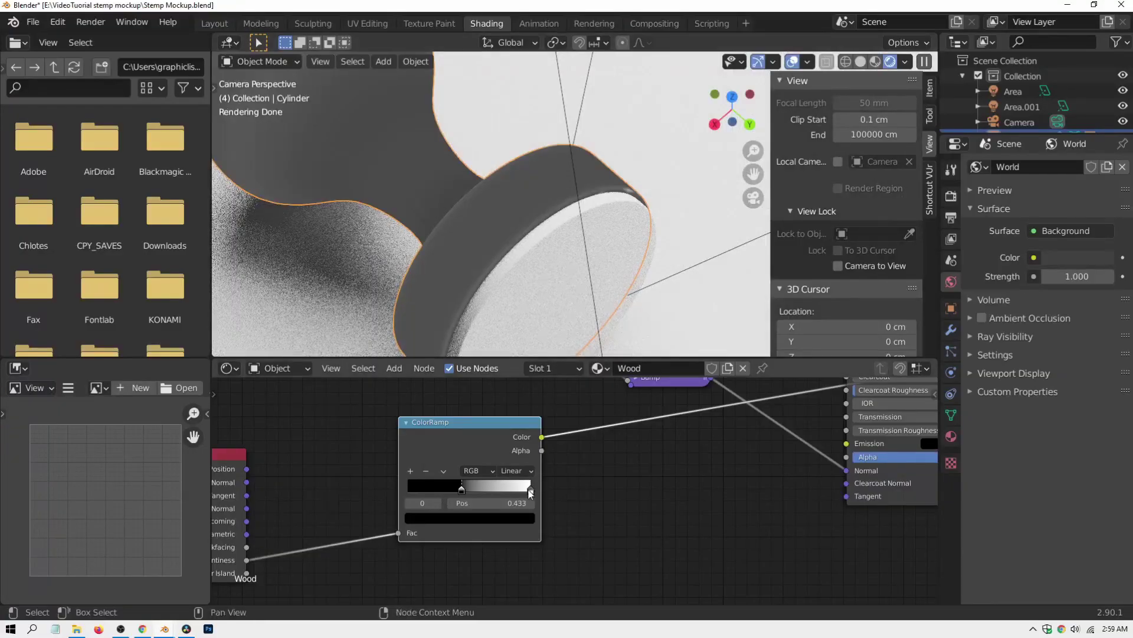
{"action": "left_click_drag", "start_coordinate": [530, 490], "coordinate": [481, 490]}
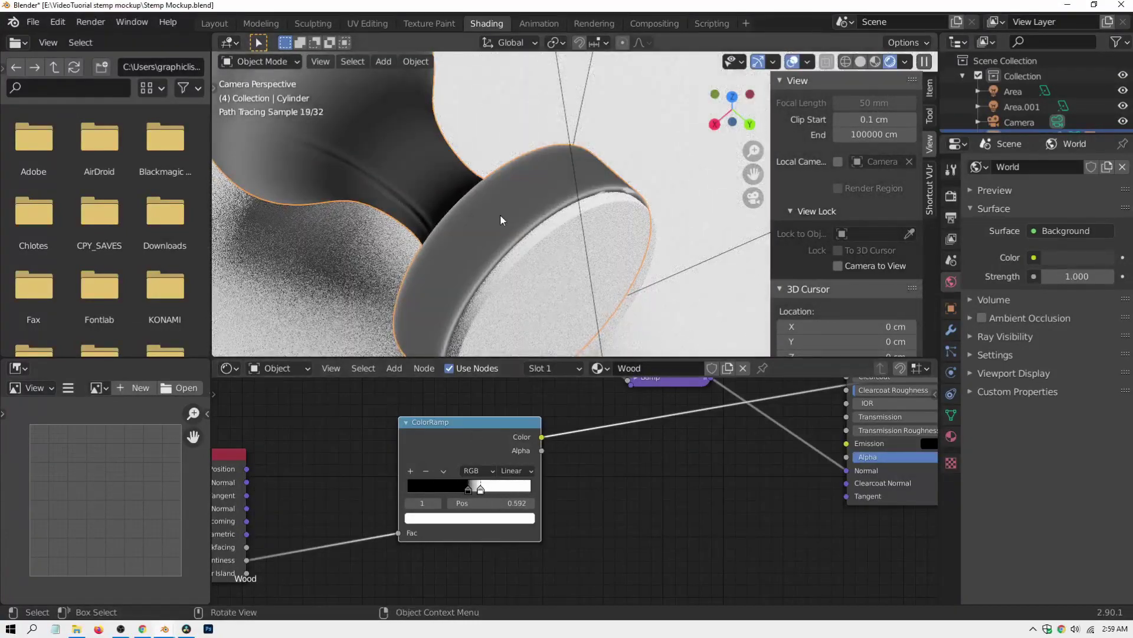
Step: Change the pointiness ColorRamp's black stop to a mid grey and move its white stop to 0.556
{"action": "left_click", "coordinate": [468, 488]}
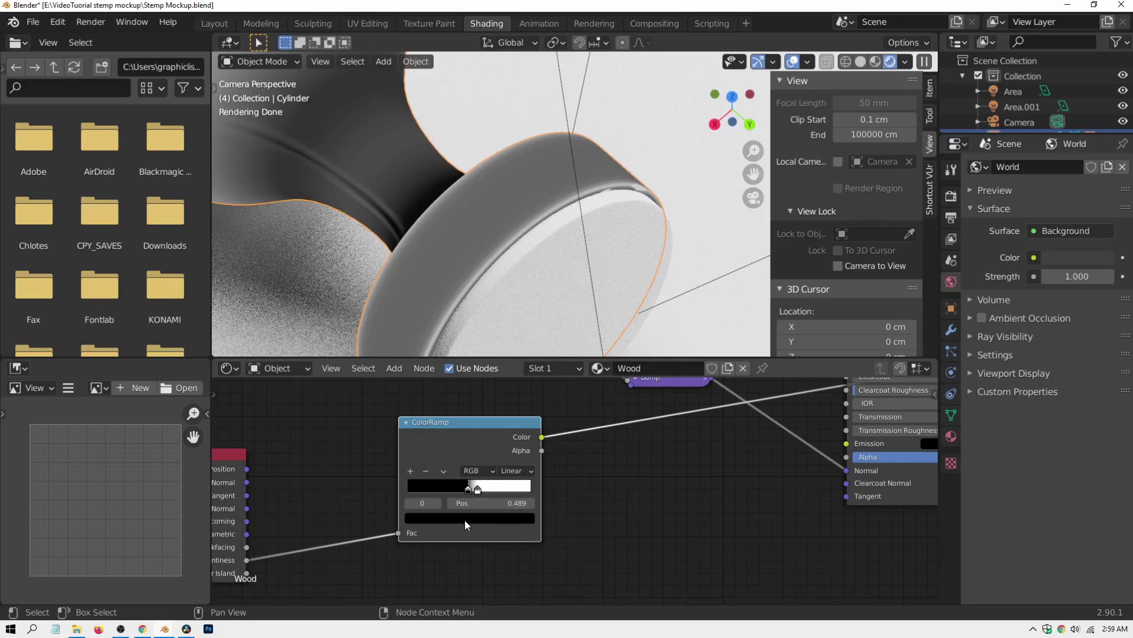
{"action": "left_click", "coordinate": [465, 518]}
{"action": "left_click", "coordinate": [507, 392]}
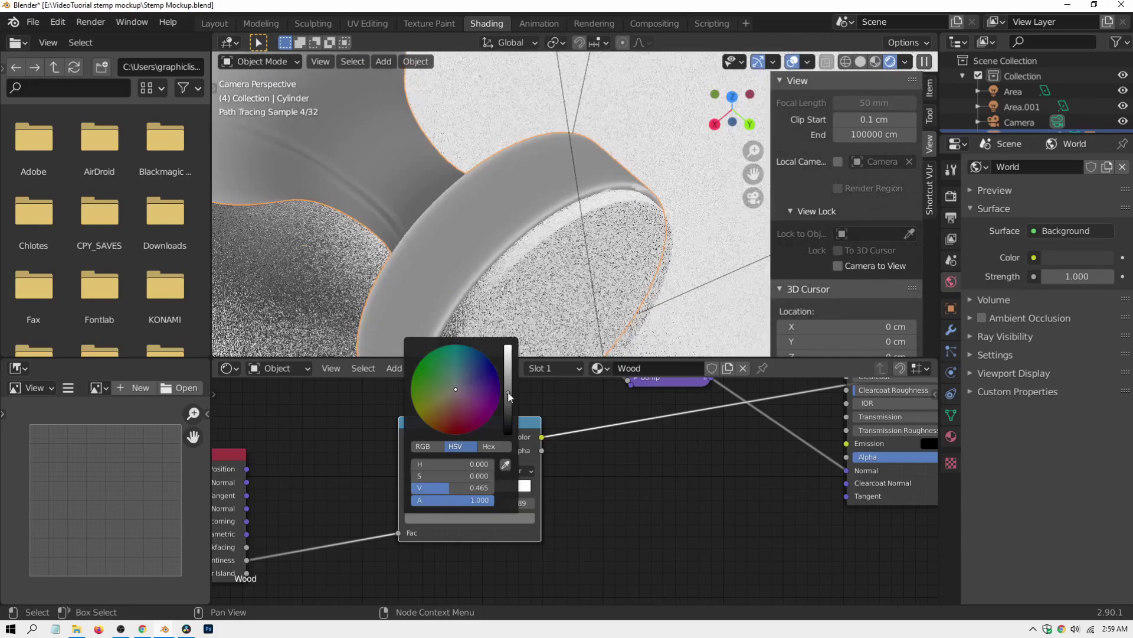
{"action": "left_click_drag", "start_coordinate": [508, 392], "coordinate": [508, 389]}
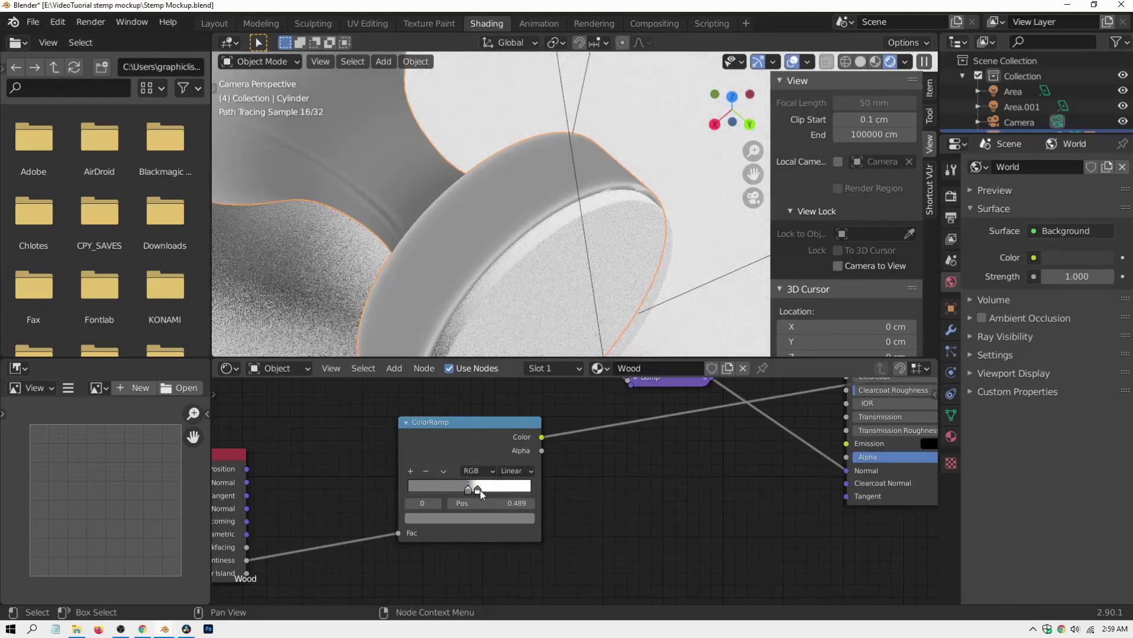
{"action": "left_click_drag", "start_coordinate": [479, 489], "coordinate": [477, 490]}
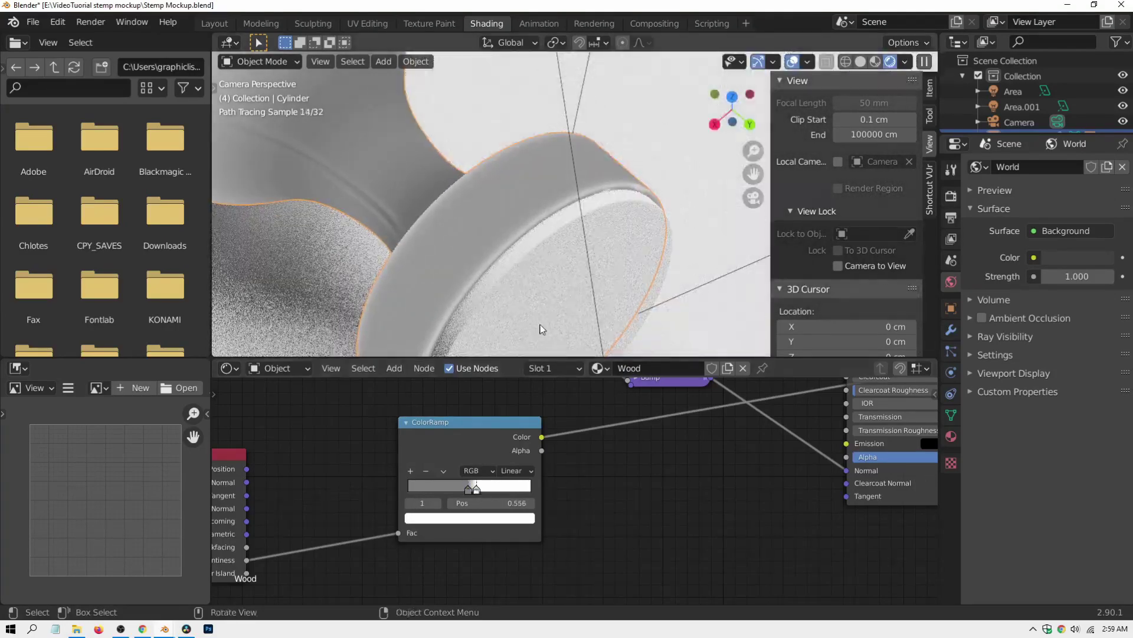
Step: Inspect the pointiness mask on the whole stamp, then preview the wood color image texture through the Viewer
{"action": "middle_click_drag", "start_coordinate": [542, 329], "coordinate": [496, 220]}
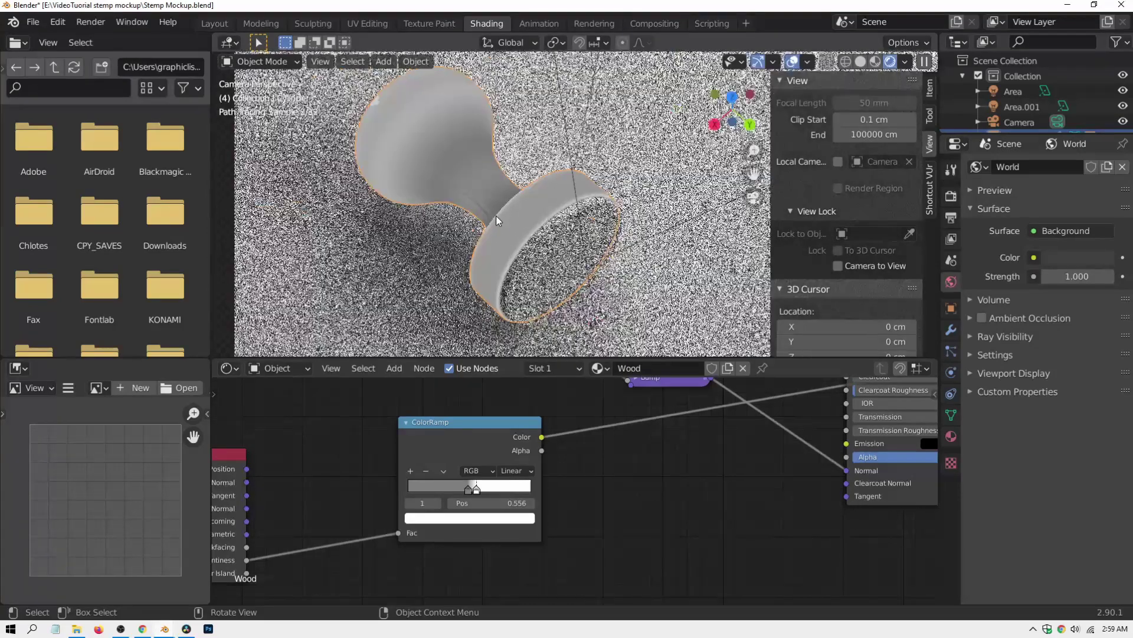
{"action": "middle_click_drag", "start_coordinate": [647, 462], "coordinate": [569, 584]}
{"action": "scroll", "coordinate": [560, 540], "scroll_direction": "down", "scroll_amount": 1}
{"action": "scroll", "coordinate": [558, 540], "scroll_direction": "down", "scroll_amount": 2}
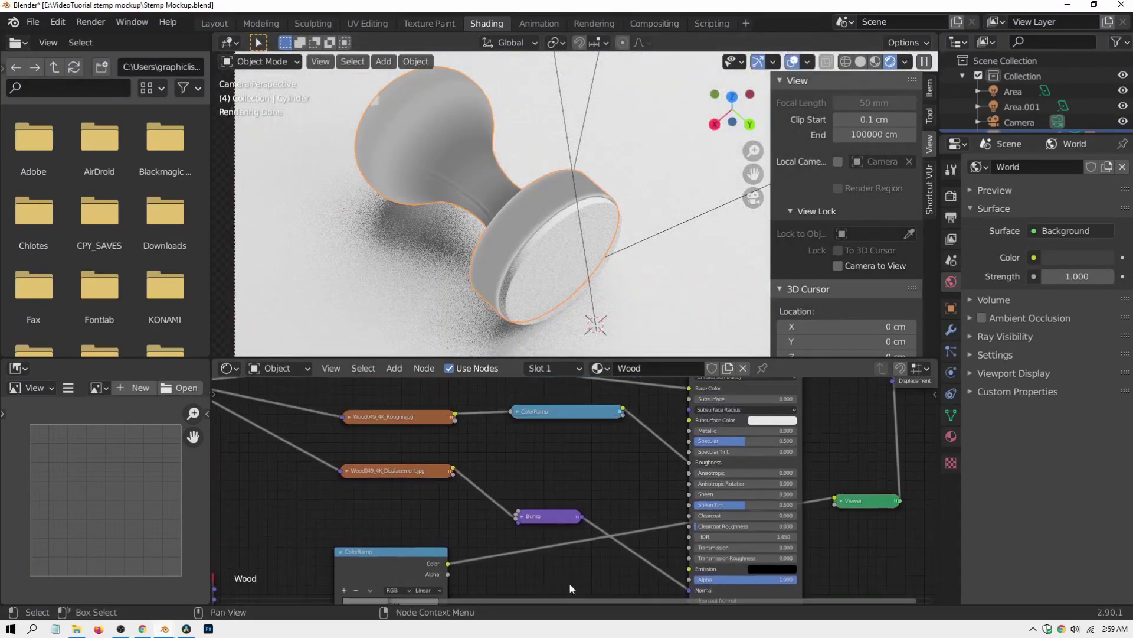
{"action": "scroll", "coordinate": [637, 460], "scroll_direction": "down", "scroll_amount": 3}
{"action": "middle_click_drag", "start_coordinate": [618, 480], "coordinate": [546, 512]}
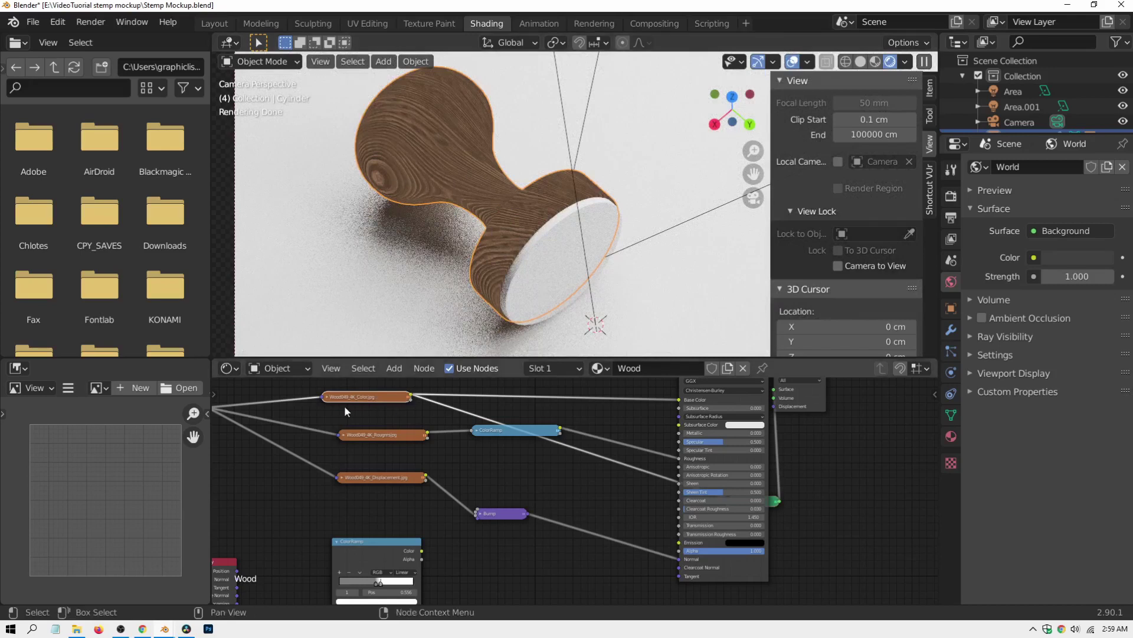
Step: Insert a MixRGB node on the link between the wood color texture and the Principled BSDF's Base Color
{"action": "left_click_drag", "start_coordinate": [377, 544], "coordinate": [374, 509]}
{"action": "middle_click_drag", "start_coordinate": [370, 519], "coordinate": [351, 542]}
{"action": "middle_click_drag", "start_coordinate": [550, 401], "coordinate": [478, 438], "text": "shift"}
{"action": "key", "text": "shift+a"}
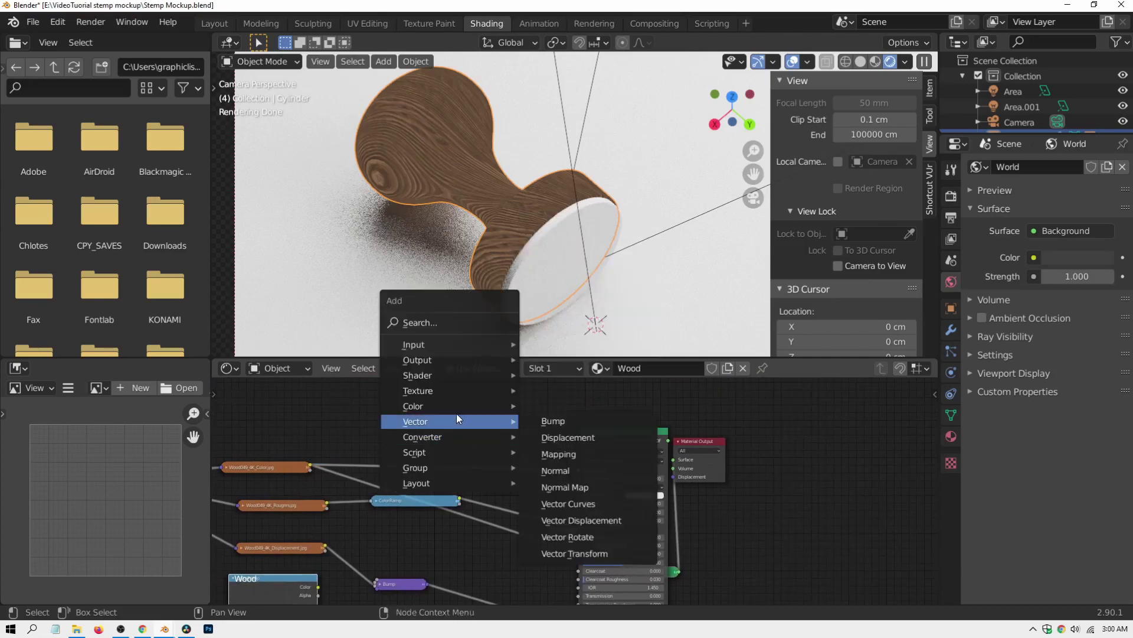
{"action": "mouse_move", "coordinate": [435, 406]}
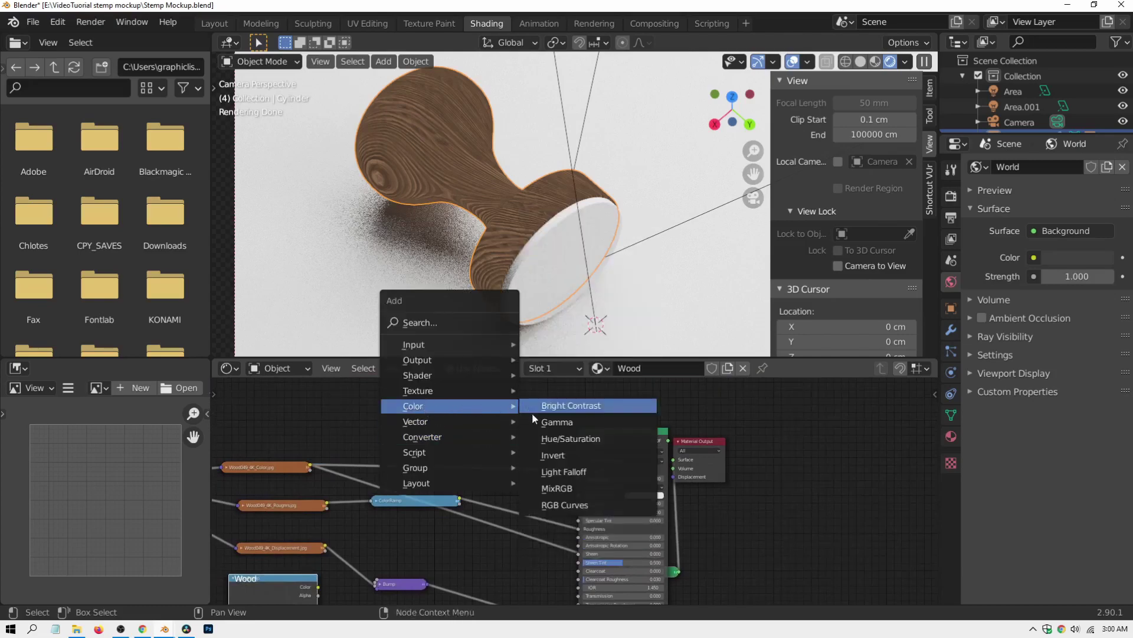
{"action": "left_click", "coordinate": [557, 488]}
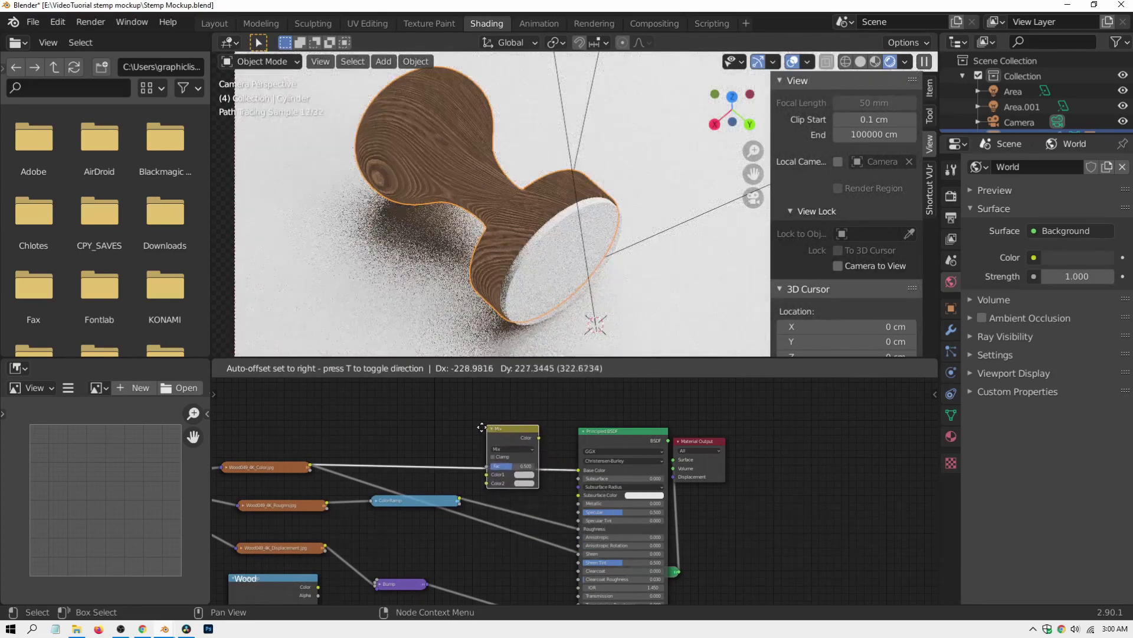
{"action": "left_click", "coordinate": [487, 430]}
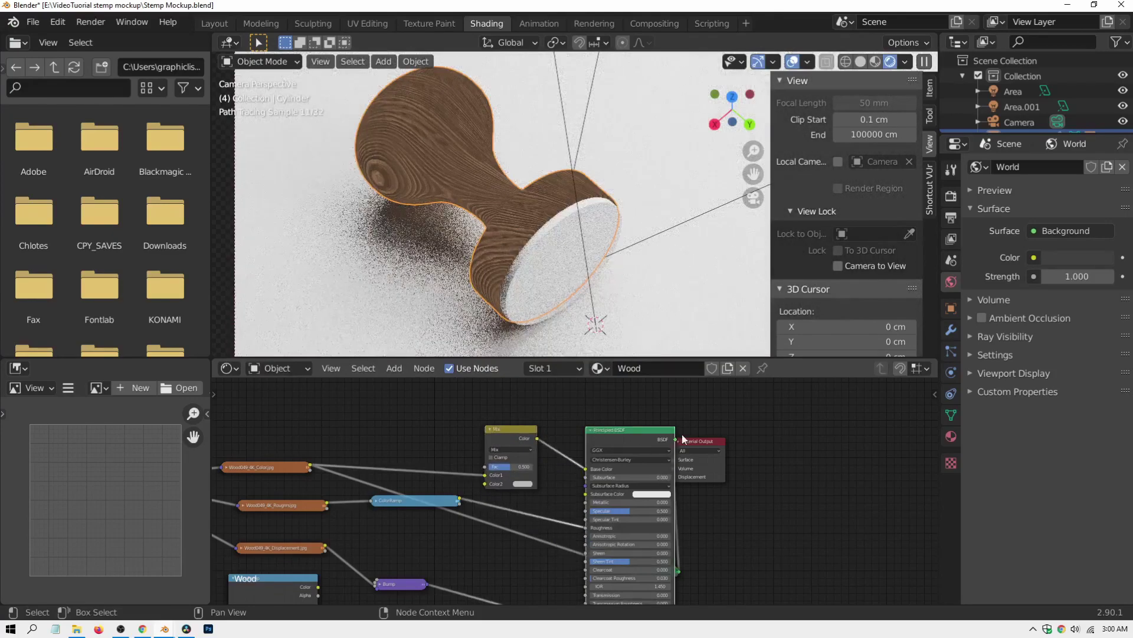
Step: Spread out the Material Output, Viewer, Principled BSDF and Mix nodes to make the node tree readable
{"action": "left_click_drag", "start_coordinate": [706, 442], "coordinate": [788, 431]}
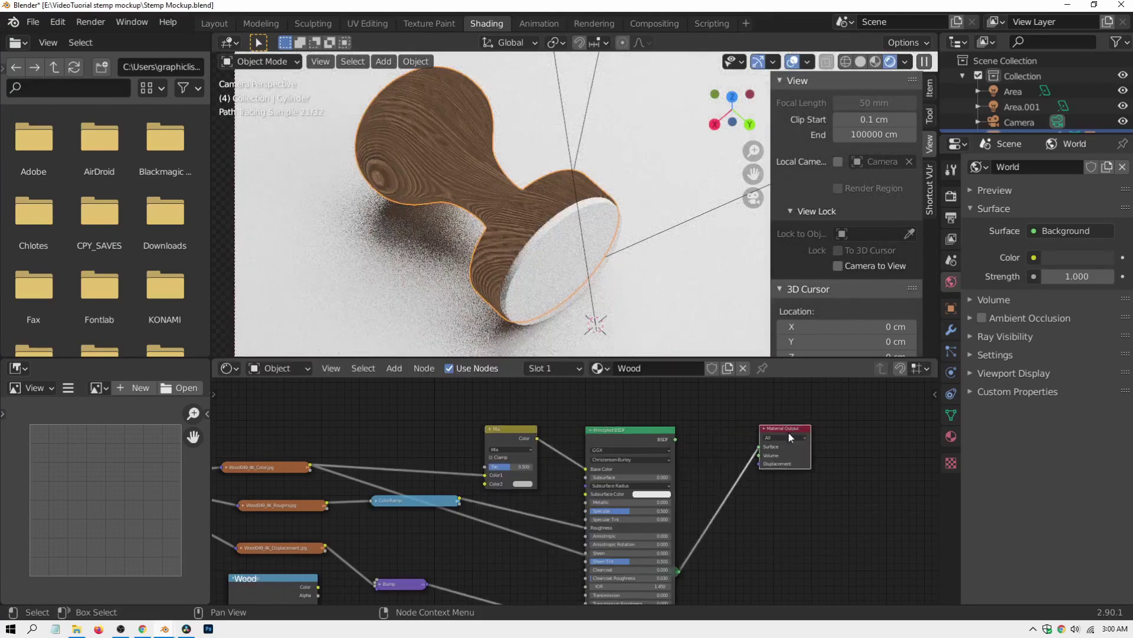
{"action": "left_click", "coordinate": [678, 572]}
{"action": "left_click_drag", "start_coordinate": [678, 572], "coordinate": [806, 556]}
{"action": "left_click_drag", "start_coordinate": [657, 451], "coordinate": [693, 441]}
{"action": "left_click_drag", "start_coordinate": [520, 432], "coordinate": [531, 415]}
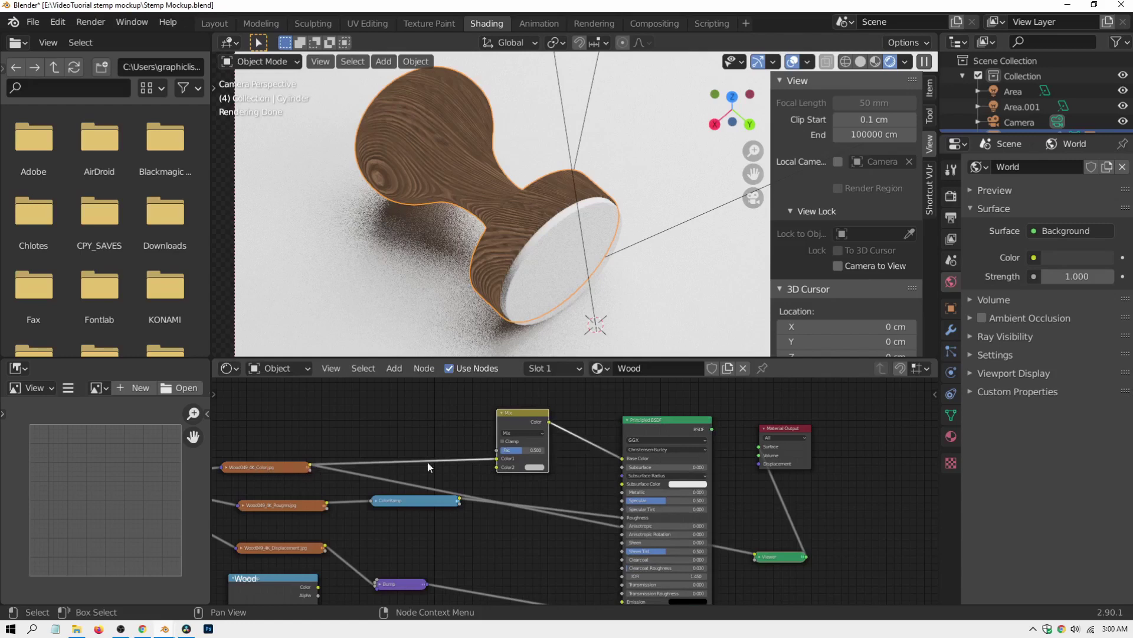
{"action": "left_click_drag", "start_coordinate": [522, 426], "coordinate": [533, 446]}
Step: Connect the pointiness ColorRamp's Color output to the Mix node's Color2 input and reposition the Mix node
{"action": "middle_click_drag", "start_coordinate": [485, 536], "coordinate": [544, 480]}
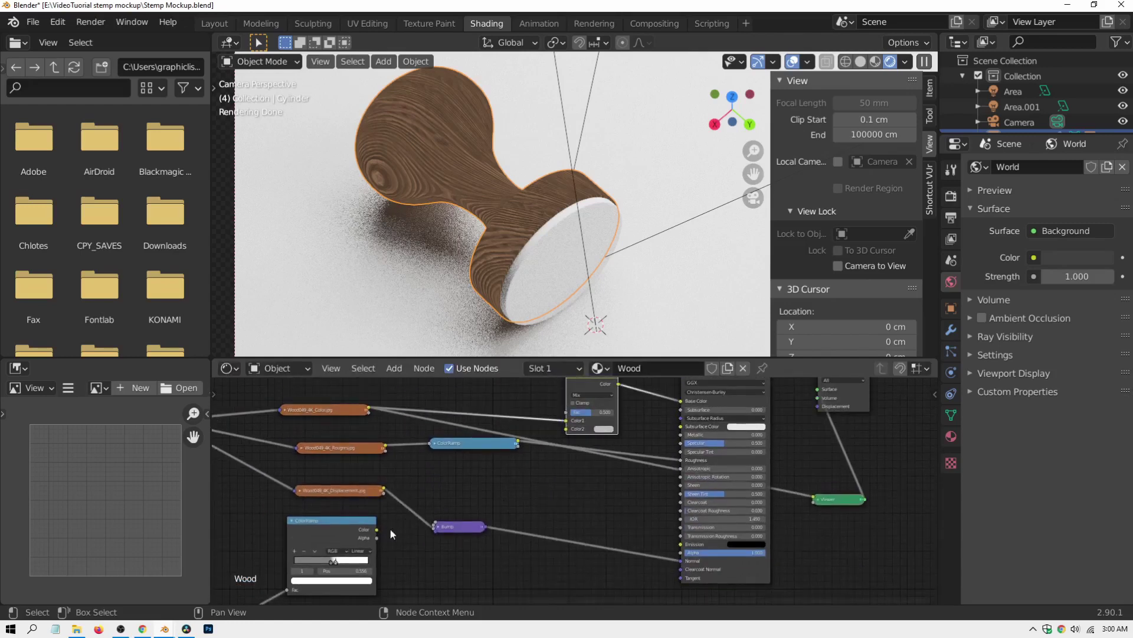
{"action": "mouse_move", "coordinate": [390, 529]}
{"action": "middle_mouse_down"}
{"action": "mouse_move", "coordinate": [421, 494]}
{"action": "mouse_move", "coordinate": [396, 533]}
{"action": "middle_mouse_up"}
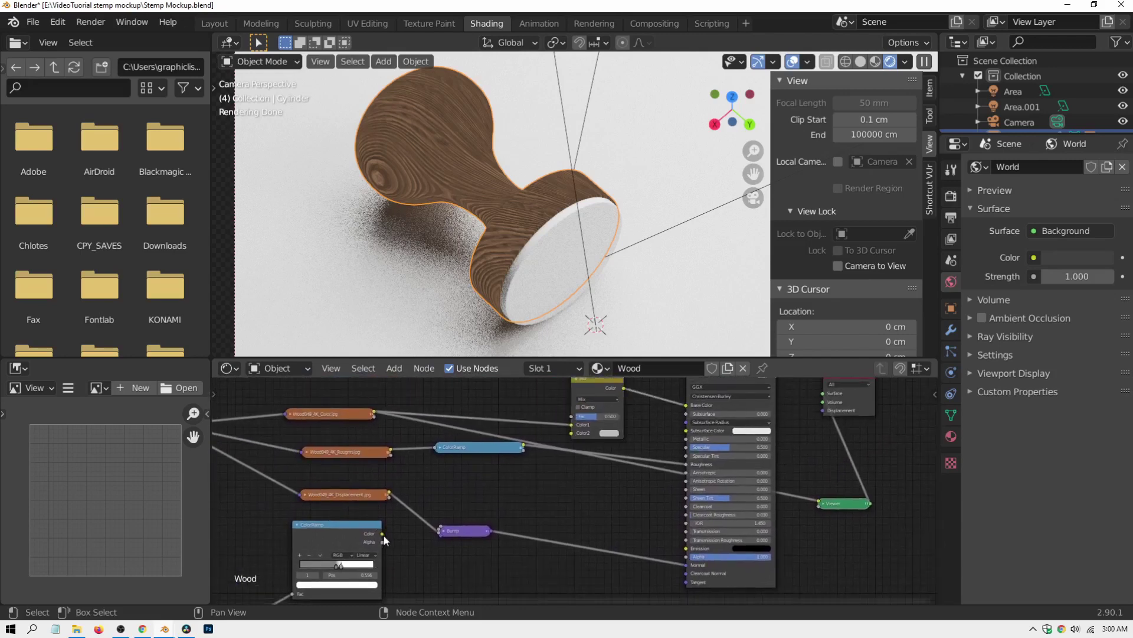
{"action": "left_click_drag", "start_coordinate": [382, 535], "coordinate": [571, 433]}
{"action": "left_click_drag", "start_coordinate": [596, 386], "coordinate": [575, 441]}
{"action": "middle_click_drag", "start_coordinate": [559, 469], "coordinate": [505, 517]}
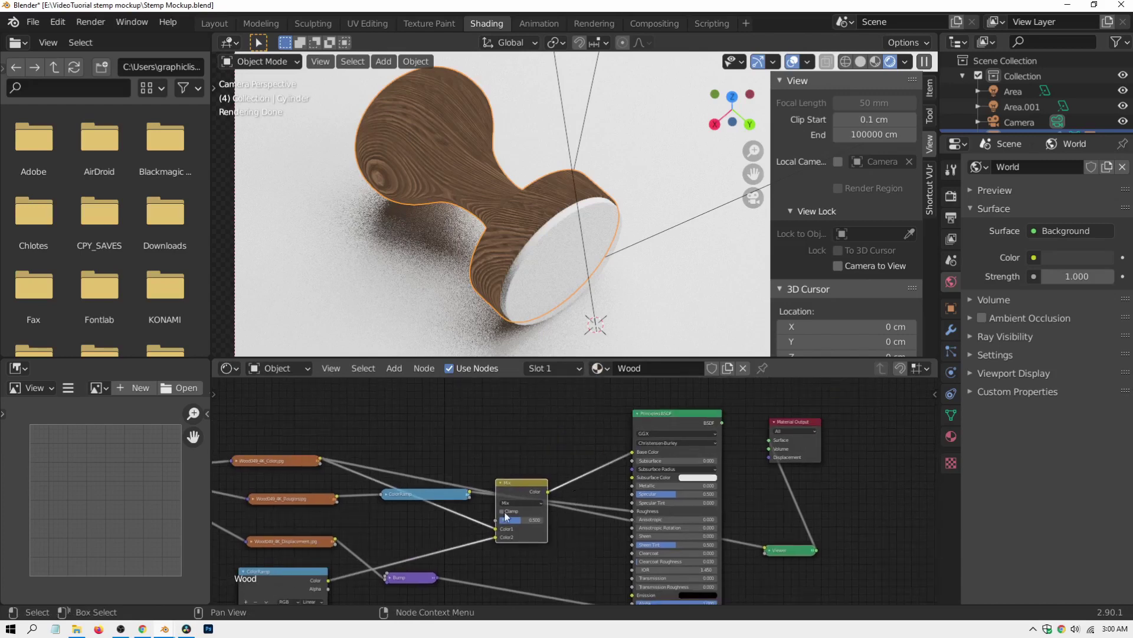
{"action": "left_click_drag", "start_coordinate": [519, 491], "coordinate": [517, 469]}
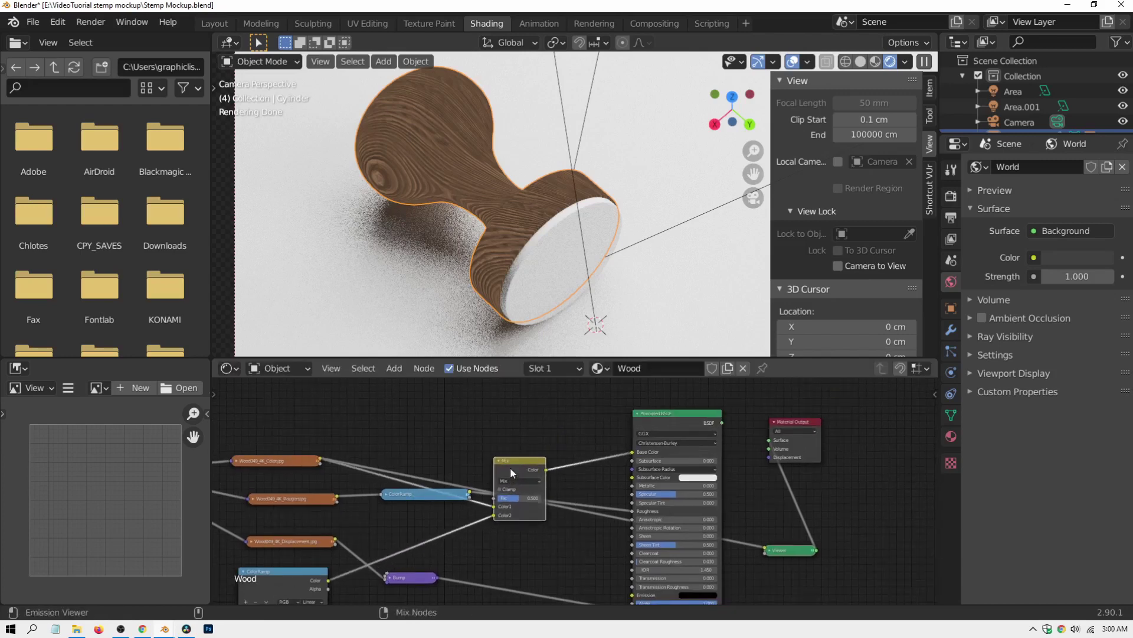
Step: Preview the Mix node's result through the Viewer and change its blend mode to Overlay
{"action": "left_click", "coordinate": [510, 466], "text": "ctrl+shift"}
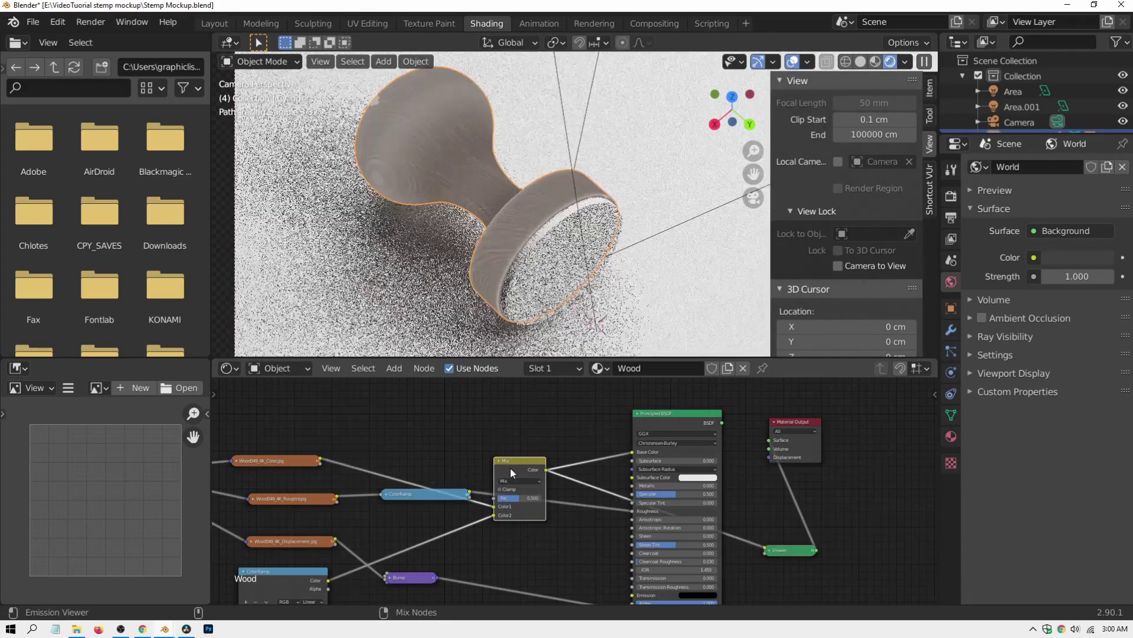
{"action": "scroll", "coordinate": [475, 256], "scroll_direction": "up", "scroll_amount": 5}
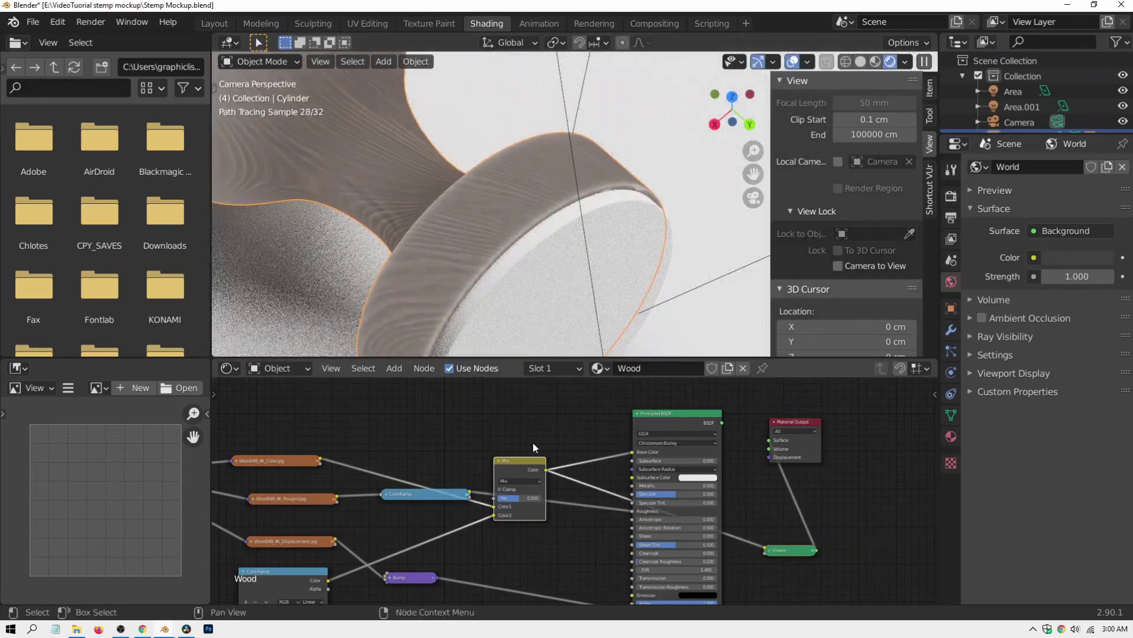
{"action": "scroll", "coordinate": [502, 483], "scroll_direction": "up", "scroll_amount": 1}
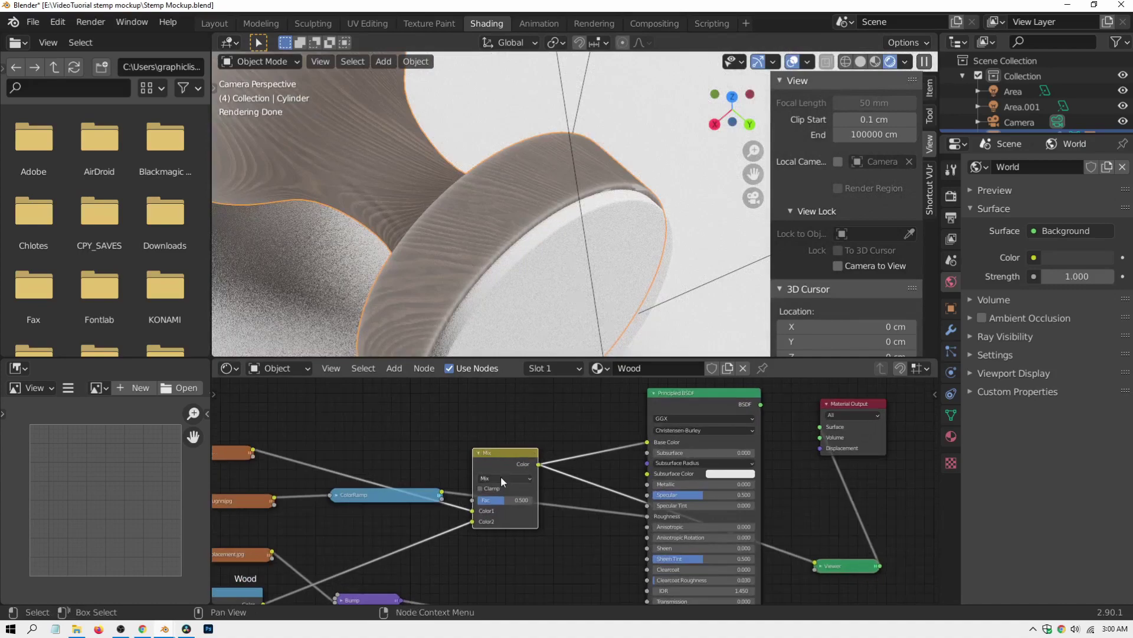
{"action": "left_click", "coordinate": [501, 477]}
{"action": "left_click", "coordinate": [491, 371]}
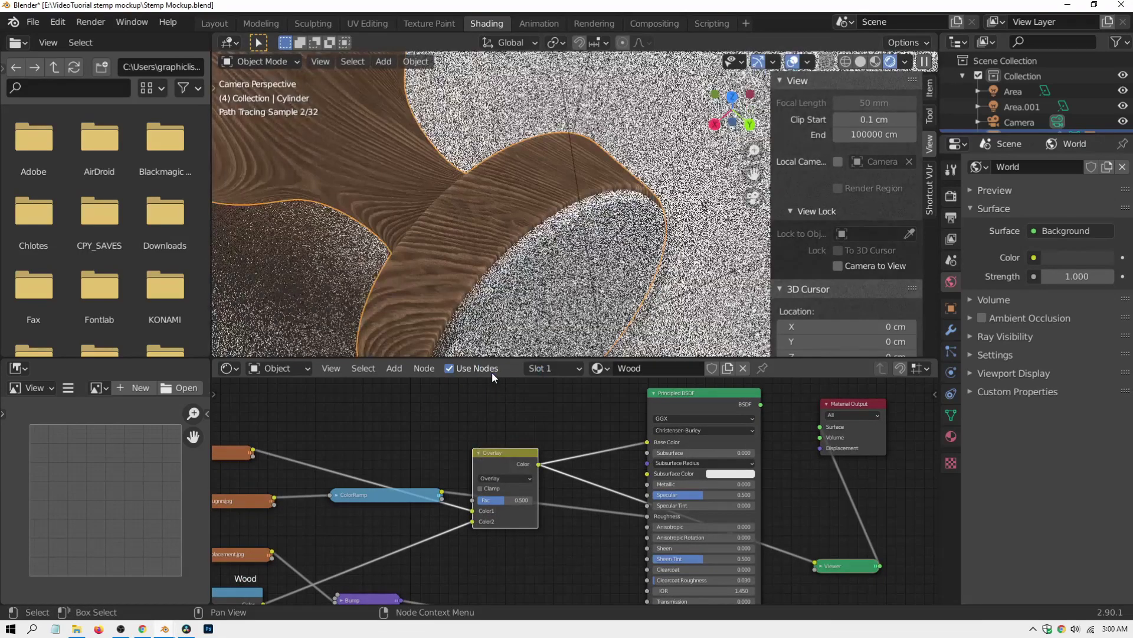
{"action": "middle_click_drag", "start_coordinate": [533, 419], "coordinate": [498, 481]}
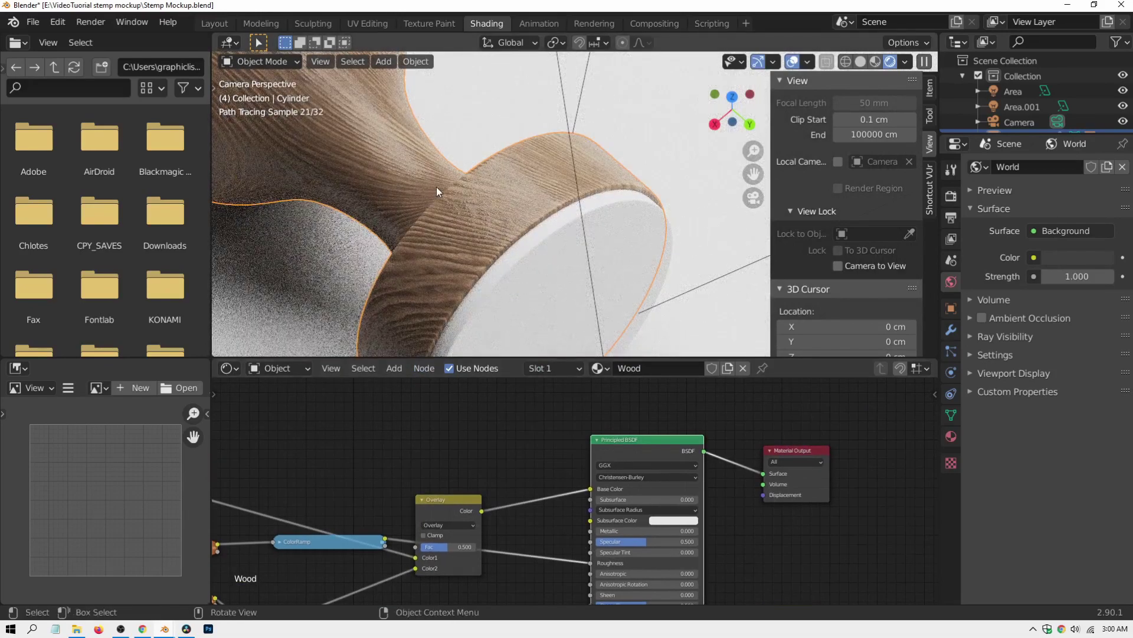
Step: Compare the wood without the highlights by setting the Overlay node's factor to 0, and undo that change
{"action": "scroll", "coordinate": [436, 187], "scroll_direction": "down", "scroll_amount": 3}
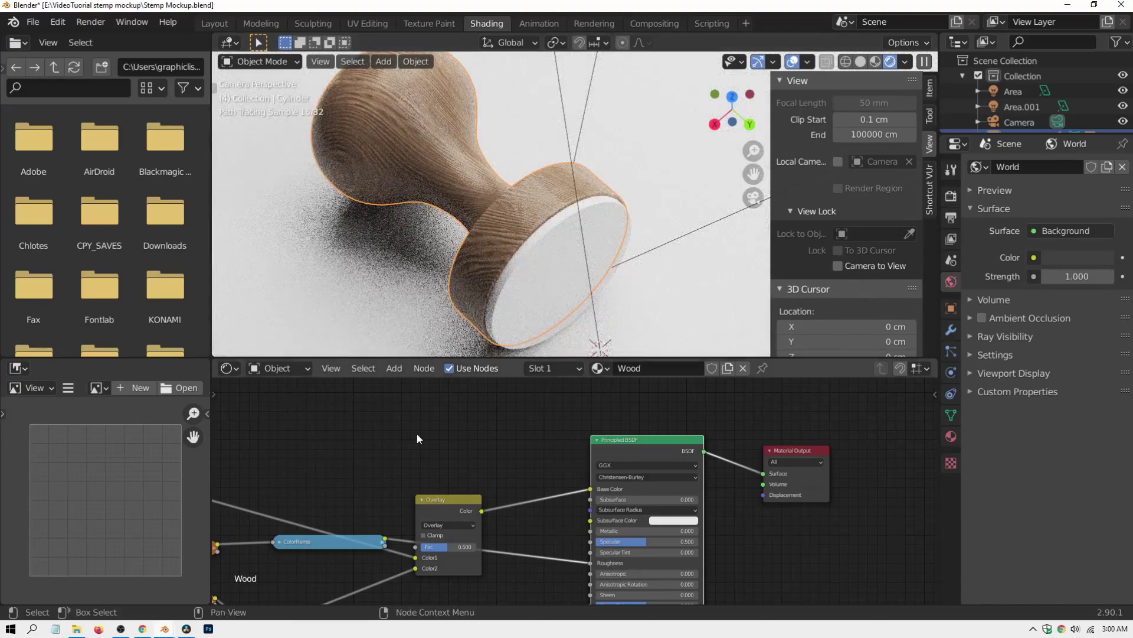
{"action": "middle_click_drag", "start_coordinate": [418, 438], "coordinate": [542, 374]}
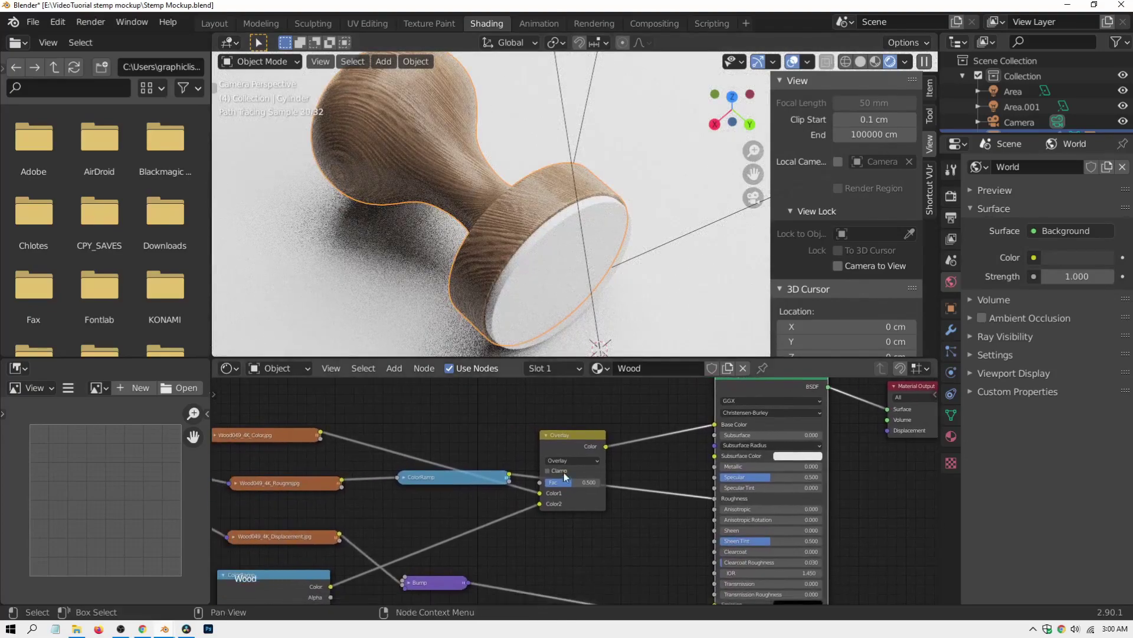
{"action": "left_click_drag", "start_coordinate": [564, 477], "coordinate": [532, 477]}
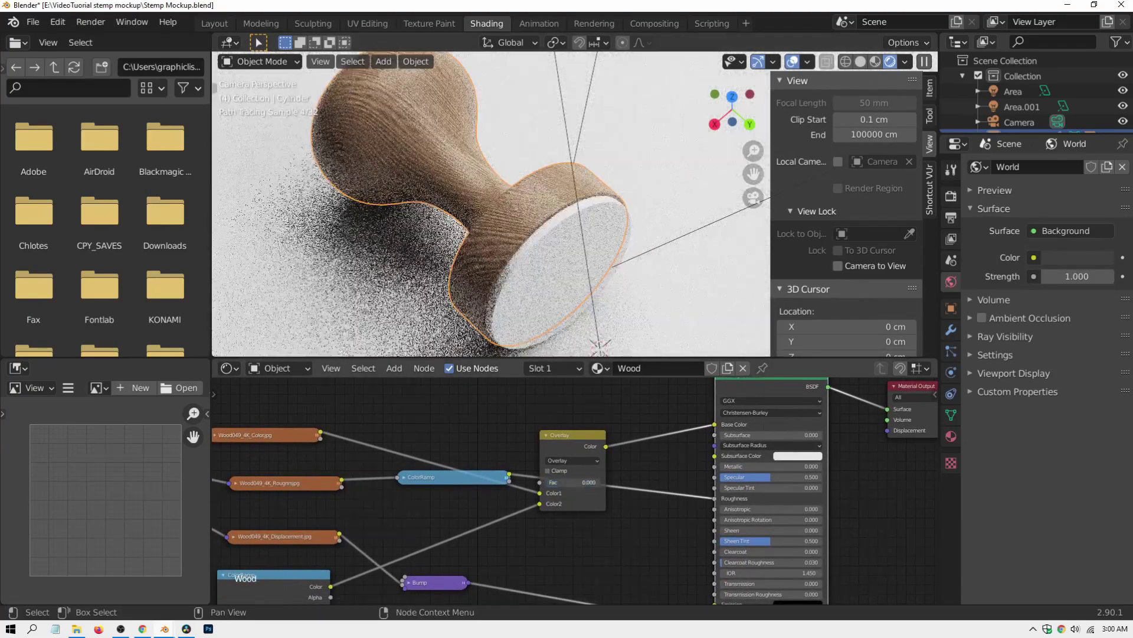
{"action": "key", "text": "ctrl+z"}
Step: Rearrange the pointiness ColorRamp, Overlay, roughness ColorRamp and Bump nodes, placing the Overlay node below the Bump node
{"action": "scroll", "coordinate": [466, 536], "scroll_direction": "down", "scroll_amount": 4}
{"action": "middle_click_drag", "start_coordinate": [464, 539], "coordinate": [540, 449]}
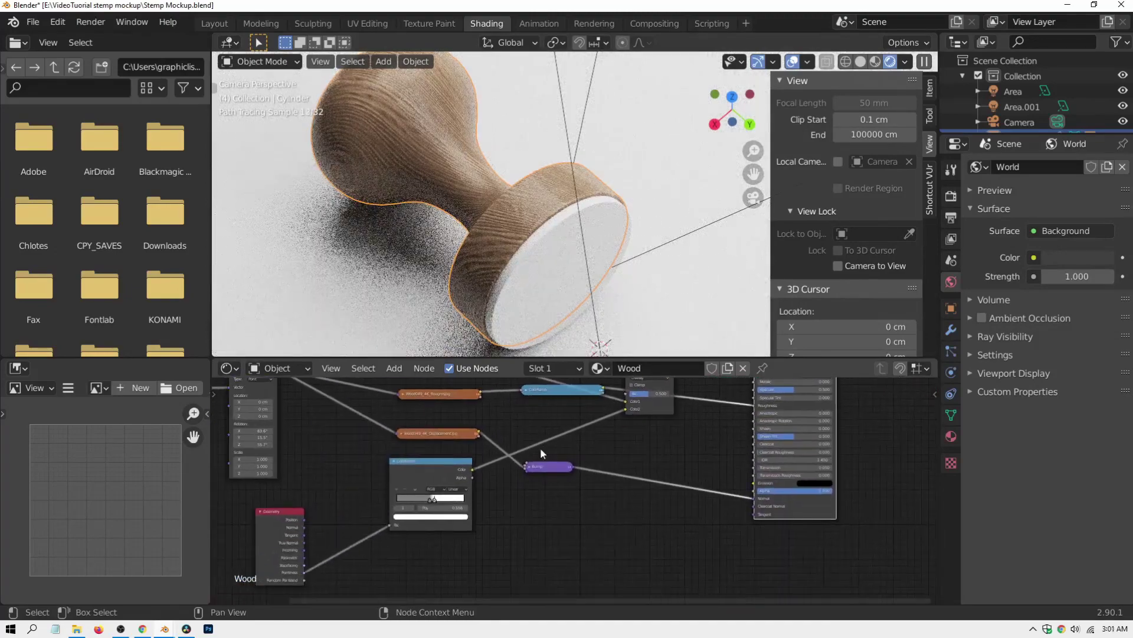
{"action": "left_click_drag", "start_coordinate": [426, 459], "coordinate": [427, 511]}
{"action": "middle_click_drag", "start_coordinate": [670, 440], "coordinate": [646, 490]}
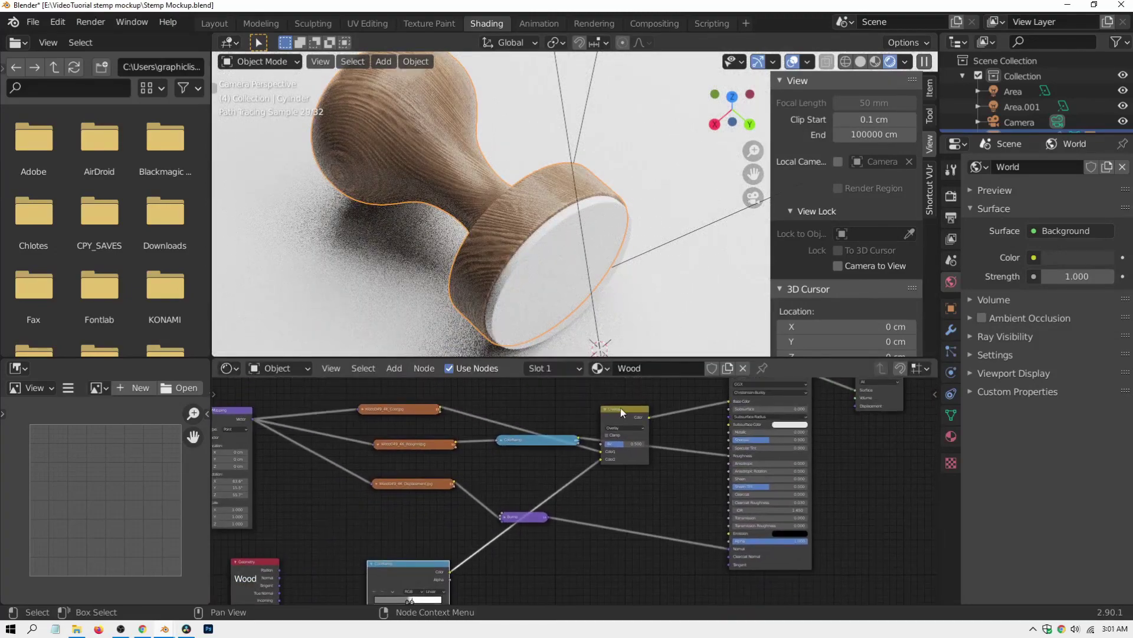
{"action": "left_click_drag", "start_coordinate": [621, 407], "coordinate": [622, 508]}
{"action": "left_click_drag", "start_coordinate": [548, 442], "coordinate": [557, 417]}
{"action": "left_click_drag", "start_coordinate": [528, 515], "coordinate": [535, 446]}
{"action": "left_click_drag", "start_coordinate": [621, 519], "coordinate": [580, 503]}
Step: Align the wood color texture node above the roughness and displacement texture nodes
{"action": "scroll", "coordinate": [591, 518], "scroll_direction": "up", "scroll_amount": 2}
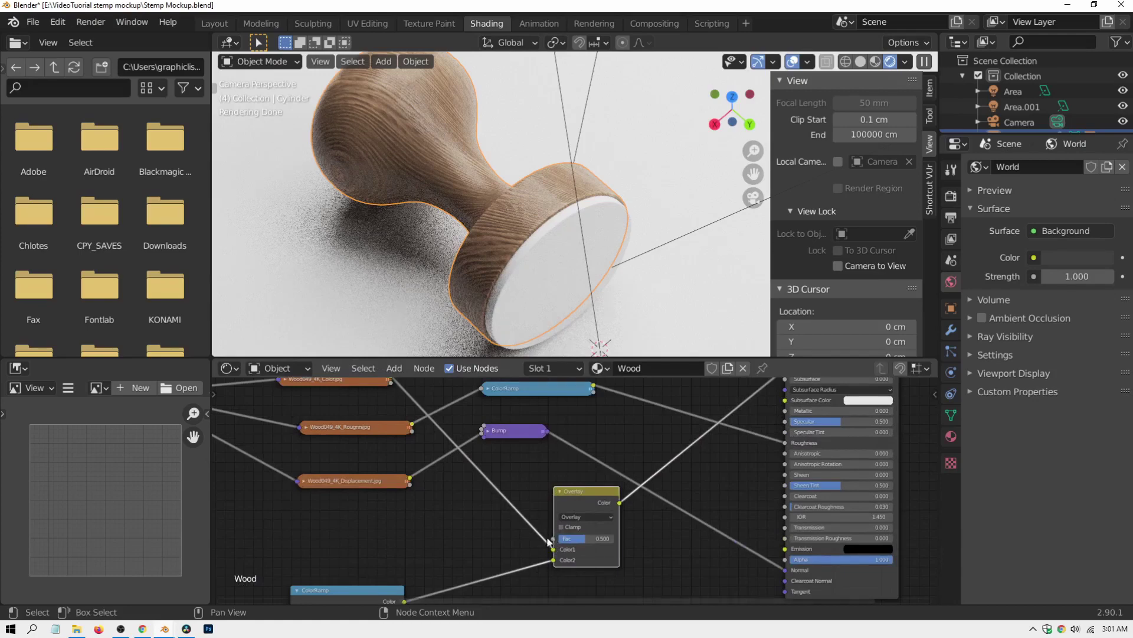
{"action": "left_click_drag", "start_coordinate": [549, 541], "coordinate": [503, 548]}
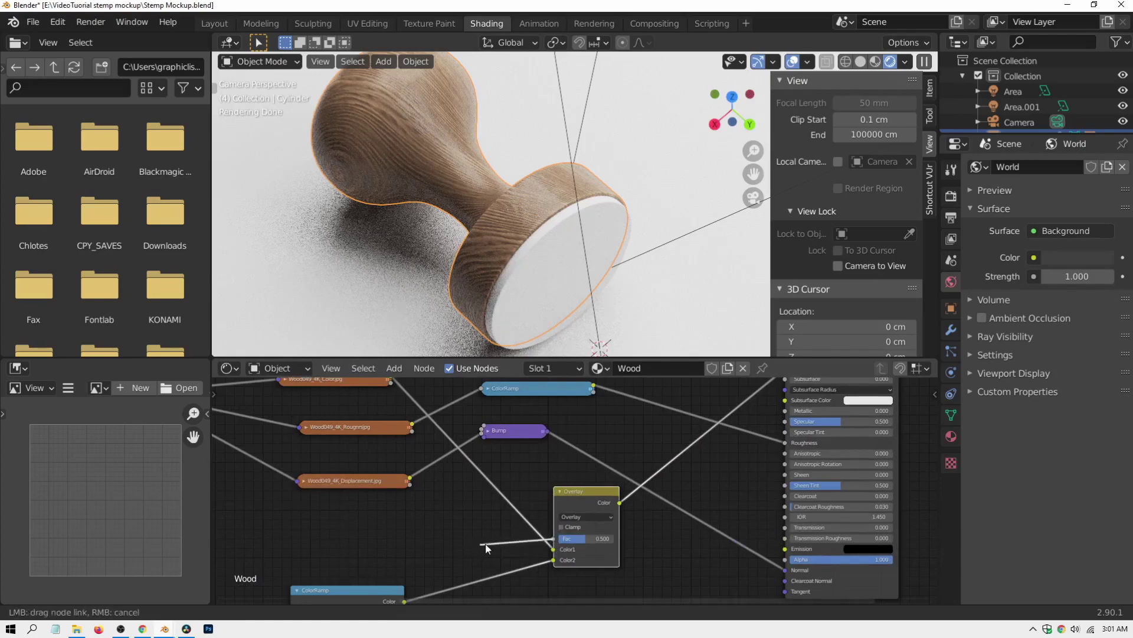
{"action": "left_click_drag", "start_coordinate": [499, 544], "coordinate": [499, 545]}
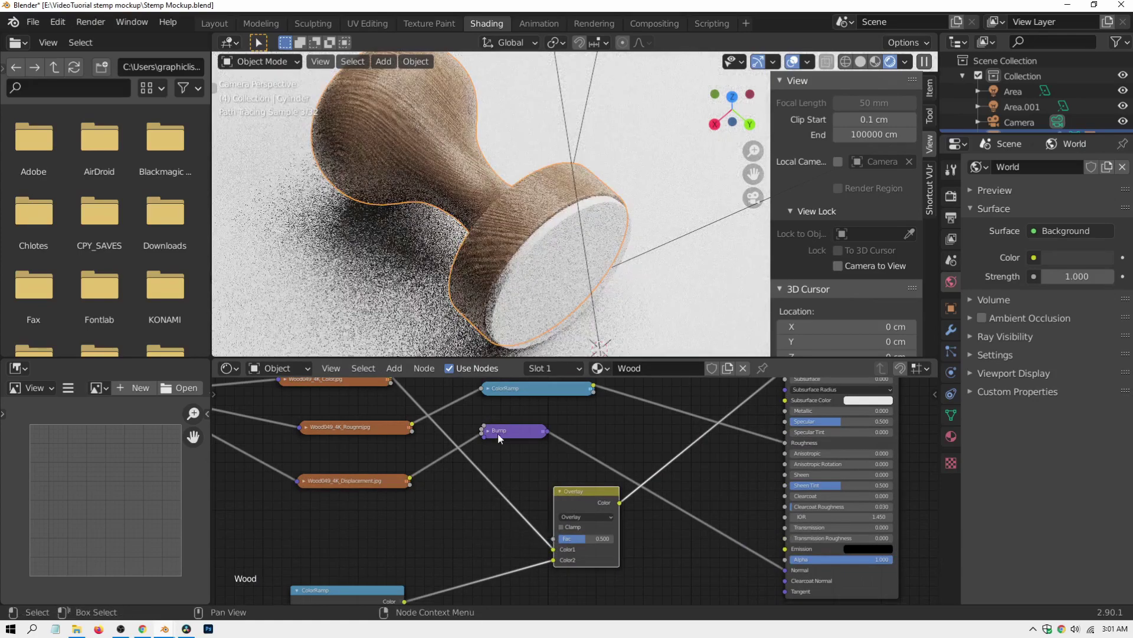
{"action": "middle_click_drag", "start_coordinate": [455, 538], "coordinate": [615, 416]}
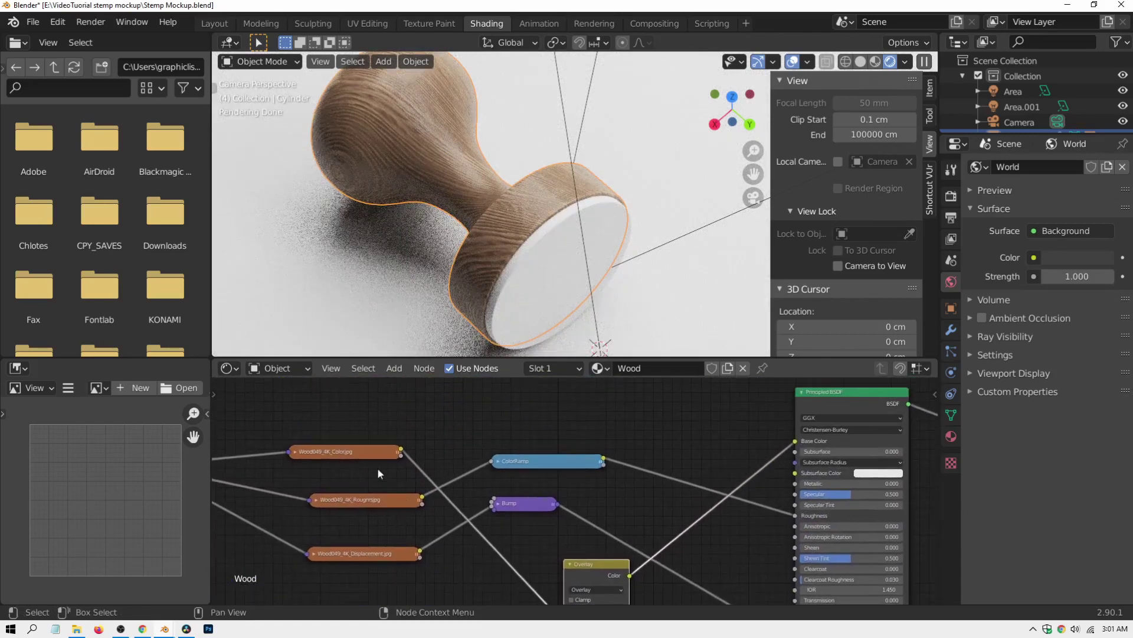
{"action": "left_click_drag", "start_coordinate": [340, 454], "coordinate": [360, 450]}
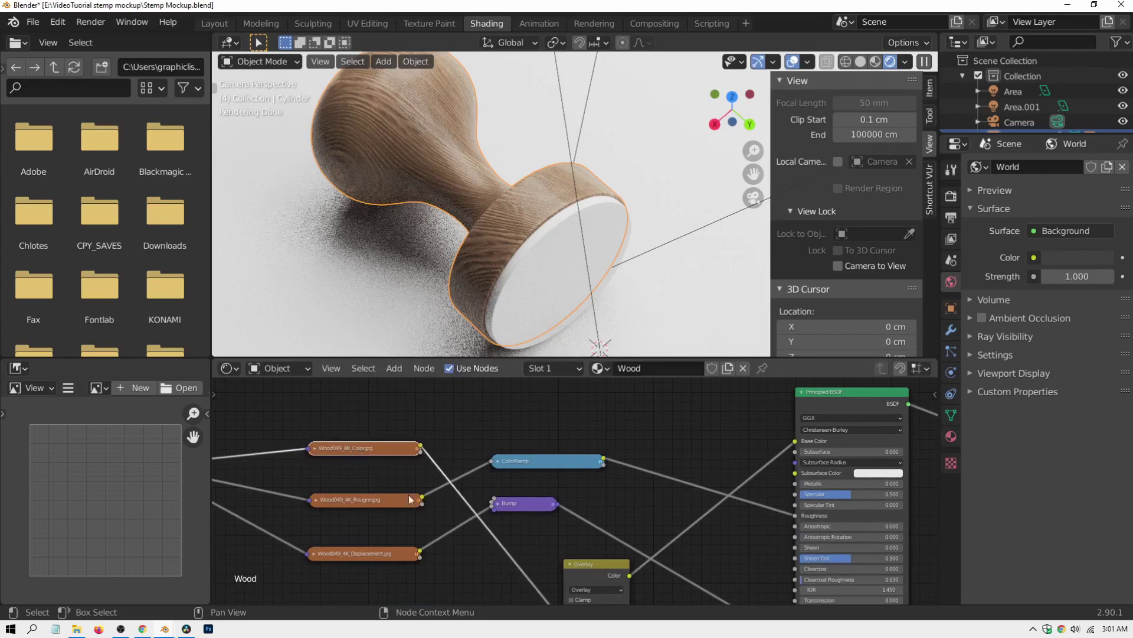
Step: Start adding image textures with Multiple Images and open the Plastic006_4K-JPG folder
{"action": "middle_click_drag", "start_coordinate": [423, 508], "coordinate": [451, 404]}
{"action": "middle_click_drag", "start_coordinate": [373, 497], "coordinate": [416, 495]}
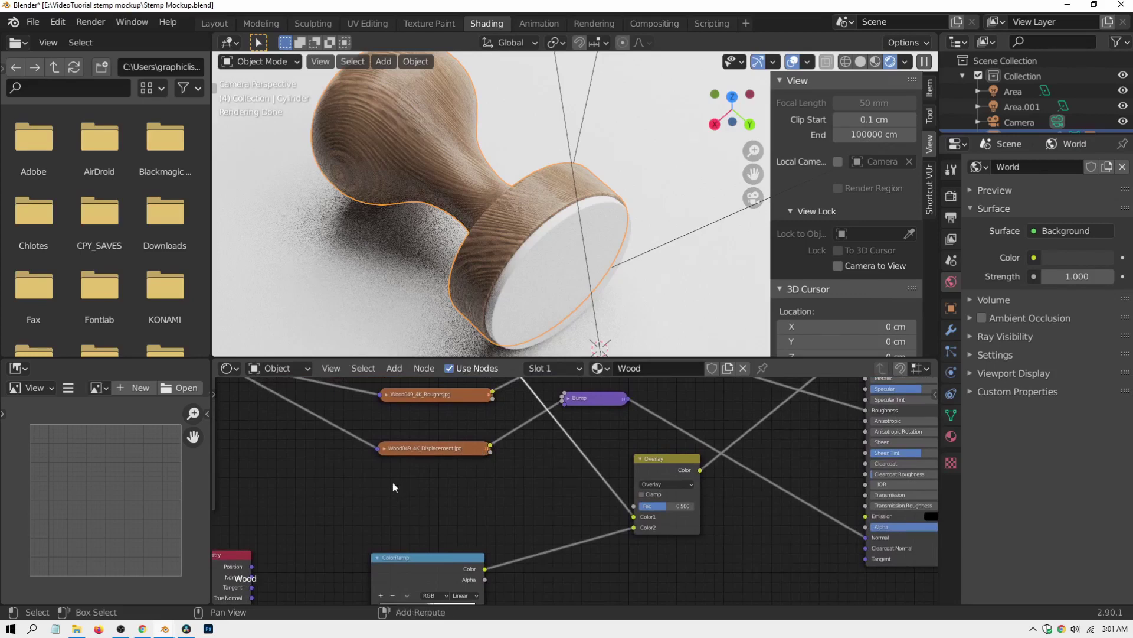
{"action": "key", "text": "shift+a"}
{"action": "mouse_move", "coordinate": [392, 483]}
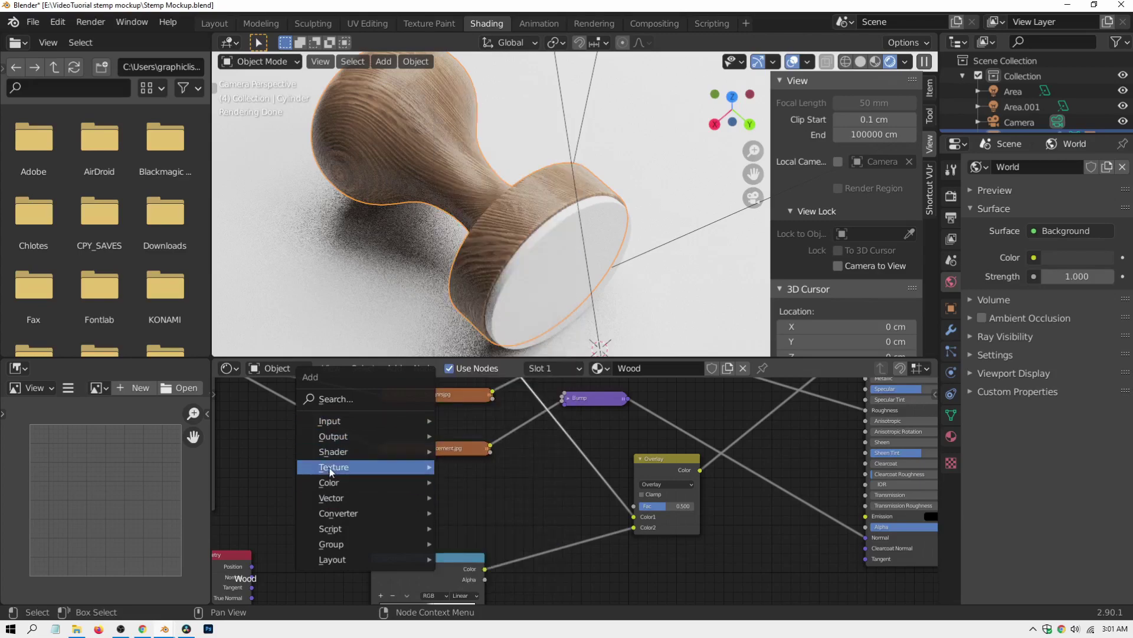
{"action": "mouse_move", "coordinate": [341, 467]}
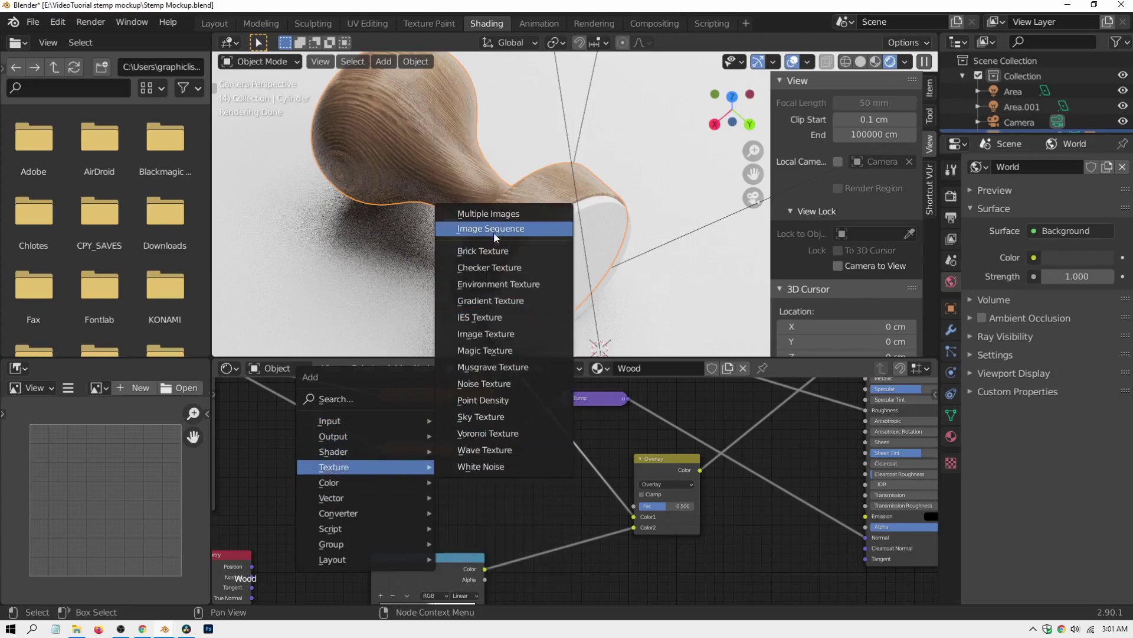
{"action": "left_click", "coordinate": [491, 216]}
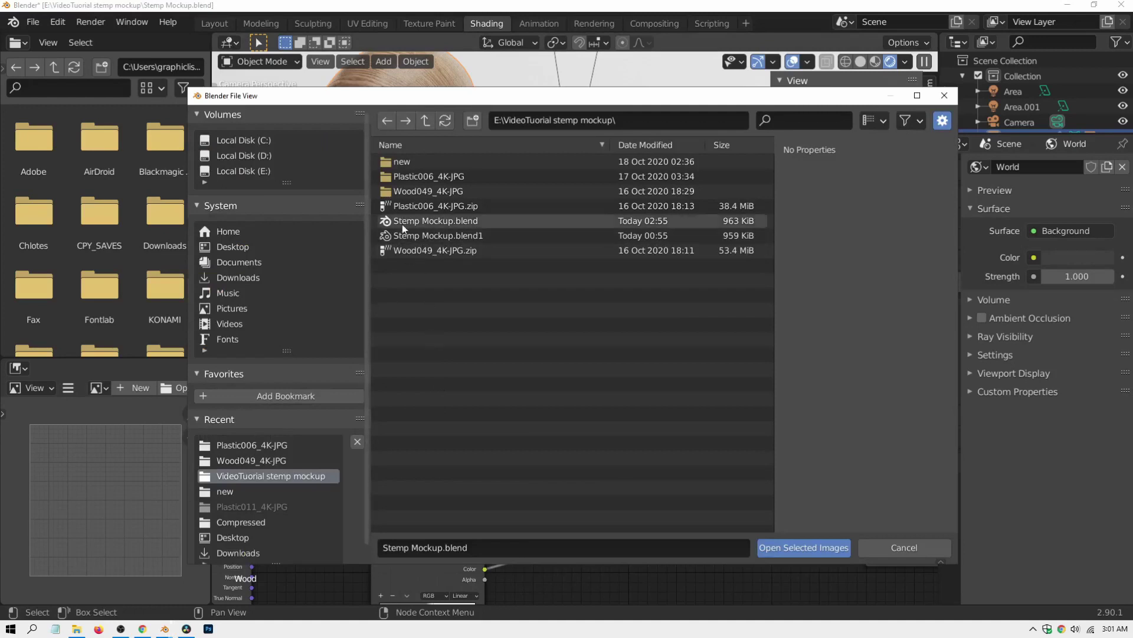
{"action": "left_click", "coordinate": [405, 177]}
{"action": "double_click", "coordinate": [406, 177]}
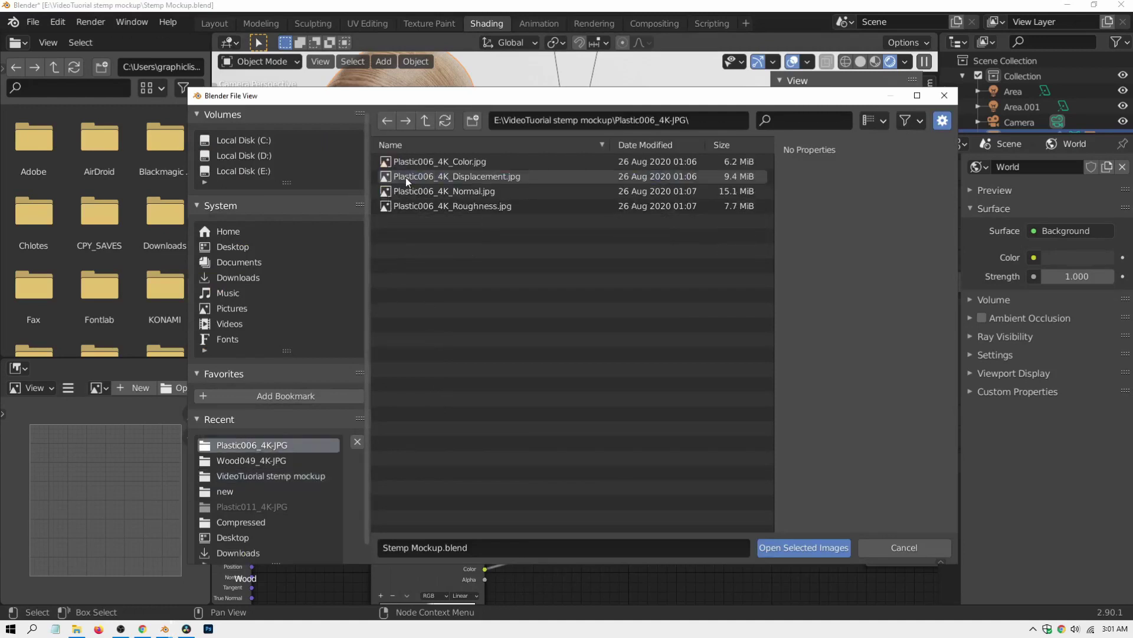
Step: Load Plastic006_4K_Displacement.jpg as a texture node and connect its Color output to the Overlay node's Fac input
{"action": "left_click", "coordinate": [467, 179]}
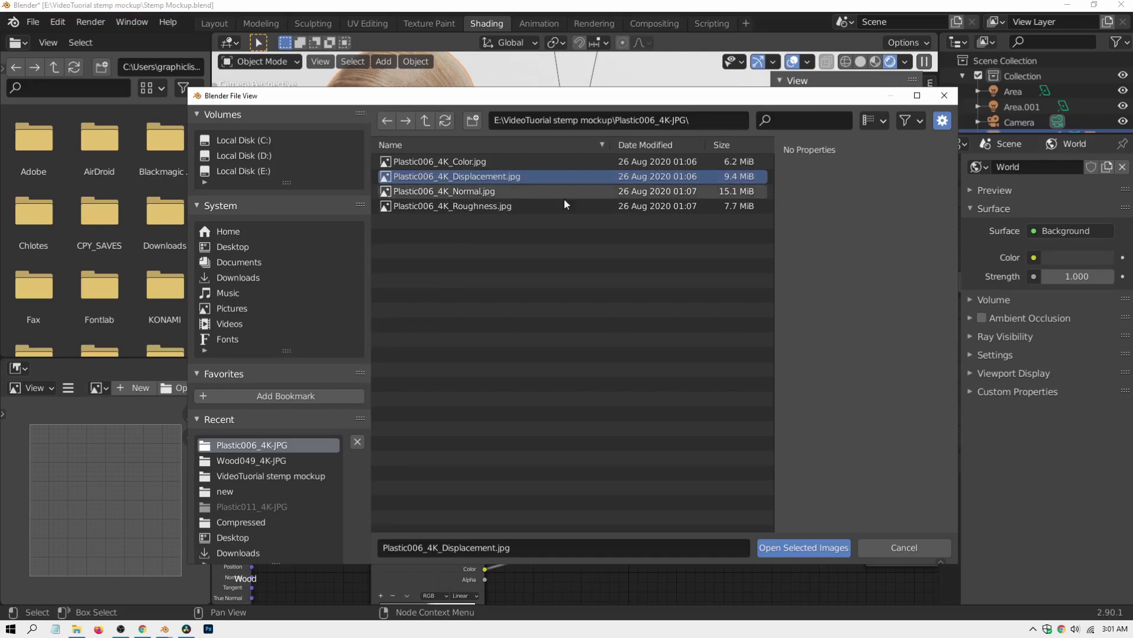
{"action": "left_click", "coordinate": [790, 547]}
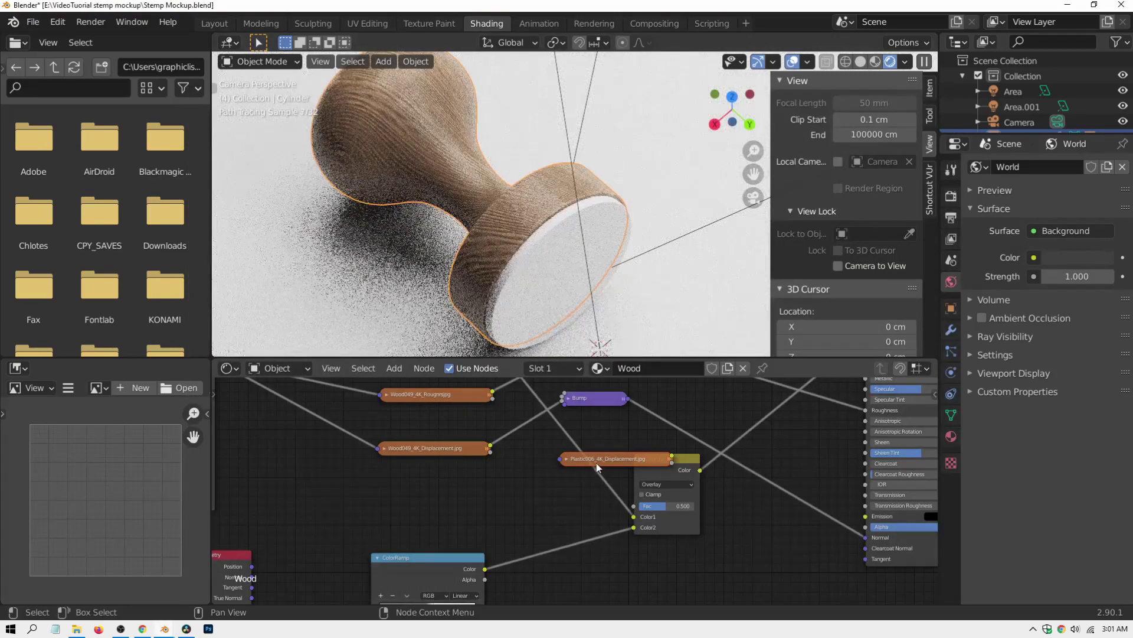
{"action": "left_click", "coordinate": [374, 494]}
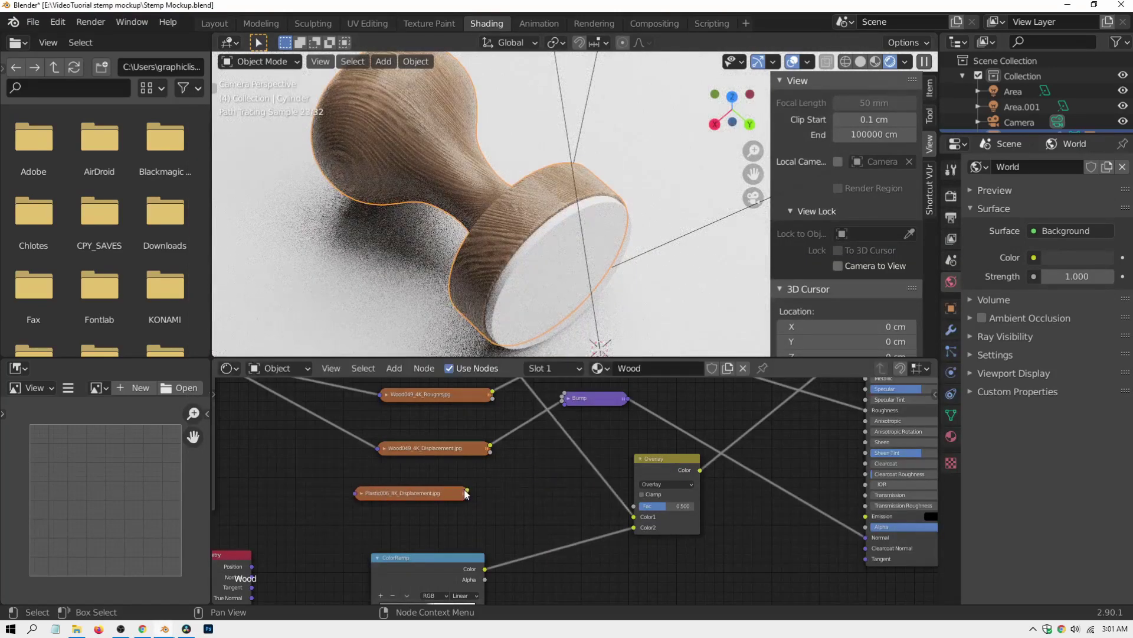
{"action": "left_click_drag", "start_coordinate": [465, 491], "coordinate": [490, 481]}
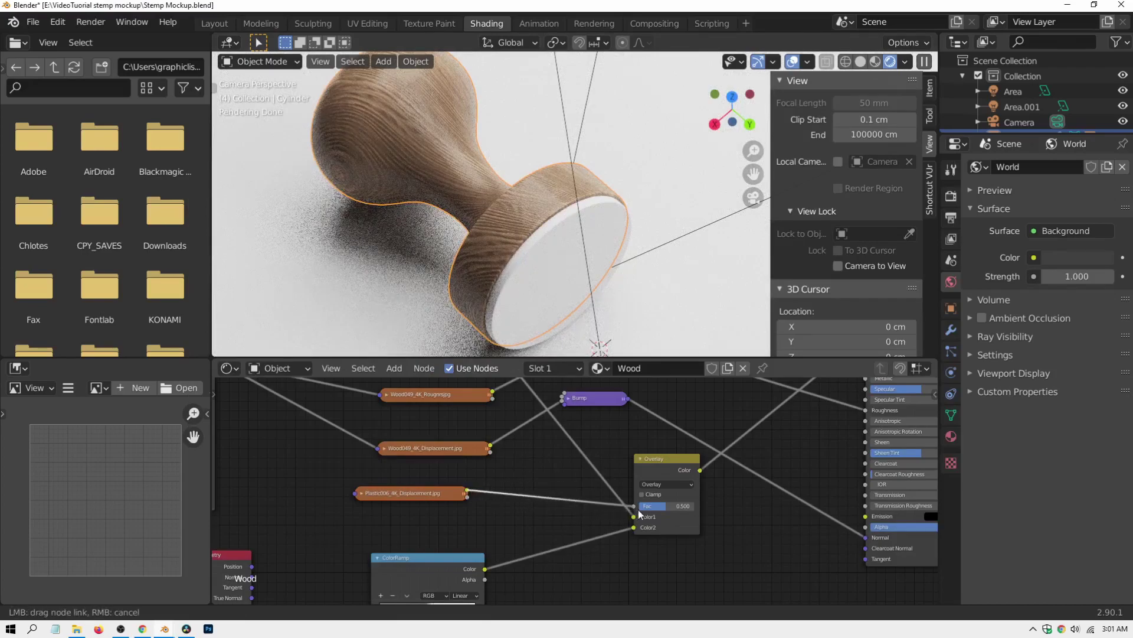
{"action": "left_click_drag", "start_coordinate": [639, 515], "coordinate": [637, 509]}
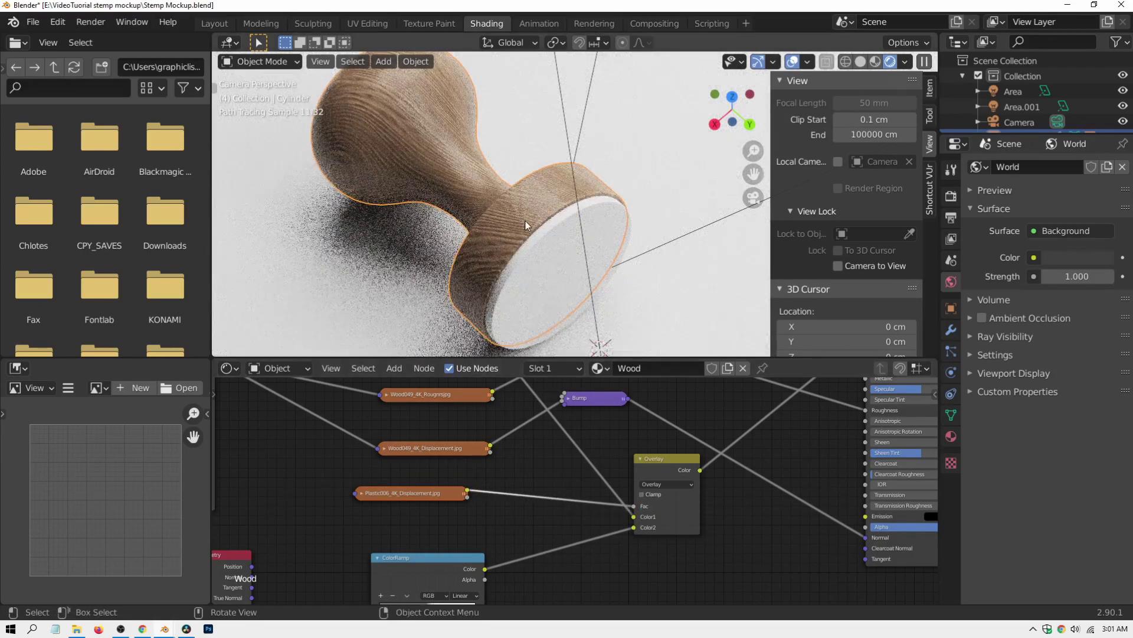
Step: Shift the white stop of the pointiness ColorRamp and darken its grey stop to near black
{"action": "scroll", "coordinate": [527, 225], "scroll_direction": "up", "scroll_amount": 5}
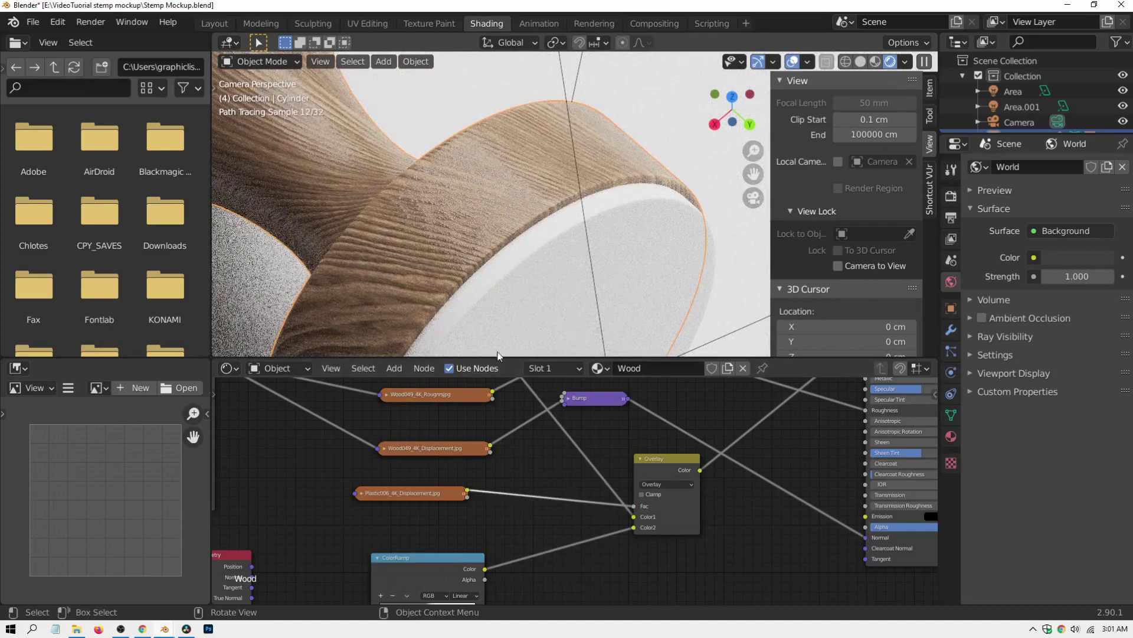
{"action": "middle_click_drag", "start_coordinate": [527, 504], "coordinate": [592, 427]}
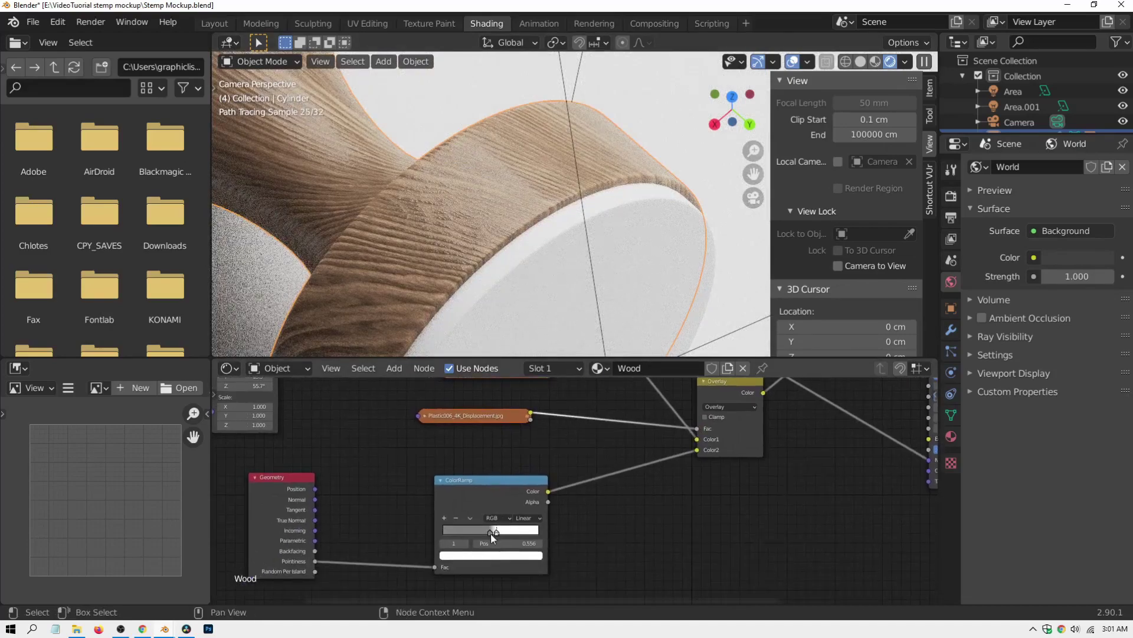
{"action": "mouse_move", "coordinate": [491, 533]}
{"action": "left_mouse_down"}
{"action": "mouse_move", "coordinate": [511, 534]}
{"action": "mouse_move", "coordinate": [493, 536]}
{"action": "left_mouse_up"}
{"action": "left_click", "coordinate": [477, 557]}
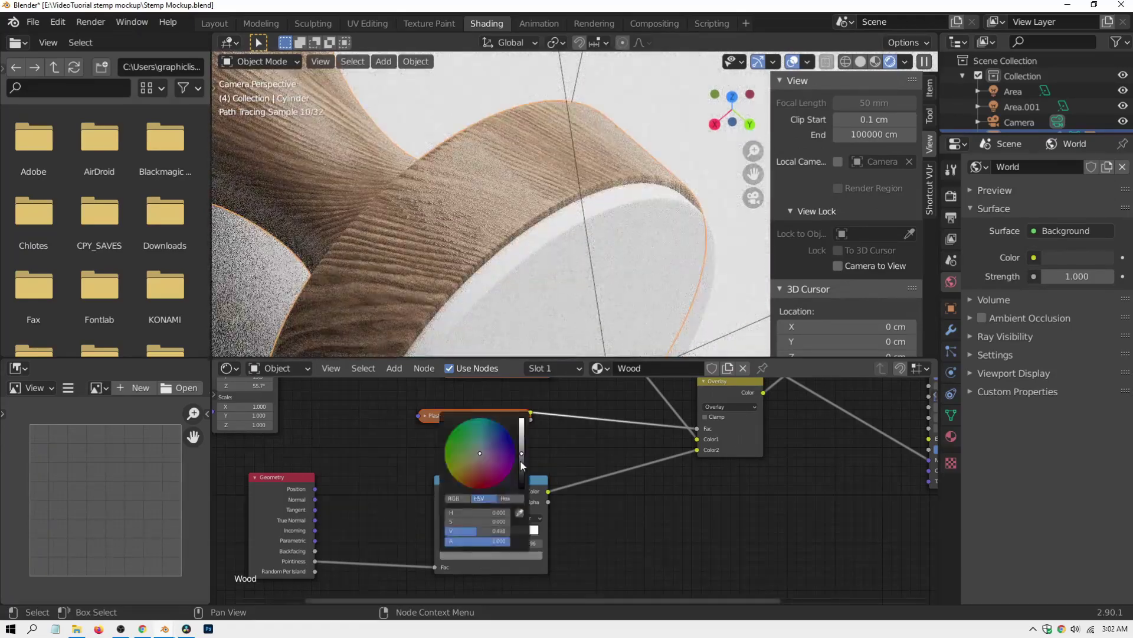
{"action": "left_click_drag", "start_coordinate": [522, 465], "coordinate": [521, 481]}
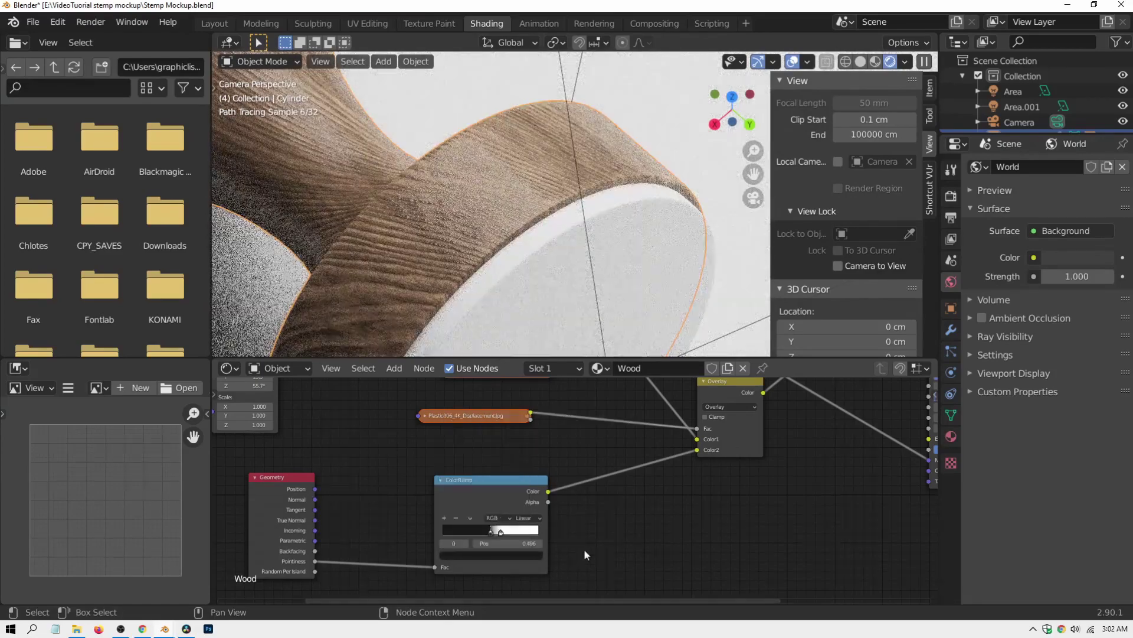
Step: Tighten the pointiness ColorRamp with the white stop at about 0.528 and the dark stop at 0.500, previewing the ramp on its own
{"action": "left_click_drag", "start_coordinate": [490, 528], "coordinate": [487, 530]}
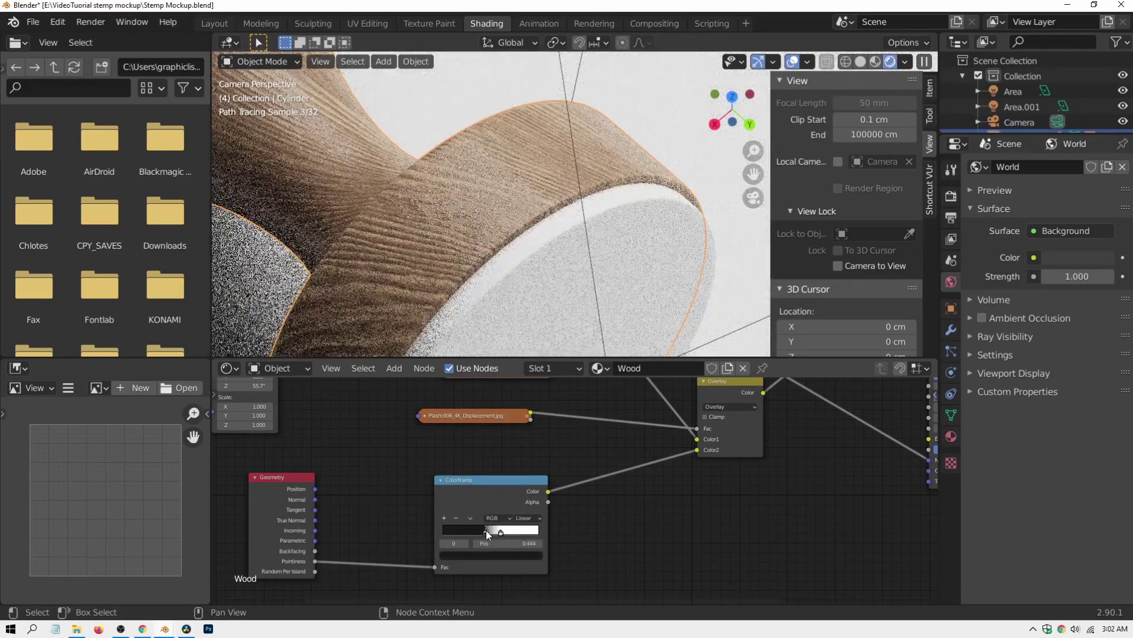
{"action": "left_click", "coordinate": [500, 532]}
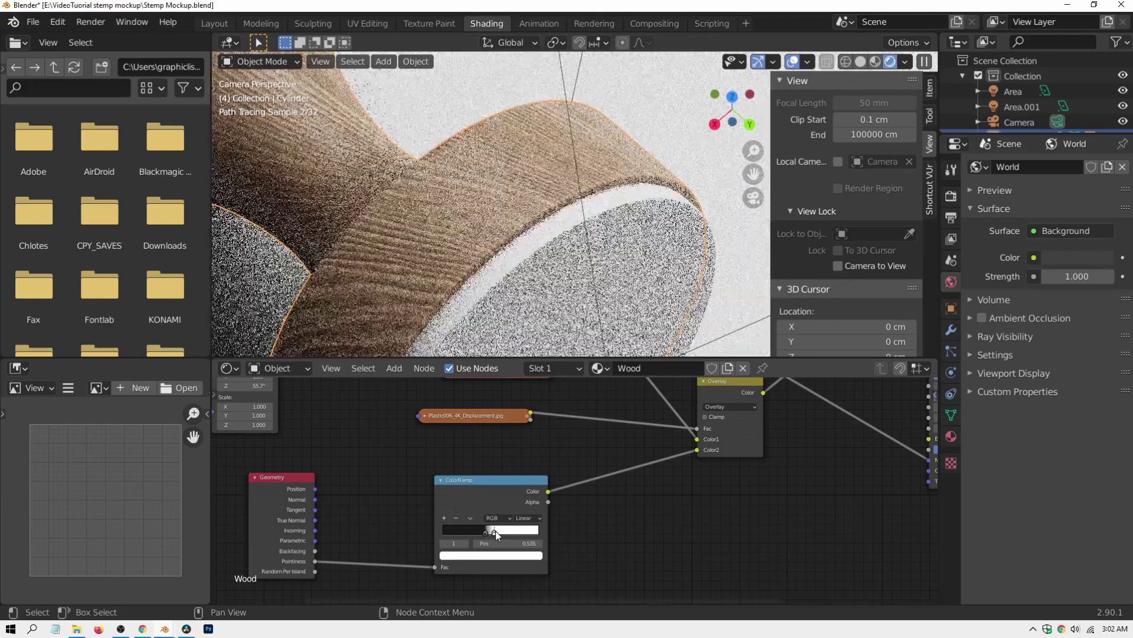
{"action": "mouse_move", "coordinate": [500, 532]}
{"action": "left_mouse_down"}
{"action": "mouse_move", "coordinate": [519, 533]}
{"action": "mouse_move", "coordinate": [476, 533]}
{"action": "mouse_move", "coordinate": [485, 534]}
{"action": "left_mouse_up"}
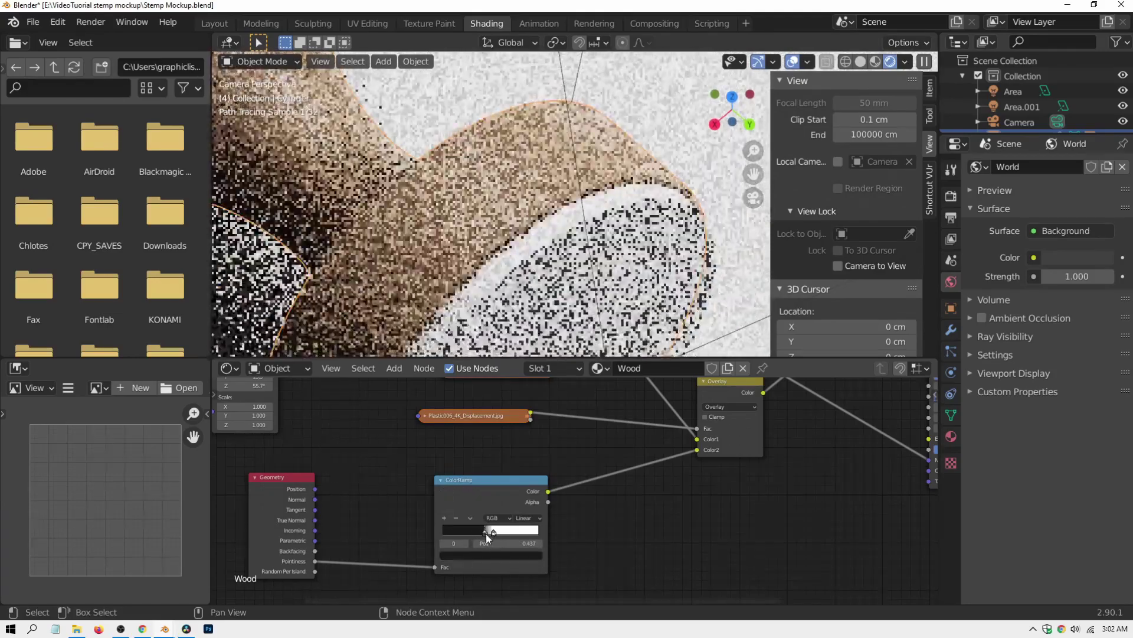
{"action": "left_click", "coordinate": [512, 484], "text": "ctrl+shift"}
{"action": "left_click_drag", "start_coordinate": [484, 532], "coordinate": [491, 536]}
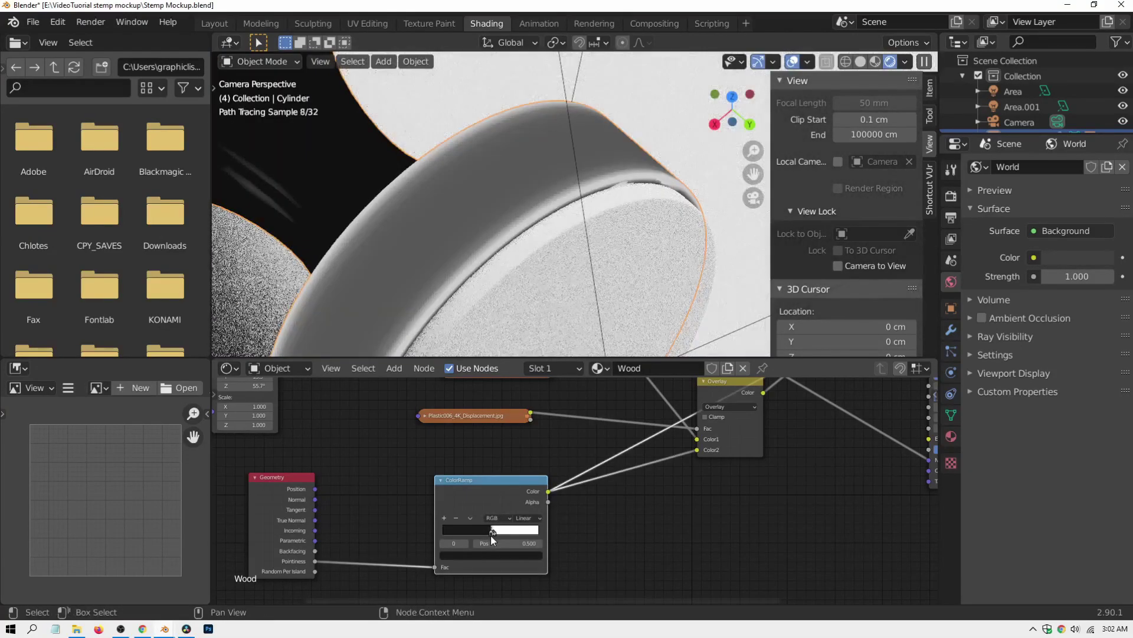
Step: Preview the Overlay node's output and set the pointiness ColorRamp's white stop to 0.542 and dark stop to 0.511
{"action": "middle_click_drag", "start_coordinate": [596, 505], "coordinate": [545, 541]}
{"action": "left_click", "coordinate": [672, 420], "text": "ctrl+shift"}
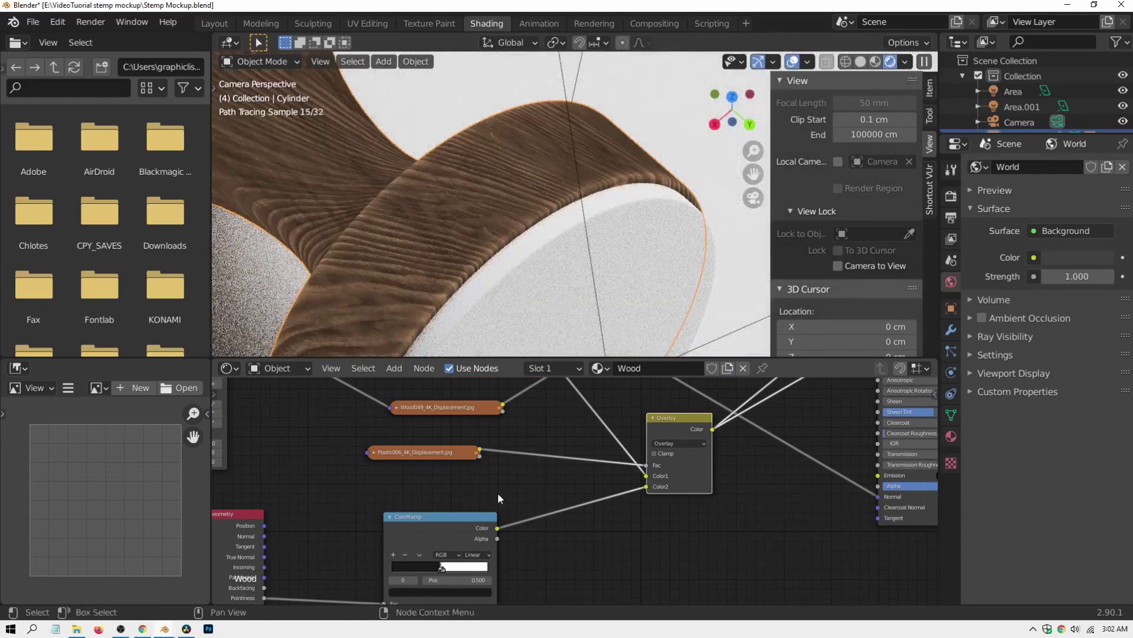
{"action": "left_click", "coordinate": [445, 570]}
{"action": "middle_click_drag", "start_coordinate": [469, 521], "coordinate": [602, 408]}
{"action": "scroll", "coordinate": [519, 481], "scroll_direction": "up", "scroll_amount": 4}
{"action": "scroll", "coordinate": [602, 408], "scroll_direction": "up", "scroll_amount": 1}
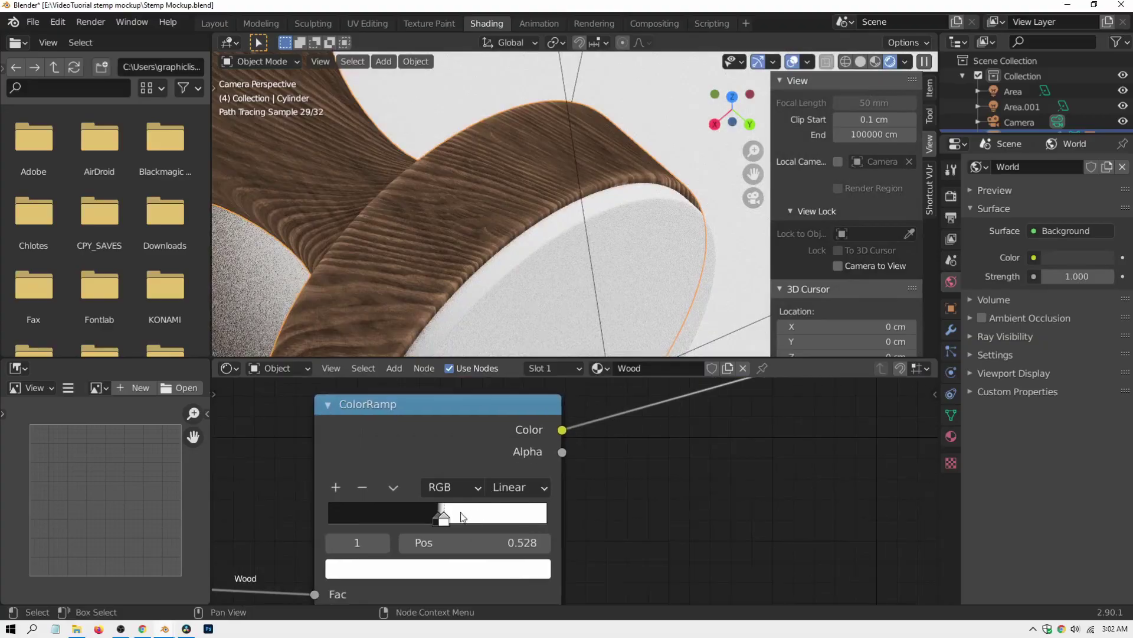
{"action": "mouse_move", "coordinate": [447, 519]}
{"action": "left_mouse_down"}
{"action": "mouse_move", "coordinate": [425, 520]}
{"action": "mouse_move", "coordinate": [462, 525]}
{"action": "mouse_move", "coordinate": [446, 526]}
{"action": "left_mouse_up"}
{"action": "left_click", "coordinate": [432, 520]}
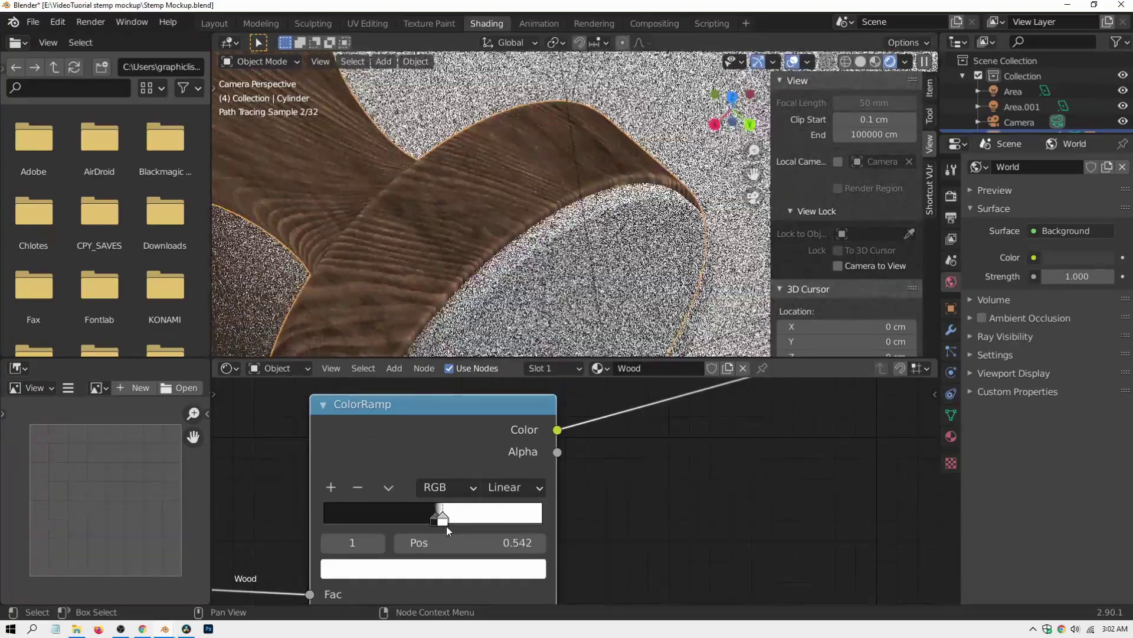
Step: Preview the pointiness ColorRamp on its own and lighten its dark stop to a grey with a value of about 0.222
{"action": "scroll", "coordinate": [581, 468], "scroll_direction": "down", "scroll_amount": 3}
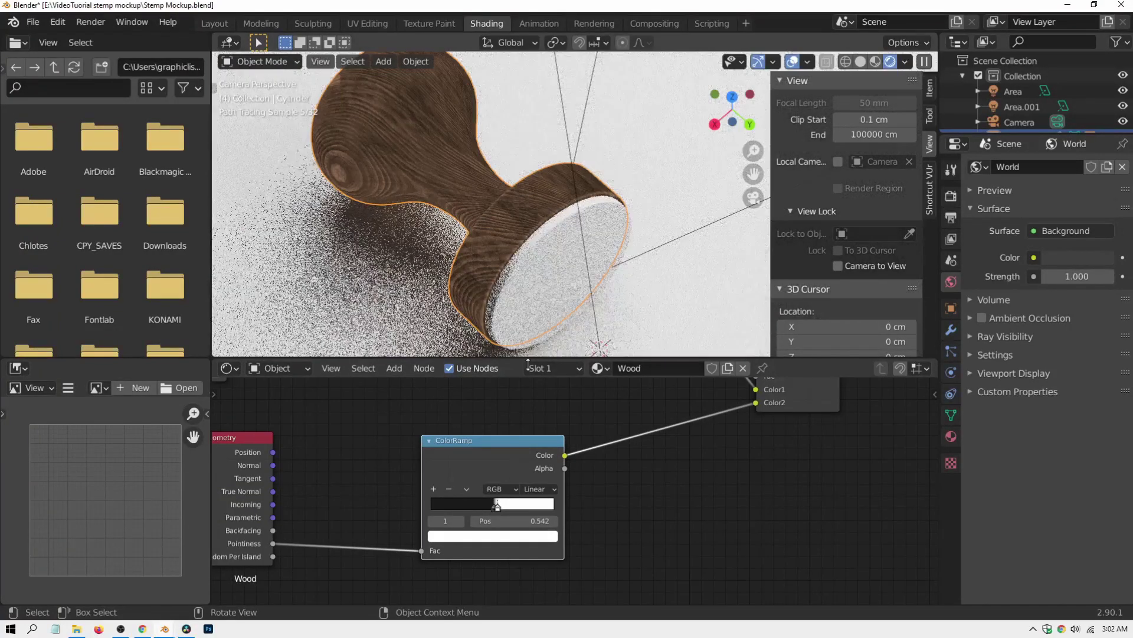
{"action": "left_click", "coordinate": [484, 443], "text": "ctrl+shift"}
{"action": "scroll", "coordinate": [513, 466], "scroll_direction": "up", "scroll_amount": 4}
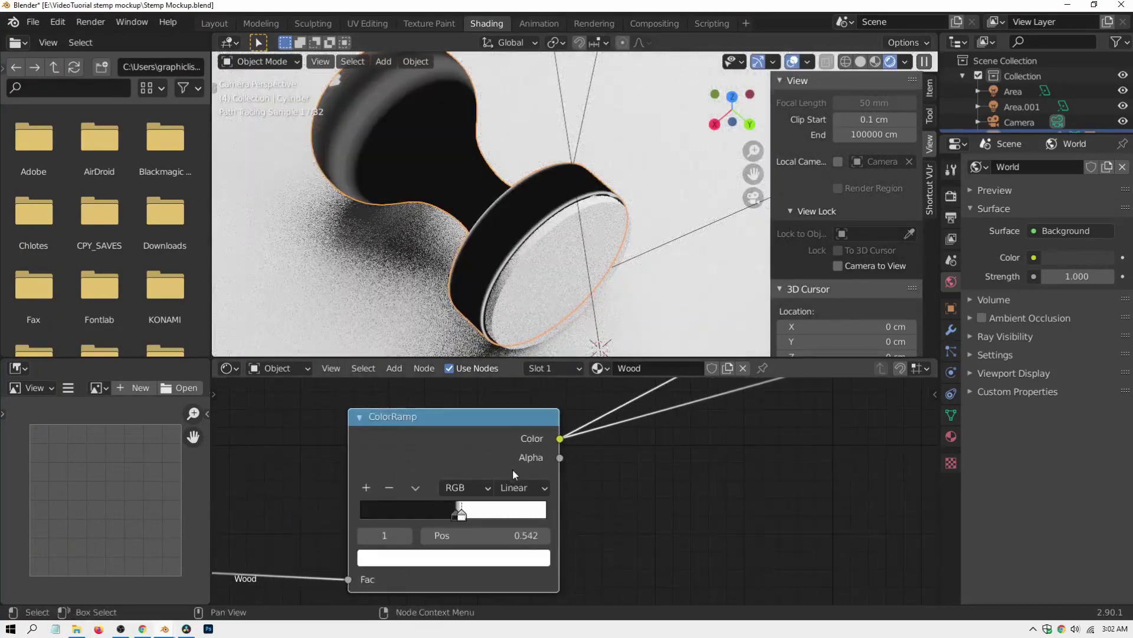
{"action": "left_click_drag", "start_coordinate": [425, 526], "coordinate": [424, 526]}
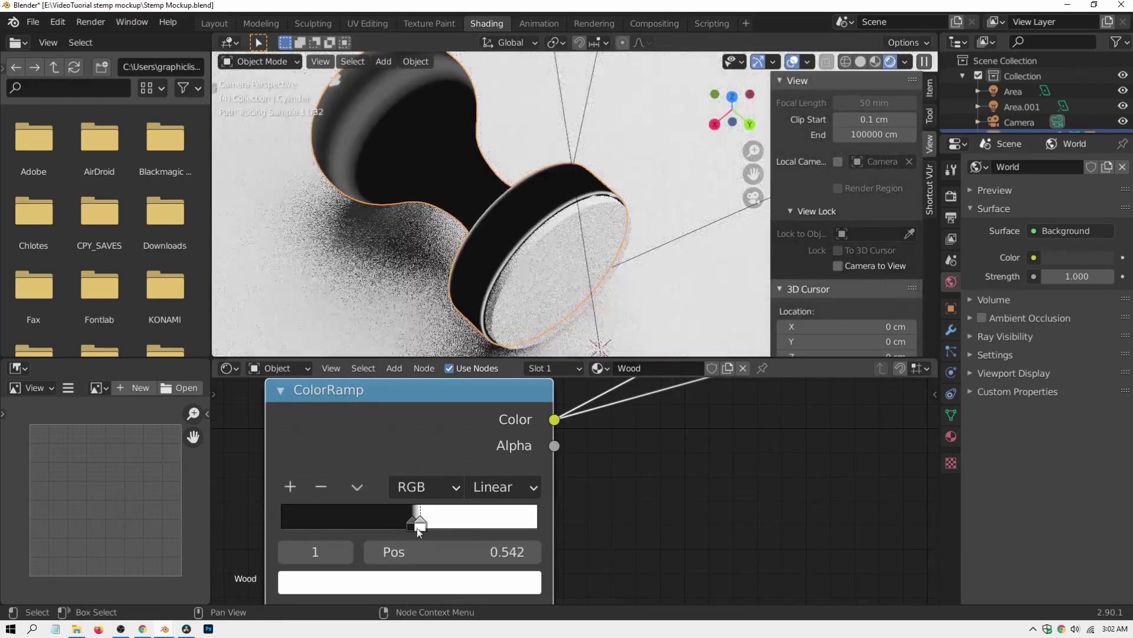
{"action": "left_click", "coordinate": [412, 527]}
{"action": "middle_click_drag", "start_coordinate": [404, 550], "coordinate": [471, 478]}
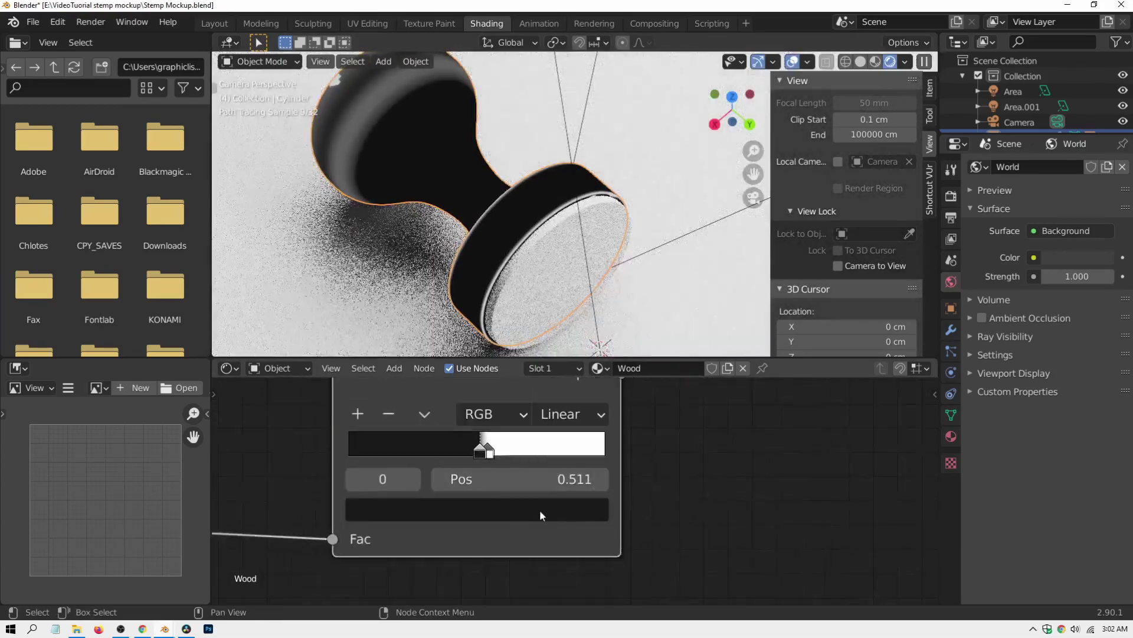
{"action": "left_click", "coordinate": [539, 510]}
{"action": "left_click_drag", "start_coordinate": [553, 320], "coordinate": [554, 299]}
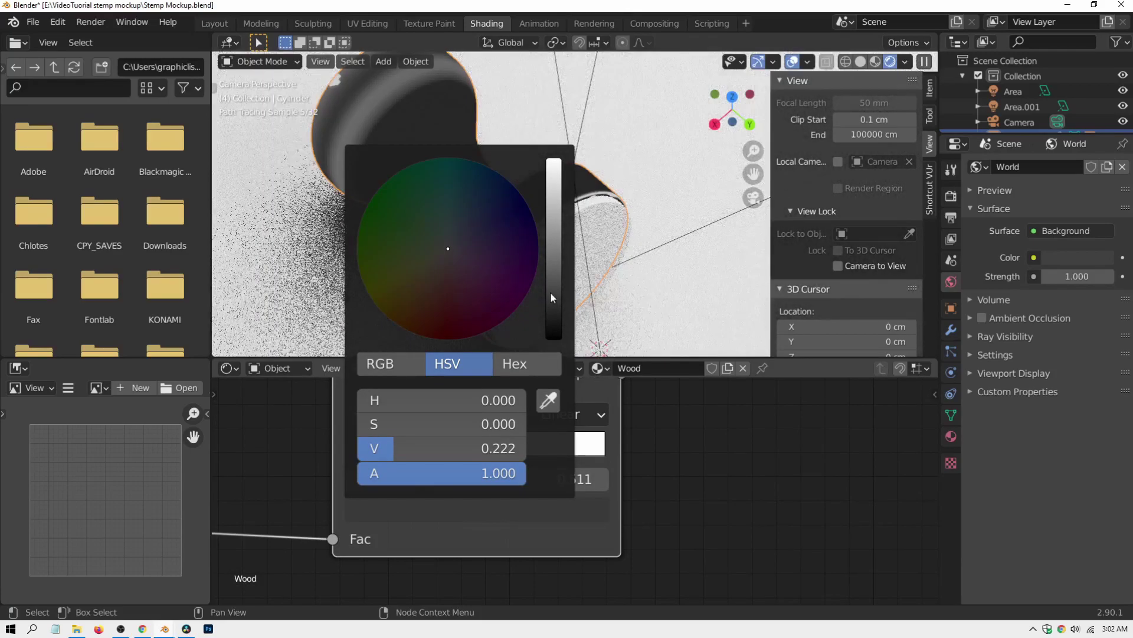
Step: Preview the Overlay node's output on the stamp and examine the edge highlights around the base rim
{"action": "middle_click_drag", "start_coordinate": [643, 465], "coordinate": [444, 633]}
{"action": "scroll", "coordinate": [561, 353], "scroll_direction": "down", "scroll_amount": 6}
{"action": "scroll", "coordinate": [647, 475], "scroll_direction": "down", "scroll_amount": 7}
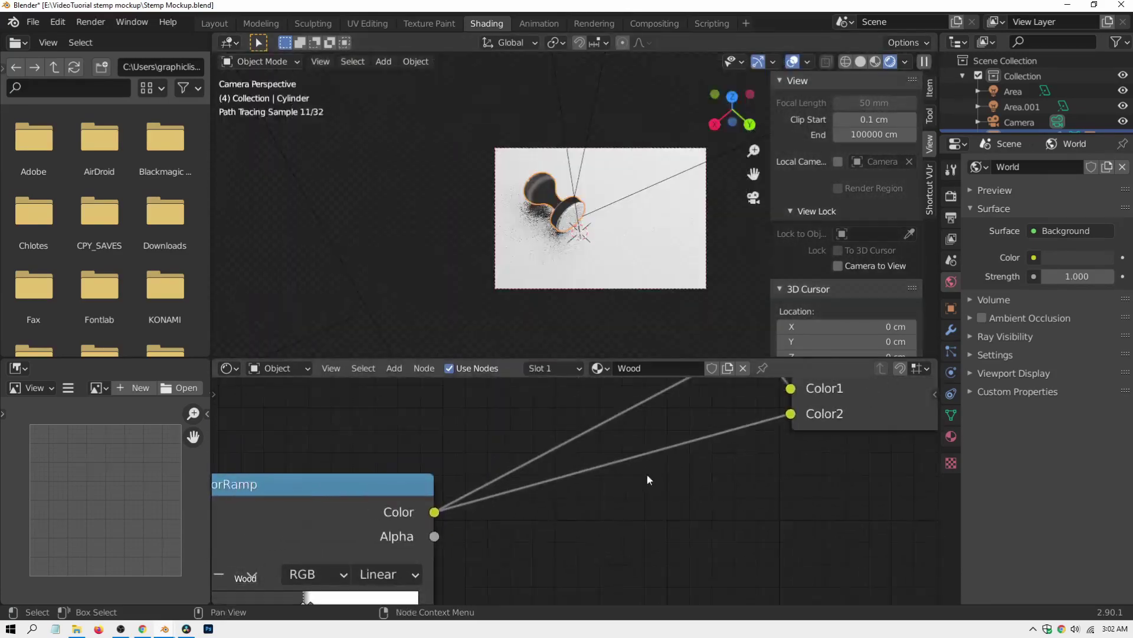
{"action": "scroll", "coordinate": [529, 196], "scroll_direction": "up", "scroll_amount": 6}
{"action": "scroll", "coordinate": [528, 196], "scroll_direction": "down", "scroll_amount": 1}
{"action": "scroll", "coordinate": [529, 196], "scroll_direction": "up", "scroll_amount": 1}
{"action": "middle_click_drag", "start_coordinate": [711, 423], "coordinate": [529, 541]}
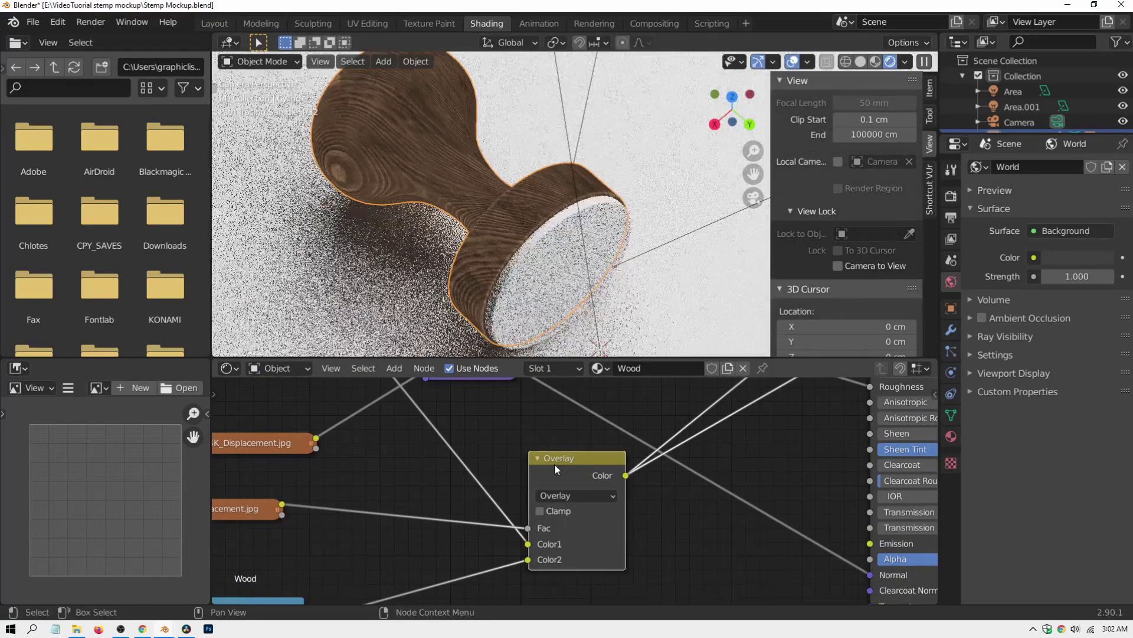
{"action": "scroll", "coordinate": [483, 177], "scroll_direction": "up", "scroll_amount": 5}
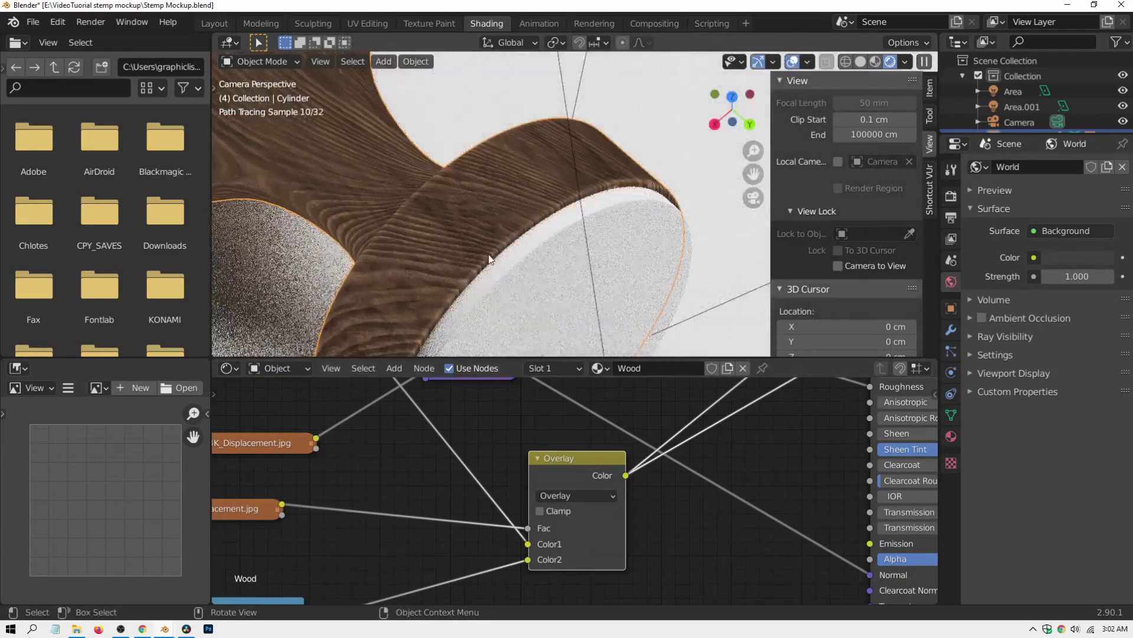
{"action": "scroll", "coordinate": [548, 469], "scroll_direction": "down", "scroll_amount": 5}
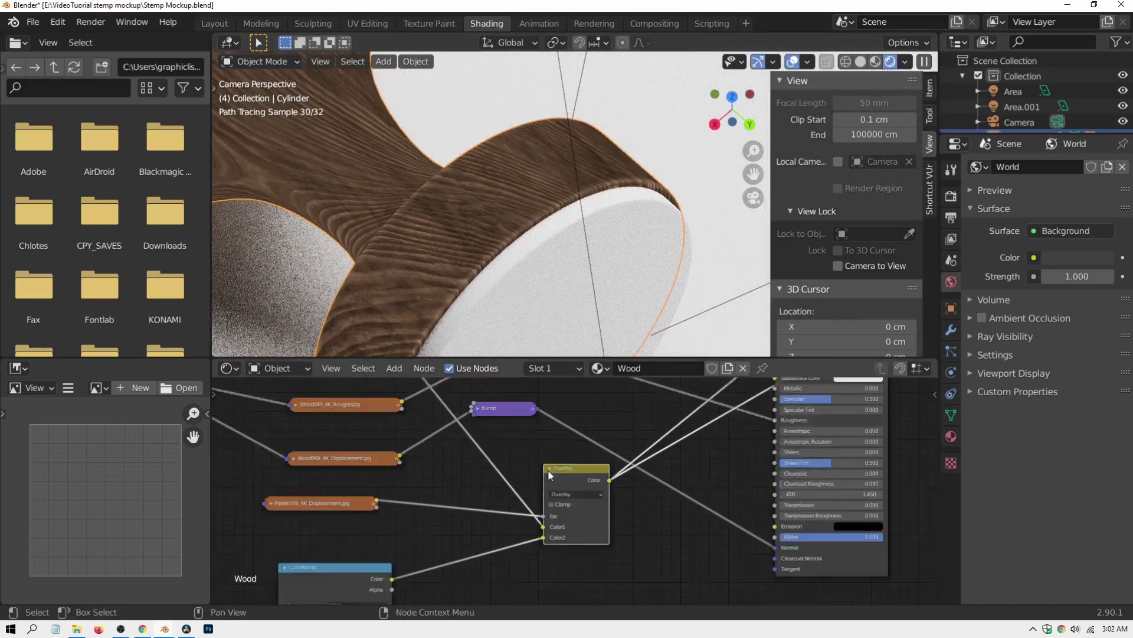
Step: Preview the wood color texture alone, move the Overlay node up beside the Bump node, and preview the Overlay output for comparison
{"action": "left_click", "coordinate": [338, 476], "text": "ctrl+shift"}
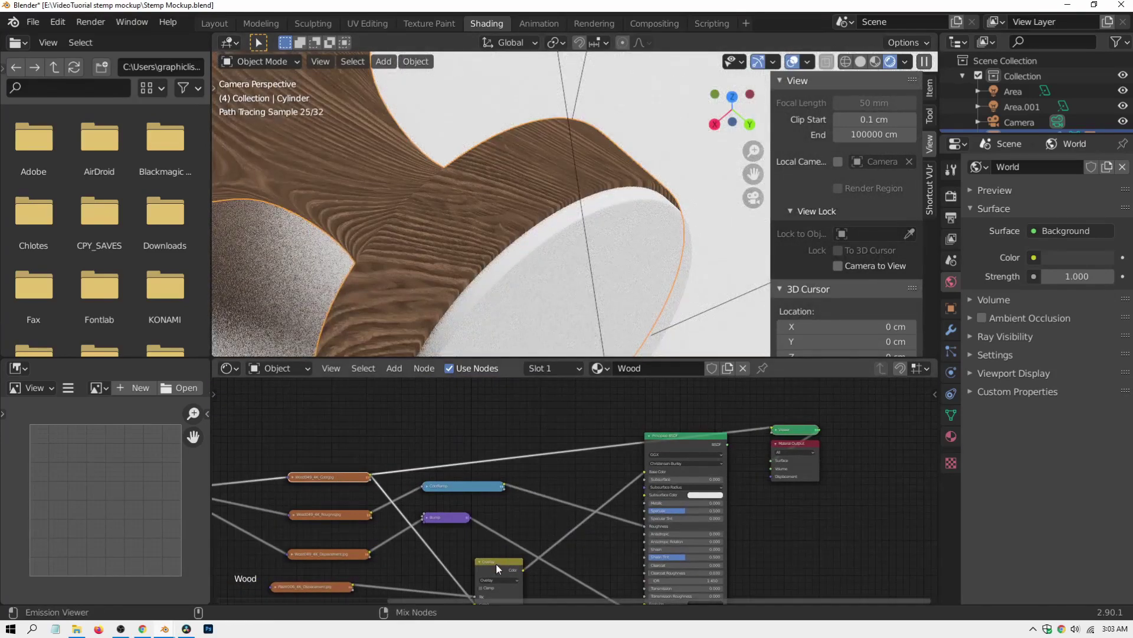
{"action": "left_click_drag", "start_coordinate": [490, 564], "coordinate": [513, 498]}
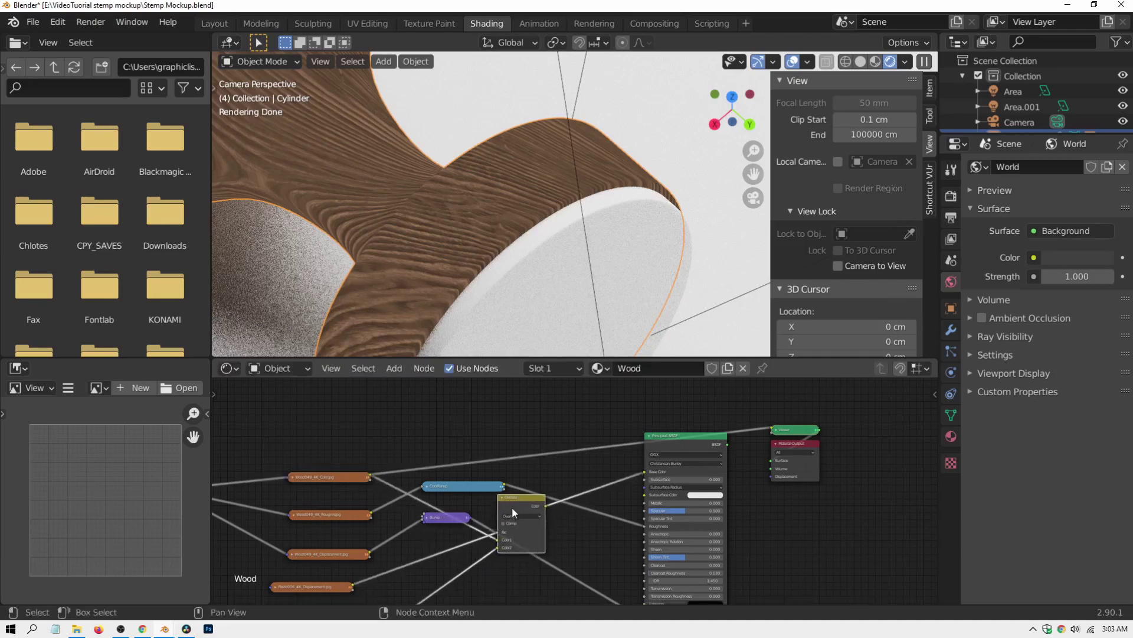
{"action": "left_click", "coordinate": [511, 506], "text": "ctrl+shift"}
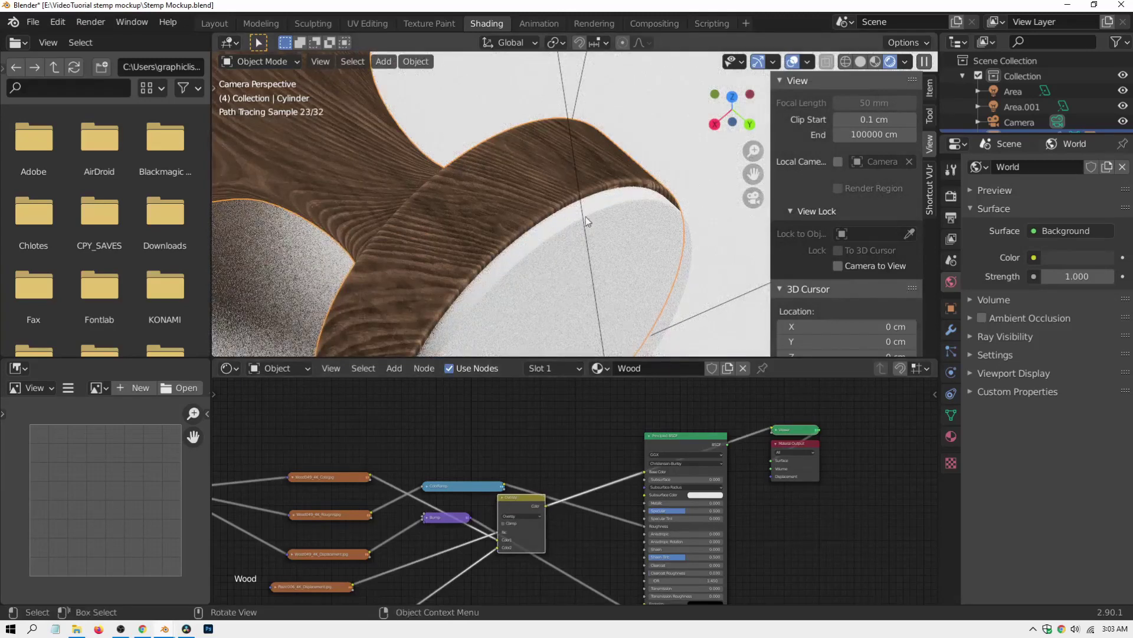
Step: Move the Principled BSDF node closer to the Overlay node and preview the full wood shader on the stamp, examining its edges
{"action": "left_click_drag", "start_coordinate": [678, 440], "coordinate": [636, 412]}
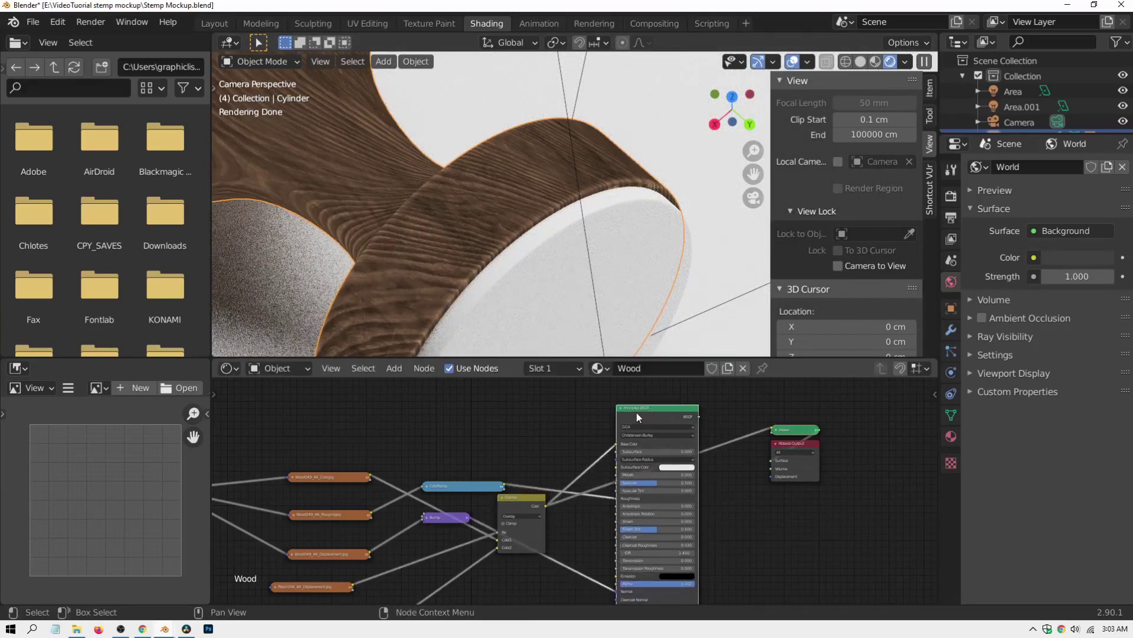
{"action": "left_click", "coordinate": [659, 409], "text": "ctrl+shift"}
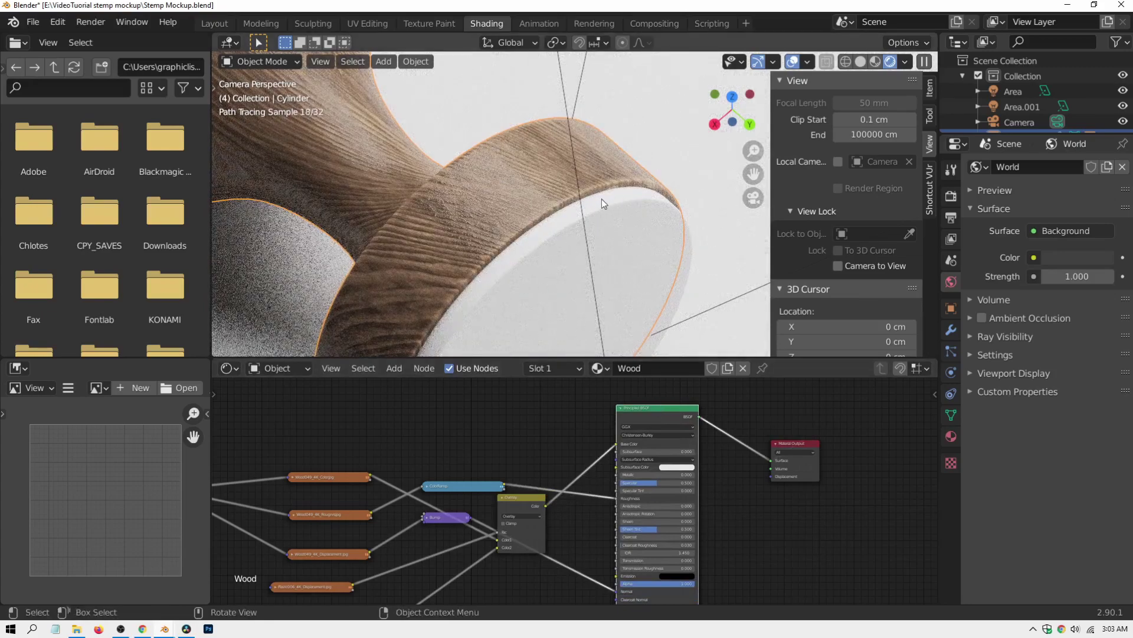
{"action": "scroll", "coordinate": [464, 279], "scroll_direction": "up", "scroll_amount": 4}
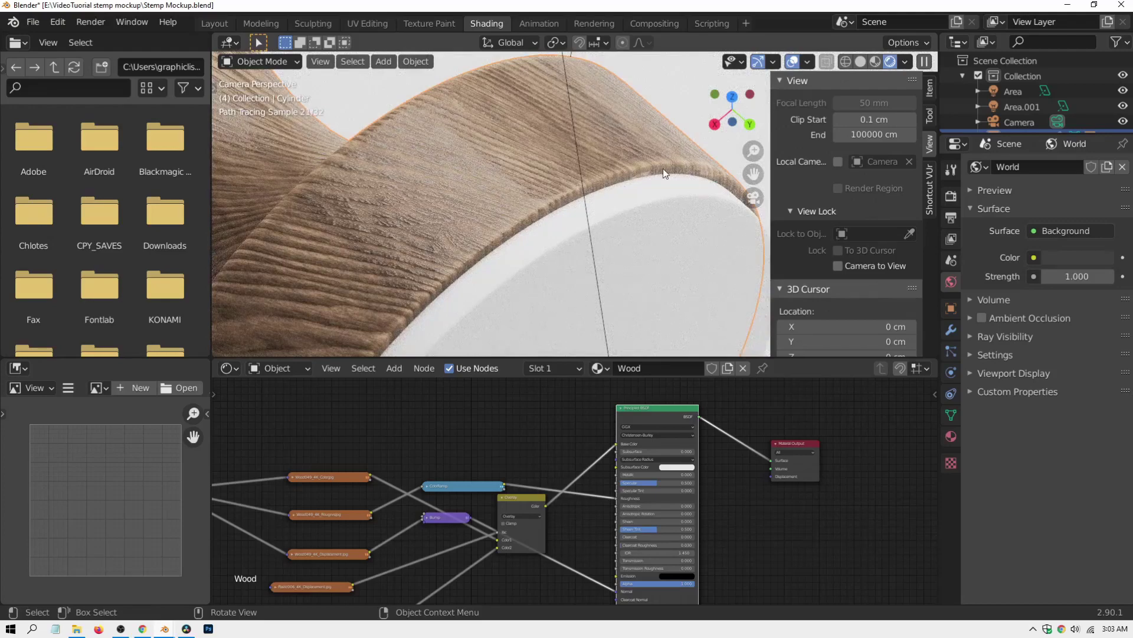
{"action": "scroll", "coordinate": [562, 204], "scroll_direction": "down", "scroll_amount": 6}
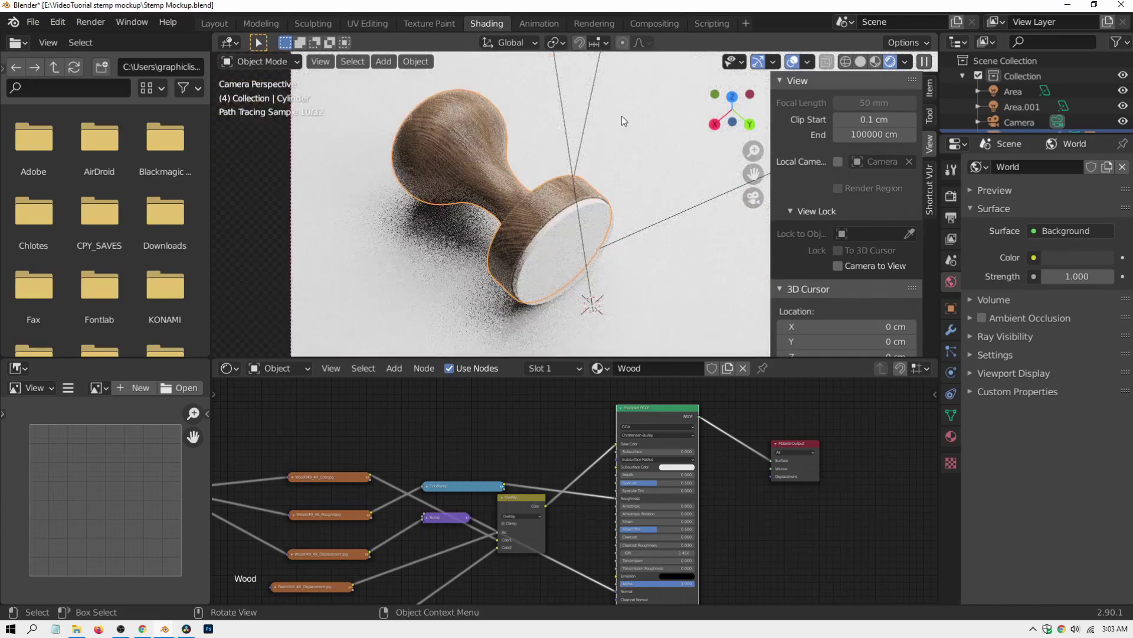
{"action": "left_click", "coordinate": [622, 116]}
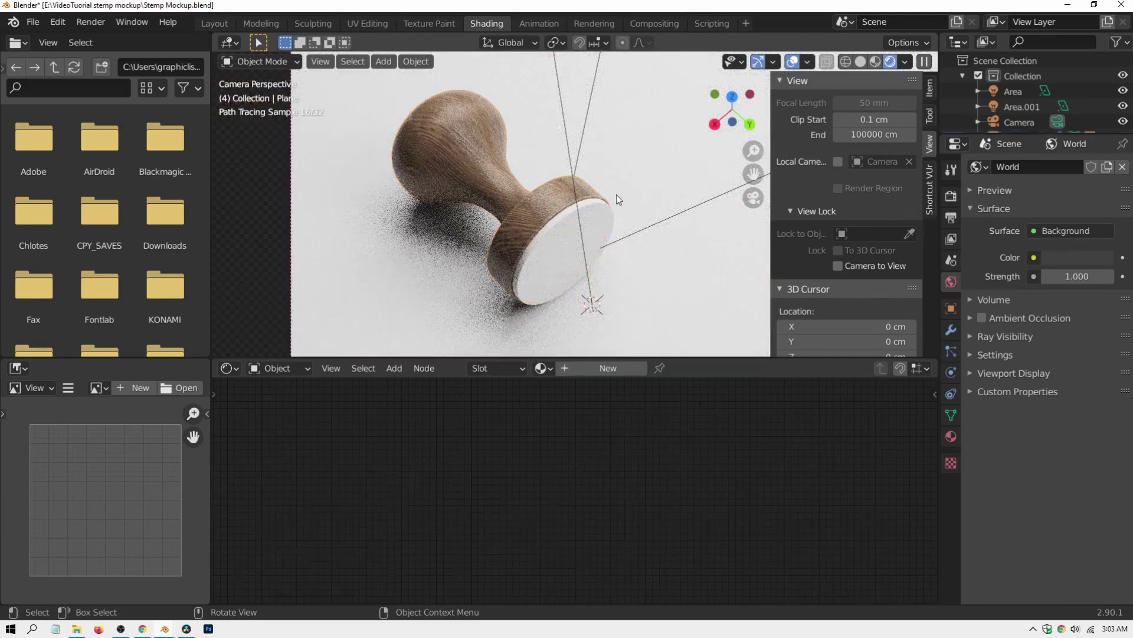
{"action": "left_click", "coordinate": [514, 217]}
Step: Narrow the gap between the pointiness ColorRamp's stops, with the dark stop at 0.504
{"action": "middle_click_drag", "start_coordinate": [434, 466], "coordinate": [569, 520]}
{"action": "scroll", "coordinate": [490, 497], "scroll_direction": "up", "scroll_amount": 5}
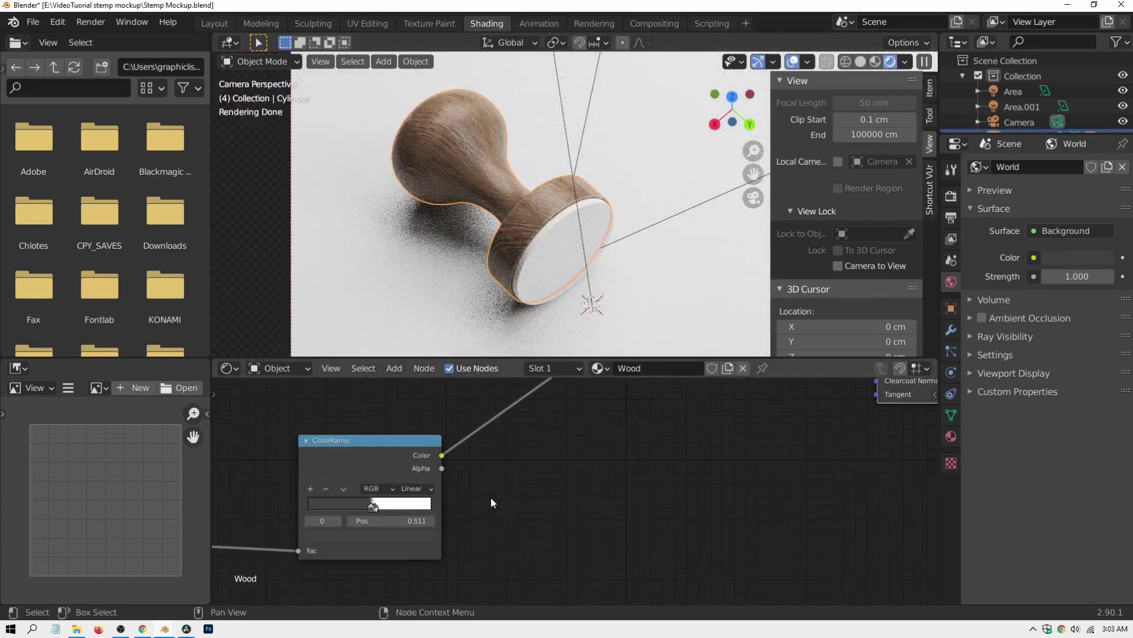
{"action": "scroll", "coordinate": [526, 234], "scroll_direction": "up", "scroll_amount": 3}
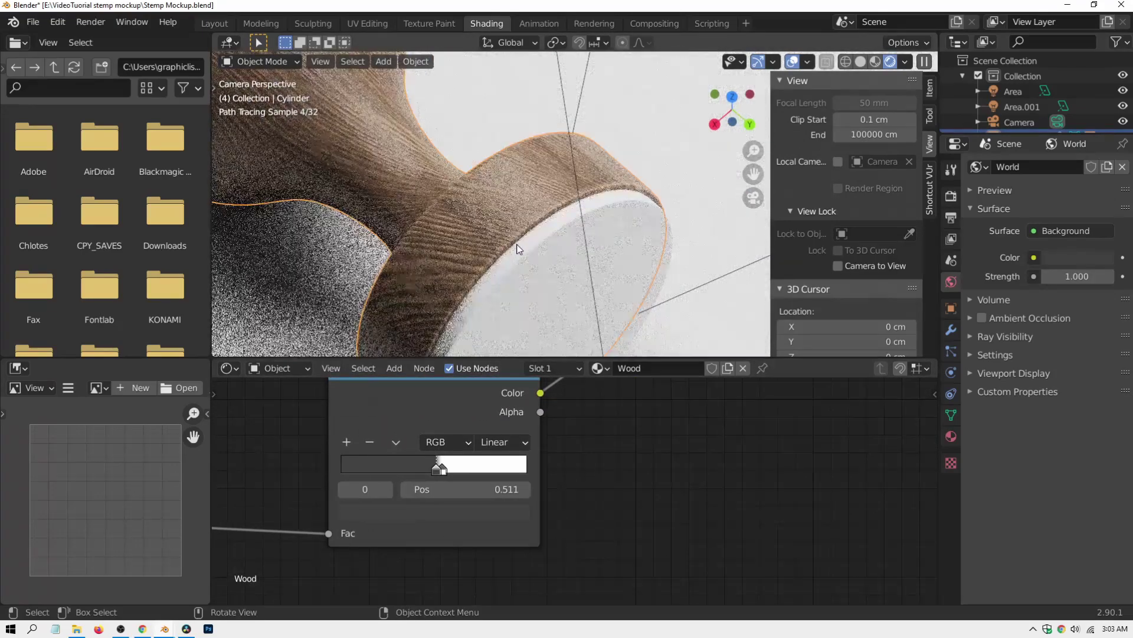
{"action": "scroll", "coordinate": [518, 245], "scroll_direction": "up", "scroll_amount": 2}
{"action": "left_click_drag", "start_coordinate": [444, 471], "coordinate": [435, 471]}
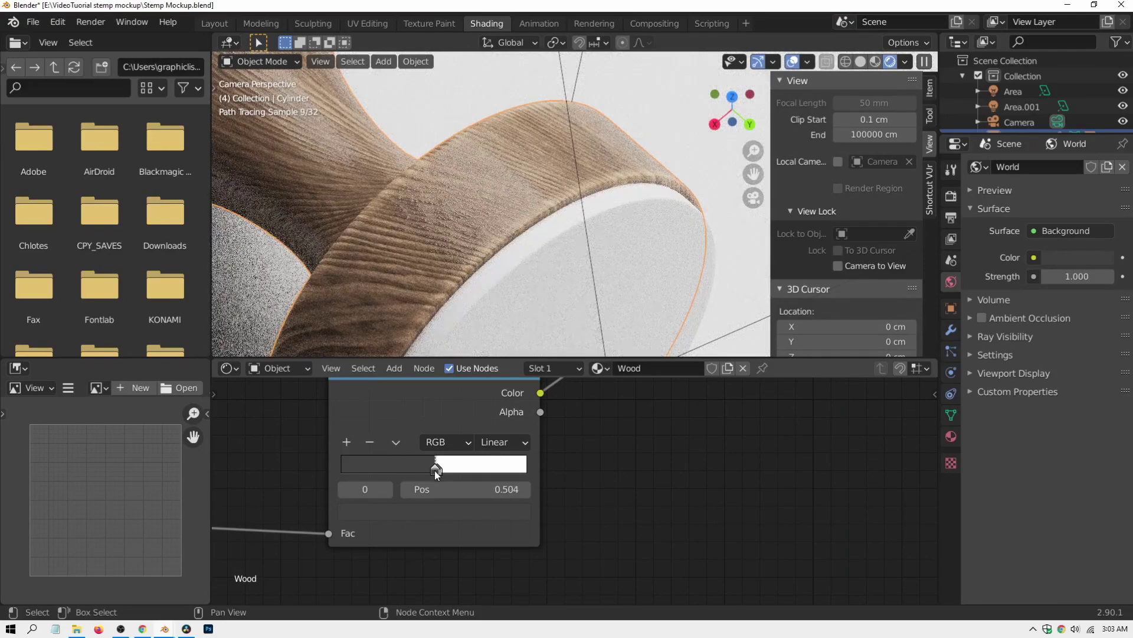
Step: Preview the pointiness ColorRamp's Color output on the stamp and set its white stop to 0.528
{"action": "middle_click_drag", "start_coordinate": [525, 438], "coordinate": [523, 486]}
{"action": "scroll", "coordinate": [514, 477], "scroll_direction": "down", "scroll_amount": 1}
{"action": "left_click", "coordinate": [469, 441], "text": "ctrl+shift"}
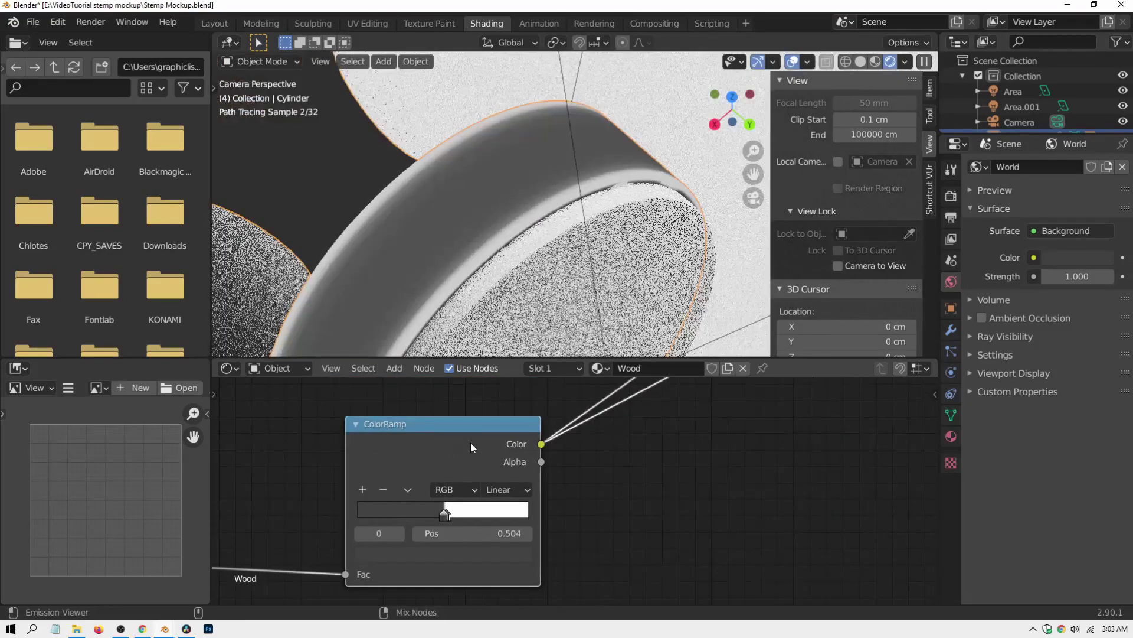
{"action": "left_click_drag", "start_coordinate": [448, 511], "coordinate": [451, 512]}
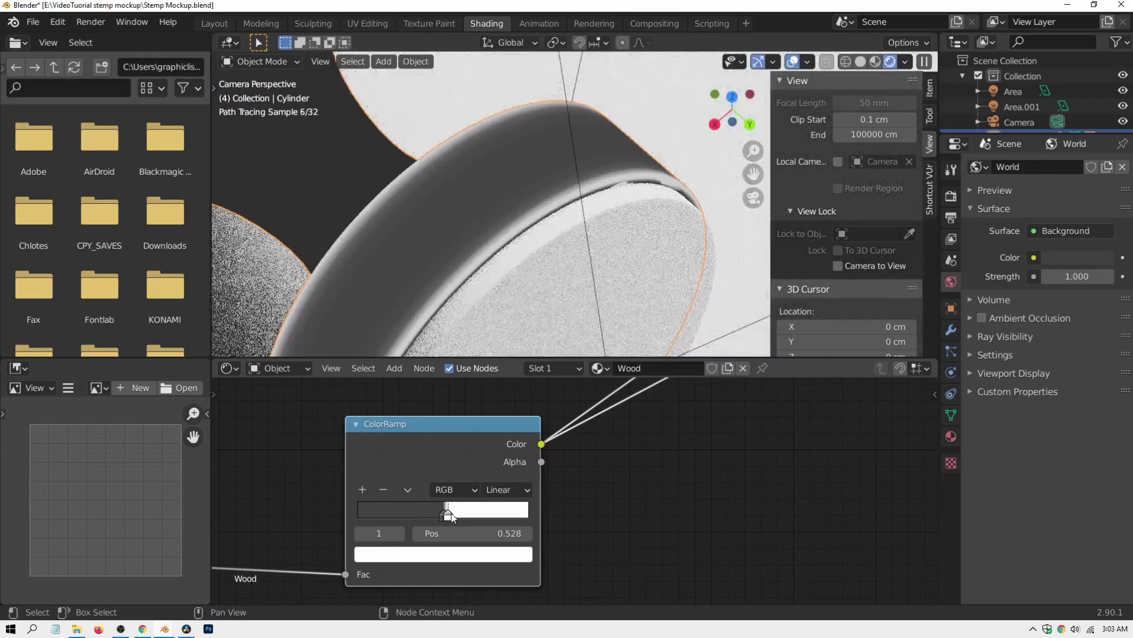
{"action": "left_click", "coordinate": [445, 455], "text": "ctrl+shift"}
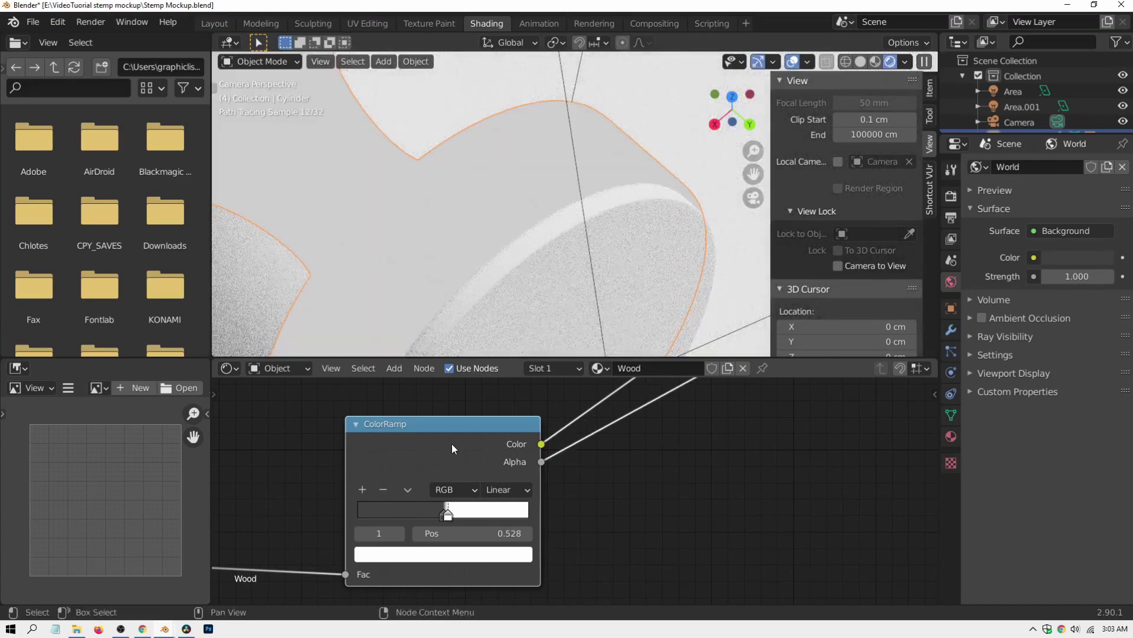
{"action": "left_click", "coordinate": [463, 430], "text": "ctrl+shift"}
{"action": "scroll", "coordinate": [574, 488], "scroll_direction": "down", "scroll_amount": 9}
{"action": "middle_click_drag", "start_coordinate": [625, 466], "coordinate": [489, 569]}
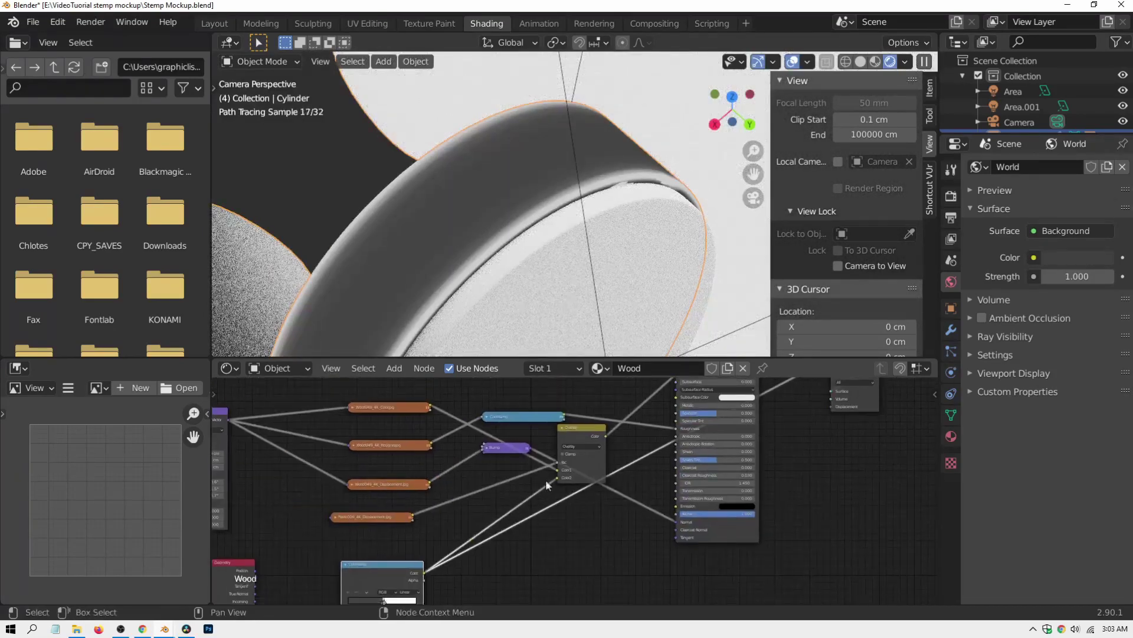
Step: Preview the Overlay node's output on the stamp, followed by the full Principled BSDF wood shader, and compare the edges
{"action": "left_click", "coordinate": [583, 428], "text": "ctrl+shift"}
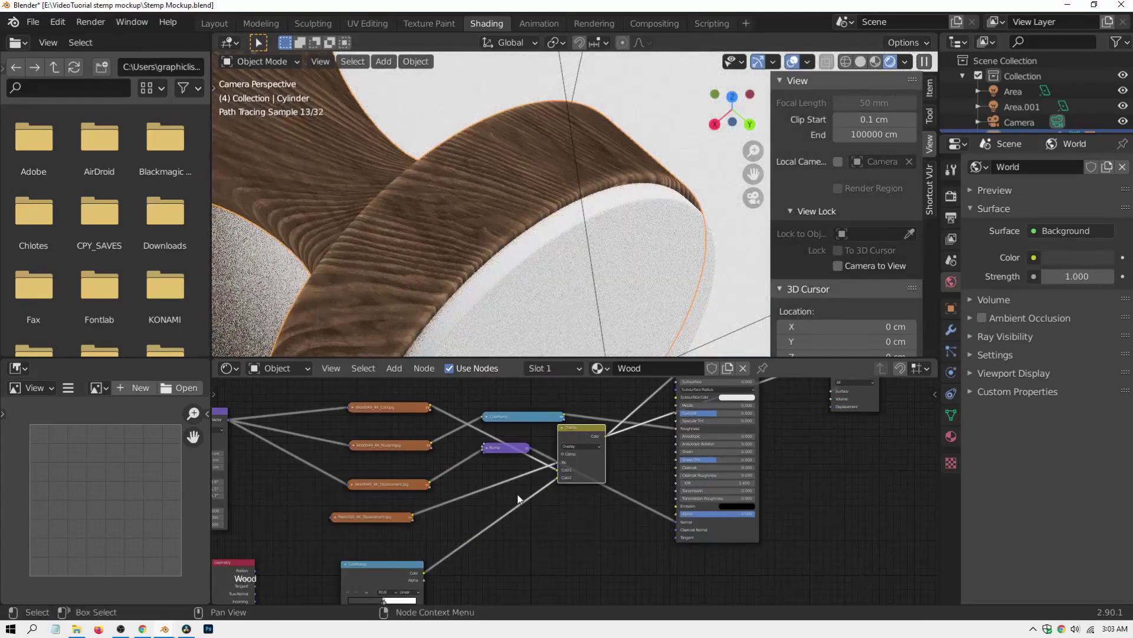
{"action": "scroll", "coordinate": [401, 151], "scroll_direction": "down", "scroll_amount": 5}
{"action": "scroll", "coordinate": [403, 151], "scroll_direction": "up", "scroll_amount": 5}
{"action": "scroll", "coordinate": [402, 151], "scroll_direction": "down", "scroll_amount": 3}
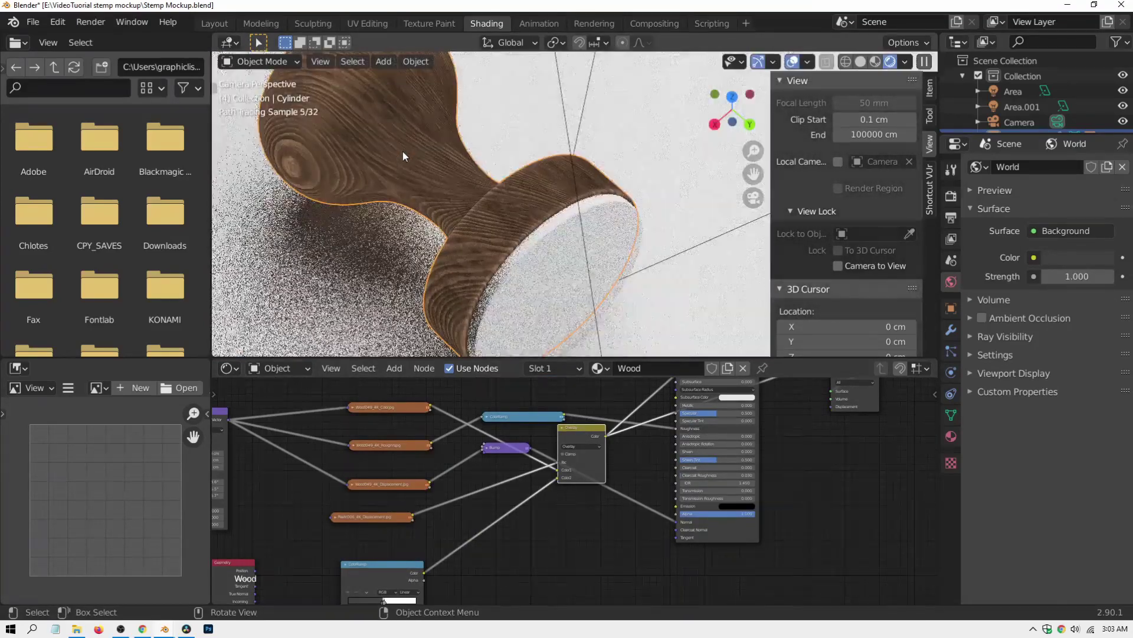
{"action": "middle_click_drag", "start_coordinate": [618, 455], "coordinate": [579, 508]}
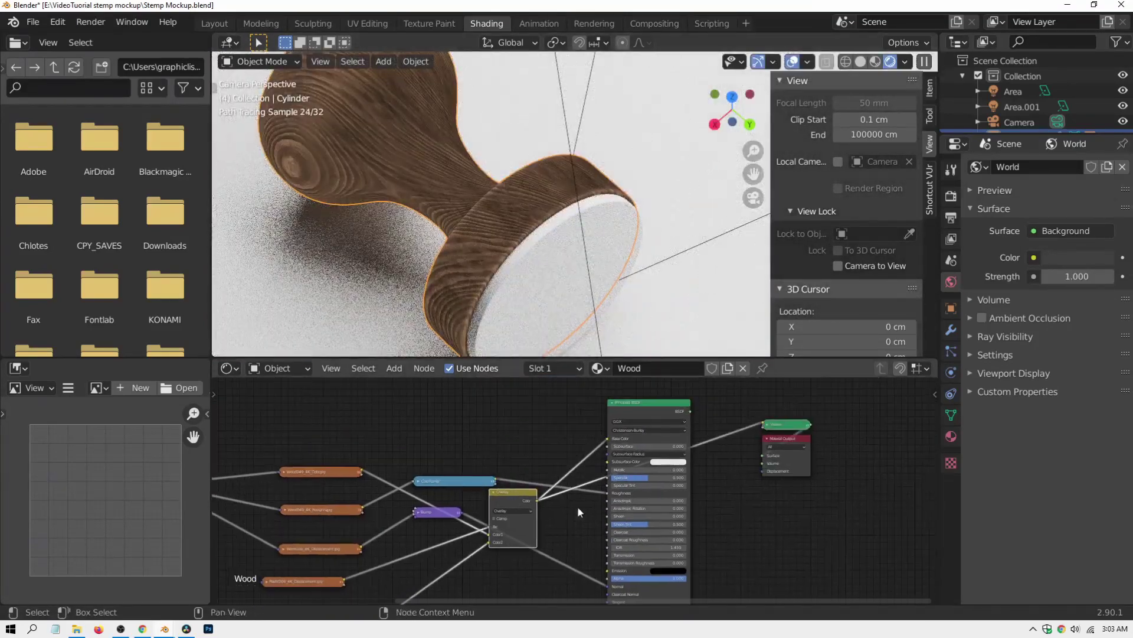
{"action": "left_click", "coordinate": [650, 409], "text": "ctrl+shift"}
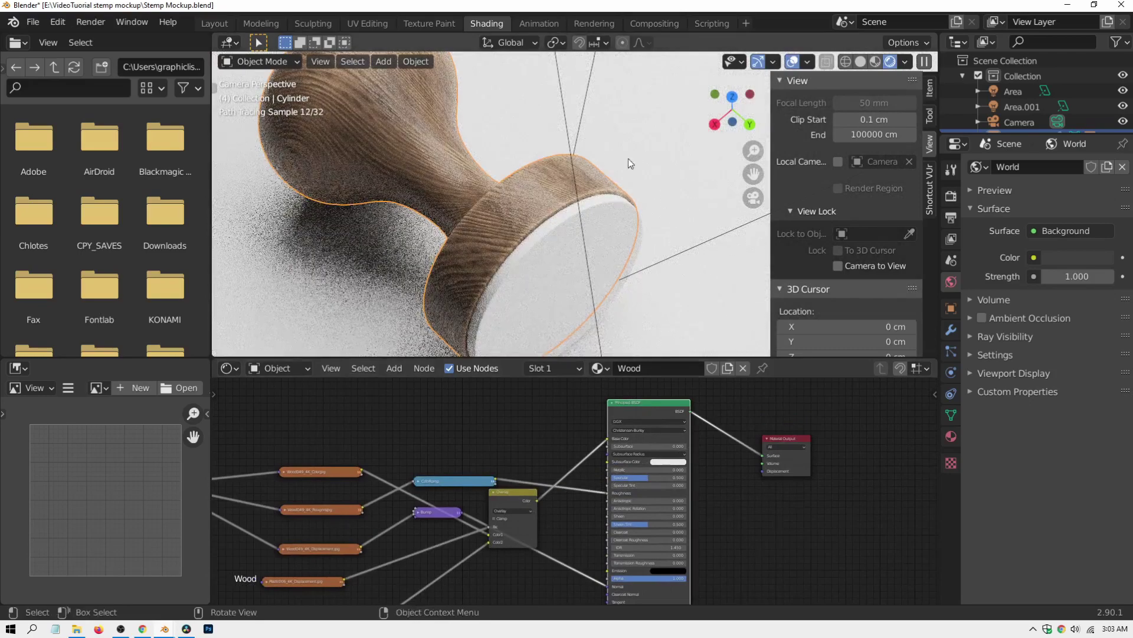
{"action": "left_click", "coordinate": [639, 140]}
{"action": "left_click", "coordinate": [502, 209]}
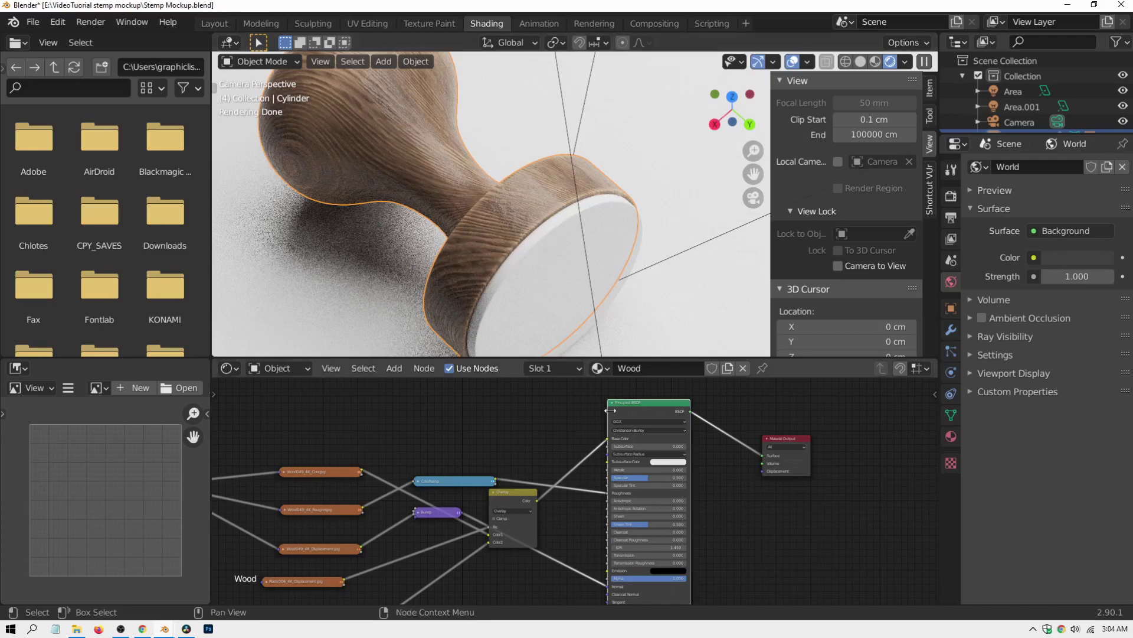
Step: Expand the Plastic006_4K_Displacement.jpg node, move it up, and preview its texture closely along the stamp base's rim
{"action": "scroll", "coordinate": [522, 477], "scroll_direction": "up", "scroll_amount": 4}
{"action": "middle_click_drag", "start_coordinate": [450, 548], "coordinate": [635, 424]}
{"action": "scroll", "coordinate": [625, 431], "scroll_direction": "down", "scroll_amount": 1}
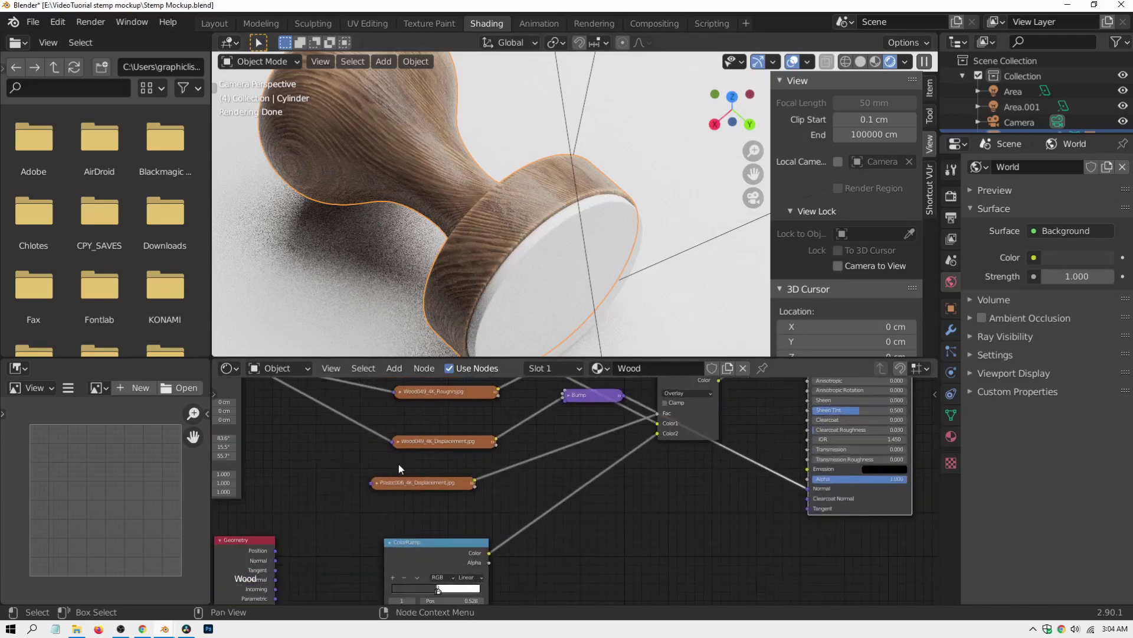
{"action": "left_click", "coordinate": [377, 483]}
{"action": "left_click_drag", "start_coordinate": [387, 475], "coordinate": [412, 436]}
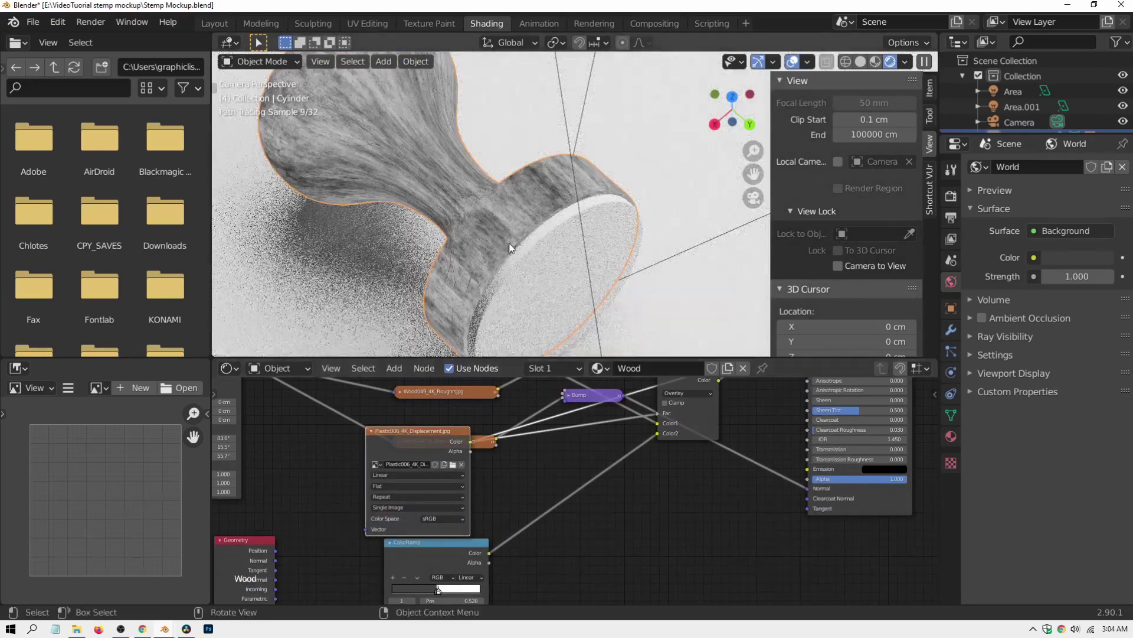
{"action": "scroll", "coordinate": [509, 248], "scroll_direction": "up", "scroll_amount": 5}
{"action": "scroll", "coordinate": [507, 239], "scroll_direction": "up", "scroll_amount": 4}
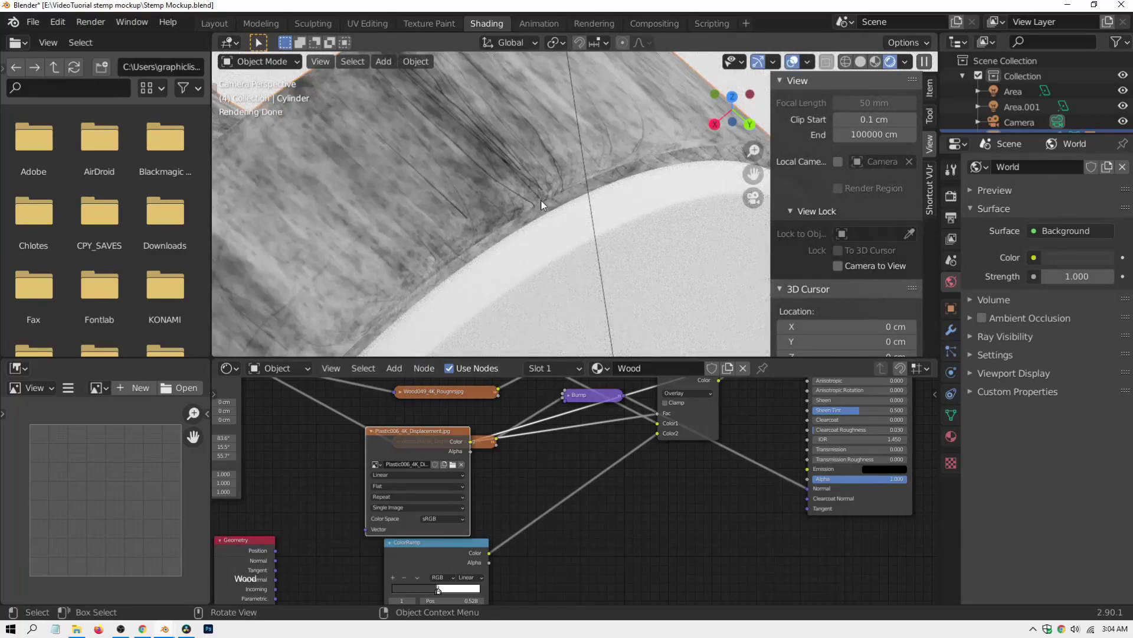
{"action": "scroll", "coordinate": [540, 204], "scroll_direction": "up", "scroll_amount": 2}
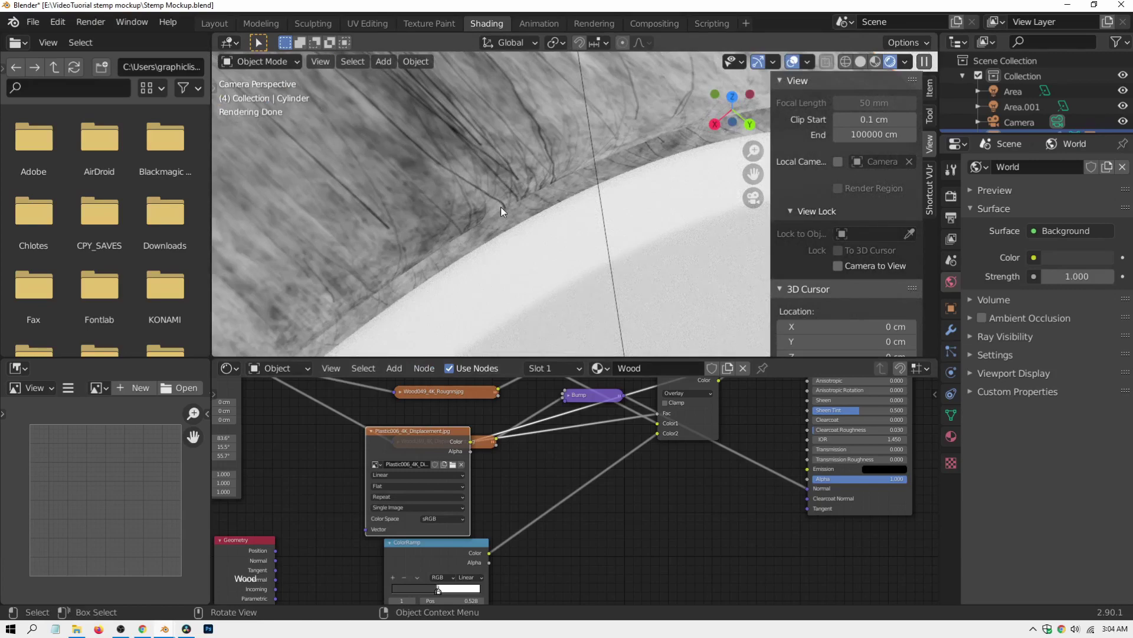
{"action": "scroll", "coordinate": [558, 486], "scroll_direction": "down", "scroll_amount": 3}
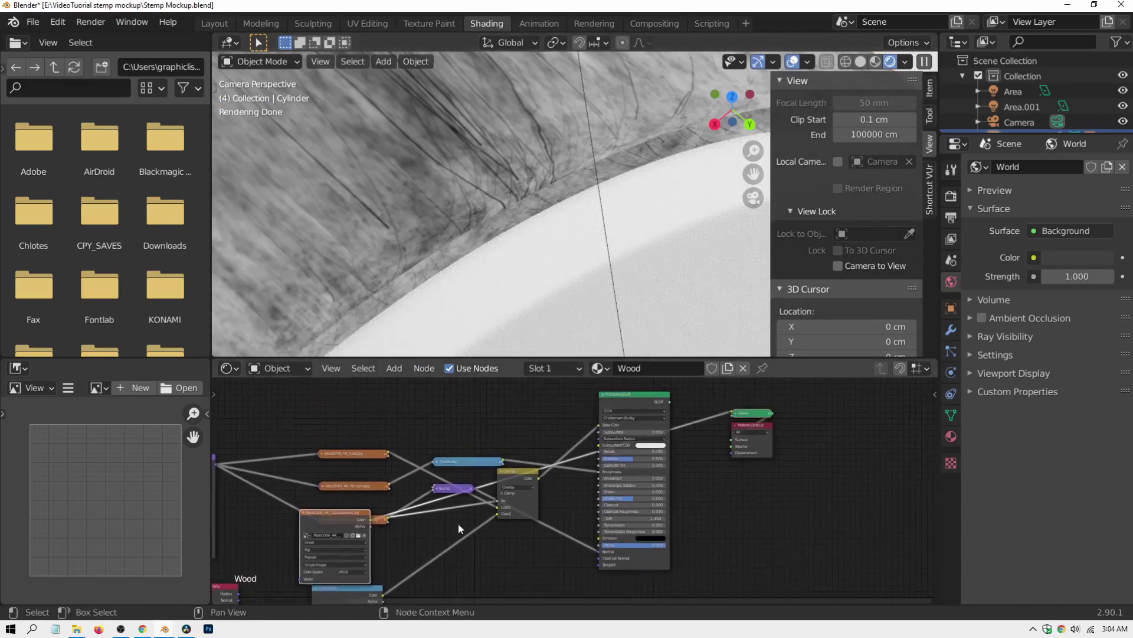
Step: Compare the Overlay output with the Plastic006_4K_Displacement.jpg texture on the stamp's base by previewing one after the other
{"action": "left_click", "coordinate": [518, 471], "text": "ctrl+shift"}
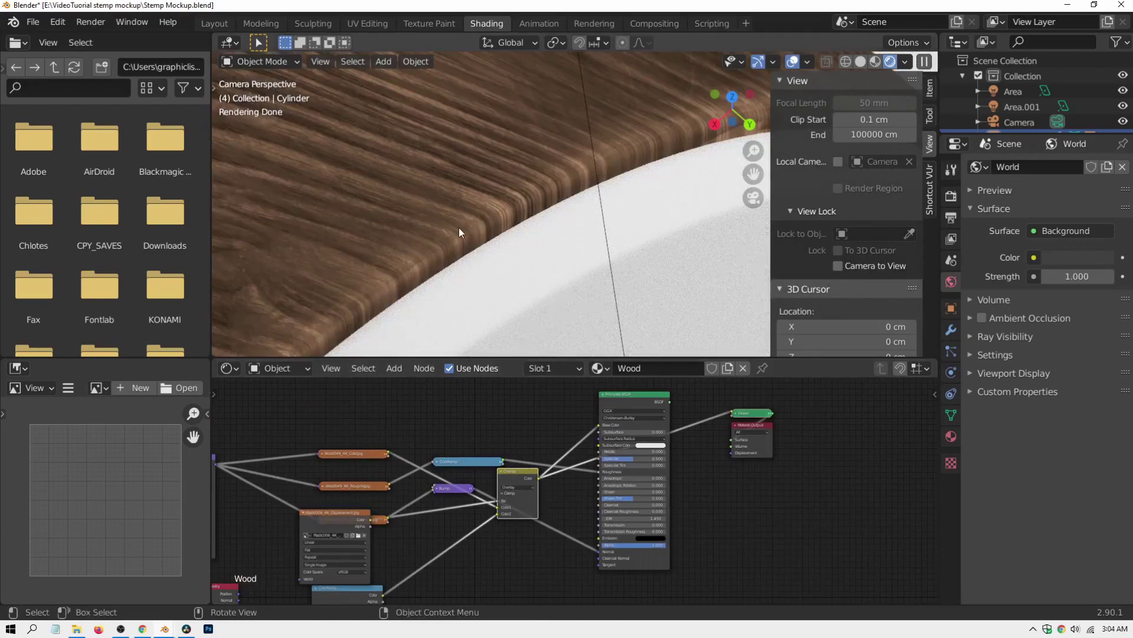
{"action": "mouse_move", "coordinate": [573, 169]}
{"action": "middle_mouse_down"}
{"action": "mouse_move", "coordinate": [490, 217]}
{"action": "mouse_move", "coordinate": [448, 261]}
{"action": "mouse_move", "coordinate": [383, 200]}
{"action": "middle_mouse_up"}
{"action": "scroll", "coordinate": [412, 532], "scroll_direction": "up", "scroll_amount": 4}
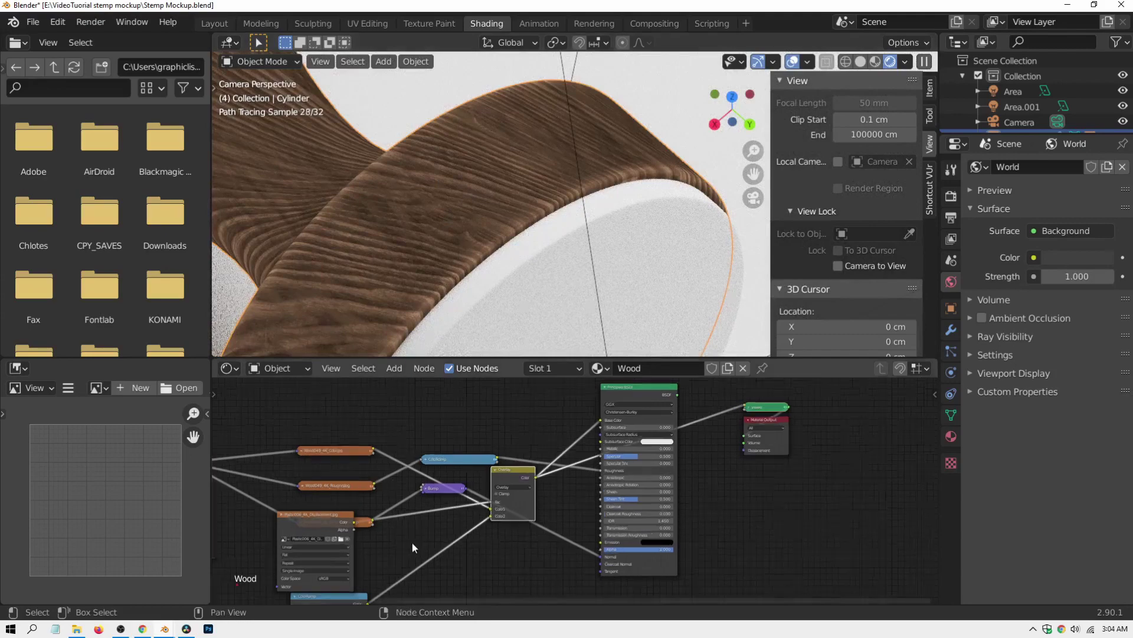
{"action": "left_click", "coordinate": [379, 435], "text": "ctrl+shift"}
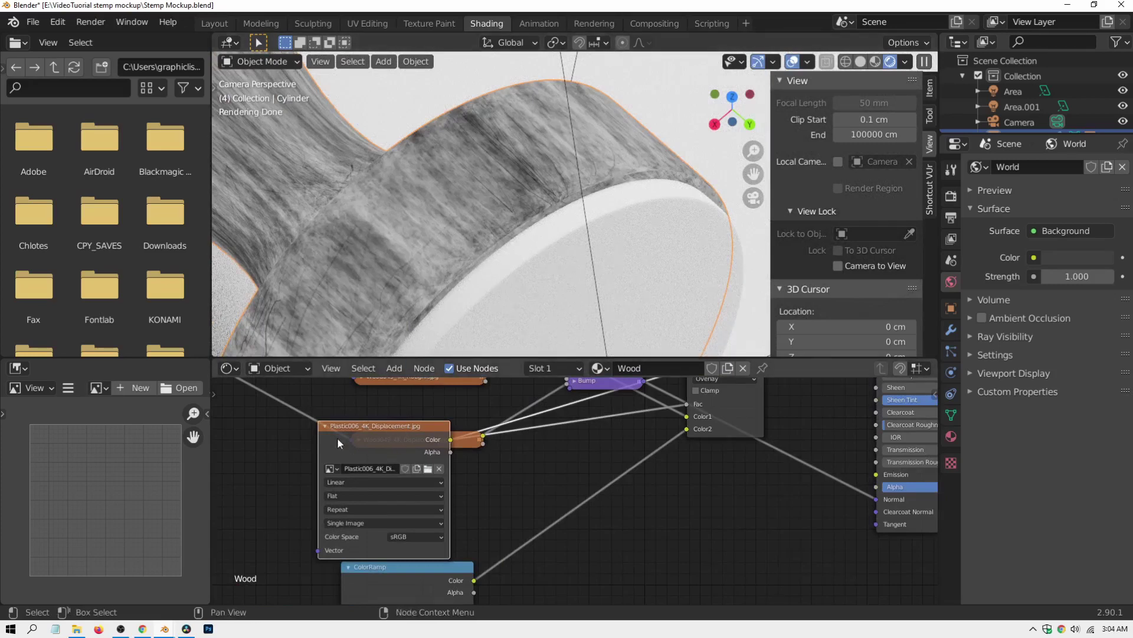
{"action": "middle_click_drag", "start_coordinate": [293, 460], "coordinate": [413, 489]}
{"action": "mouse_move", "coordinate": [485, 480]}
{"action": "left_mouse_down"}
{"action": "mouse_move", "coordinate": [484, 449]}
{"action": "mouse_move", "coordinate": [482, 466]}
{"action": "left_mouse_up"}
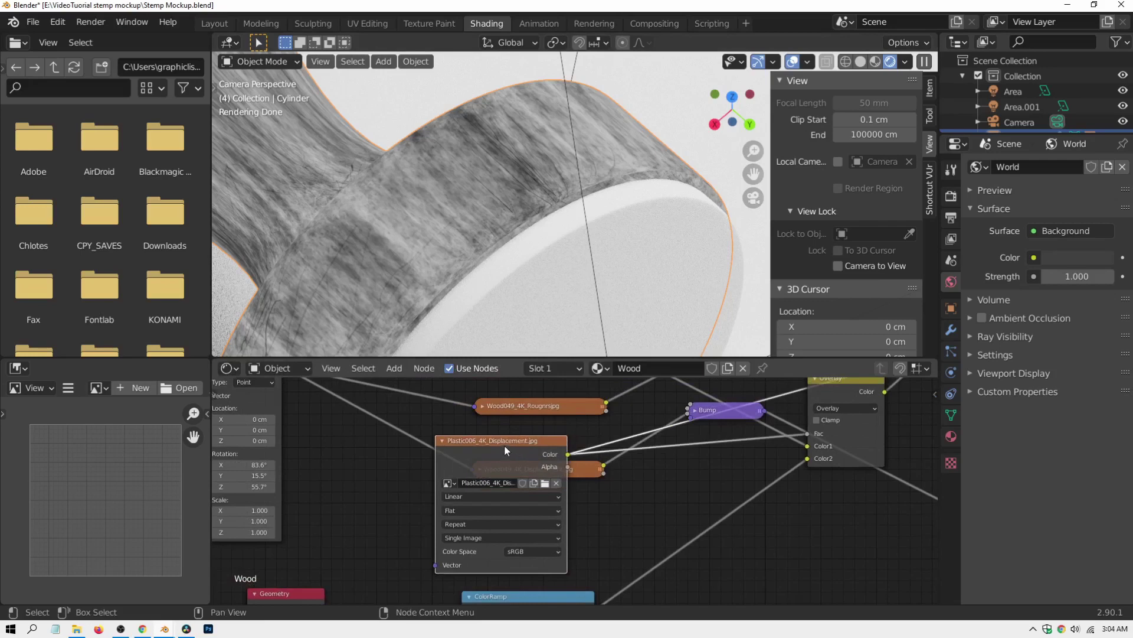
Step: Collapse the Plastic006_4K_Displacement.jpg node and place it just below the wood displacement texture node
{"action": "left_click", "coordinate": [444, 440]}
{"action": "left_click_drag", "start_coordinate": [449, 442], "coordinate": [516, 504]}
{"action": "left_click", "coordinate": [455, 486]}
{"action": "left_click", "coordinate": [457, 485]}
{"action": "scroll", "coordinate": [516, 505], "scroll_direction": "down", "scroll_amount": 2}
{"action": "scroll", "coordinate": [516, 505], "scroll_direction": "down", "scroll_amount": 2}
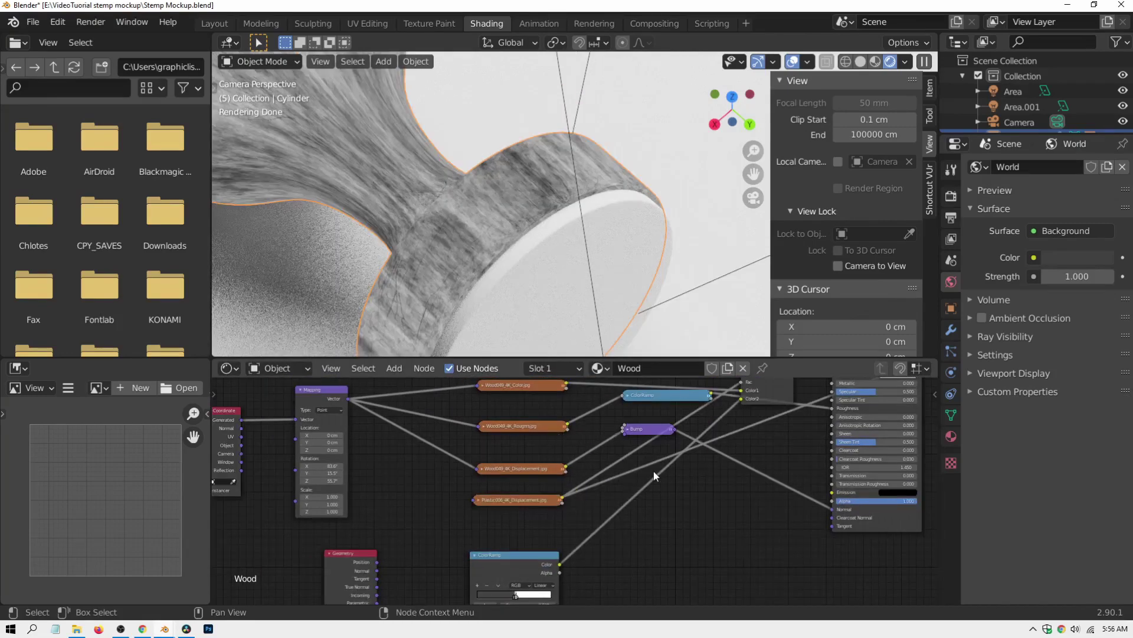
Step: Preview the Wood049_4K_Color.jpg texture alone, and return the preview to the full Principled BSDF shader
{"action": "middle_click_drag", "start_coordinate": [591, 415], "coordinate": [511, 487]}
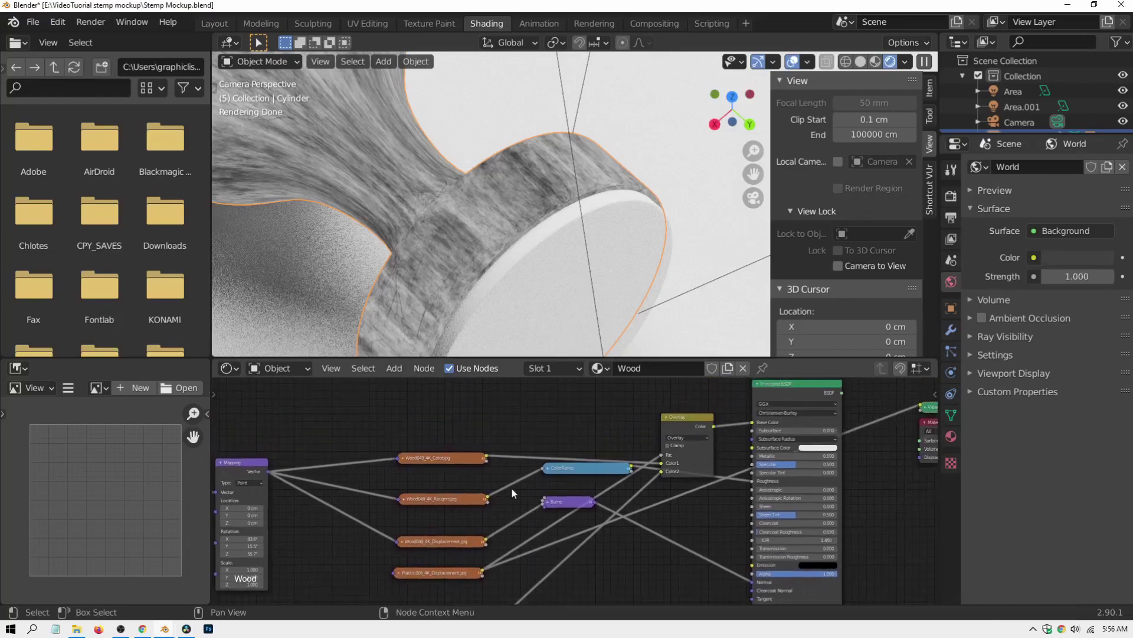
{"action": "left_click", "coordinate": [465, 459], "text": "ctrl+shift"}
{"action": "middle_click_drag", "start_coordinate": [703, 418], "coordinate": [629, 476]}
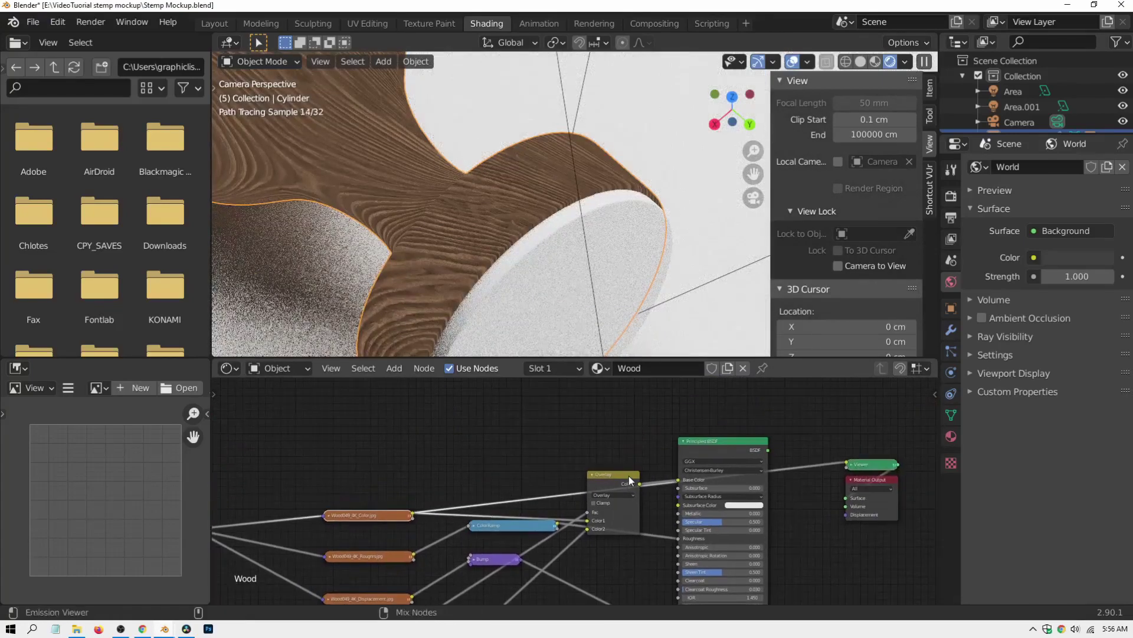
{"action": "left_click", "coordinate": [700, 449], "text": "ctrl+shift"}
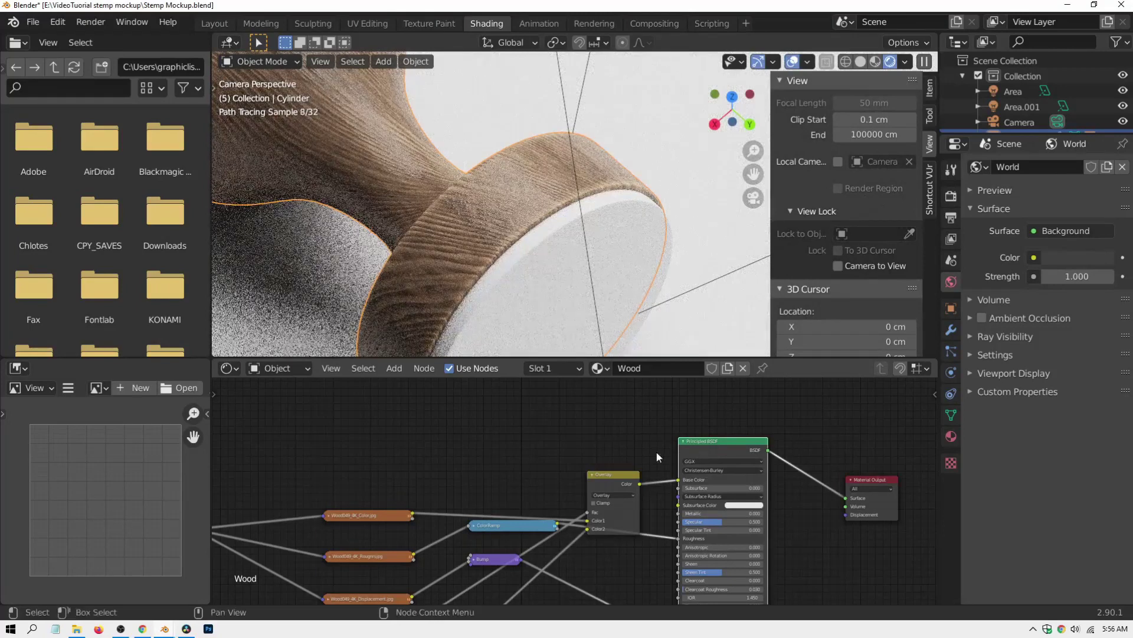
Step: Move the wood color texture and Overlay nodes up to free space between them, above the roughness ColorRamp
{"action": "middle_click_drag", "start_coordinate": [529, 462], "coordinate": [611, 432]}
{"action": "scroll", "coordinate": [546, 458], "scroll_direction": "up", "scroll_amount": 1}
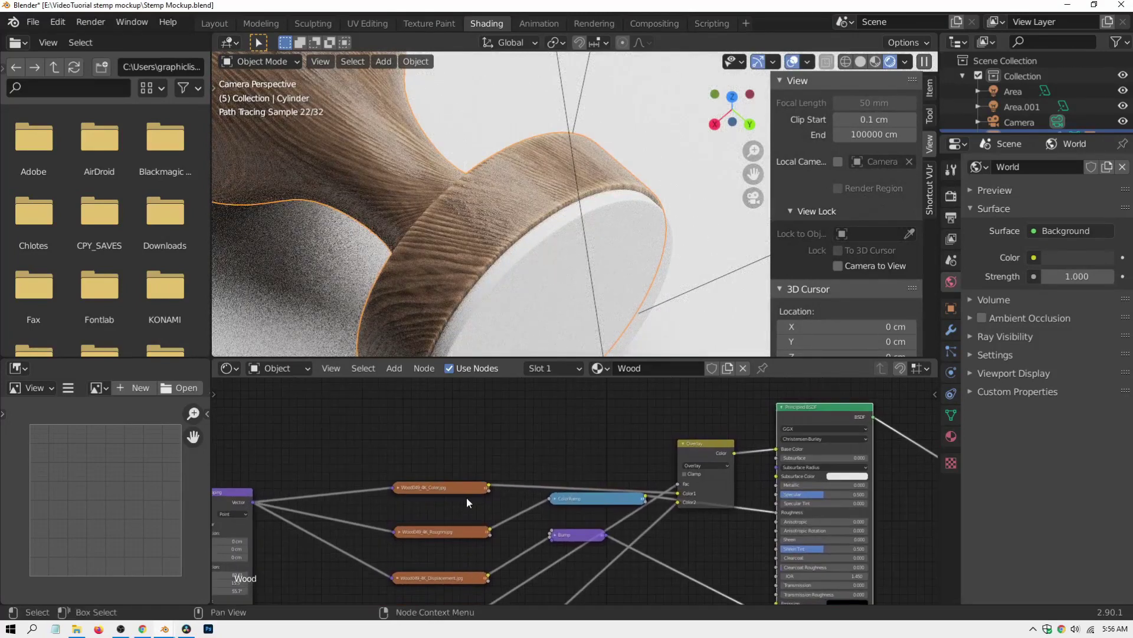
{"action": "middle_click_drag", "start_coordinate": [530, 469], "coordinate": [527, 491]}
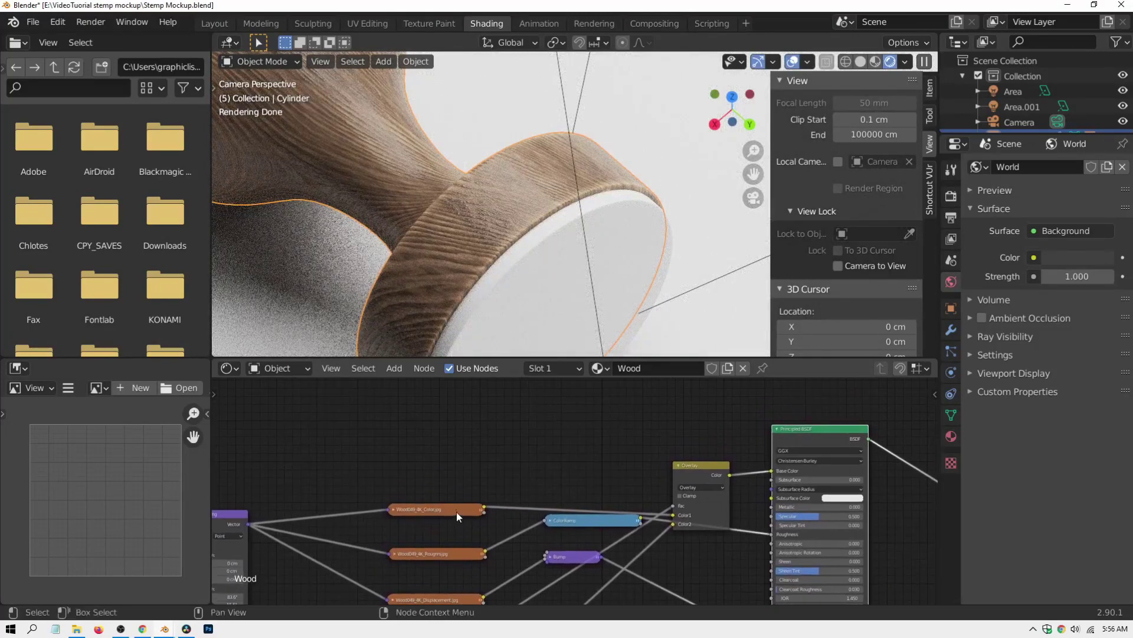
{"action": "left_click_drag", "start_coordinate": [457, 516], "coordinate": [451, 467]}
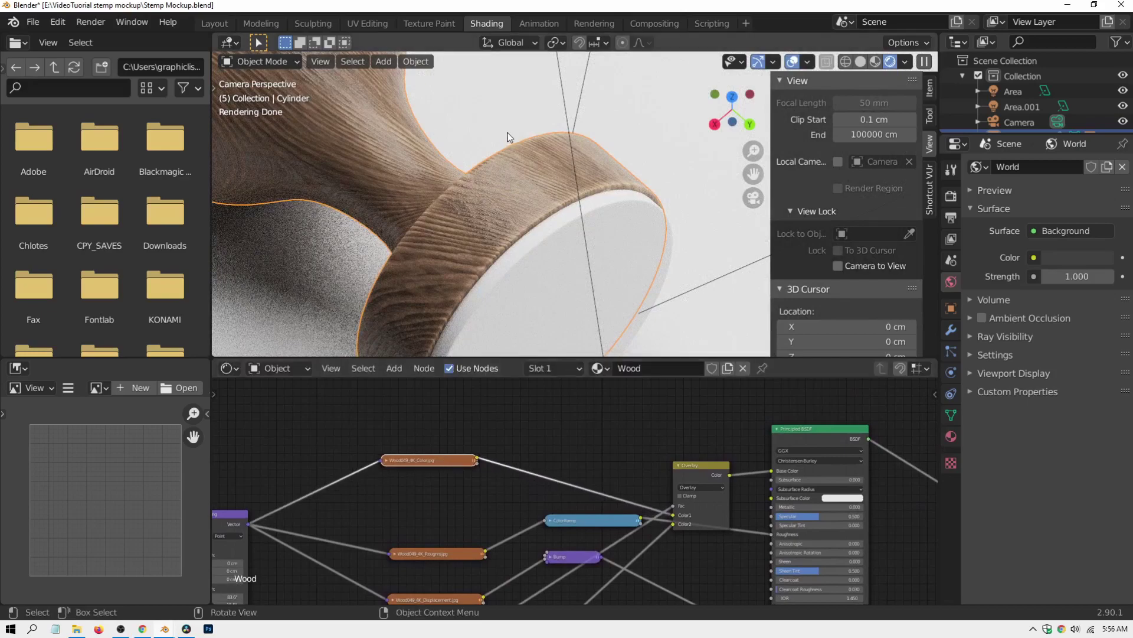
{"action": "scroll", "coordinate": [509, 137], "scroll_direction": "down", "scroll_amount": 2}
{"action": "middle_click_drag", "start_coordinate": [488, 176], "coordinate": [533, 210], "text": "shift"}
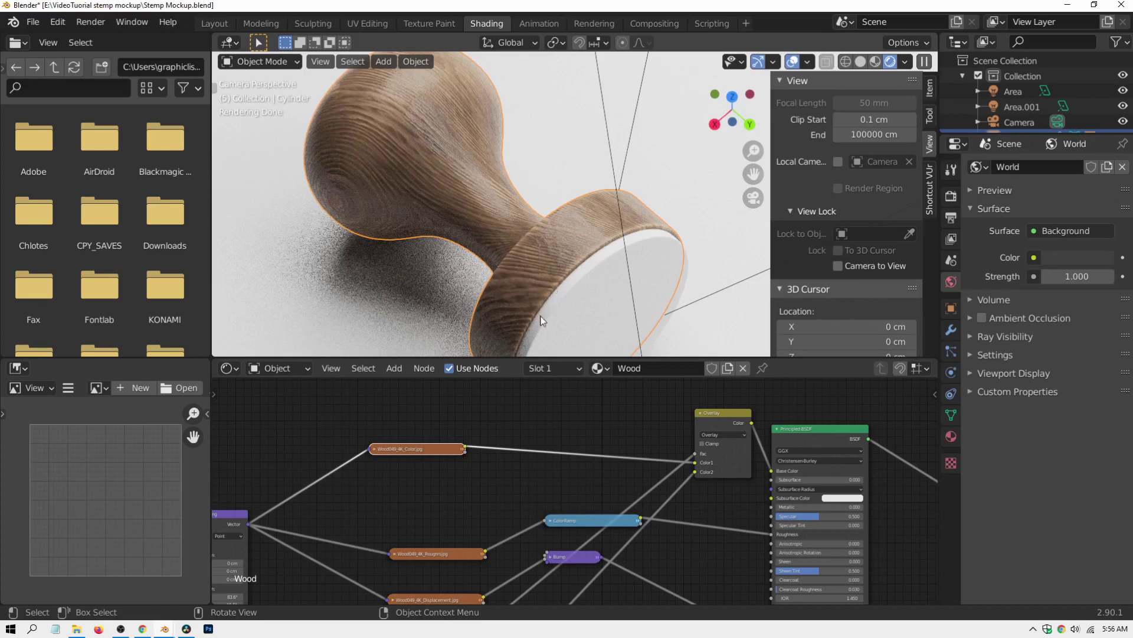
Step: Insert a MixRGB node on the link between the wood color texture and the Overlay's Color1, and align the neighbouring nodes
{"action": "middle_click_drag", "start_coordinate": [568, 410], "coordinate": [418, 423]}
{"action": "scroll", "coordinate": [439, 416], "scroll_direction": "up", "scroll_amount": 1}
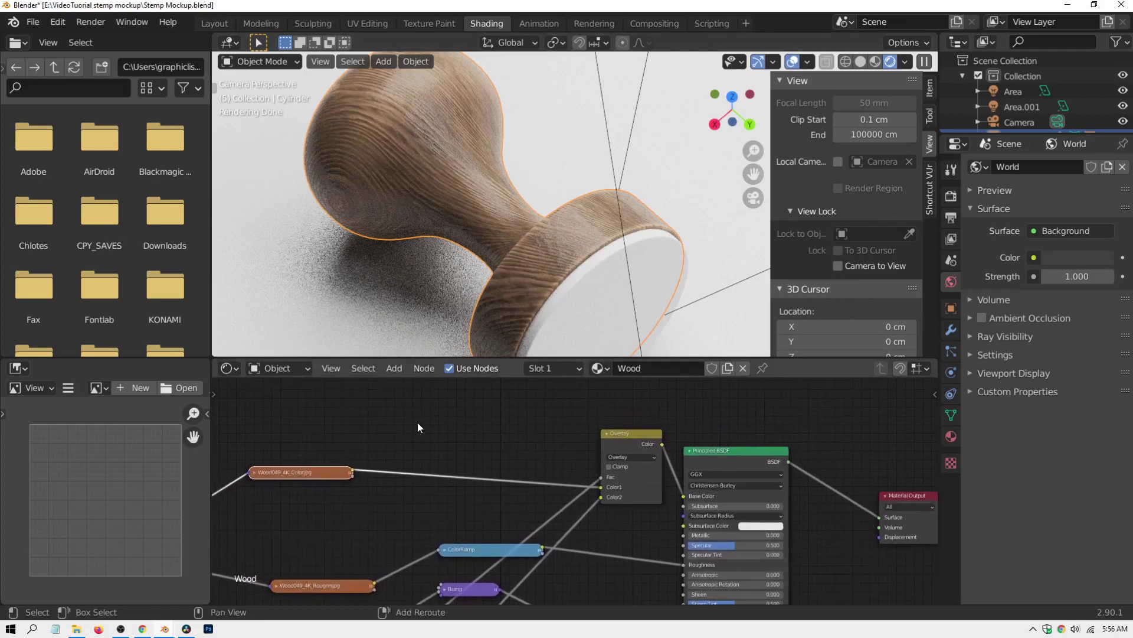
{"action": "key", "text": "shift+a"}
{"action": "mouse_move", "coordinate": [417, 438]}
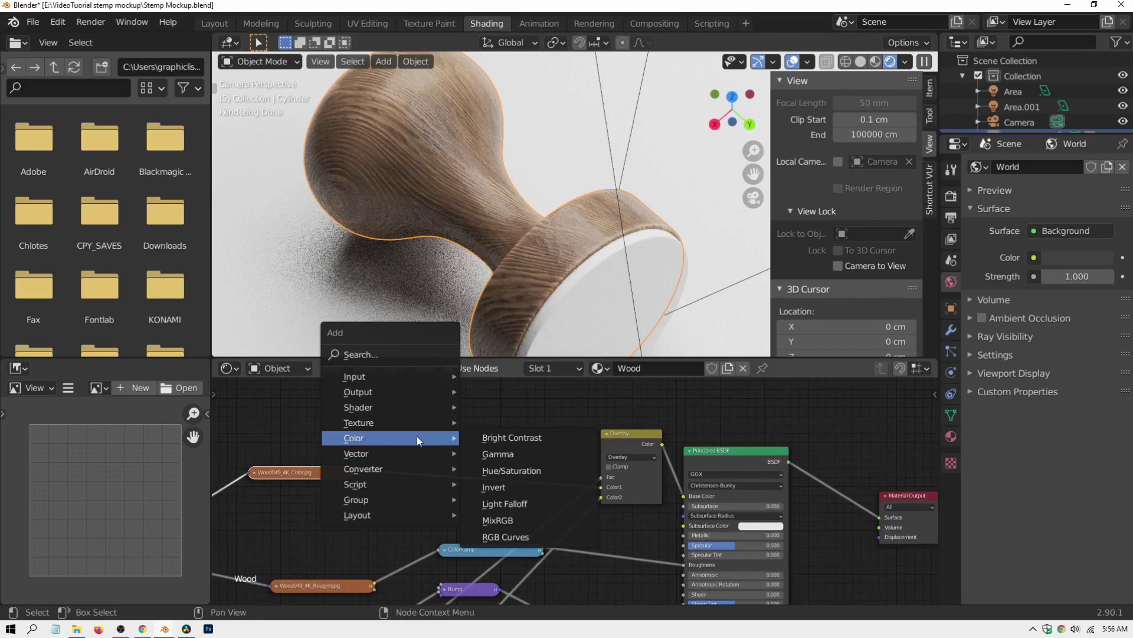
{"action": "left_click", "coordinate": [497, 520]}
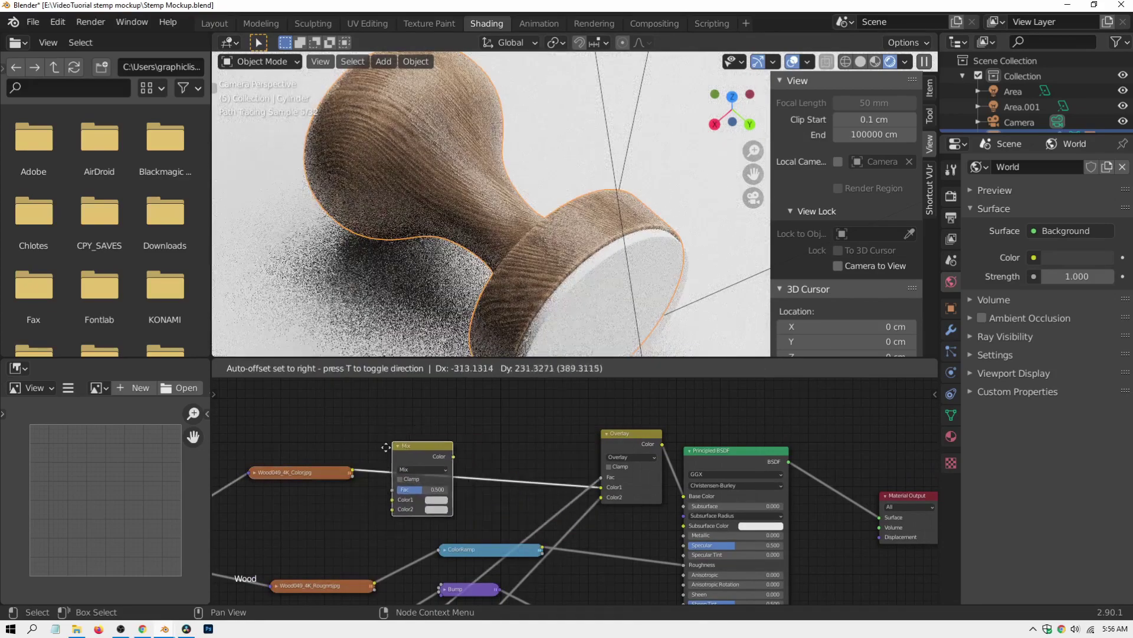
{"action": "left_click", "coordinate": [427, 420]}
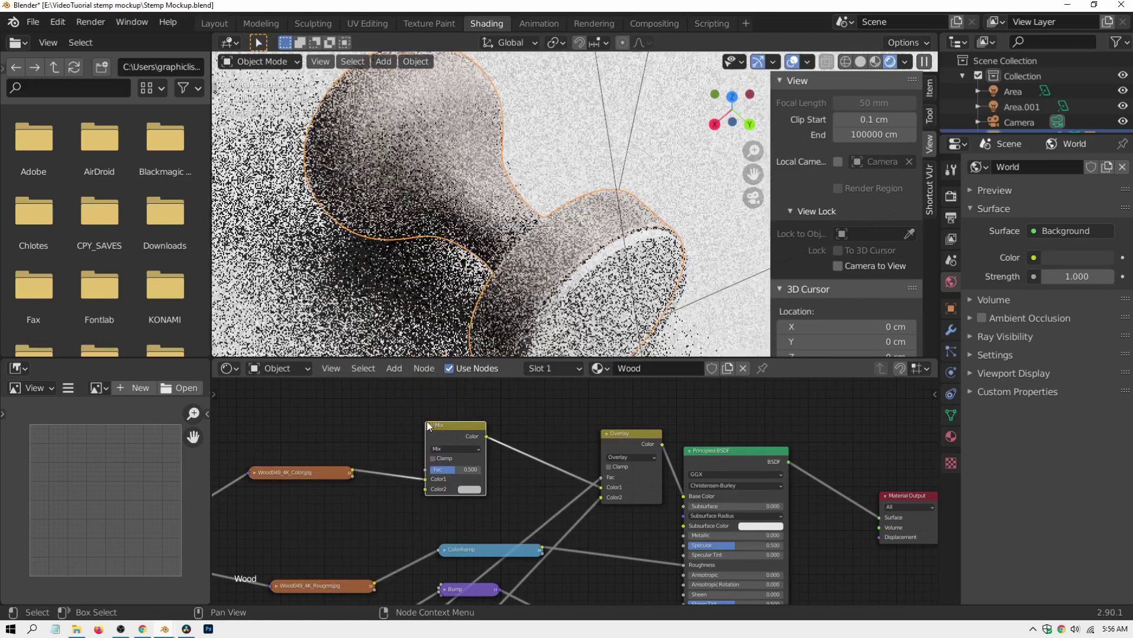
{"action": "left_click_drag", "start_coordinate": [631, 438], "coordinate": [625, 422]}
{"action": "left_click_drag", "start_coordinate": [264, 474], "coordinate": [272, 464]}
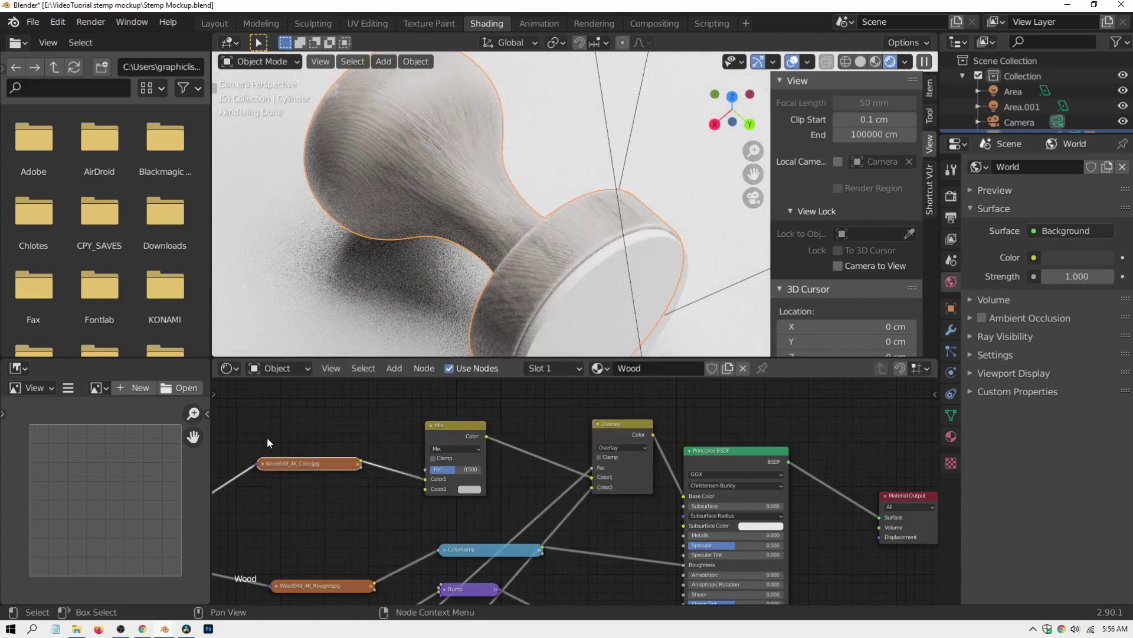
Step: Set the new mix node's blending mode to Add and its Color2 to a saturated orange with hue 0.103
{"action": "scroll", "coordinate": [424, 441], "scroll_direction": "up", "scroll_amount": 1}
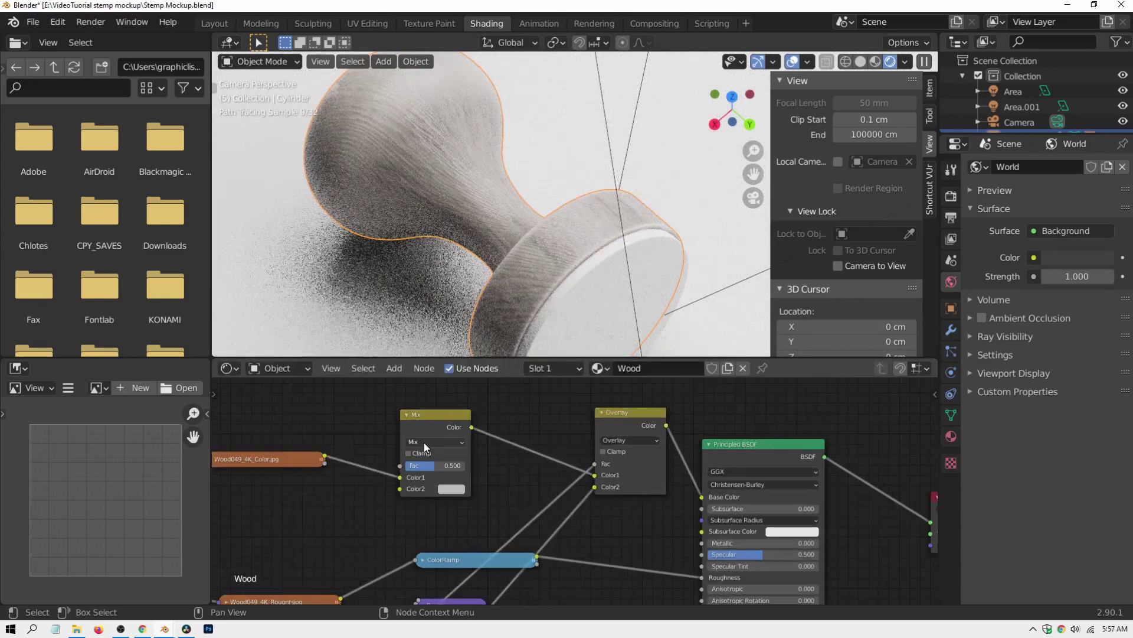
{"action": "left_click", "coordinate": [423, 441]}
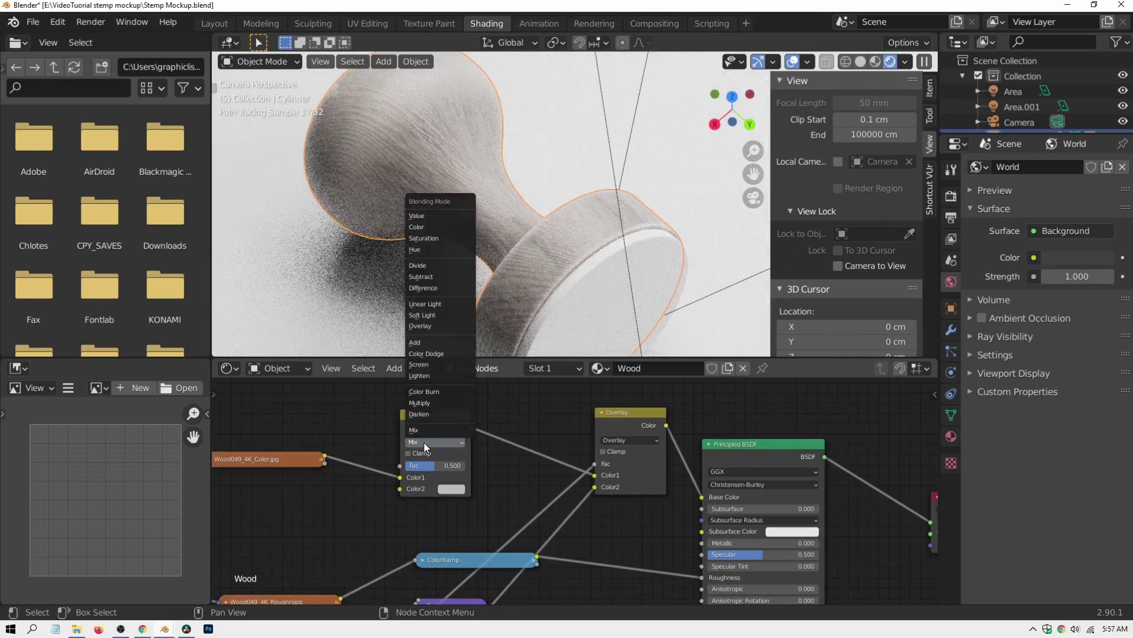
{"action": "left_click", "coordinate": [425, 341]}
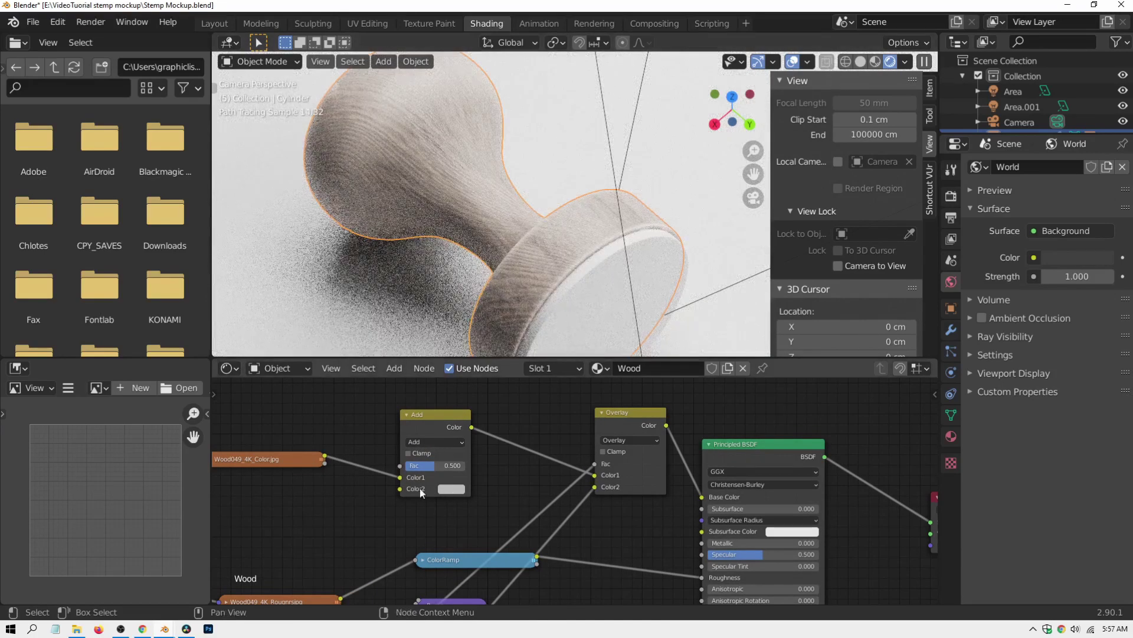
{"action": "left_click", "coordinate": [448, 489]}
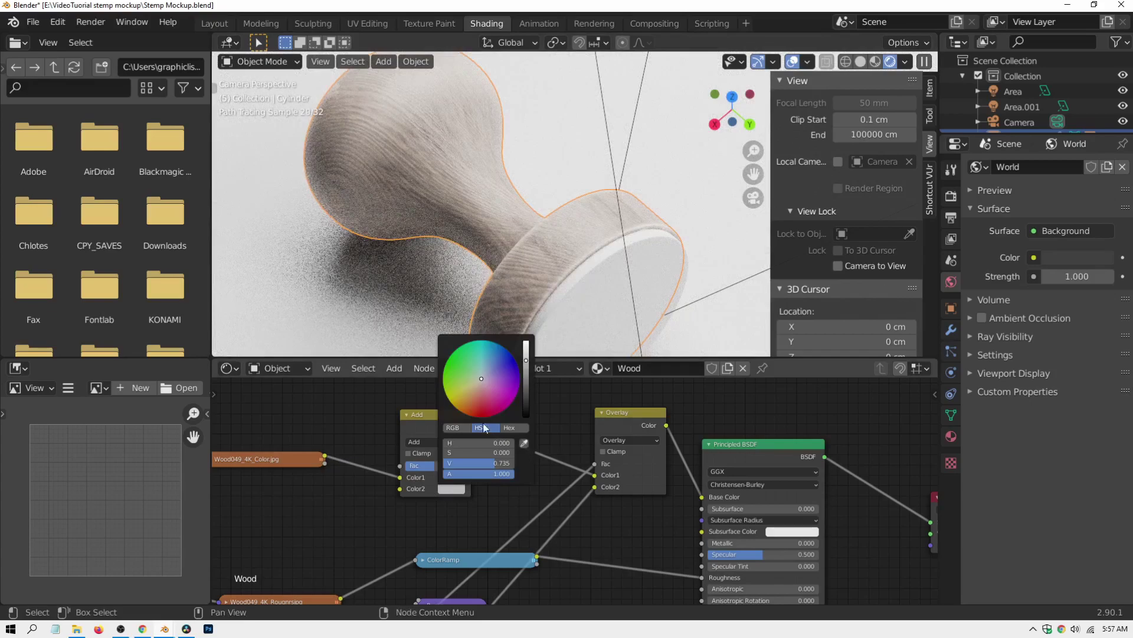
{"action": "left_click_drag", "start_coordinate": [479, 380], "coordinate": [459, 408]}
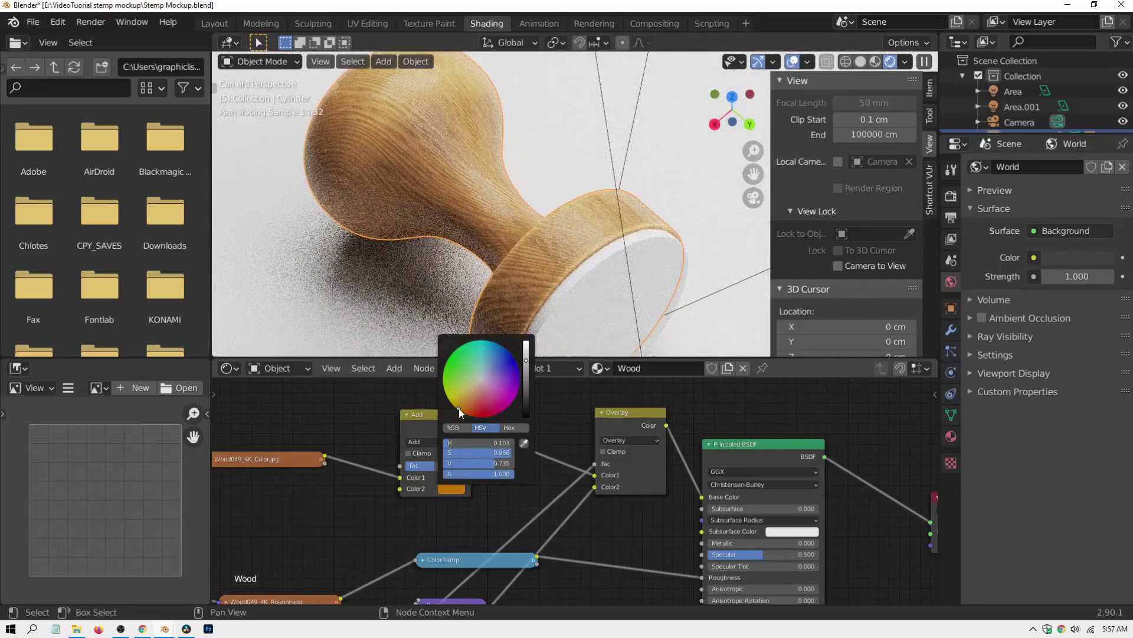
Step: Set the Add node's Fac to 0.149 and check the wood tint on the whole stamp
{"action": "left_click_drag", "start_coordinate": [440, 465], "coordinate": [416, 466]}
{"action": "scroll", "coordinate": [489, 466], "scroll_direction": "down", "scroll_amount": 1}
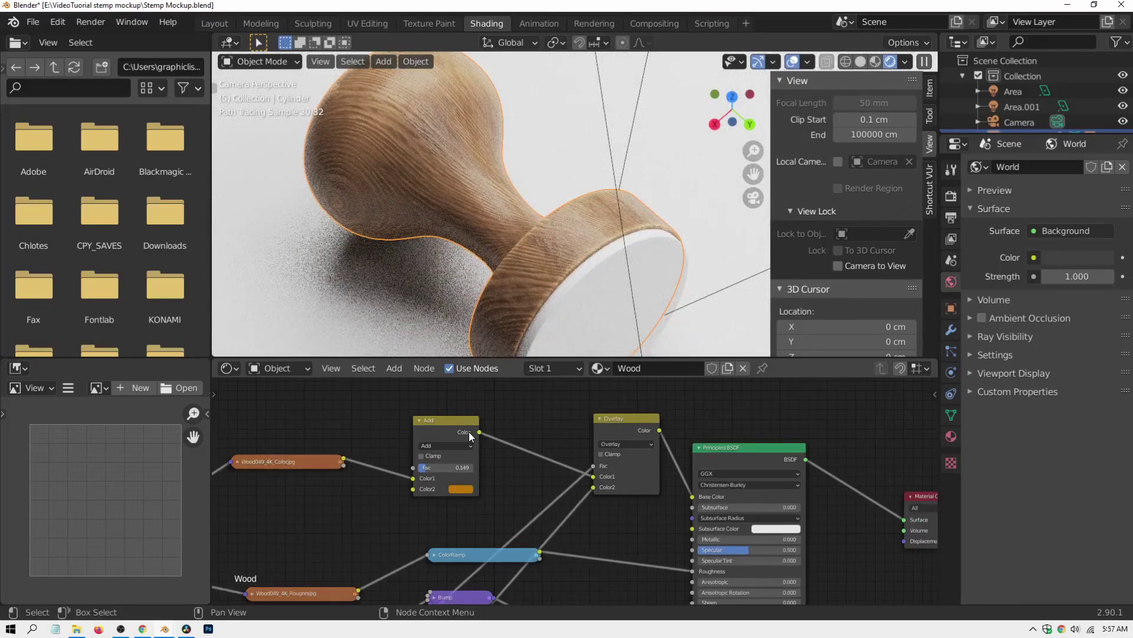
{"action": "scroll", "coordinate": [521, 296], "scroll_direction": "down", "scroll_amount": 4}
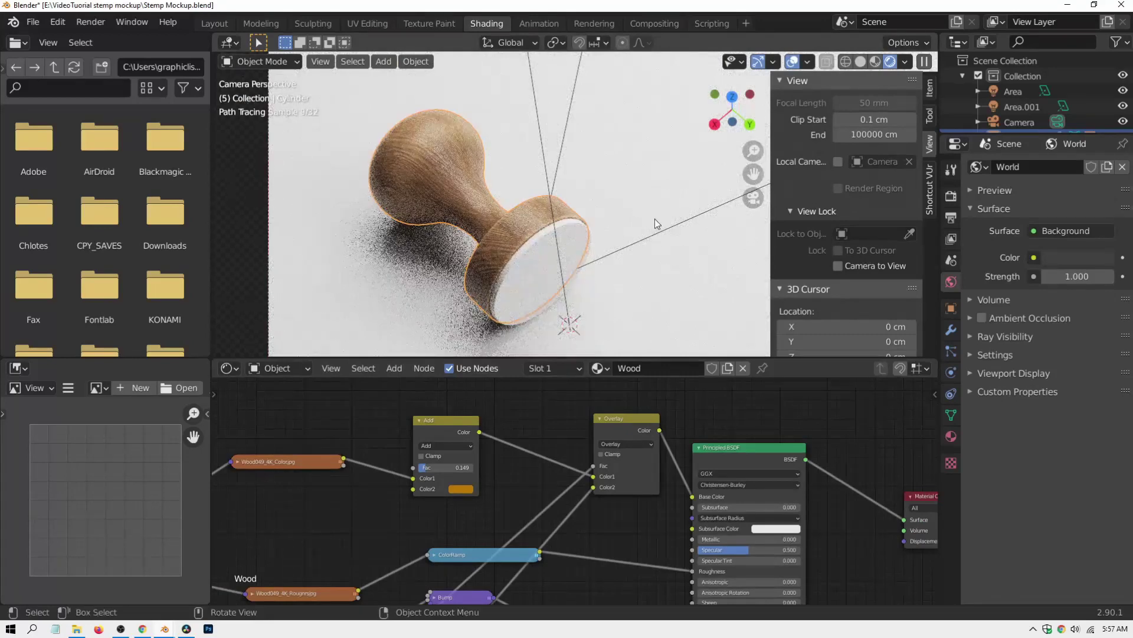
{"action": "left_click", "coordinate": [428, 279]}
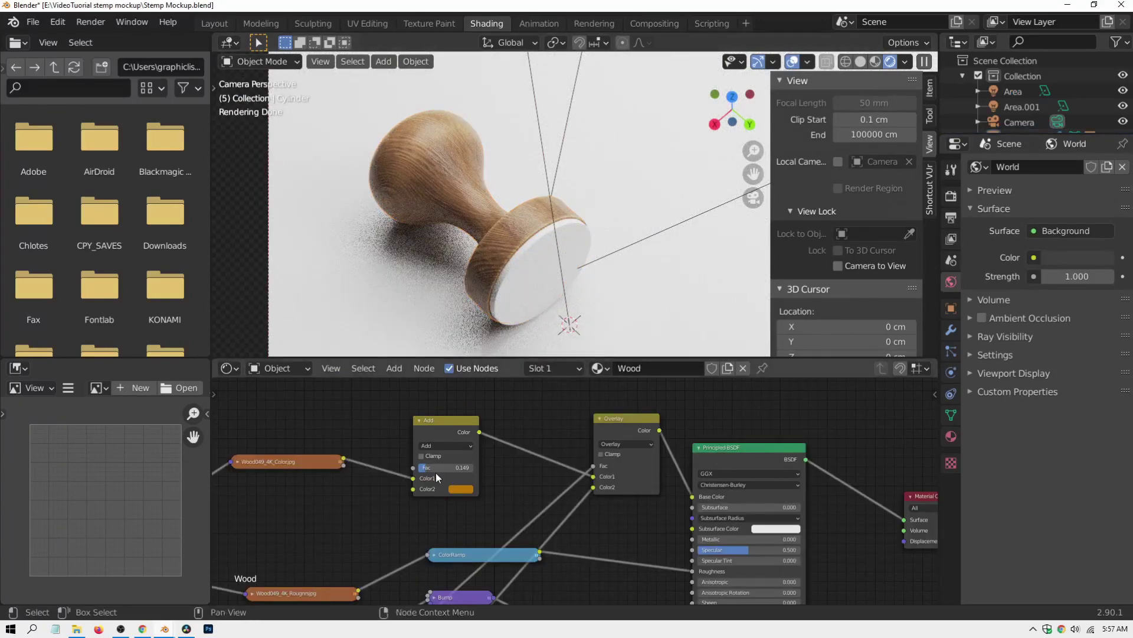
Step: Set the Add node's Fac to 0.240 and toggle the node's mute to compare the wood with and without the tint
{"action": "left_click_drag", "start_coordinate": [436, 472], "coordinate": [449, 472]}
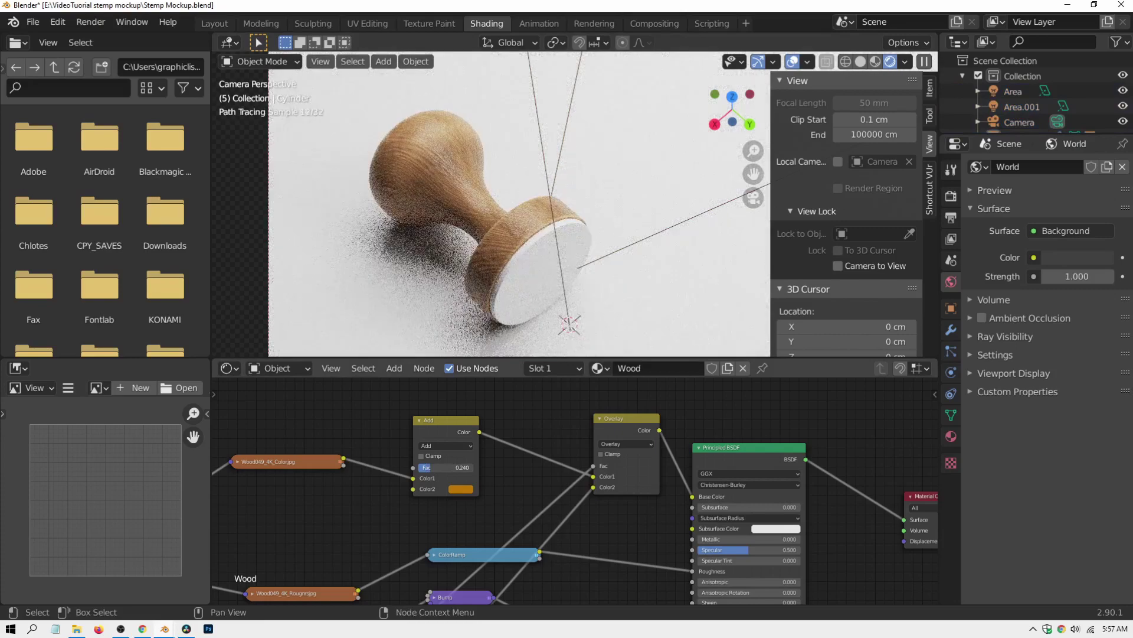
{"action": "middle_click_drag", "start_coordinate": [552, 409], "coordinate": [537, 418]}
{"action": "left_click_drag", "start_coordinate": [443, 427], "coordinate": [444, 421]}
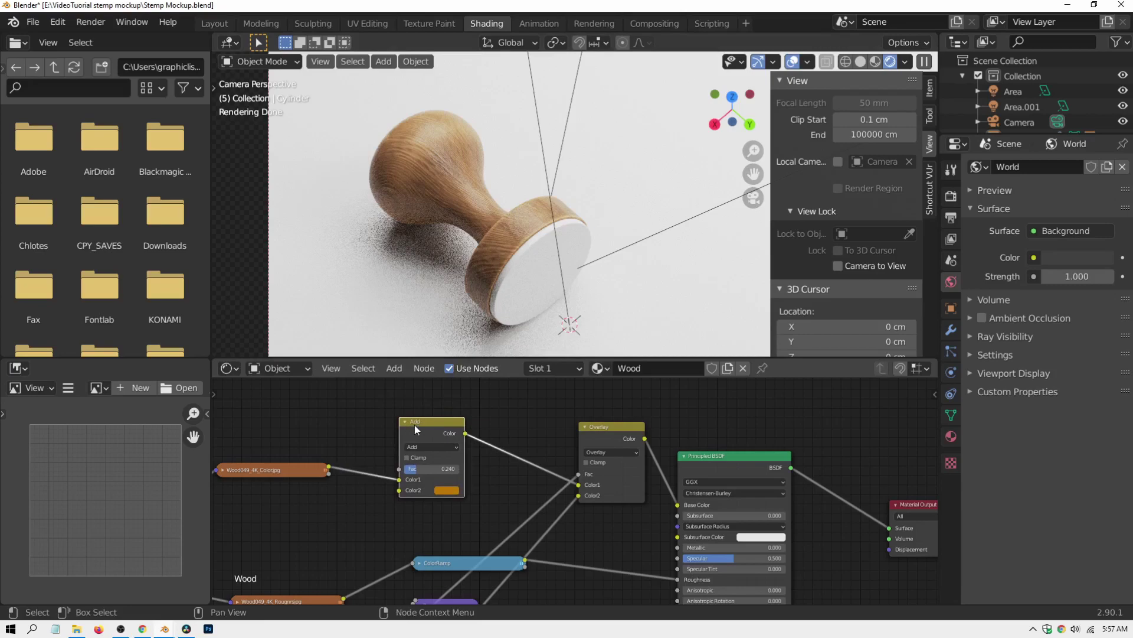
{"action": "key", "text": "m"}
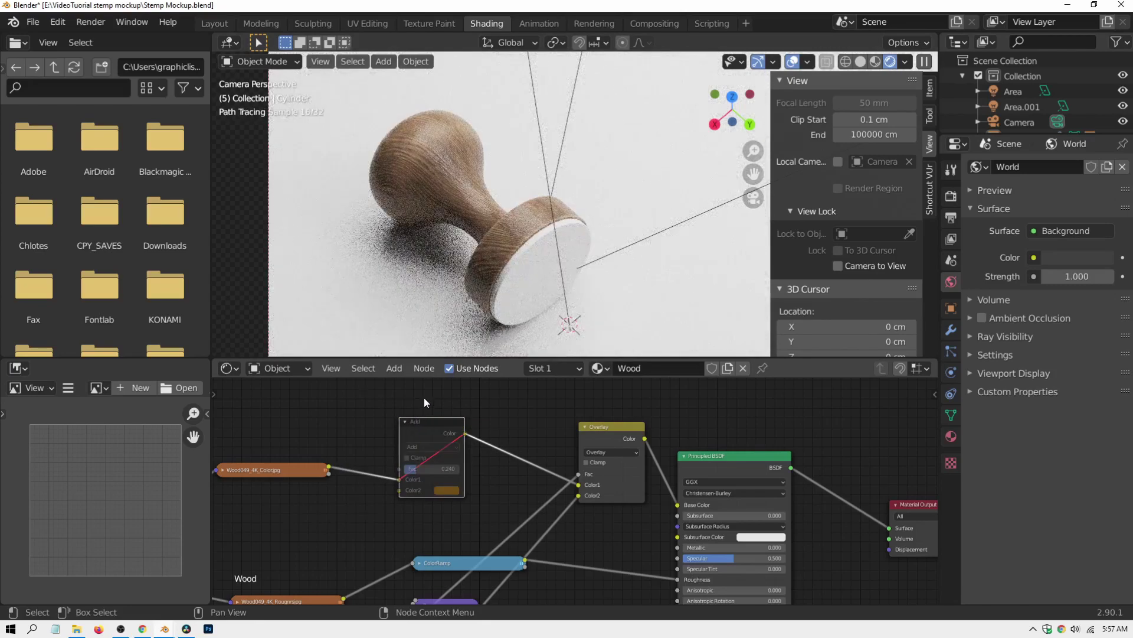
{"action": "key", "text": "m"}
{"action": "key", "text": "m"}
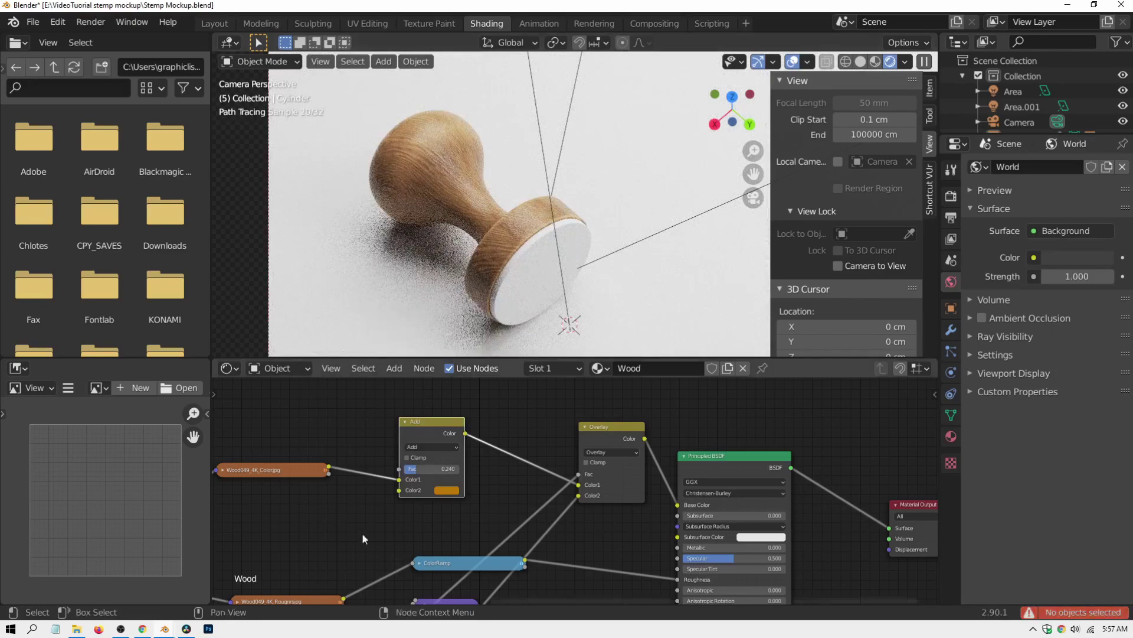
{"action": "key", "text": "m"}
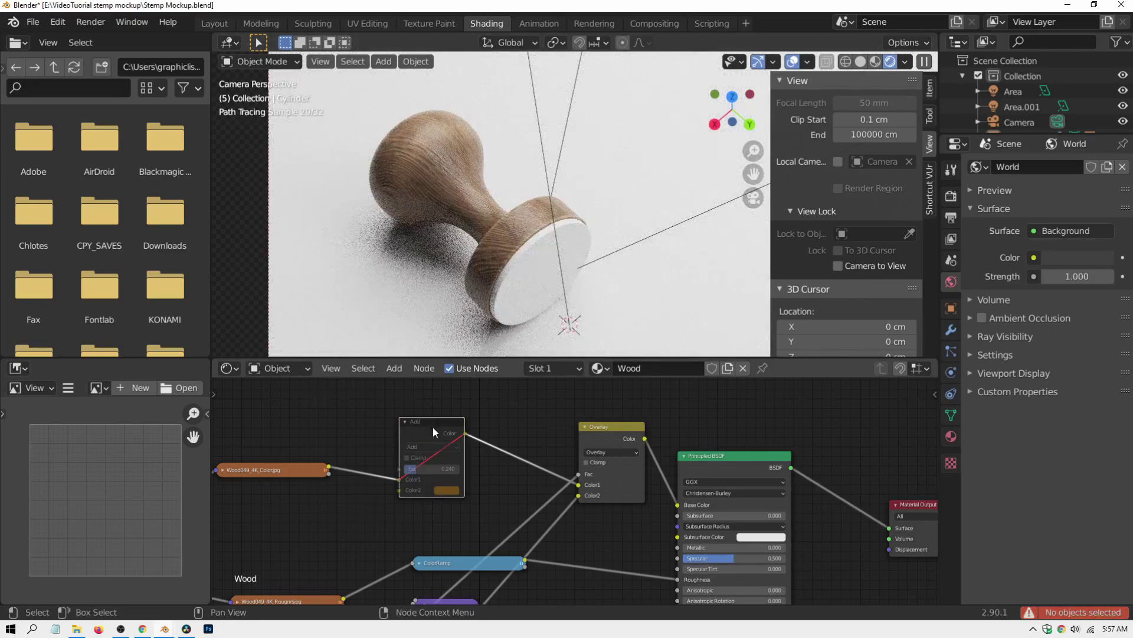
{"action": "key", "text": "m"}
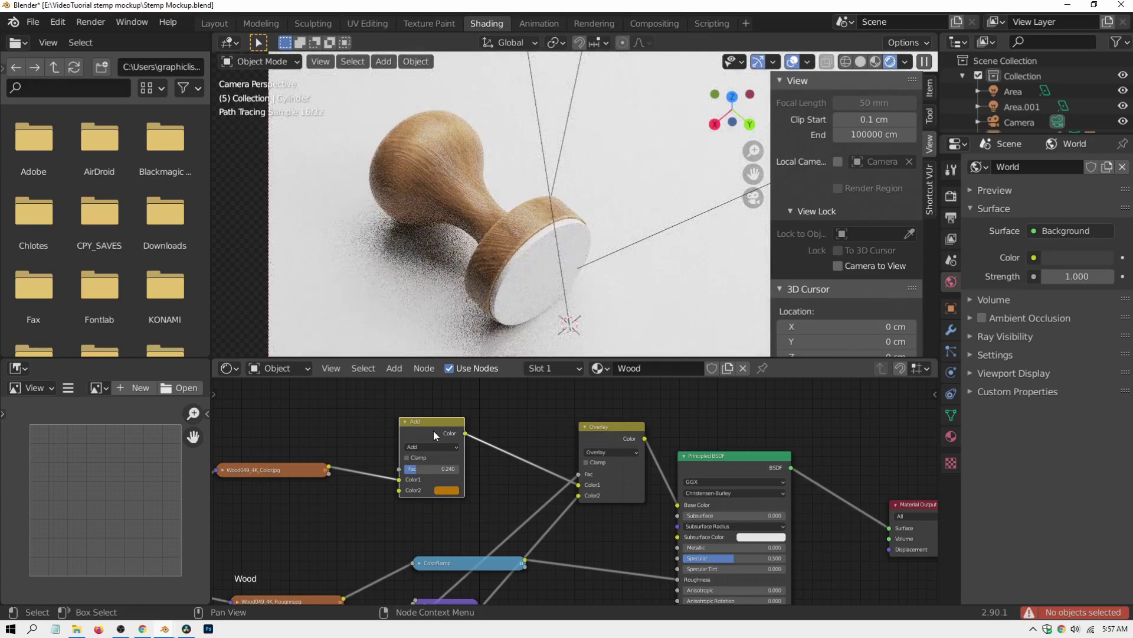
Step: Shift the Add node's Color2 to a slightly yellower, less saturated orange and compare the stamp with the node muted and unmuted
{"action": "left_click", "coordinate": [448, 491]}
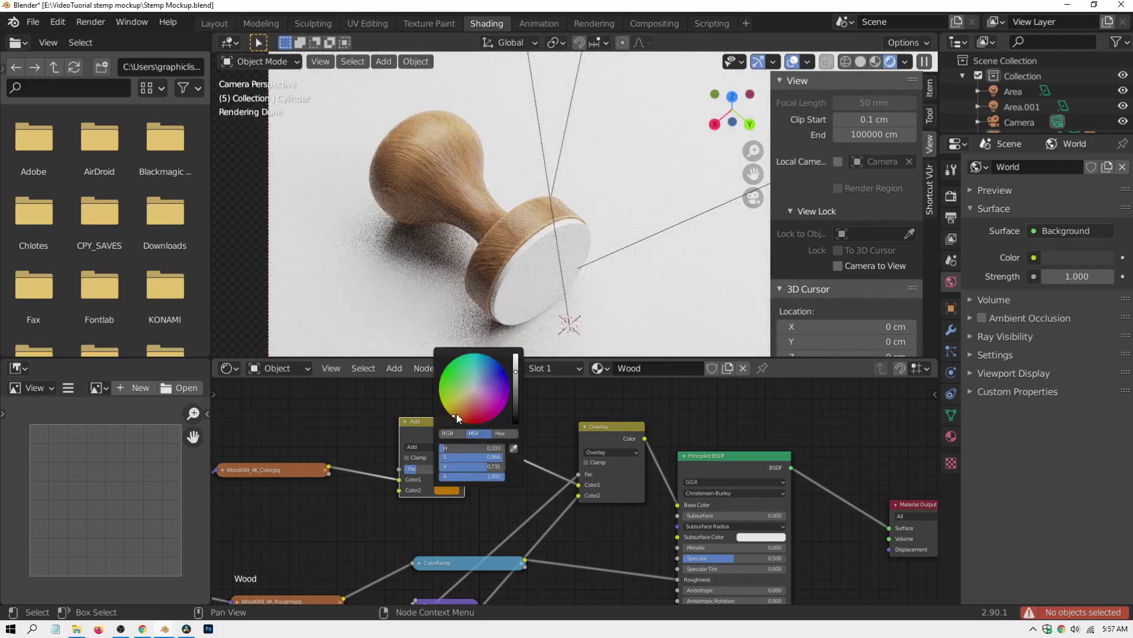
{"action": "left_click", "coordinate": [456, 413]}
{"action": "left_click", "coordinate": [453, 412]}
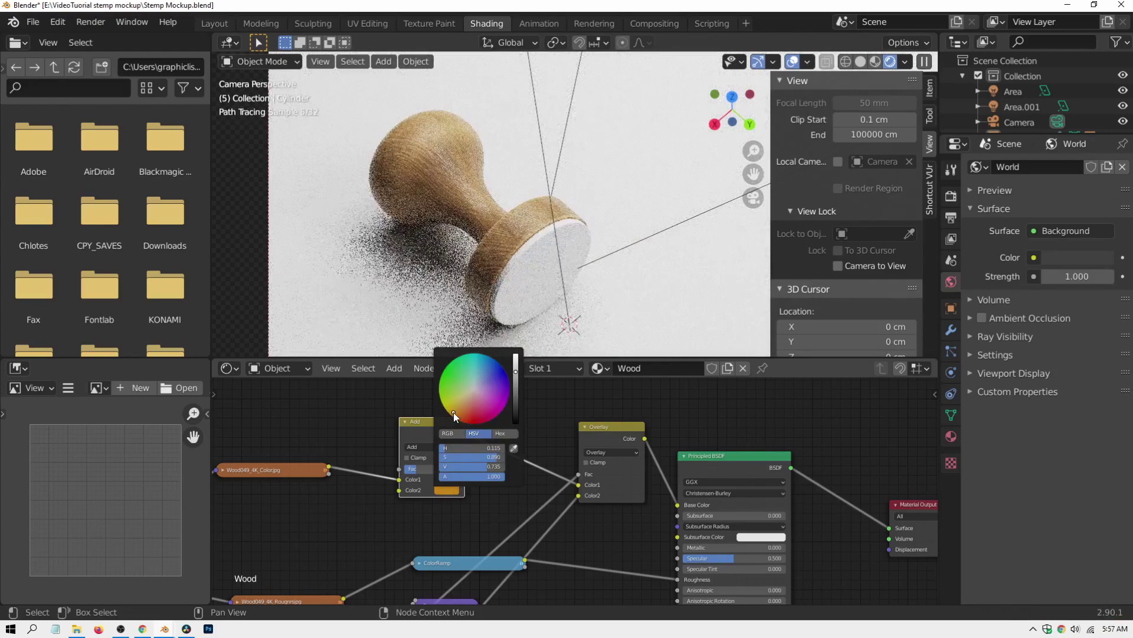
{"action": "left_click", "coordinate": [455, 412]}
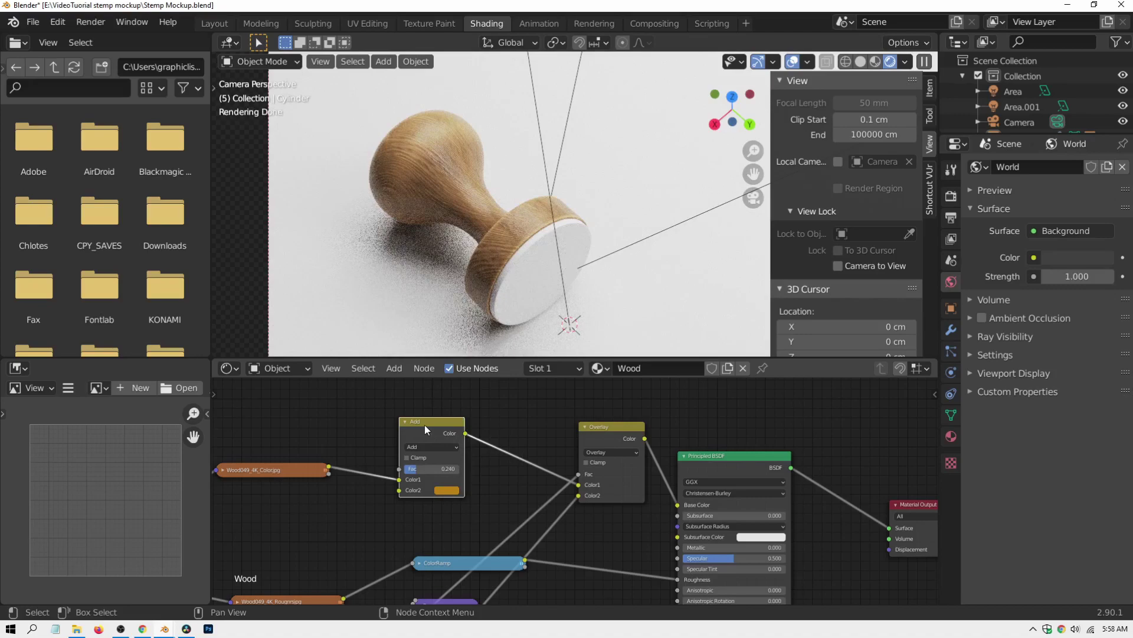
{"action": "key", "text": "m"}
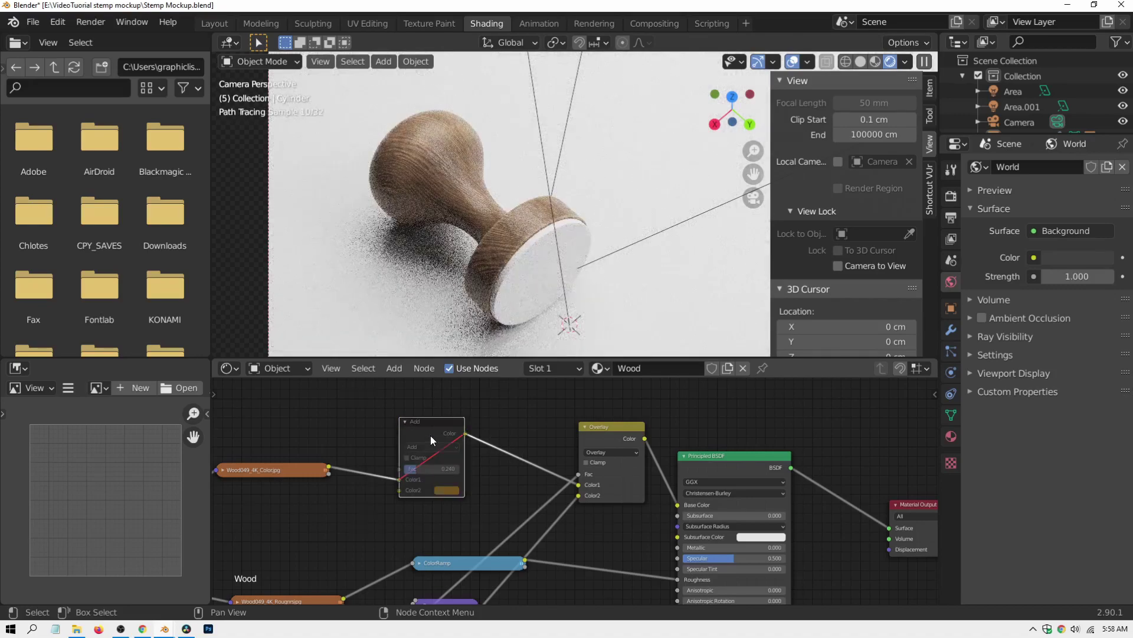
{"action": "key", "text": "m"}
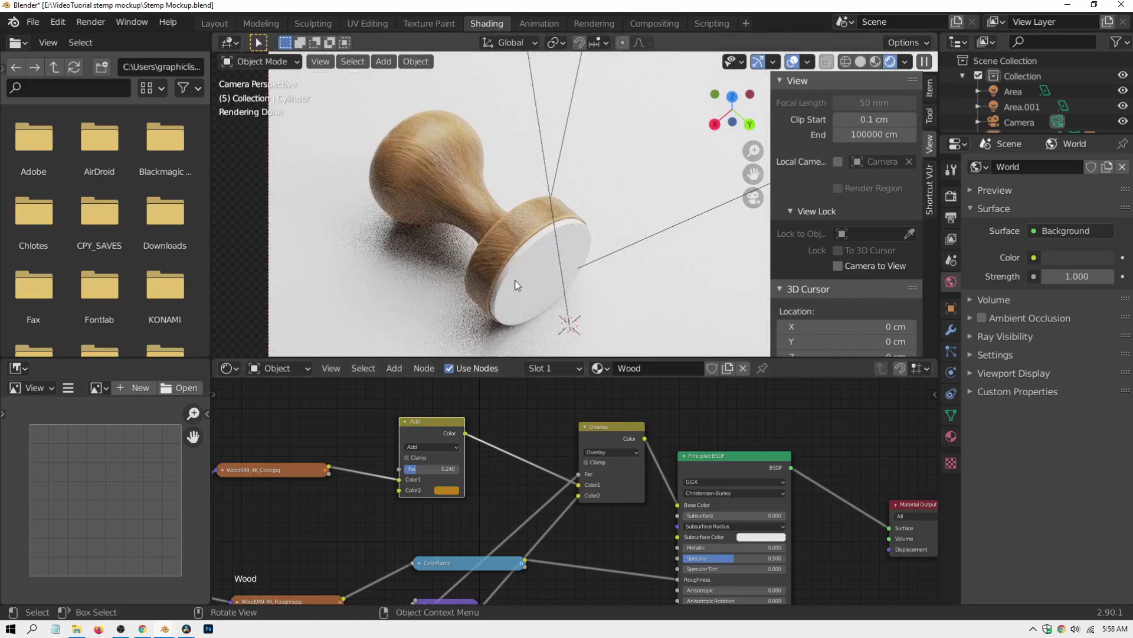
{"action": "scroll", "coordinate": [519, 404], "scroll_direction": "down", "scroll_amount": 2}
{"action": "scroll", "coordinate": [522, 251], "scroll_direction": "up", "scroll_amount": 5}
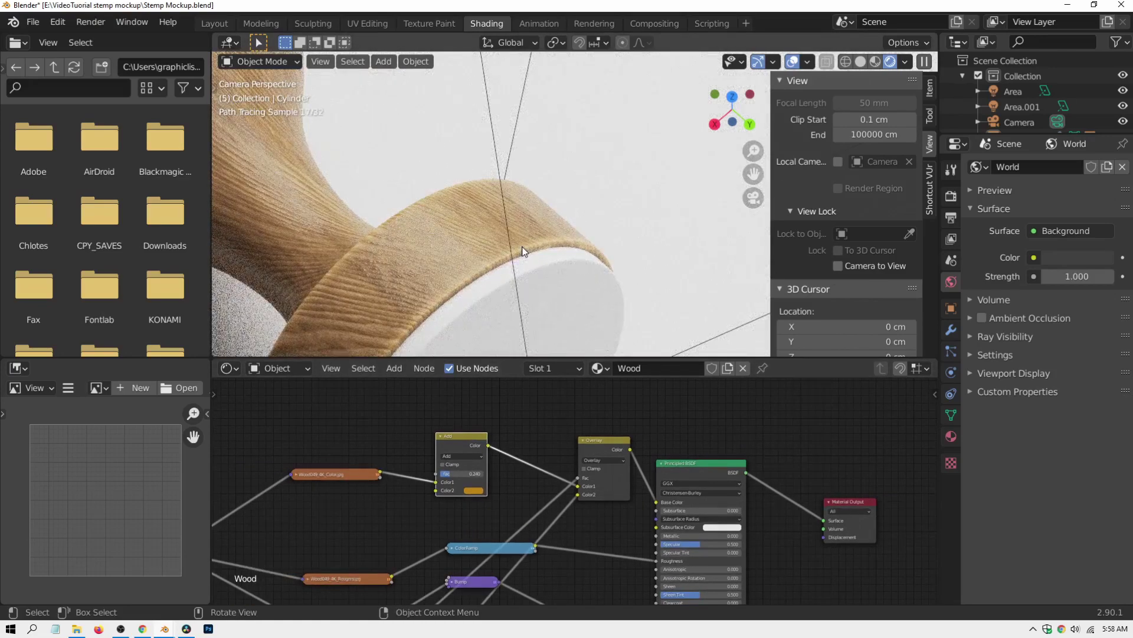
{"action": "scroll", "coordinate": [522, 251], "scroll_direction": "down", "scroll_amount": 5}
Step: Collapse the Add and Overlay nodes and move the wood roughness texture node up beneath the color texture
{"action": "scroll", "coordinate": [536, 395], "scroll_direction": "down", "scroll_amount": 2}
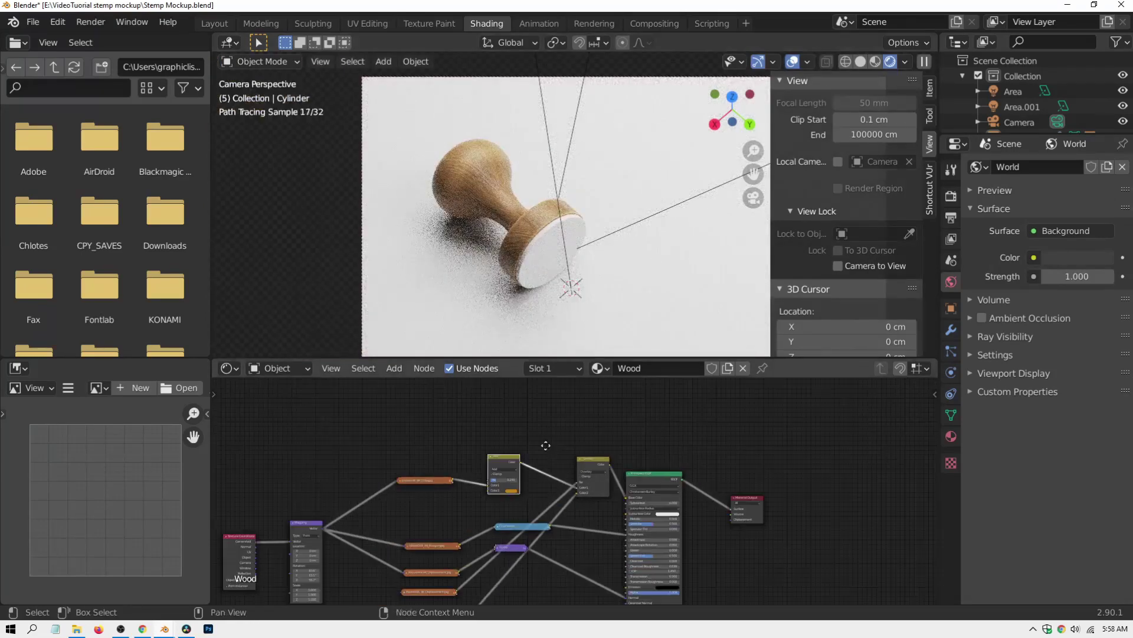
{"action": "left_click", "coordinate": [461, 419]}
{"action": "mouse_move", "coordinate": [573, 426]}
{"action": "left_mouse_down"}
{"action": "mouse_move", "coordinate": [563, 417]}
{"action": "mouse_move", "coordinate": [571, 439]}
{"action": "left_mouse_up"}
{"action": "left_click", "coordinate": [564, 435]}
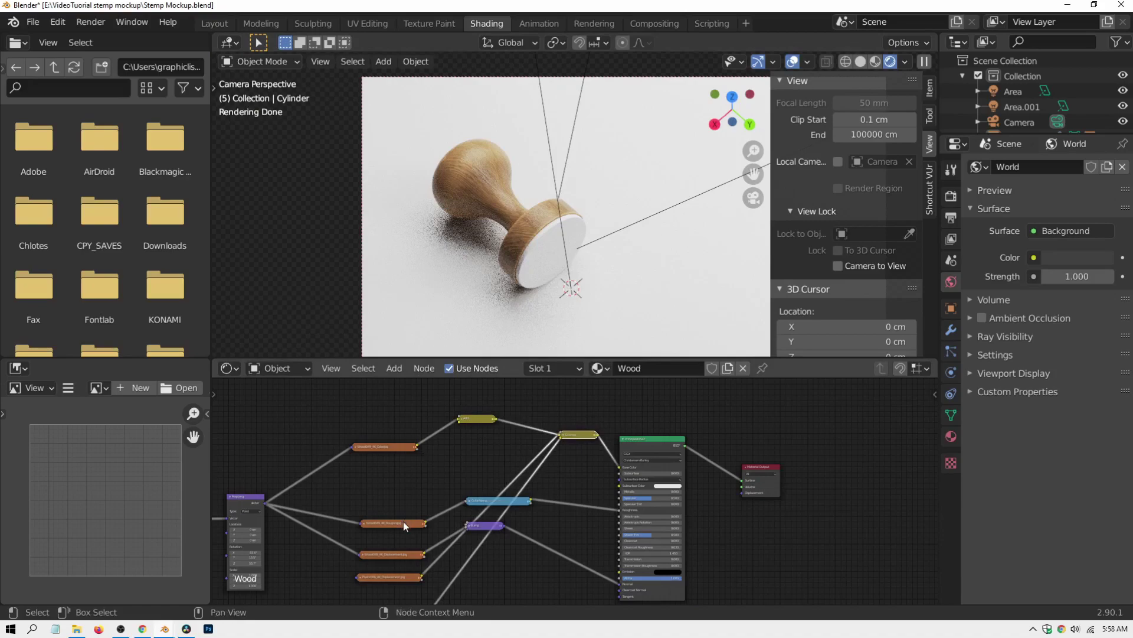
{"action": "left_click_drag", "start_coordinate": [402, 522], "coordinate": [399, 492]}
Step: Select the white disc on the stamp's base and assign the existing Wood material to it
{"action": "scroll", "coordinate": [535, 263], "scroll_direction": "up", "scroll_amount": 4}
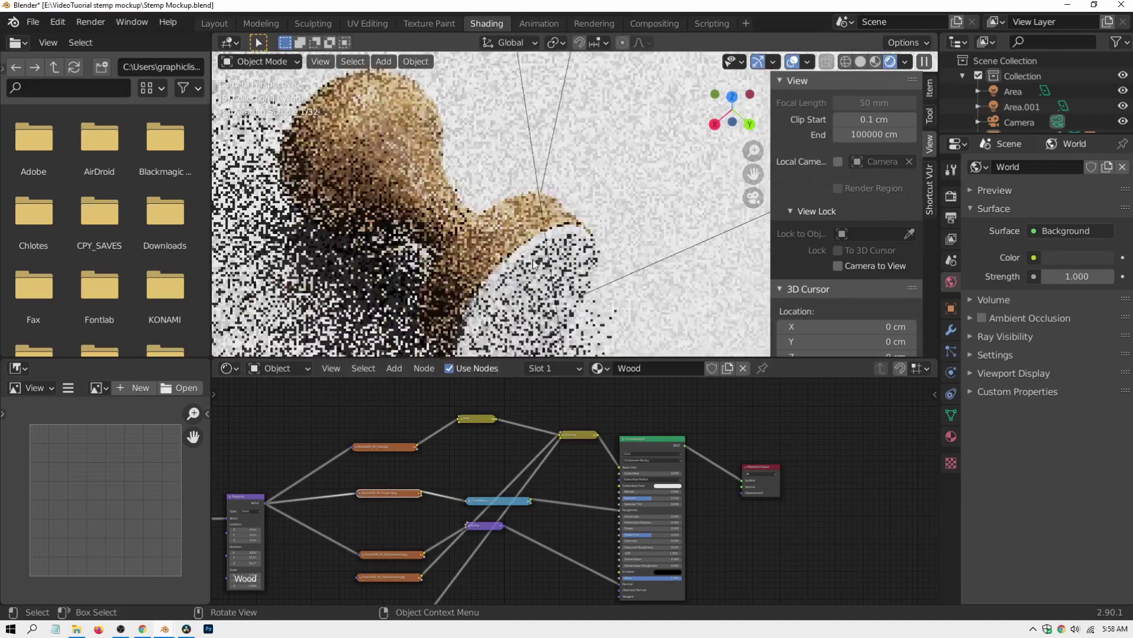
{"action": "left_click", "coordinate": [504, 310]}
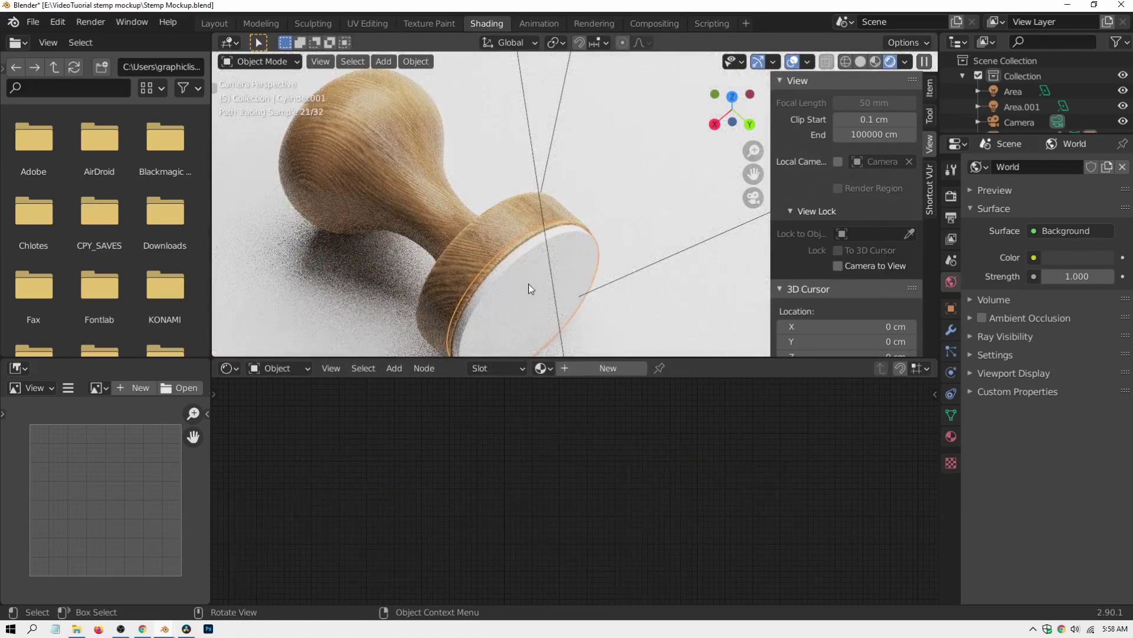
{"action": "left_click", "coordinate": [519, 288]}
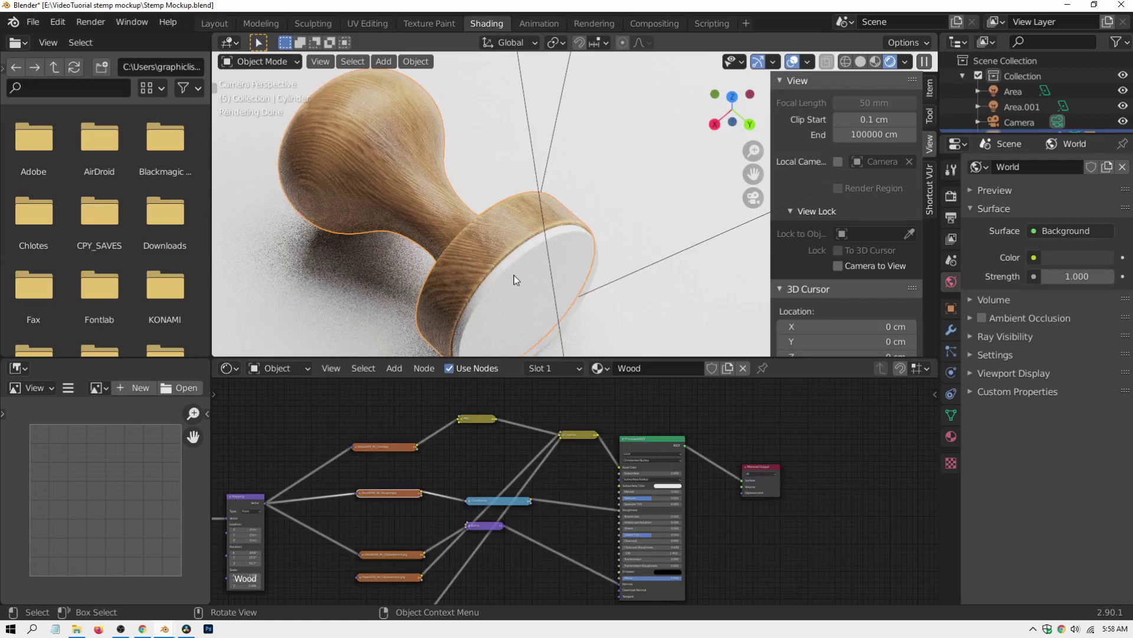
{"action": "scroll", "coordinate": [484, 508], "scroll_direction": "down", "scroll_amount": 3}
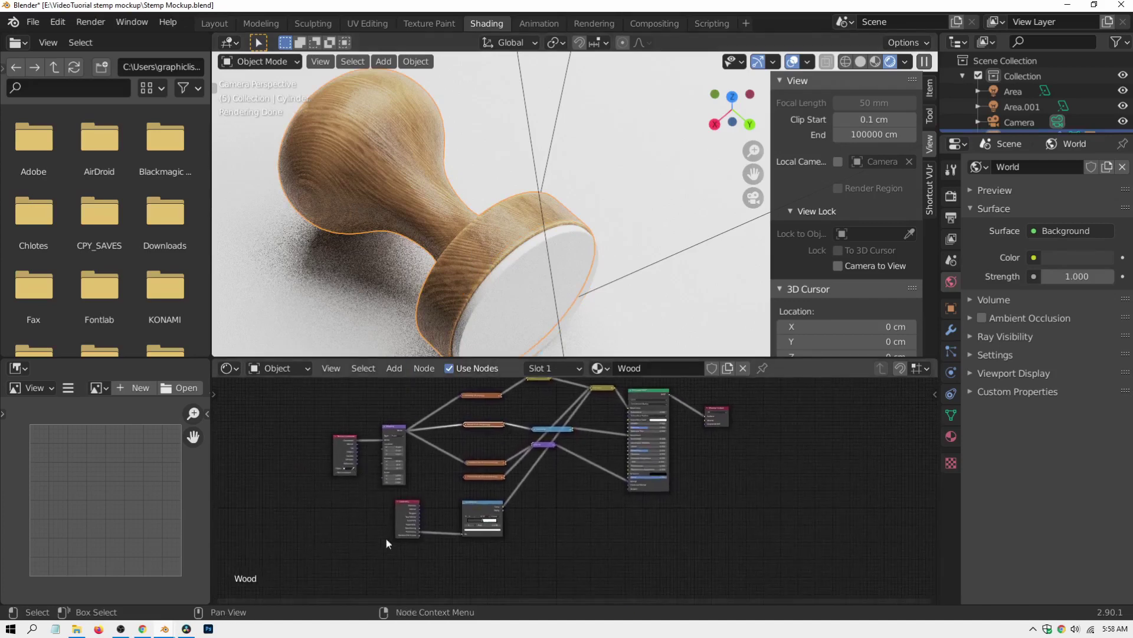
{"action": "middle_click_drag", "start_coordinate": [594, 402], "coordinate": [582, 440]}
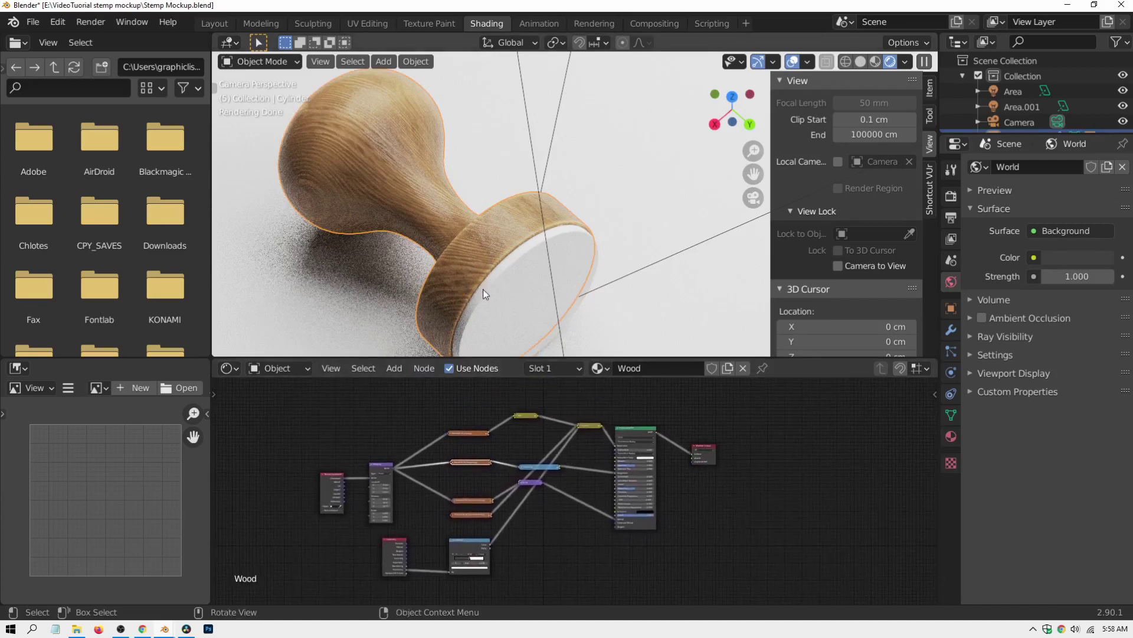
{"action": "left_click", "coordinate": [575, 430]}
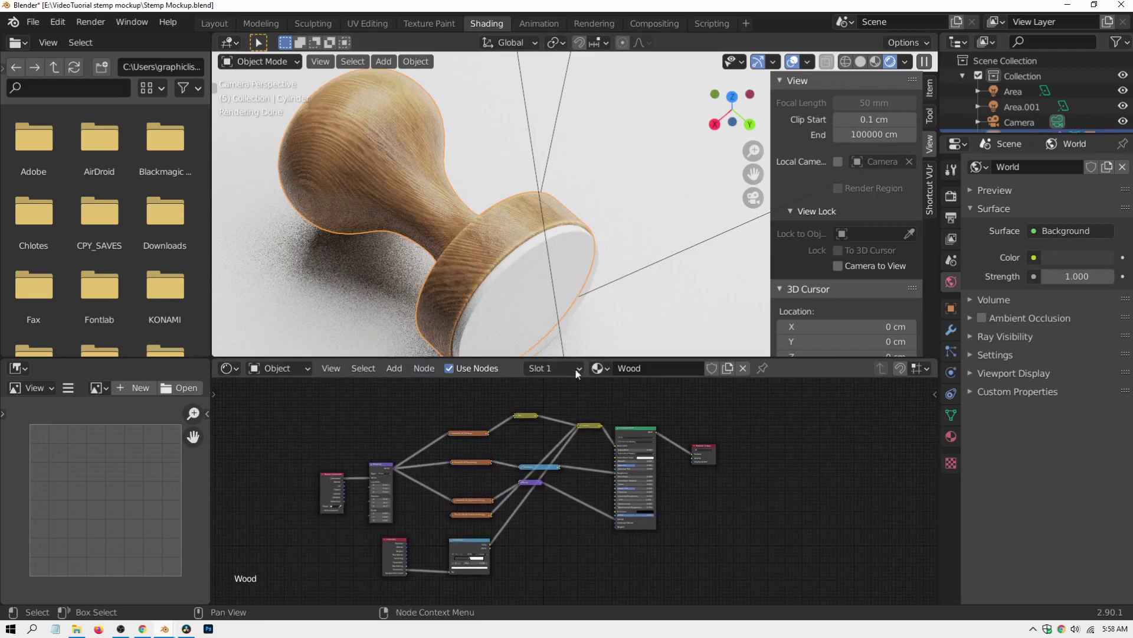
{"action": "left_click", "coordinate": [502, 293]}
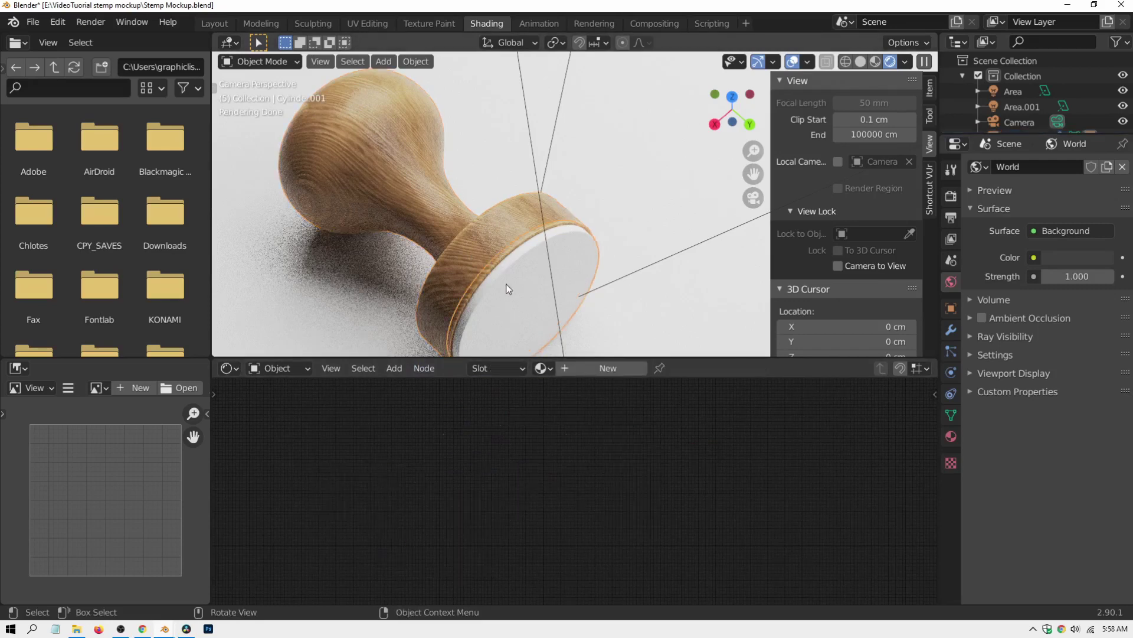
{"action": "left_click", "coordinate": [543, 367]}
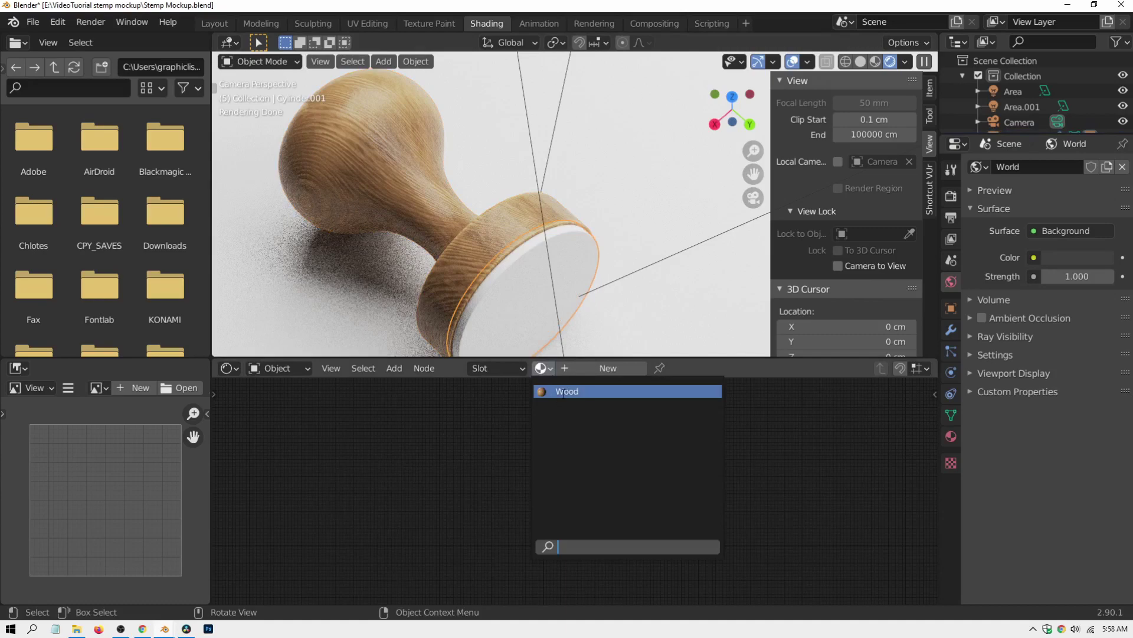
{"action": "left_click", "coordinate": [562, 392]}
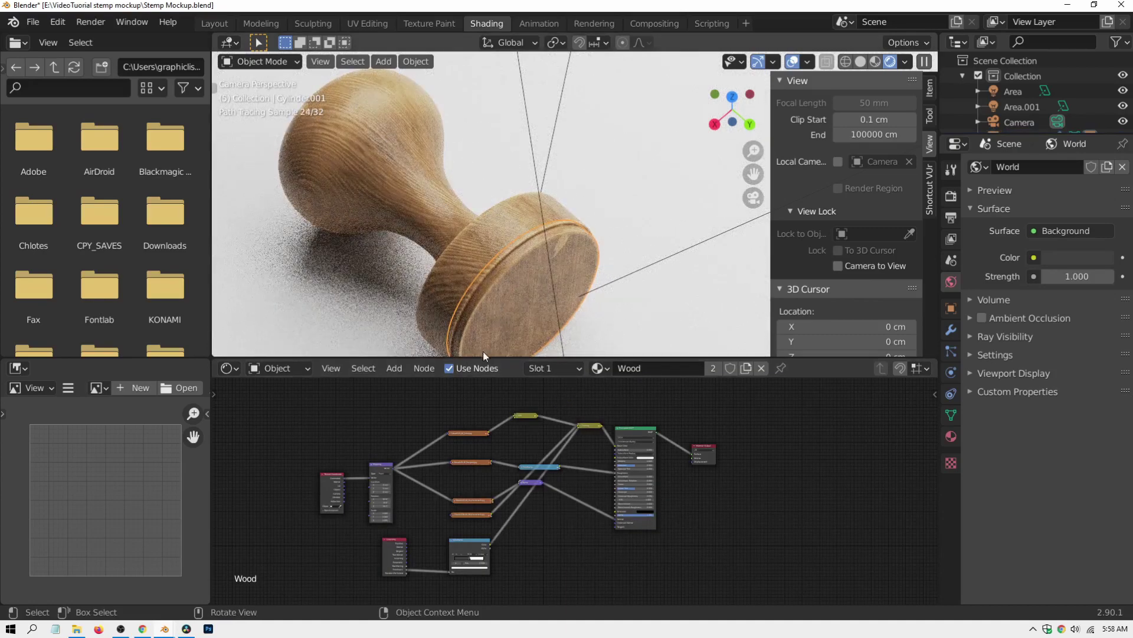
Step: Make the disc's Wood material a single-user copy and rename it Layer
{"action": "middle_click_drag", "start_coordinate": [547, 395], "coordinate": [692, 395]}
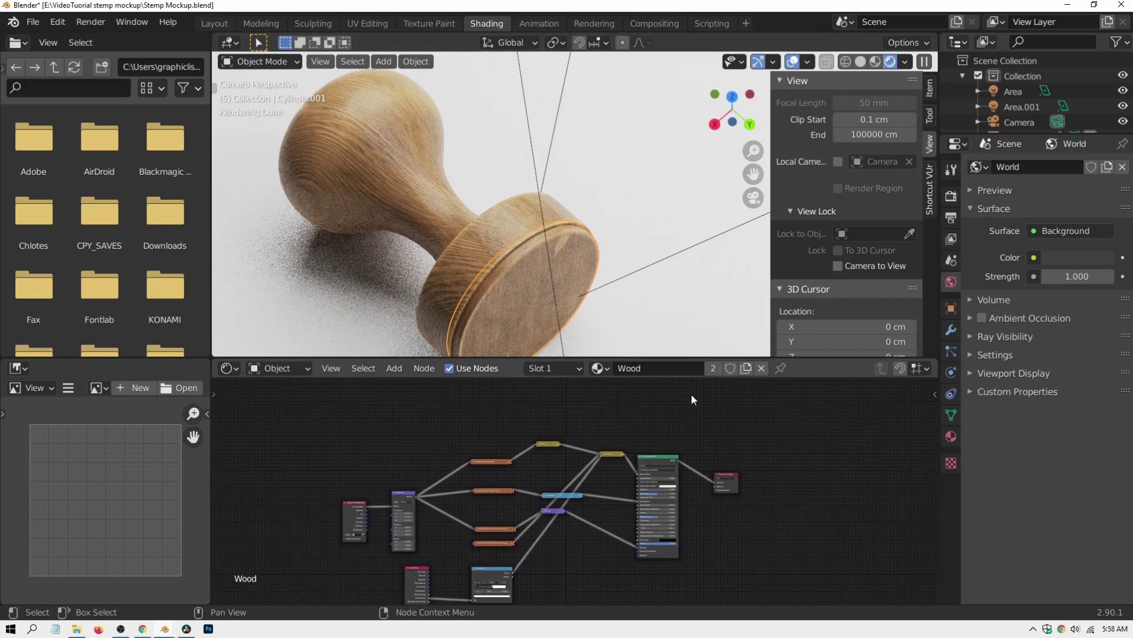
{"action": "left_click", "coordinate": [746, 369]}
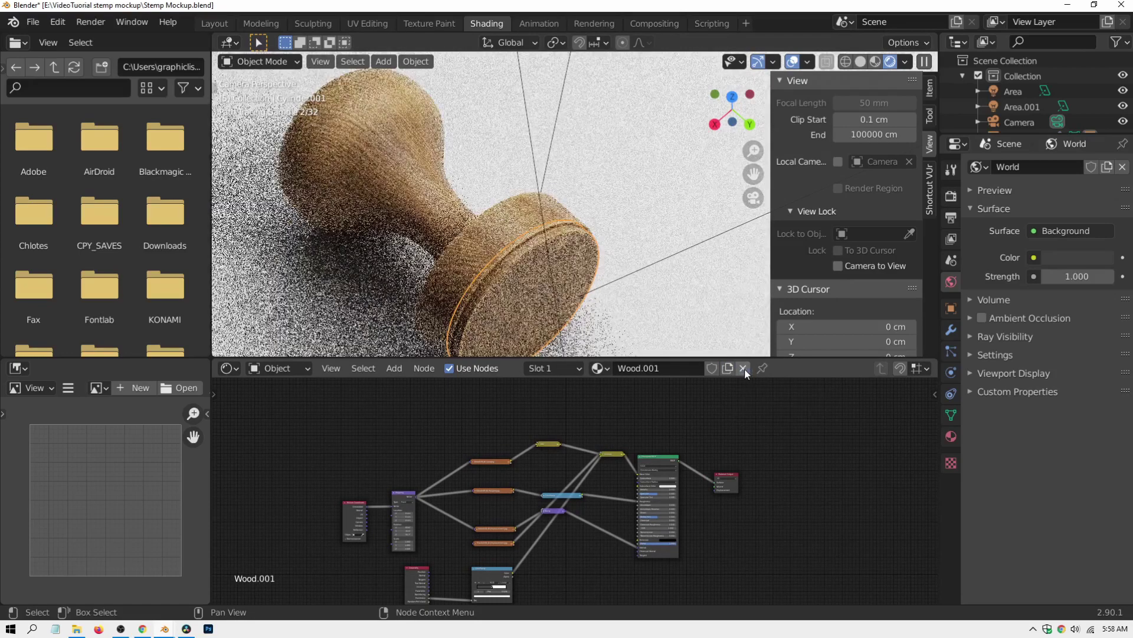
{"action": "left_click_drag", "start_coordinate": [664, 369], "coordinate": [617, 369]}
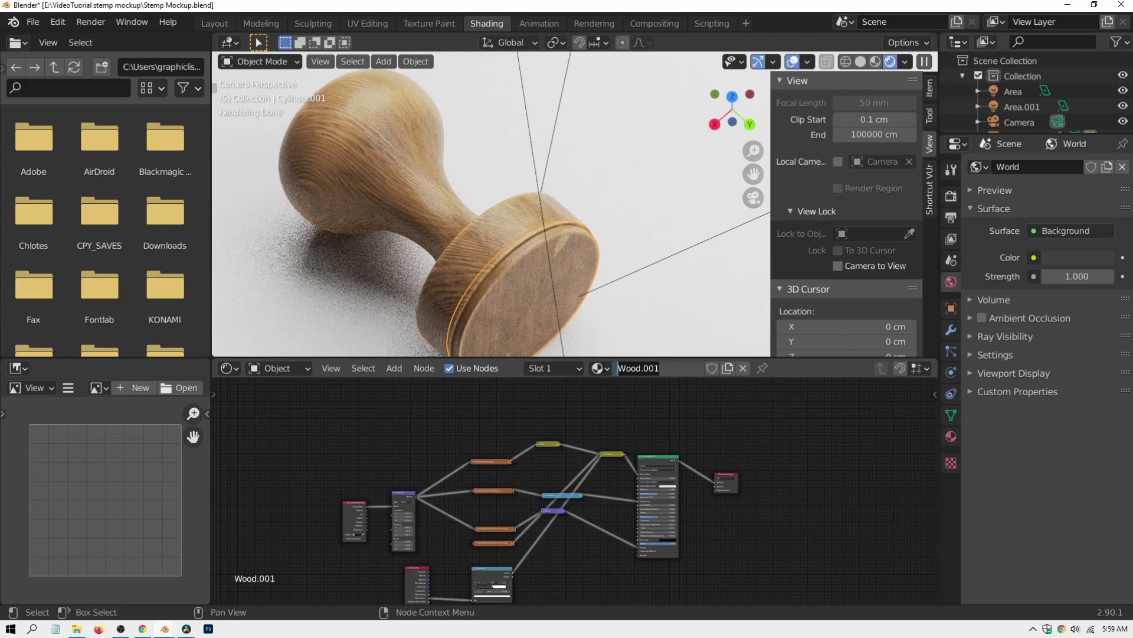
{"action": "type", "text": "Layer"}
{"action": "key", "text": "Return"}
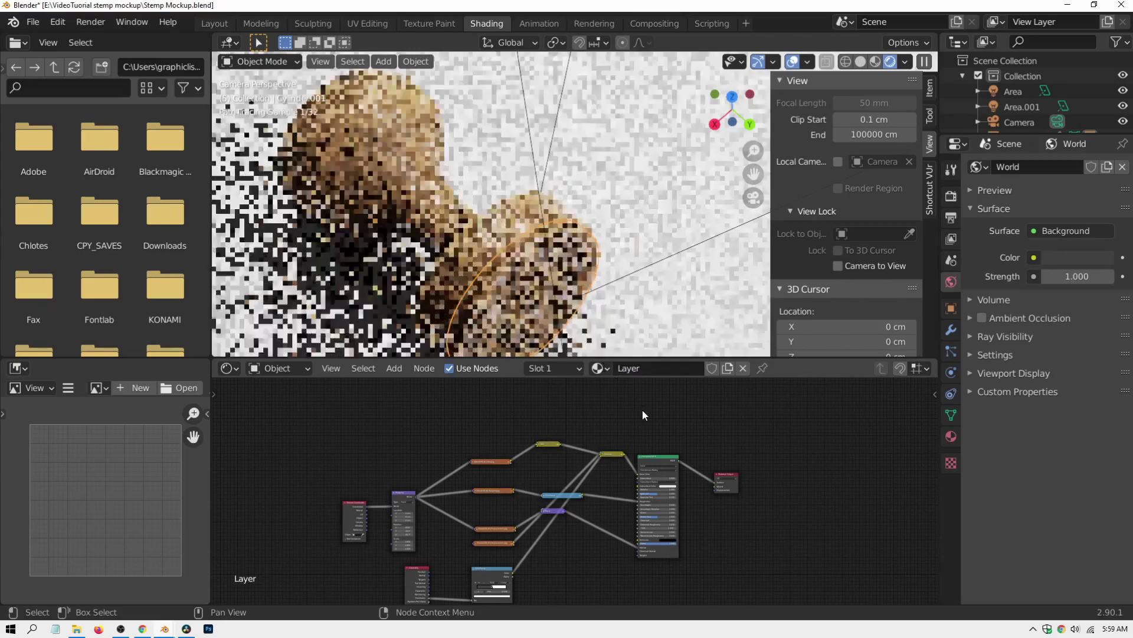
Step: Expand the Layer material's color texture node, move it up, and replace its image with Plastic006_4K_Color.jpg from the Plastic006_4K-JPG folder
{"action": "scroll", "coordinate": [510, 437], "scroll_direction": "up", "scroll_amount": 4}
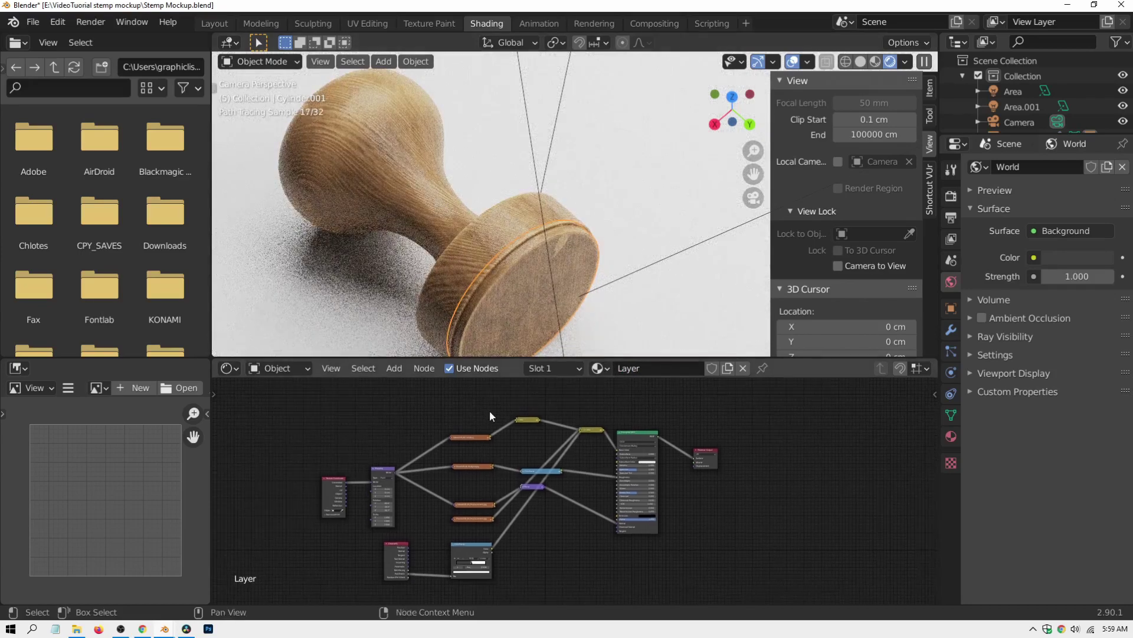
{"action": "left_click", "coordinate": [456, 458]}
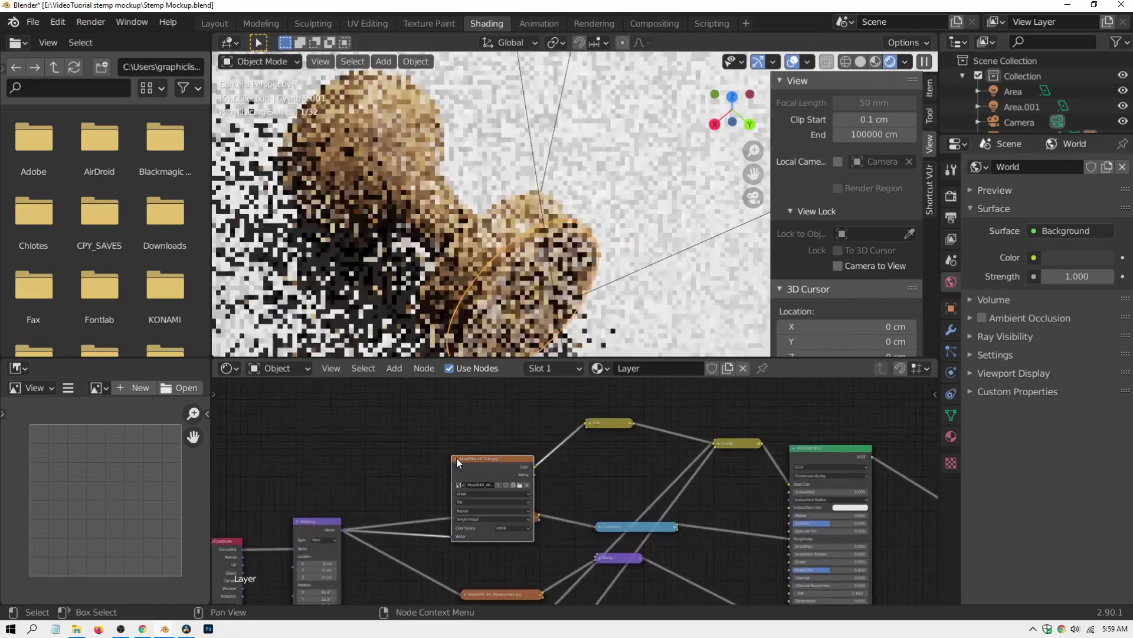
{"action": "left_click_drag", "start_coordinate": [465, 459], "coordinate": [453, 426]}
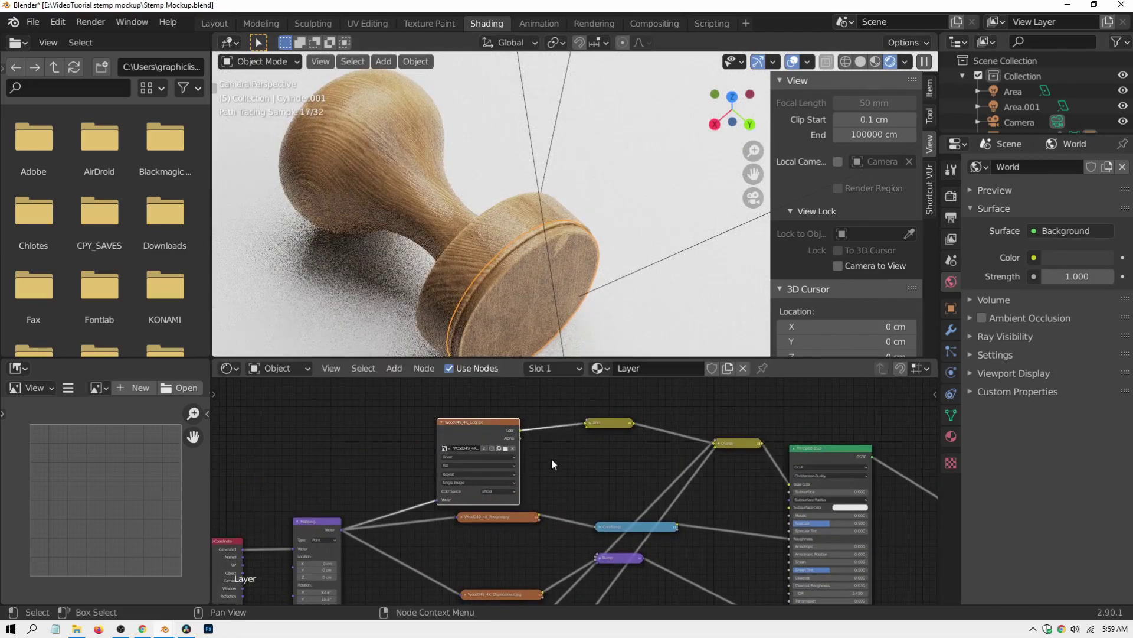
{"action": "scroll", "coordinate": [502, 466], "scroll_direction": "up", "scroll_amount": 3}
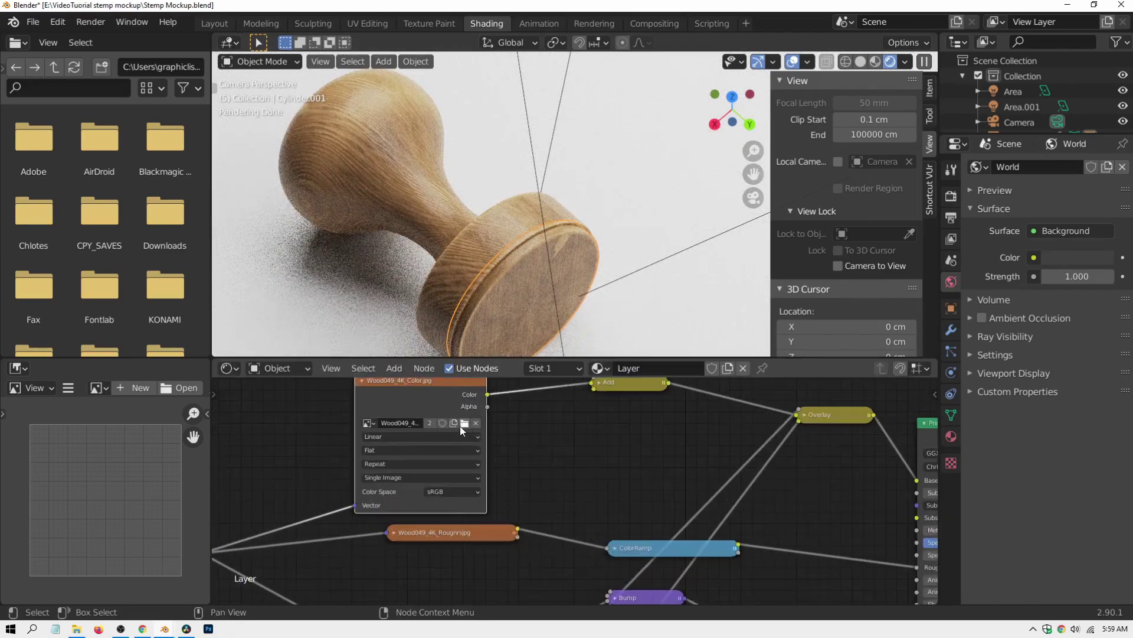
{"action": "left_click", "coordinate": [464, 423]}
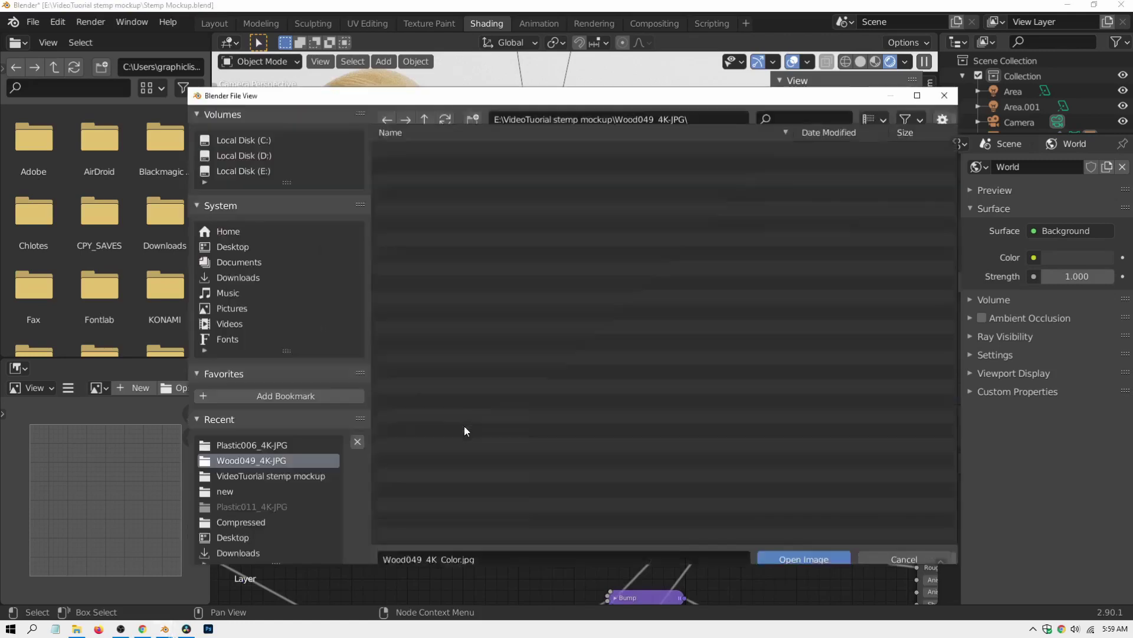
{"action": "left_click", "coordinate": [424, 121]}
{"action": "left_click", "coordinate": [406, 176]}
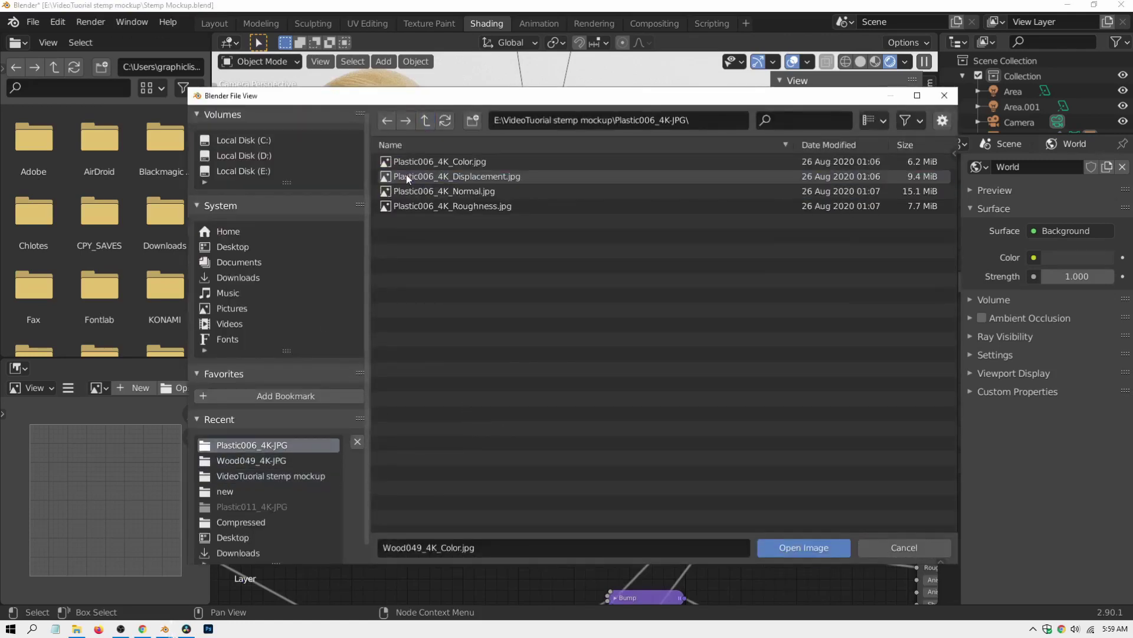
{"action": "left_click", "coordinate": [444, 162]}
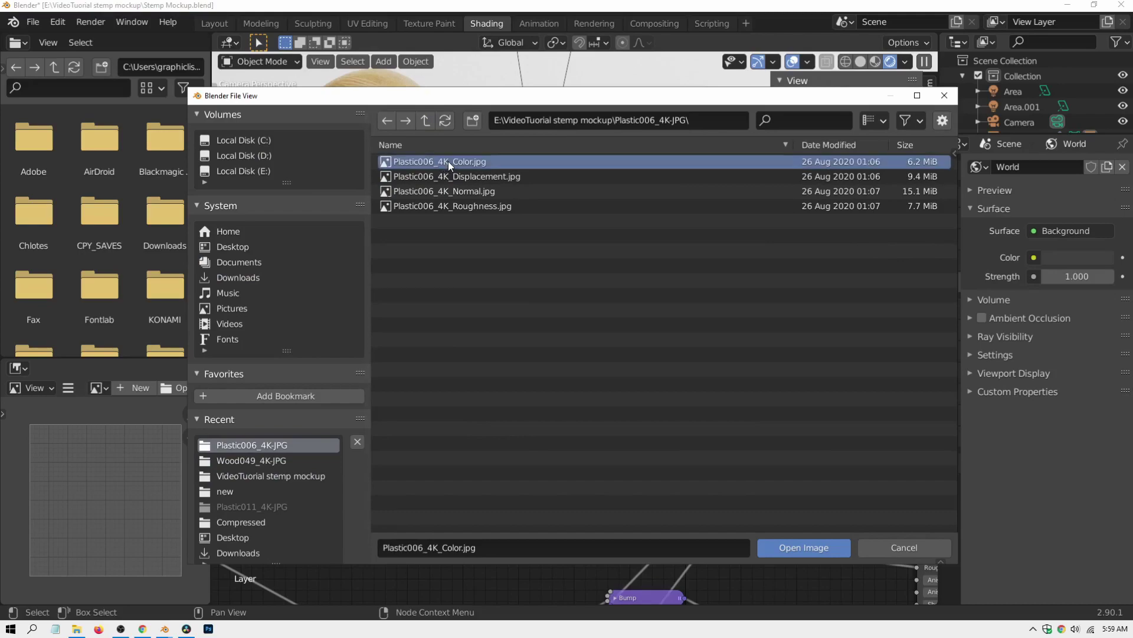
{"action": "left_click", "coordinate": [777, 547]}
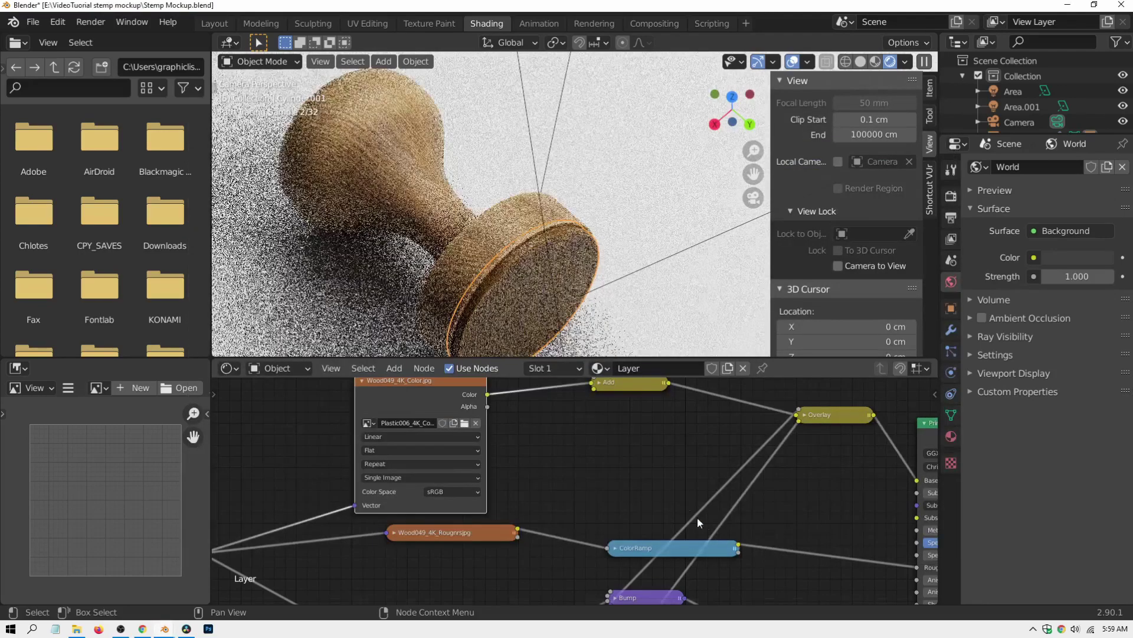
Step: Expand the Layer material's roughness texture node and replace its image with Plastic006_4K_Roughness.jpg from the Plastic006_4K-JPG folder
{"action": "middle_click_drag", "start_coordinate": [572, 462], "coordinate": [619, 477]}
{"action": "middle_click_drag", "start_coordinate": [558, 547], "coordinate": [550, 483]}
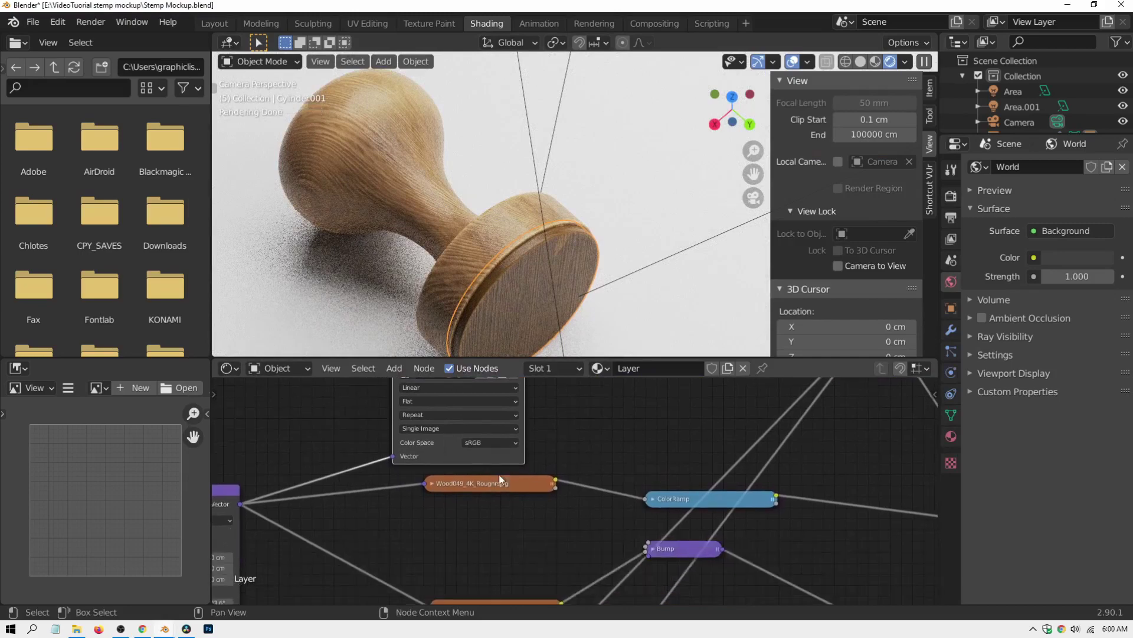
{"action": "left_click", "coordinate": [433, 483]}
{"action": "middle_click_drag", "start_coordinate": [533, 528], "coordinate": [534, 464]}
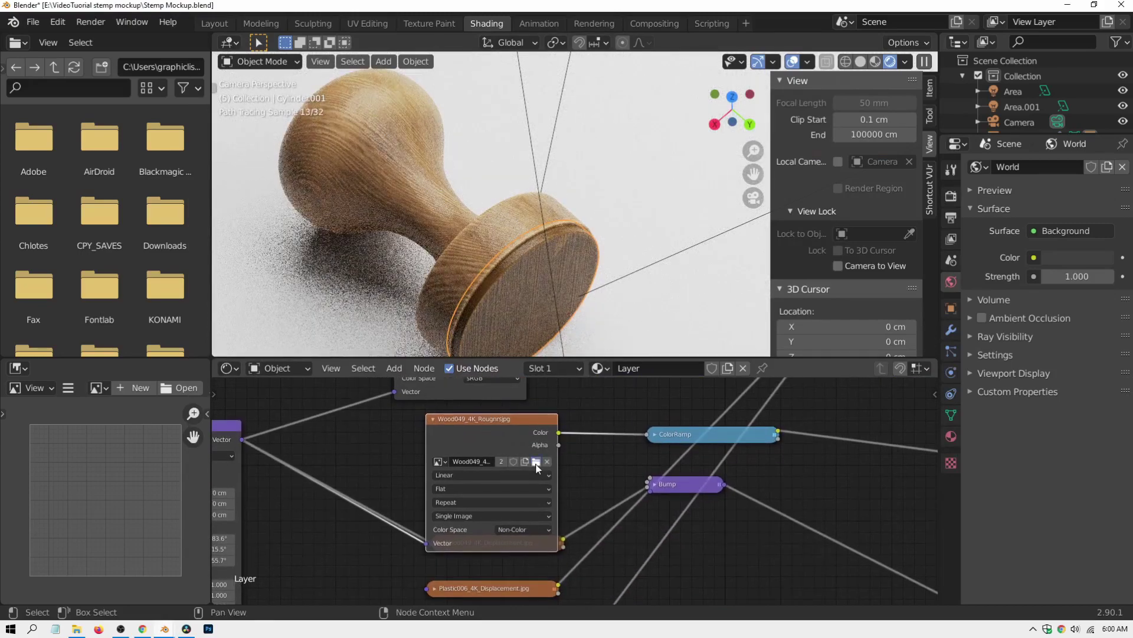
{"action": "left_click", "coordinate": [535, 463]}
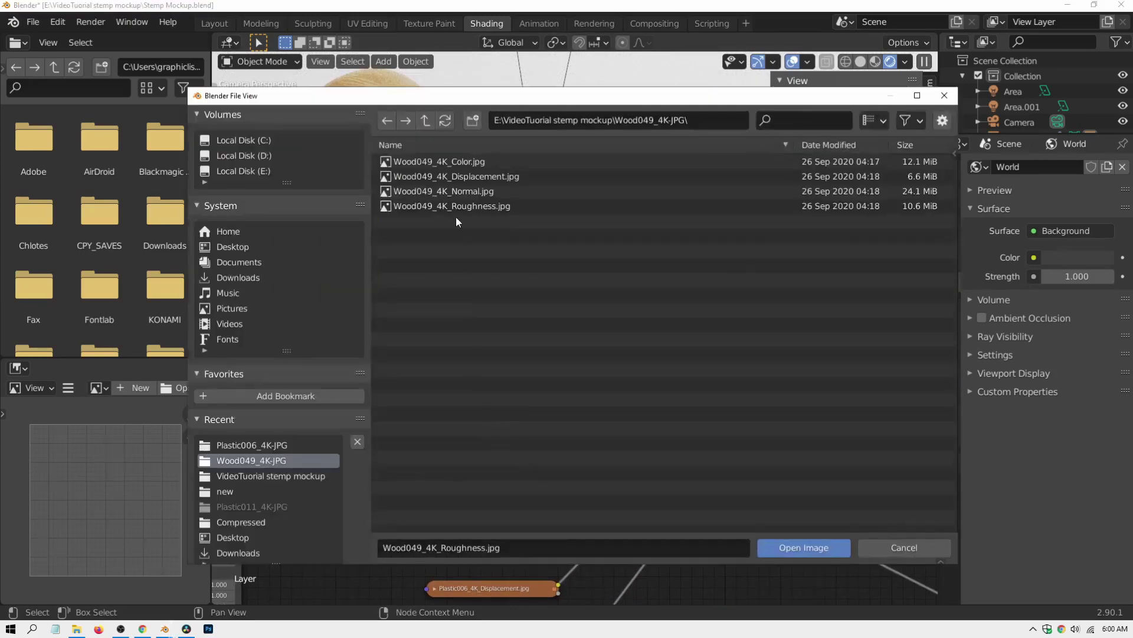
{"action": "left_click", "coordinate": [433, 120]}
{"action": "left_click", "coordinate": [420, 177]}
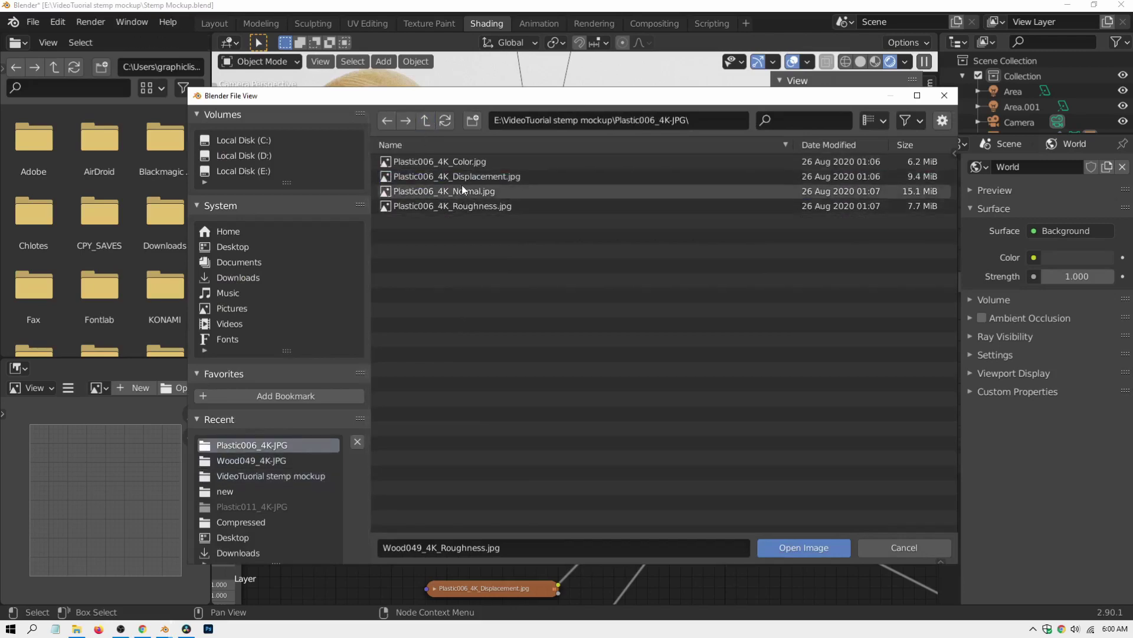
{"action": "left_click", "coordinate": [473, 206]}
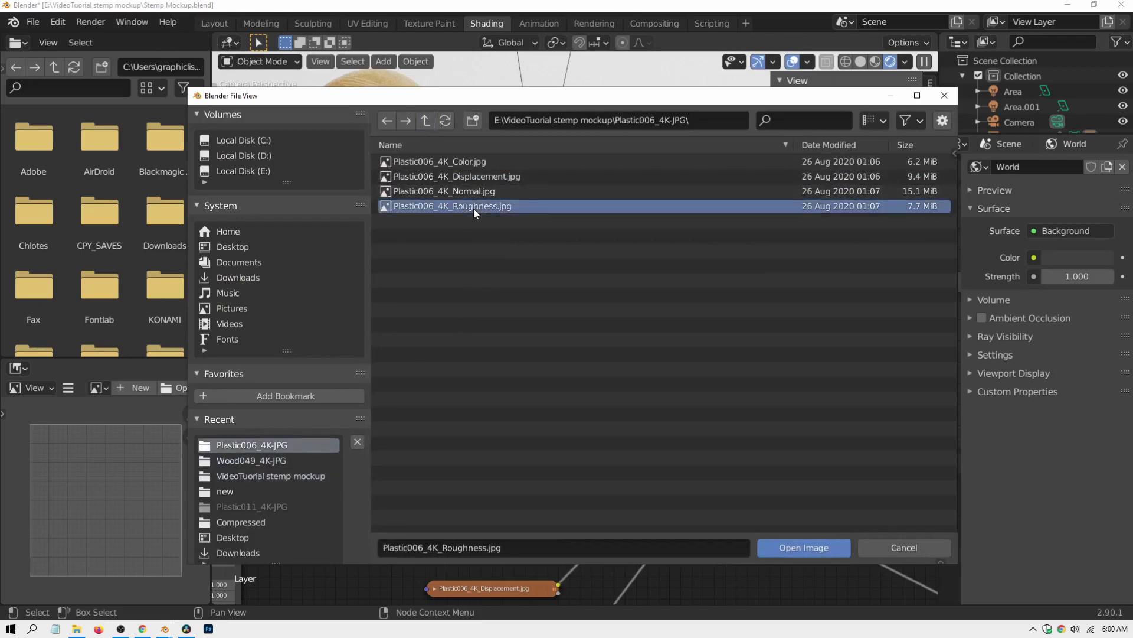
{"action": "left_click", "coordinate": [809, 549]}
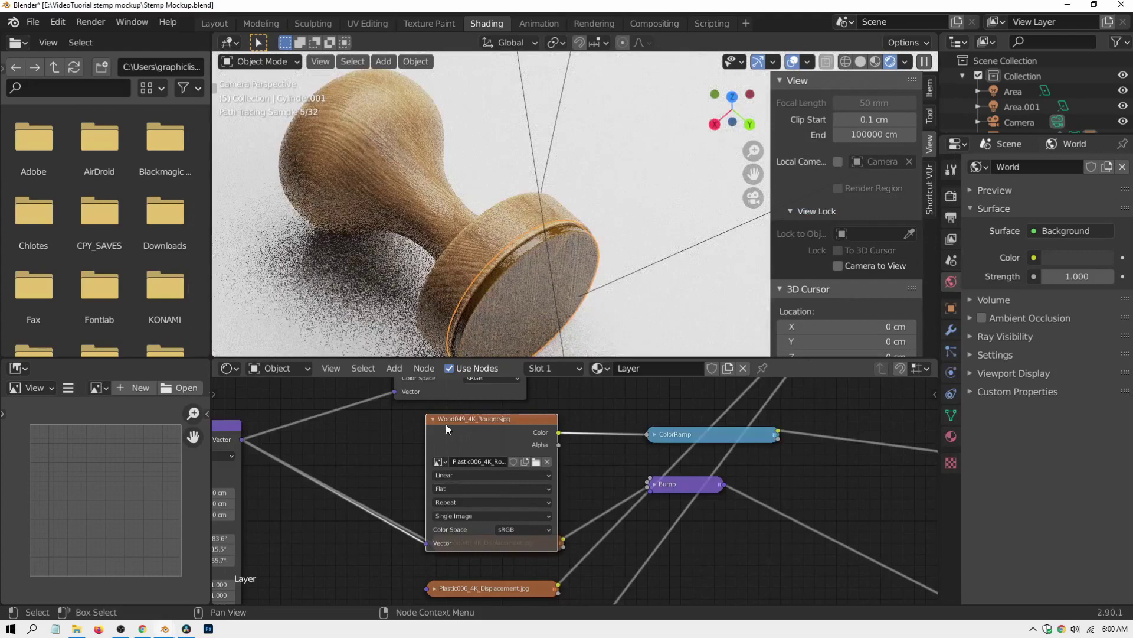
Step: Set the roughness texture's color space to Non-Color, then collapse its node and shift it slightly aside
{"action": "left_click", "coordinate": [520, 529]}
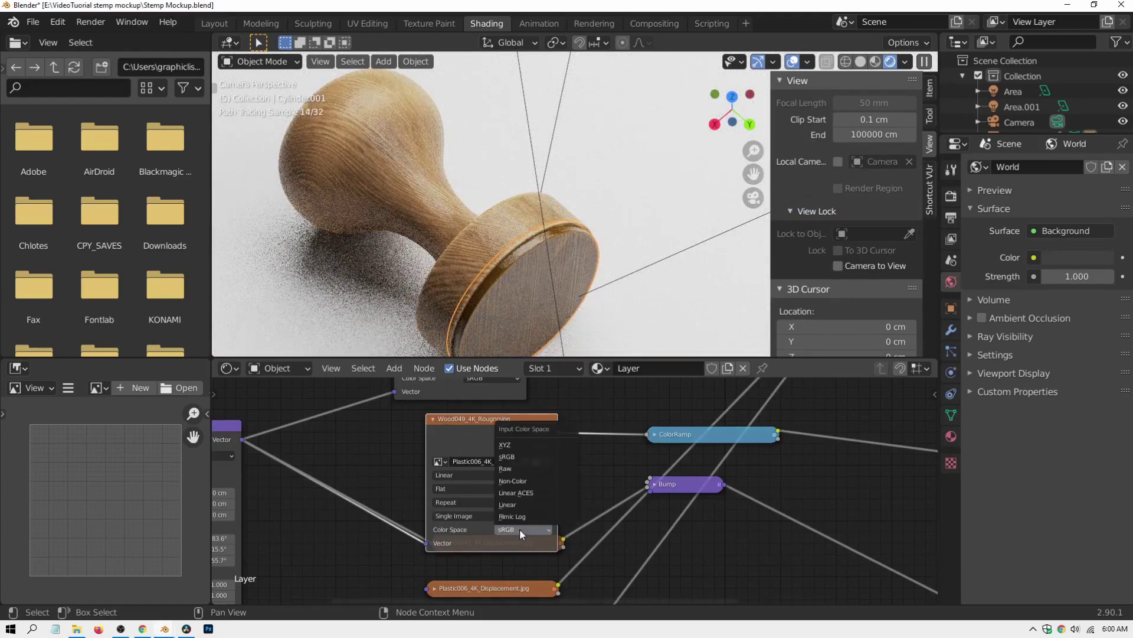
{"action": "left_click", "coordinate": [514, 481]}
{"action": "left_click", "coordinate": [433, 419]}
{"action": "left_click_drag", "start_coordinate": [462, 422], "coordinate": [442, 425]}
Step: Expand the wood displacement texture node, move it up, replace its image with Plastic006_4K_Displacement.jpg, and collapse it again
{"action": "middle_click_drag", "start_coordinate": [481, 491], "coordinate": [472, 433]}
{"action": "left_click", "coordinate": [436, 484]}
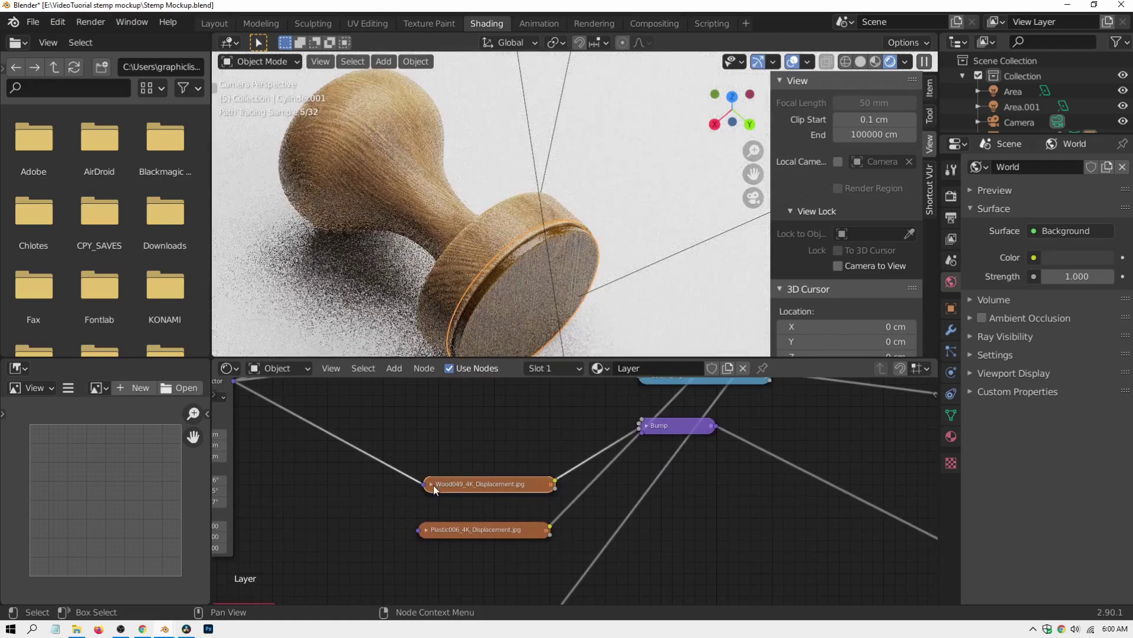
{"action": "left_click", "coordinate": [431, 483]}
{"action": "left_click_drag", "start_coordinate": [473, 490], "coordinate": [452, 416]}
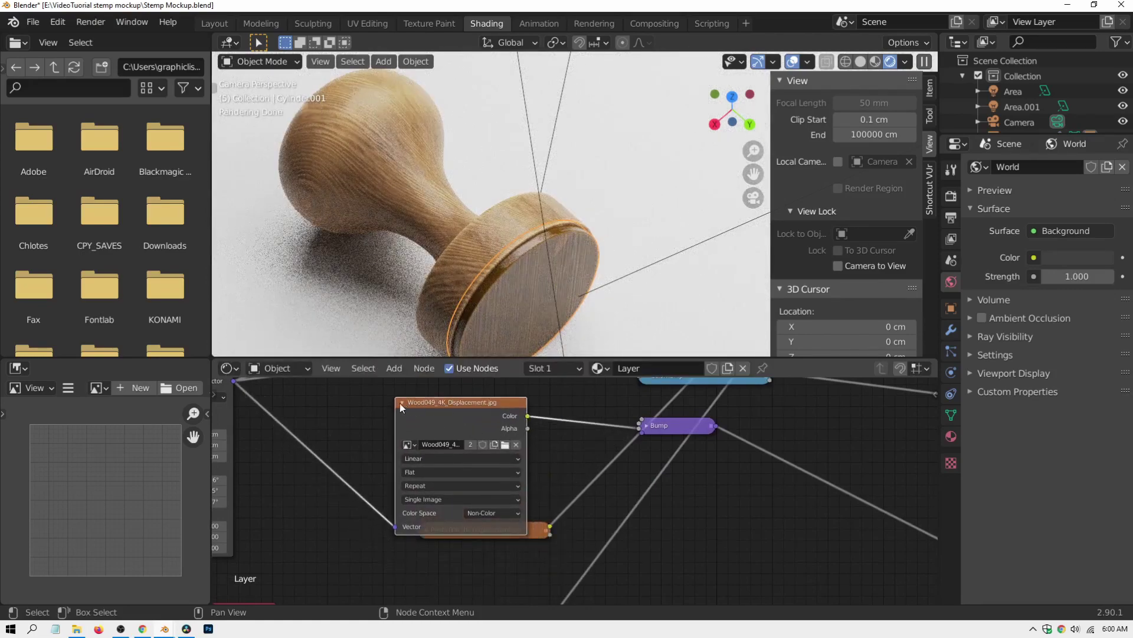
{"action": "scroll", "coordinate": [425, 428], "scroll_direction": "down", "scroll_amount": 2}
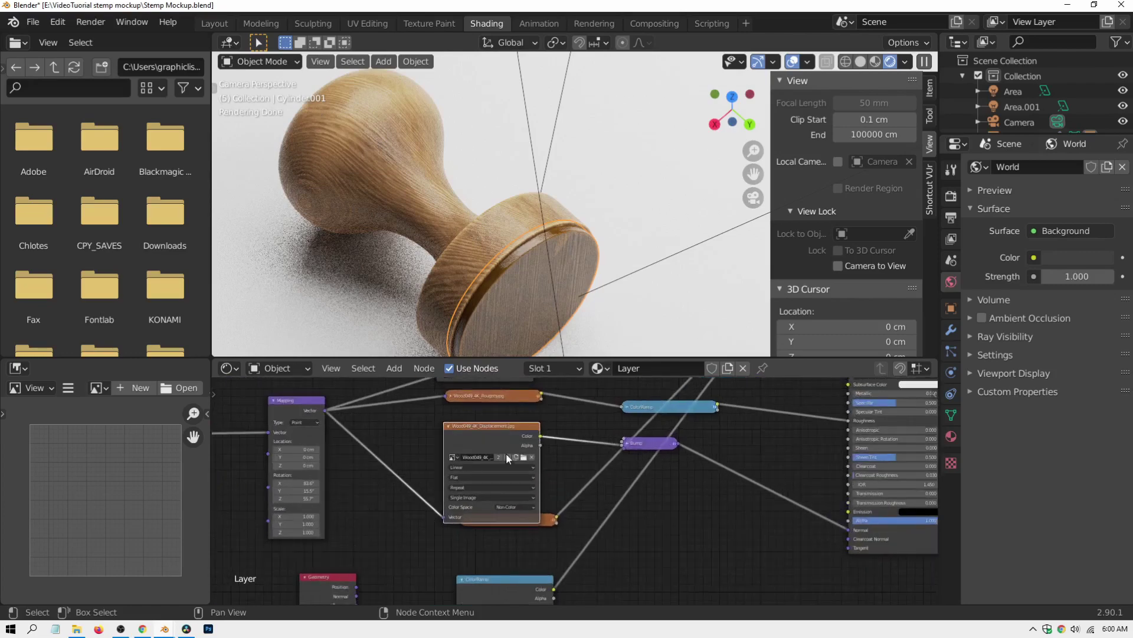
{"action": "left_click", "coordinate": [523, 457]}
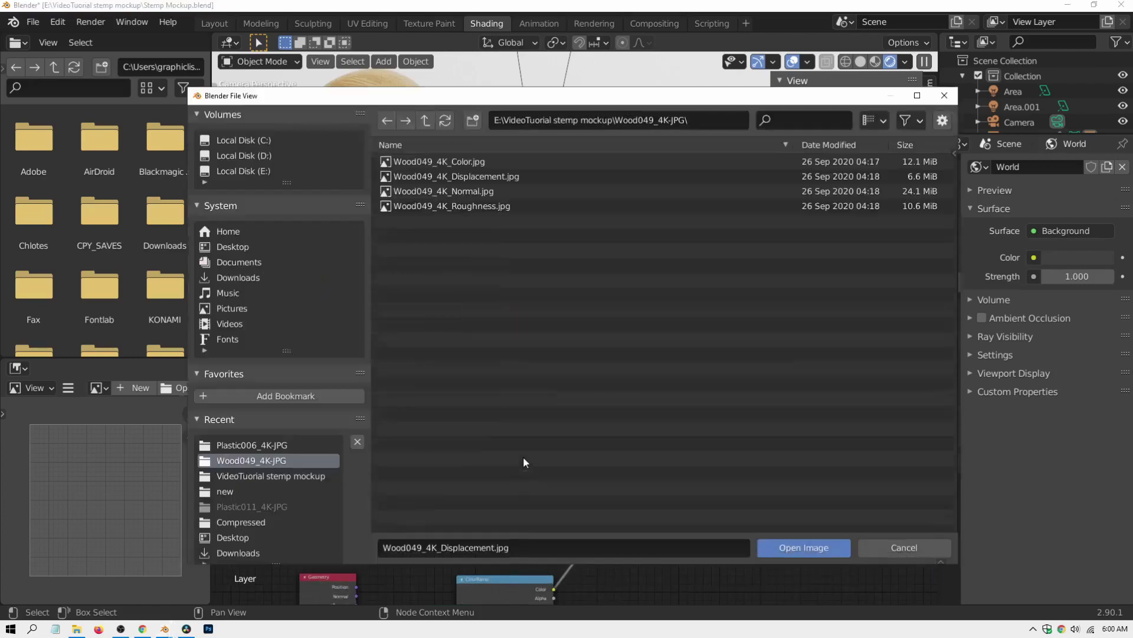
{"action": "left_click", "coordinate": [426, 122]}
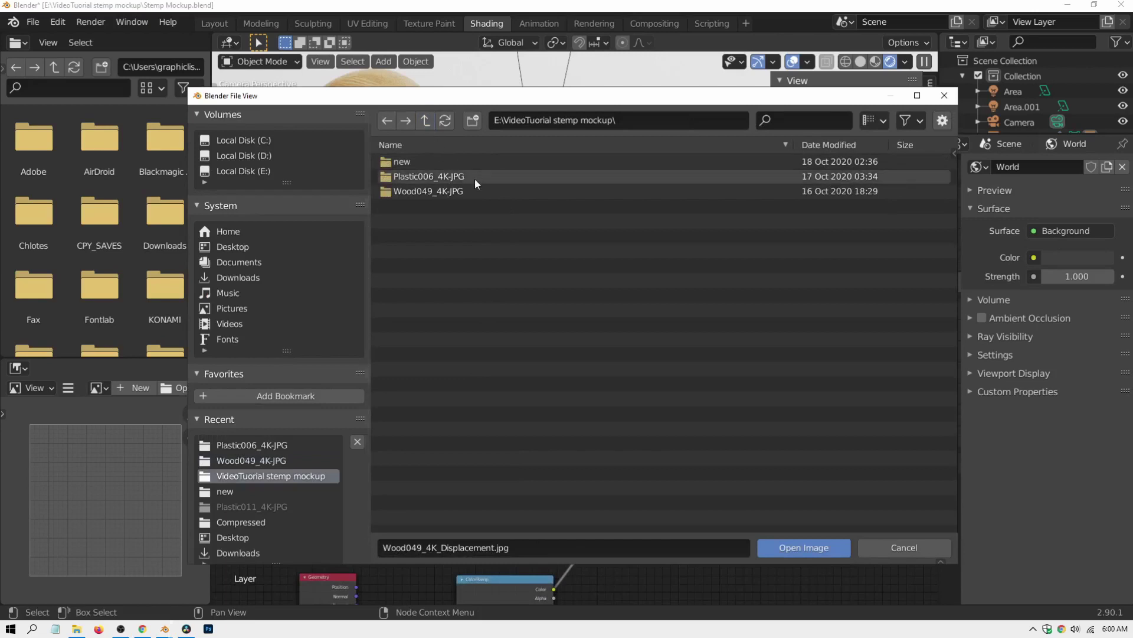
{"action": "left_click", "coordinate": [409, 178]}
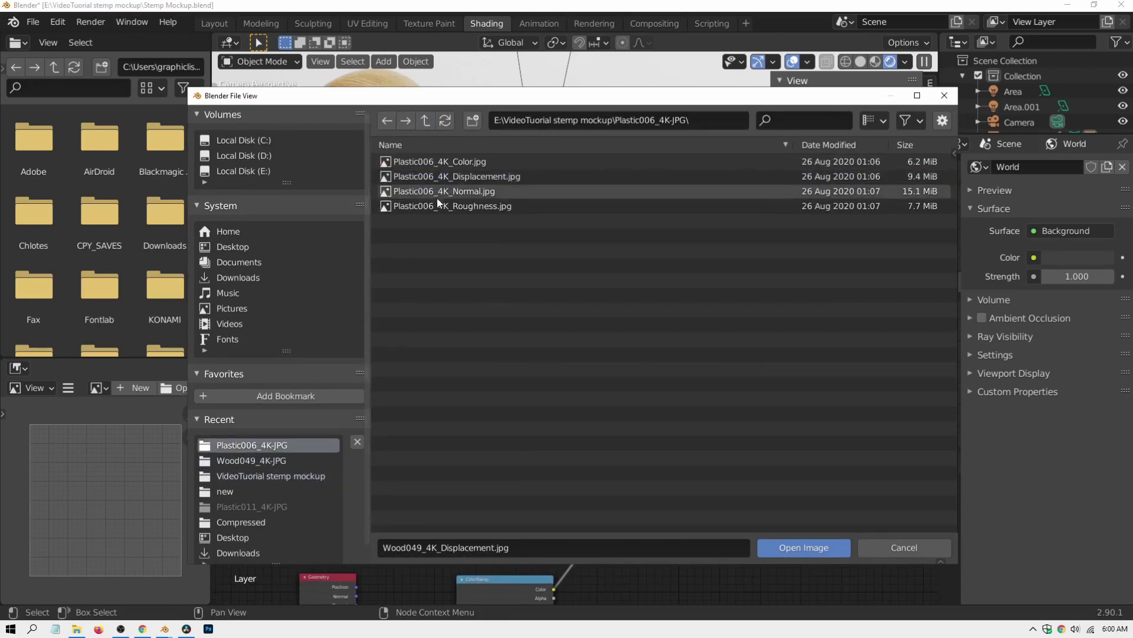
{"action": "left_click", "coordinate": [469, 179]}
{"action": "left_click", "coordinate": [777, 544]}
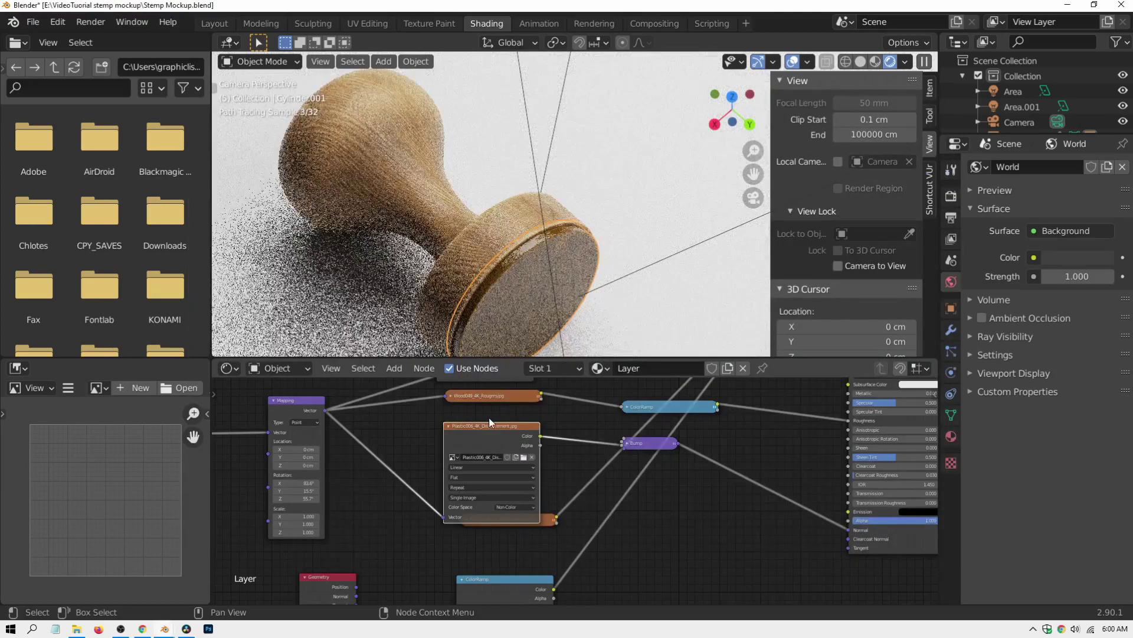
{"action": "left_click", "coordinate": [449, 426]}
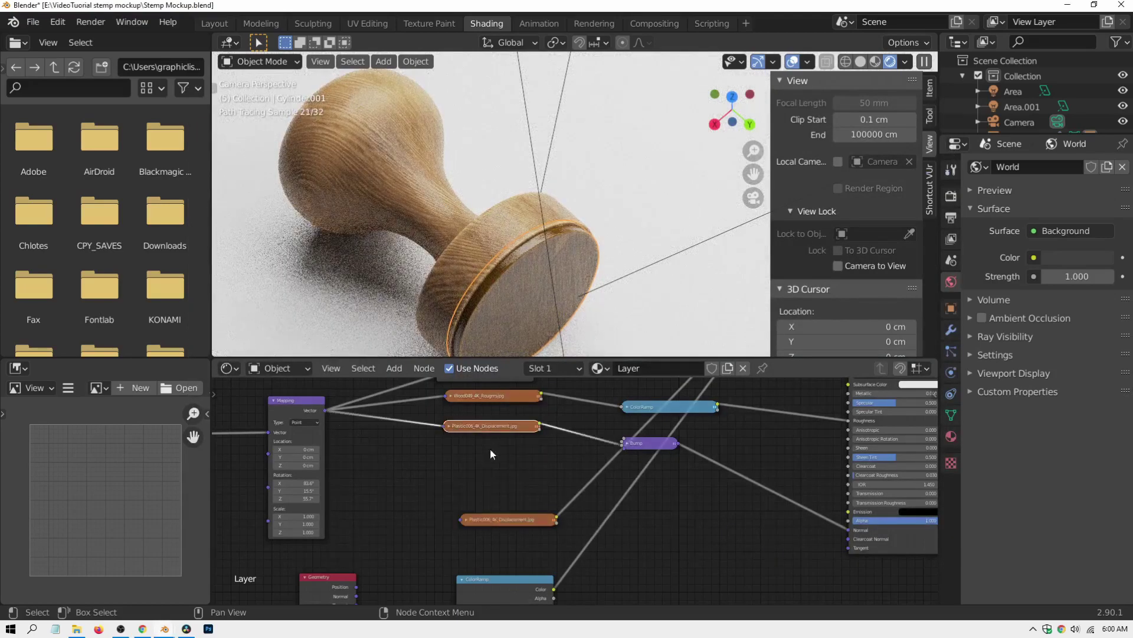
Step: Move the lower plastic displacement texture node up beneath the other displacement node, leaving it collapsed
{"action": "left_click_drag", "start_coordinate": [497, 517], "coordinate": [476, 491]}
{"action": "left_click", "coordinate": [445, 493]}
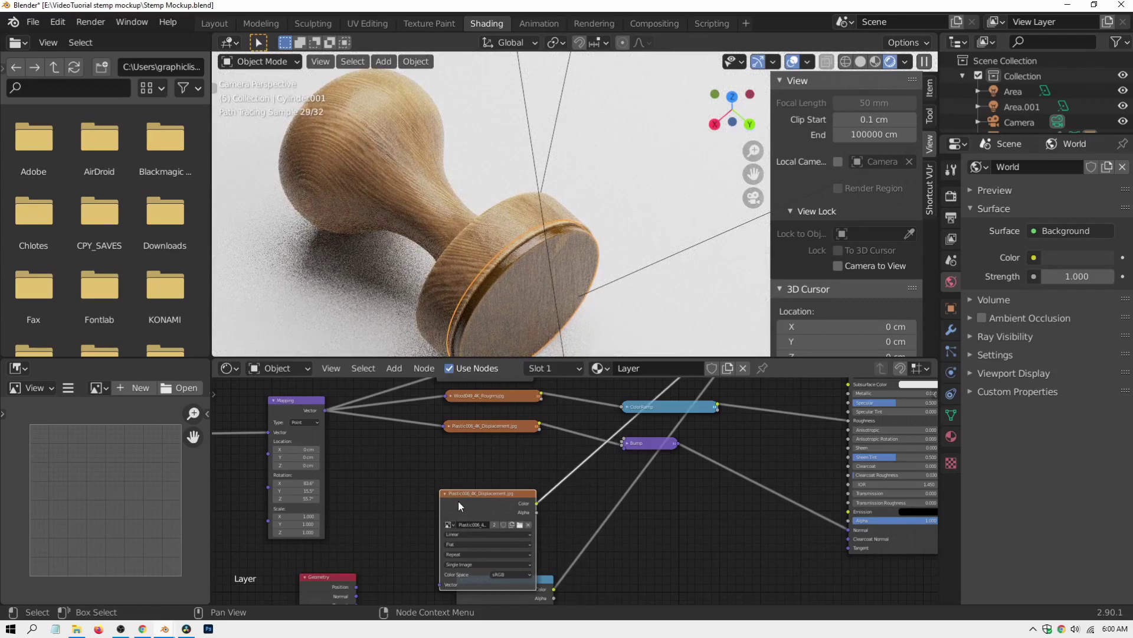
{"action": "scroll", "coordinate": [472, 505], "scroll_direction": "up", "scroll_amount": 1}
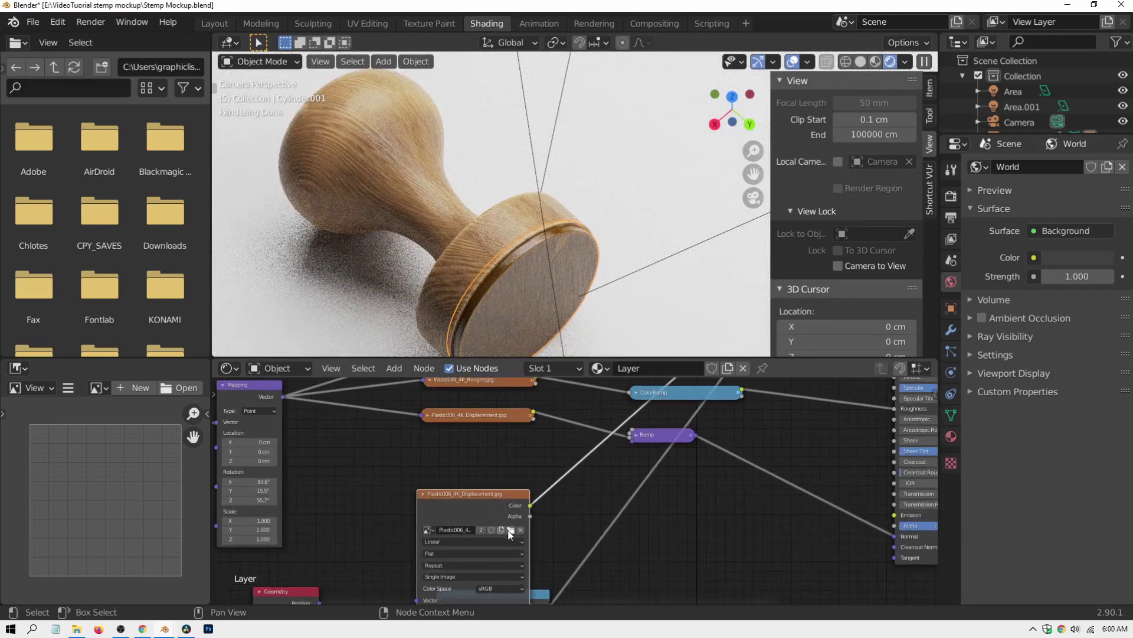
{"action": "left_click", "coordinate": [423, 492]}
{"action": "left_click_drag", "start_coordinate": [445, 498], "coordinate": [431, 464]}
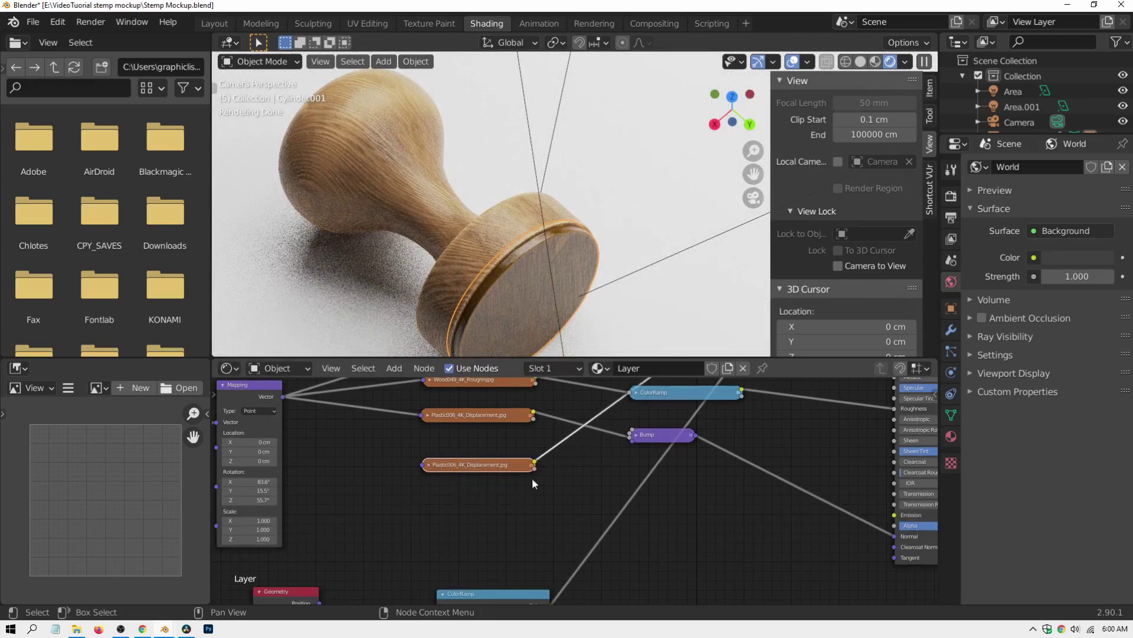
Step: Expand the Add node that tints the color texture, move it up slightly, and mute it
{"action": "middle_click_drag", "start_coordinate": [533, 483], "coordinate": [489, 523]}
{"action": "left_click", "coordinate": [423, 449]}
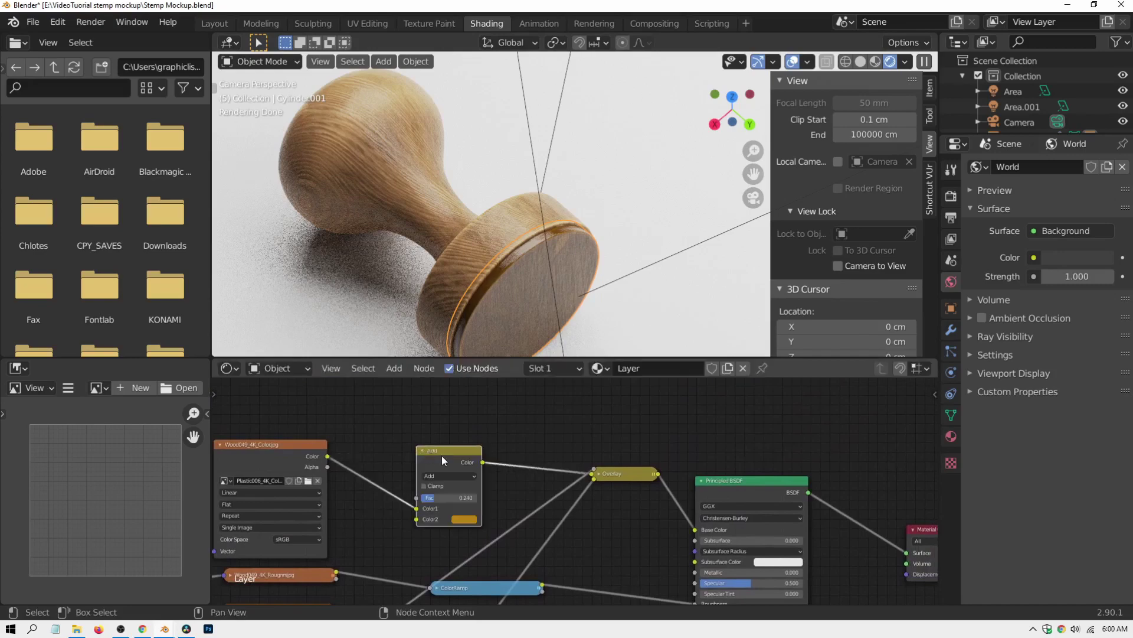
{"action": "left_click_drag", "start_coordinate": [442, 457], "coordinate": [444, 437]}
{"action": "key", "text": "m"}
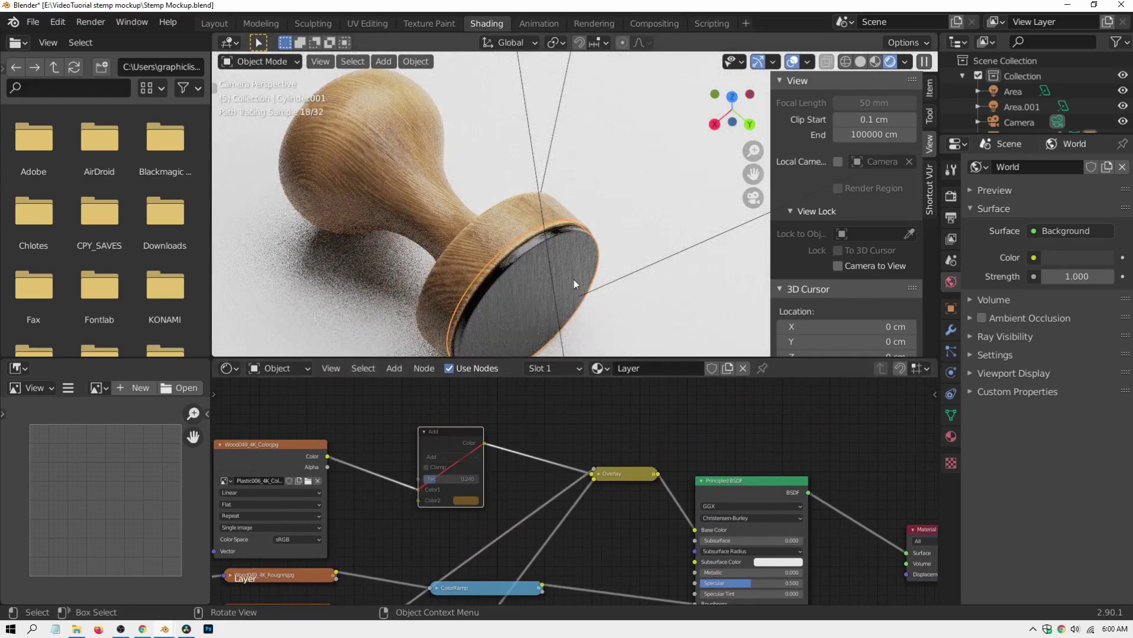
{"action": "scroll", "coordinate": [570, 282], "scroll_direction": "up", "scroll_amount": 2}
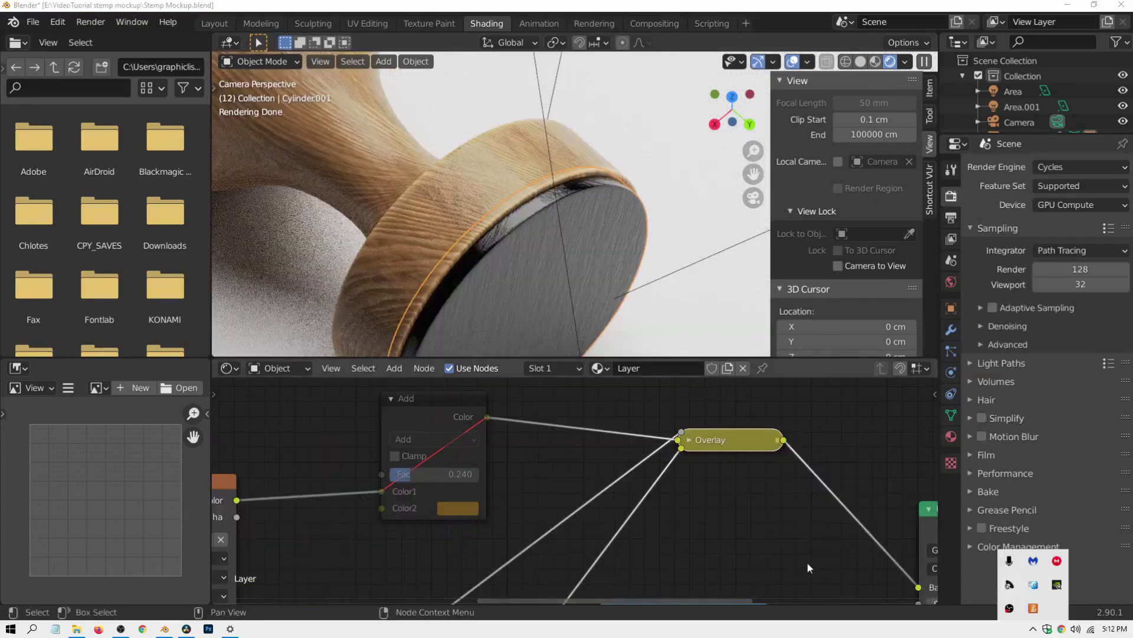
Step: Expand the Overlay node and change its blend mode to Add
{"action": "left_click", "coordinate": [797, 548]}
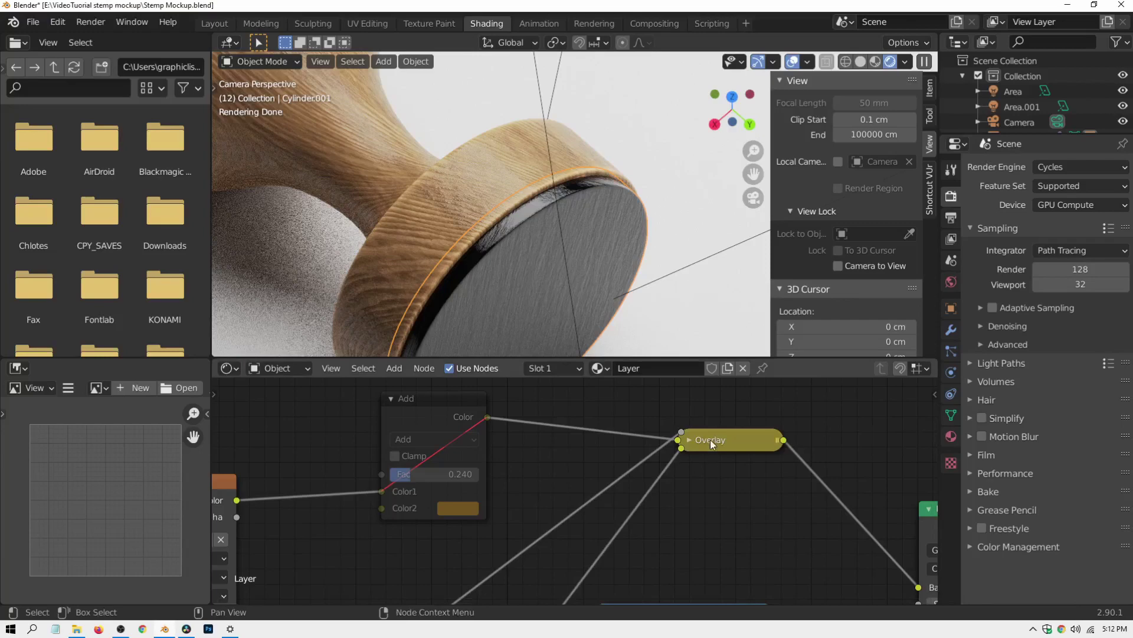
{"action": "left_click", "coordinate": [689, 440]}
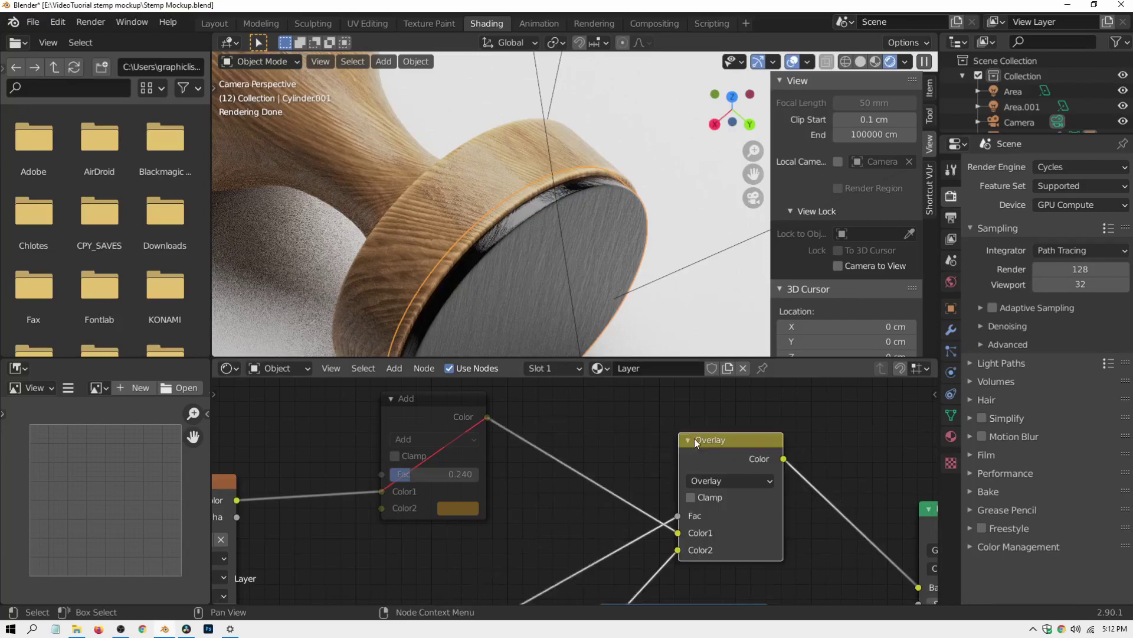
{"action": "left_click", "coordinate": [708, 482]}
{"action": "left_click", "coordinate": [710, 338]}
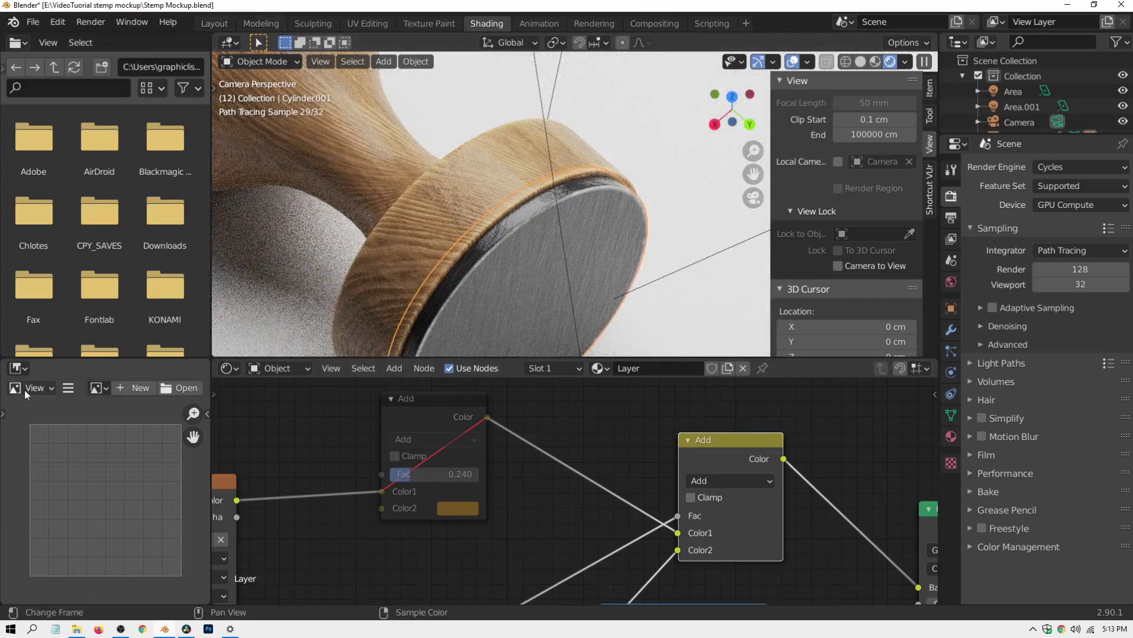
Step: Show the Free-Round-Shape rubber stamp reference image in the image editor, enlarge its base disc, and widen the editor slightly
{"action": "left_click", "coordinate": [97, 387]}
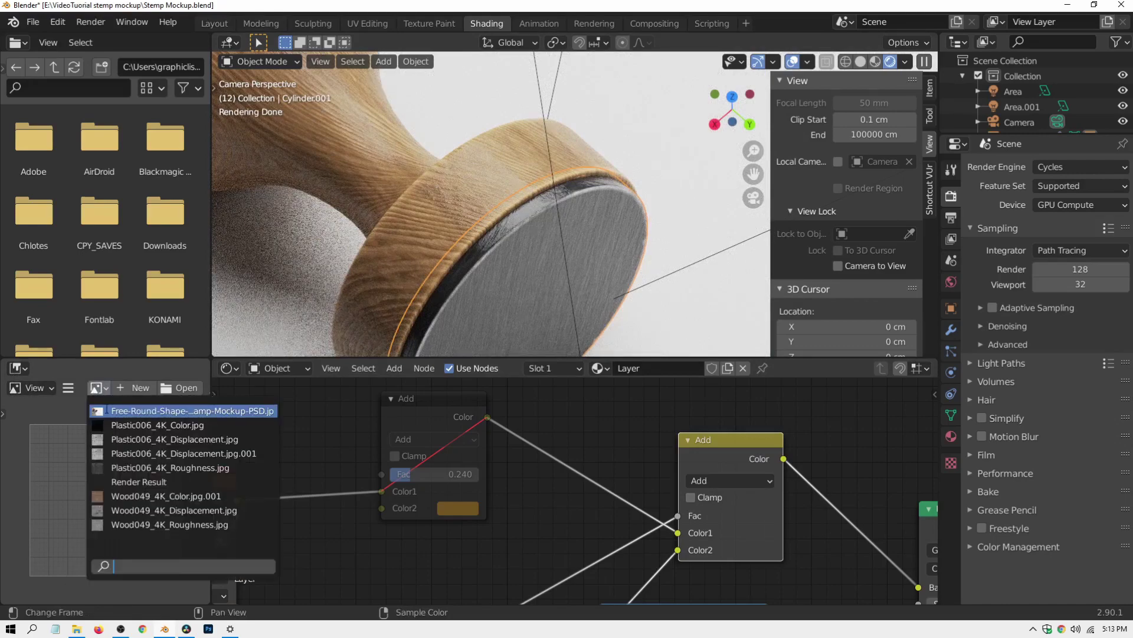
{"action": "left_click", "coordinate": [116, 411]}
{"action": "scroll", "coordinate": [71, 459], "scroll_direction": "up", "scroll_amount": 6}
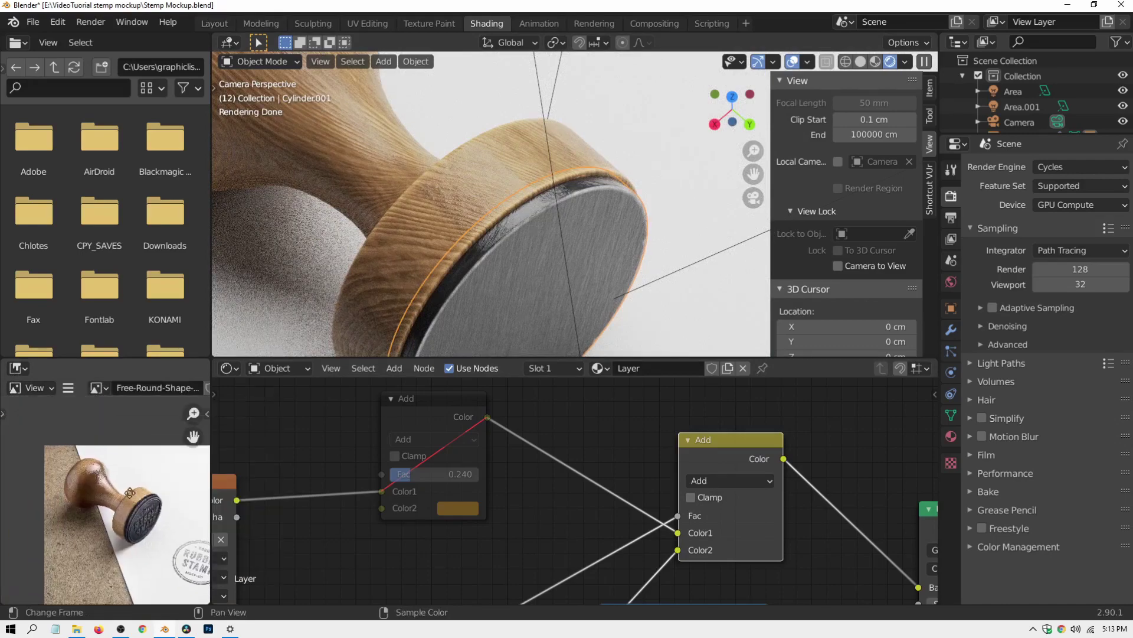
{"action": "middle_click_drag", "start_coordinate": [174, 530], "coordinate": [12, 407]}
{"action": "middle_click_drag", "start_coordinate": [123, 451], "coordinate": [172, 486]}
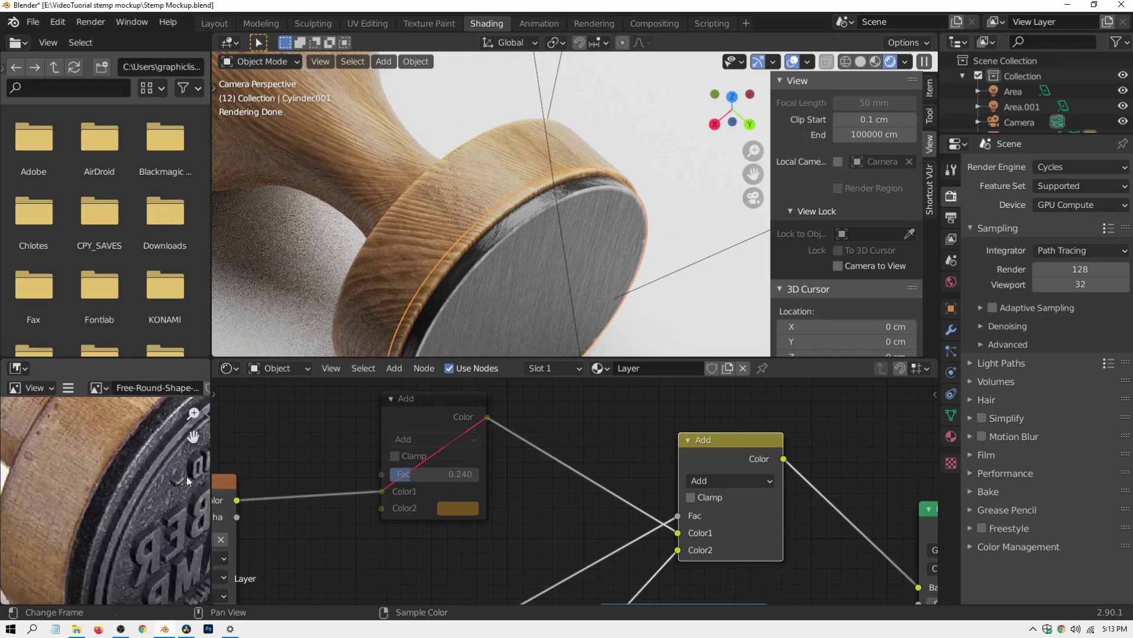
{"action": "left_click_drag", "start_coordinate": [209, 439], "coordinate": [329, 445]}
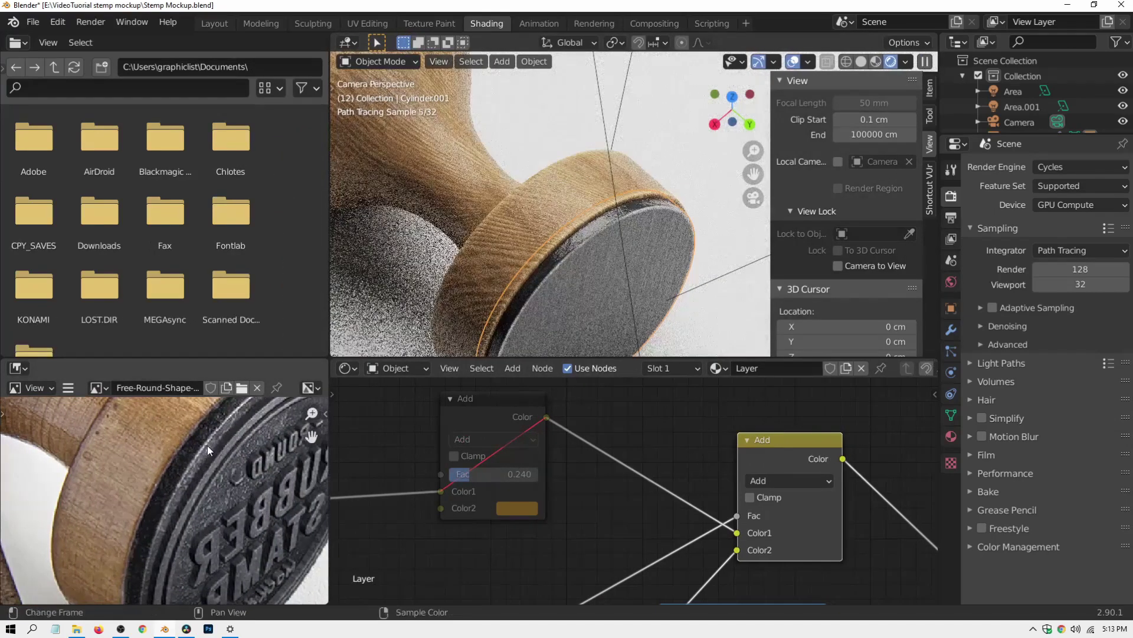
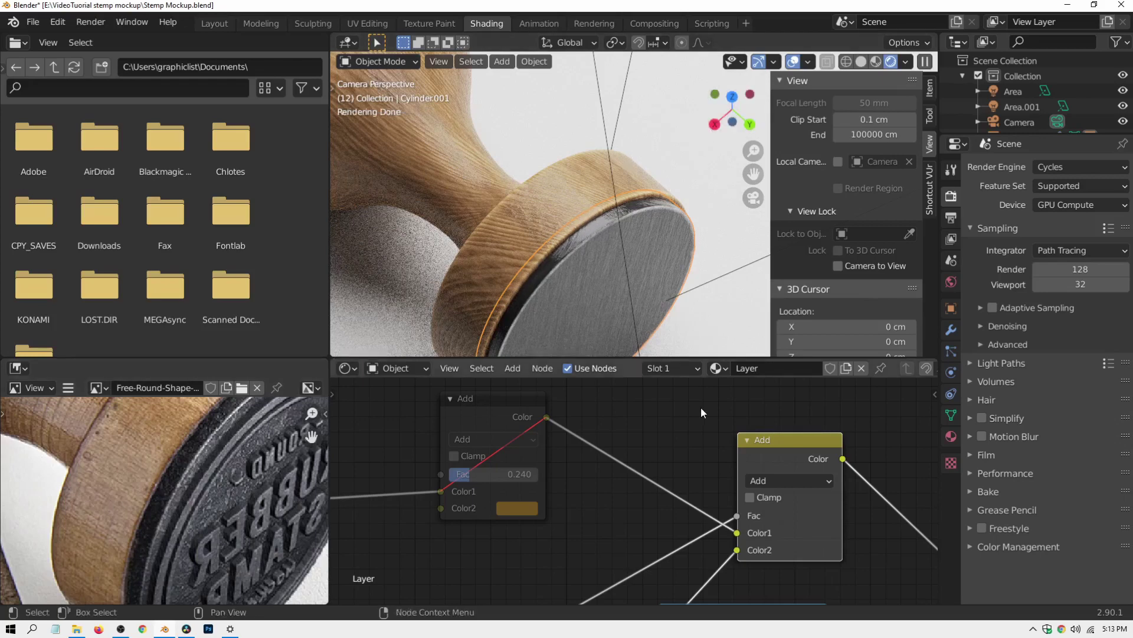
{"action": "middle_click_drag", "start_coordinate": [700, 406], "coordinate": [573, 410]}
{"action": "left_click_drag", "start_coordinate": [327, 459], "coordinate": [258, 461]}
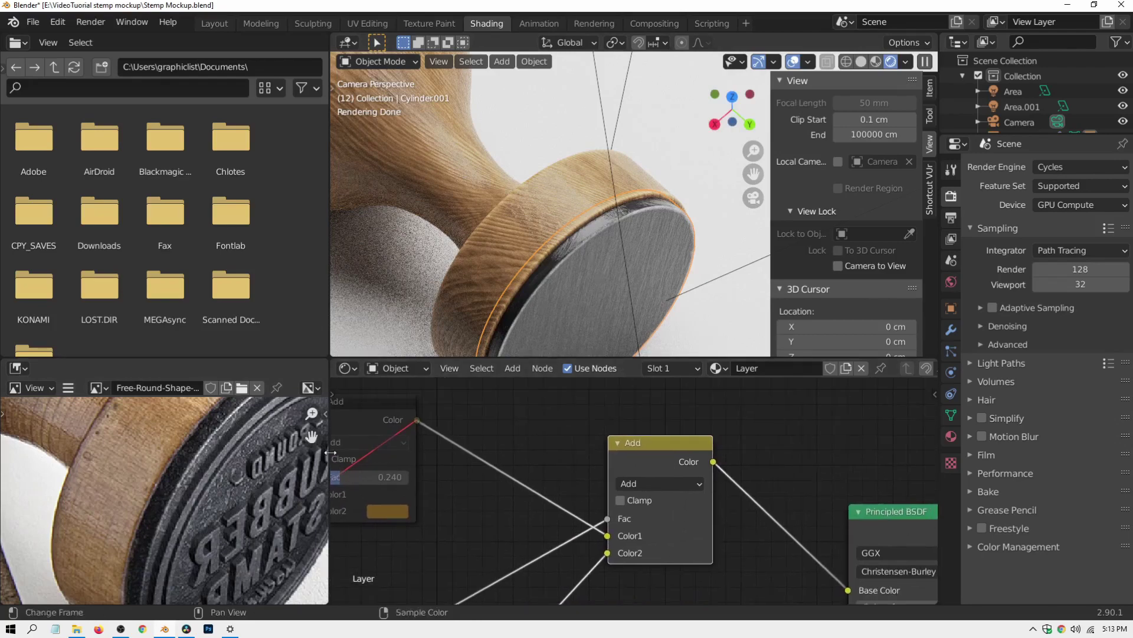
Step: Collapse the color image texture node and expand the ColorRamp node that drives the Principled BSDF's roughness
{"action": "scroll", "coordinate": [511, 479], "scroll_direction": "down", "scroll_amount": 3}
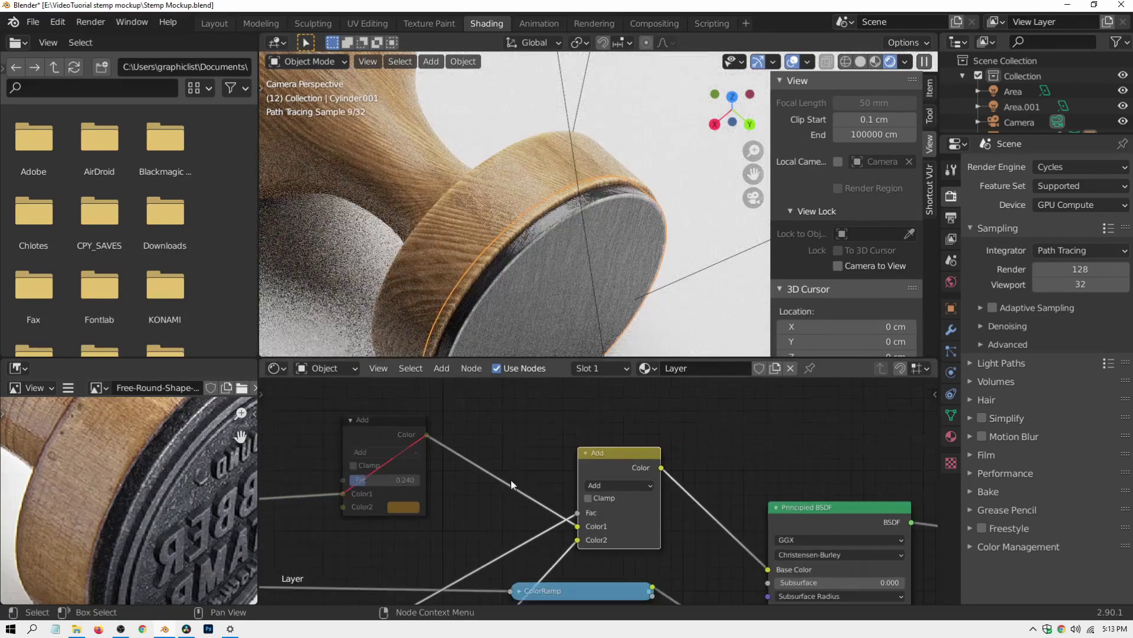
{"action": "scroll", "coordinate": [504, 483], "scroll_direction": "up", "scroll_amount": 2}
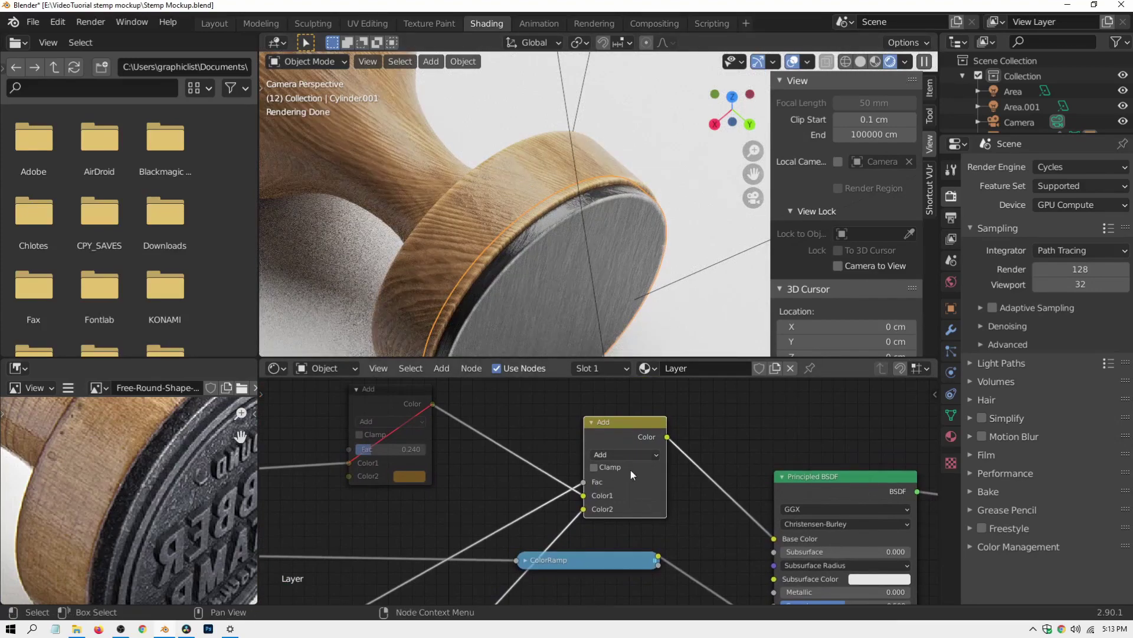
{"action": "scroll", "coordinate": [519, 476], "scroll_direction": "down", "scroll_amount": 5}
{"action": "middle_click_drag", "start_coordinate": [442, 558], "coordinate": [513, 484]}
{"action": "scroll", "coordinate": [513, 484], "scroll_direction": "down", "scroll_amount": 1}
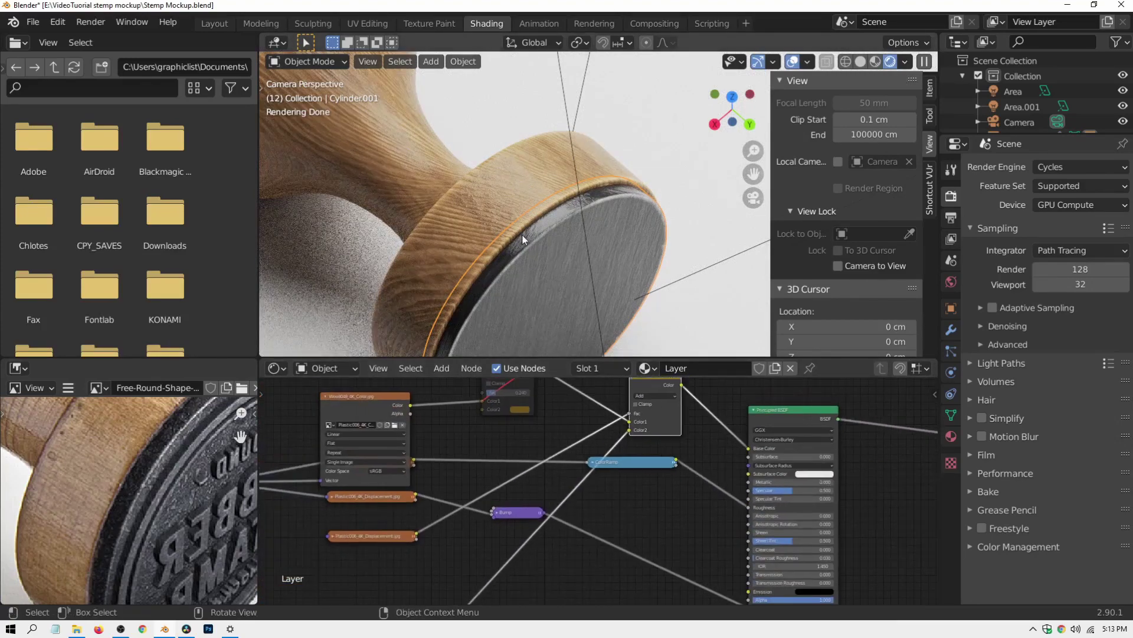
{"action": "scroll", "coordinate": [551, 232], "scroll_direction": "up", "scroll_amount": 2}
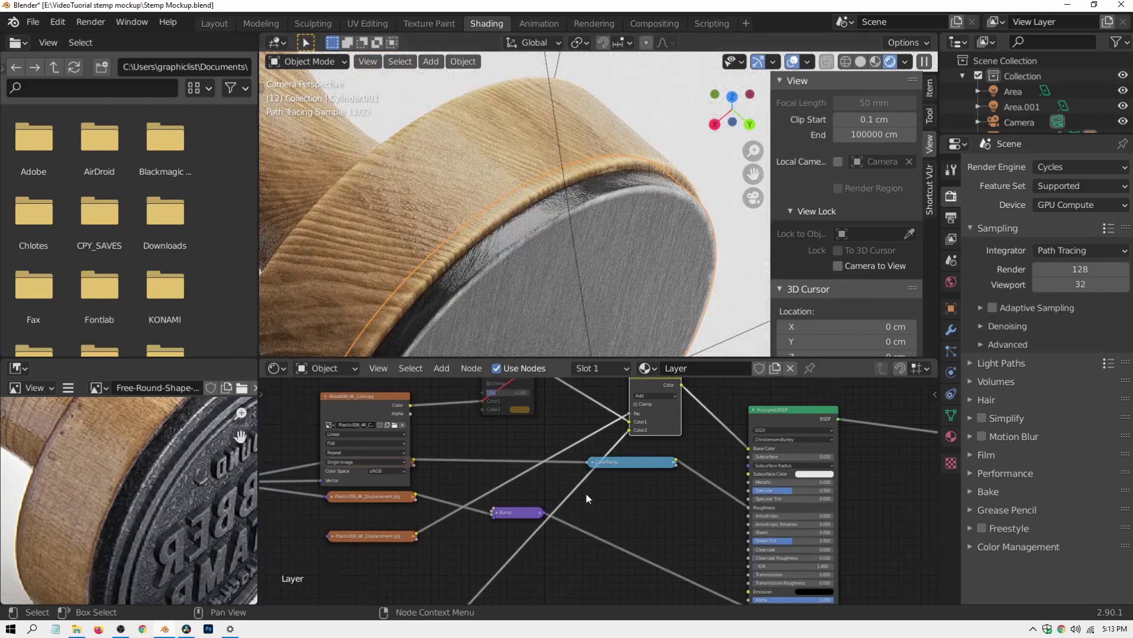
{"action": "scroll", "coordinate": [592, 498], "scroll_direction": "up", "scroll_amount": 1}
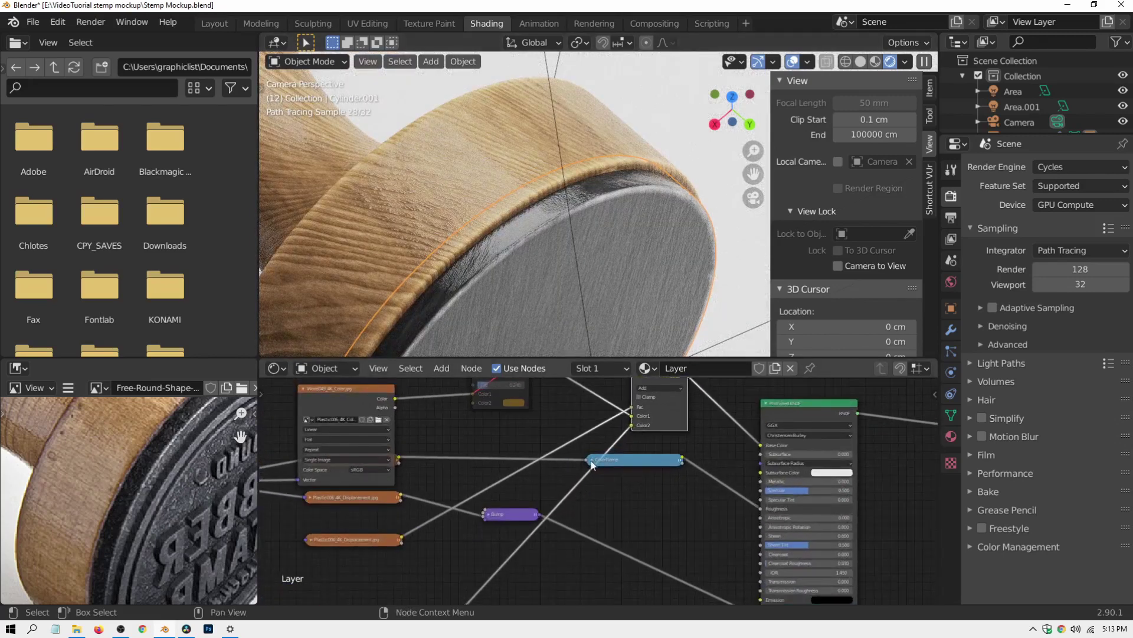
{"action": "left_click", "coordinate": [303, 388]}
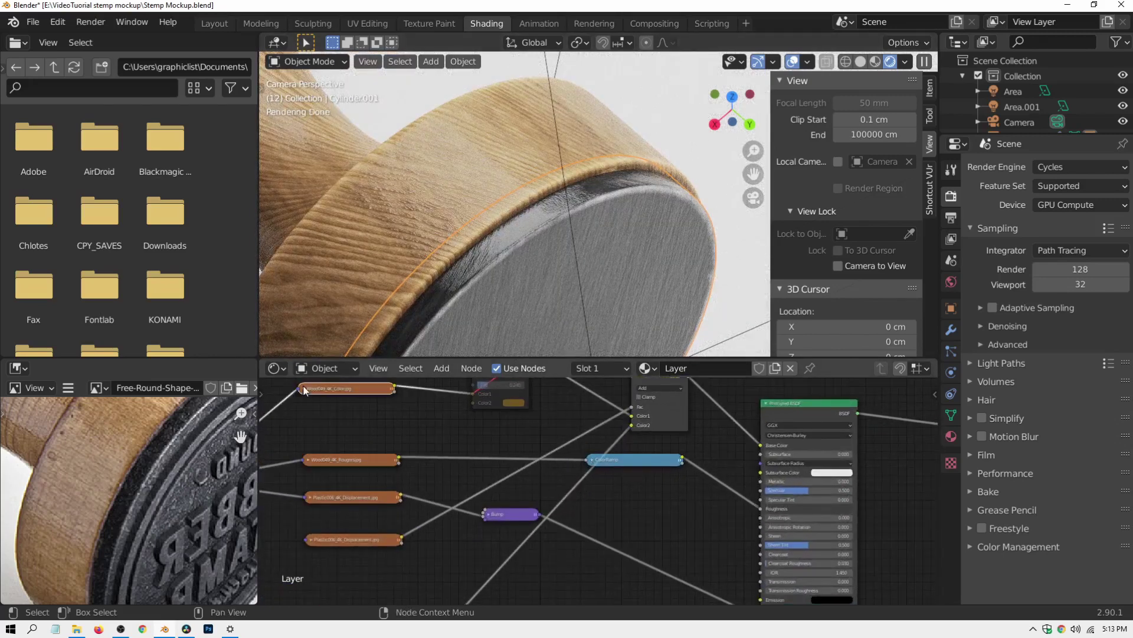
{"action": "left_click", "coordinate": [594, 459]}
{"action": "scroll", "coordinate": [641, 512], "scroll_direction": "up", "scroll_amount": 1}
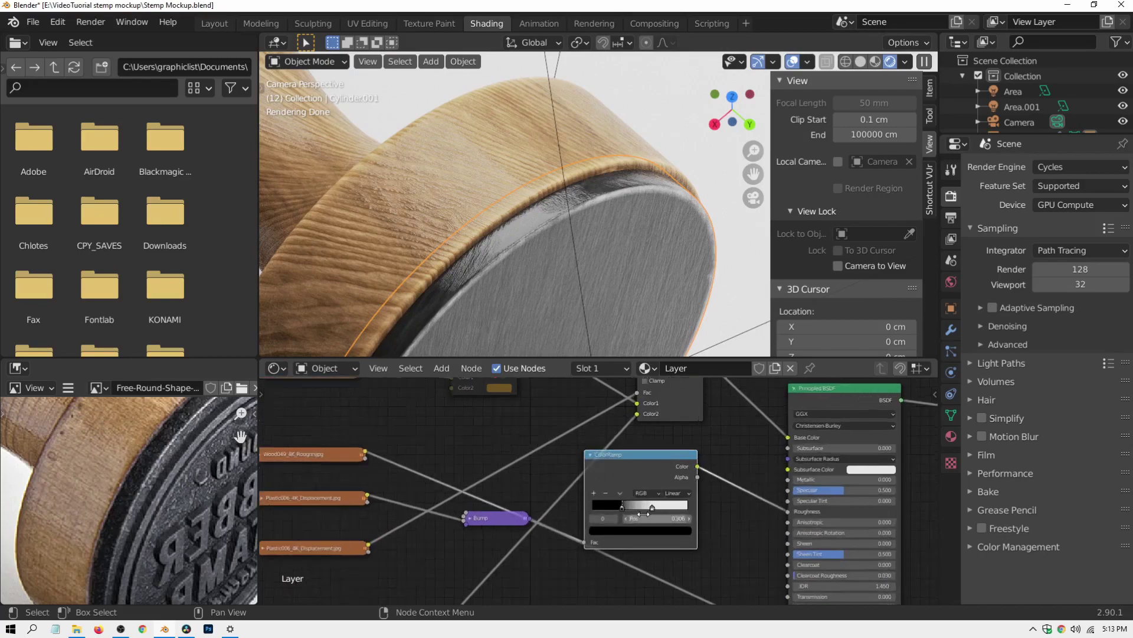
Step: Move the roughness ColorRamp's dark stop to position 0.141 and its light stop to 0.373
{"action": "scroll", "coordinate": [642, 512], "scroll_direction": "up", "scroll_amount": 3}
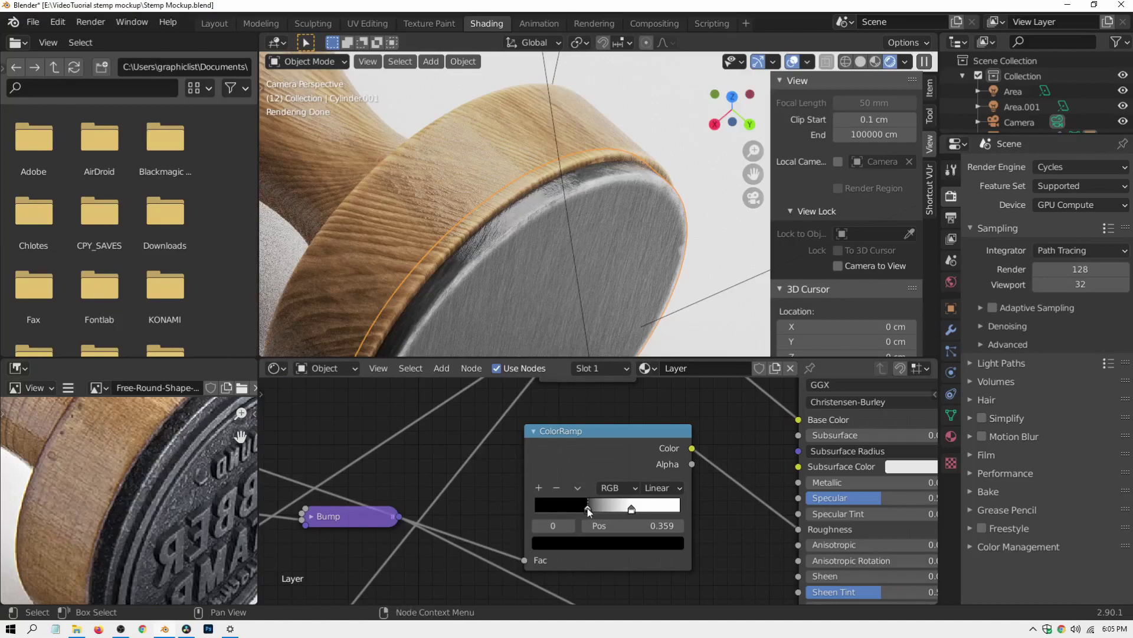
{"action": "left_click_drag", "start_coordinate": [589, 509], "coordinate": [553, 512]}
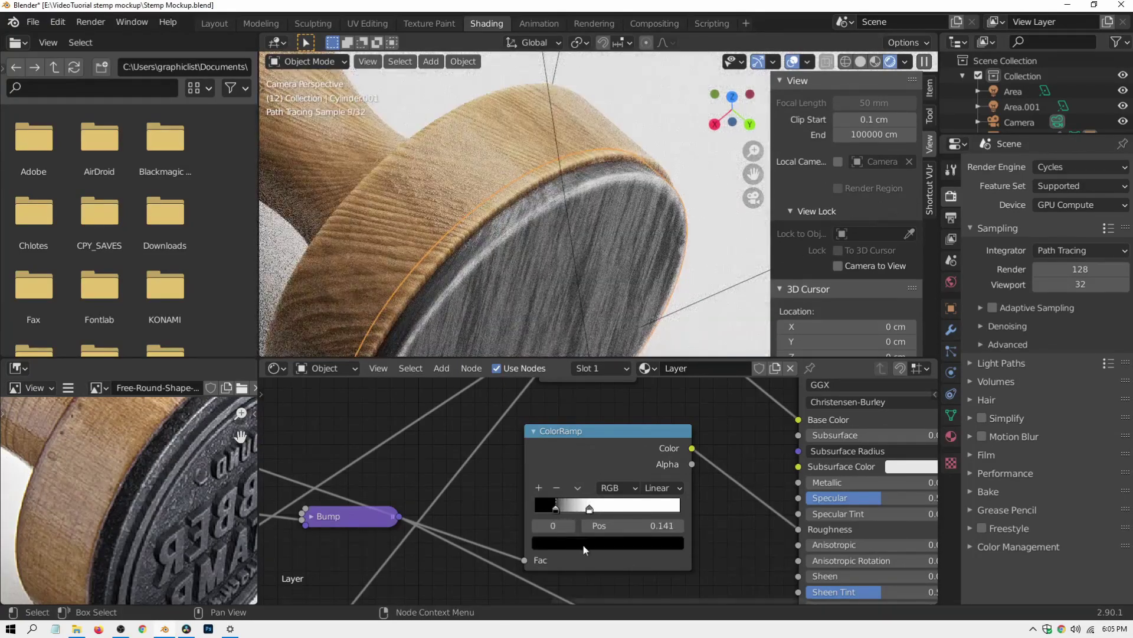
{"action": "left_click", "coordinate": [588, 510]}
{"action": "left_click", "coordinate": [556, 509]}
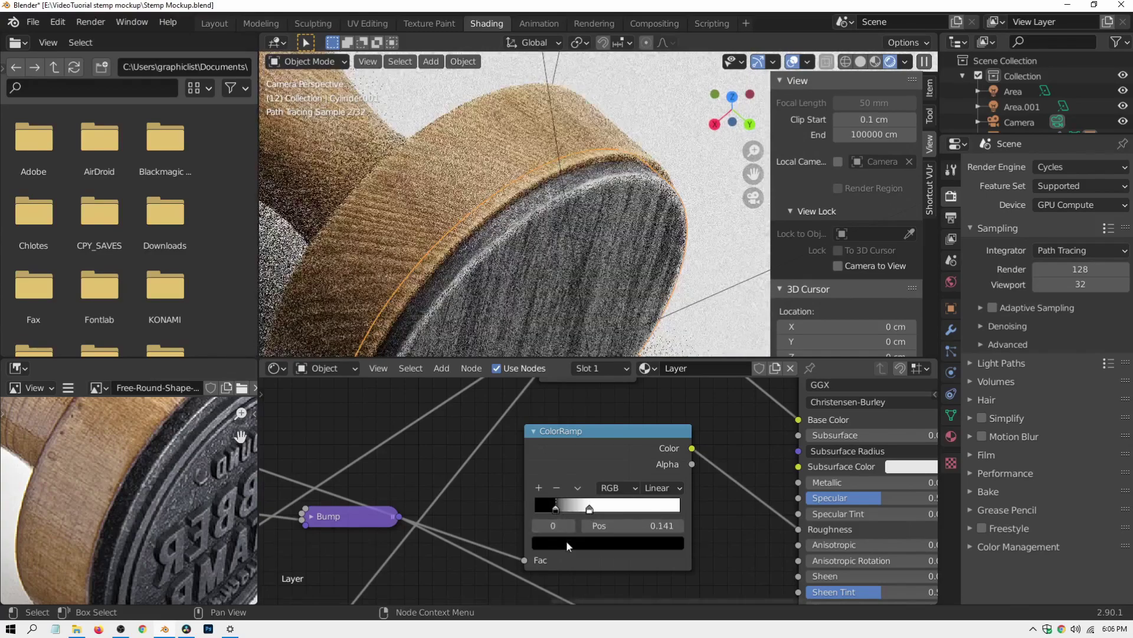
Step: Set the roughness ColorRamp's dark stop to gray with RGB 0.202 and its light stop to white
{"action": "left_click", "coordinate": [565, 542]}
{"action": "mouse_move", "coordinate": [648, 413]}
{"action": "left_mouse_down"}
{"action": "mouse_move", "coordinate": [653, 364]}
{"action": "mouse_move", "coordinate": [652, 393]}
{"action": "left_mouse_up"}
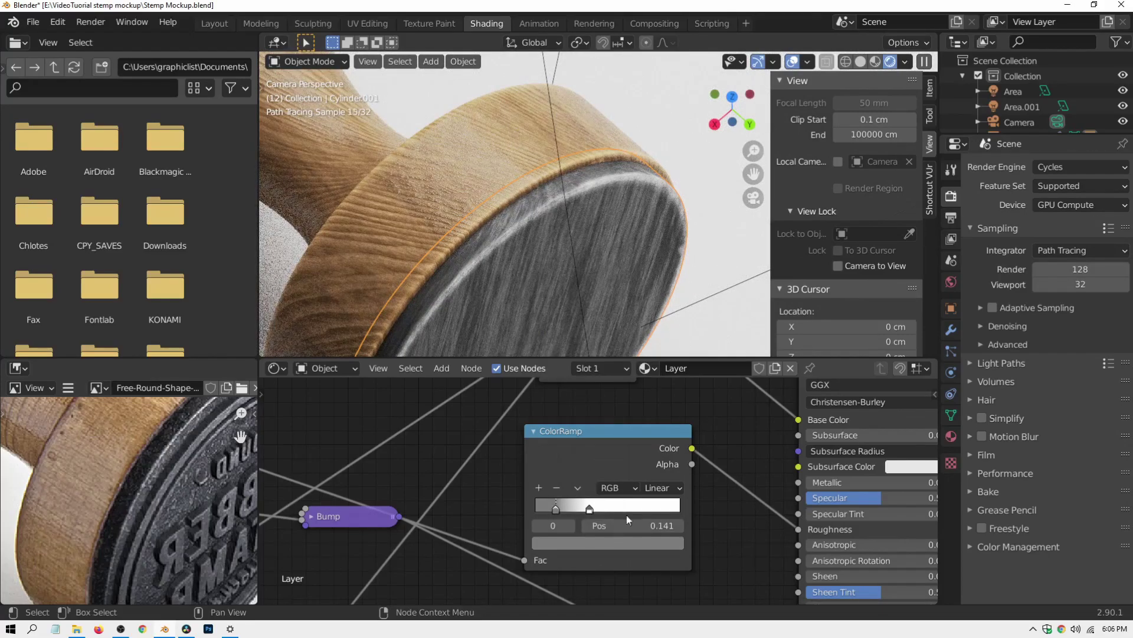
{"action": "left_click", "coordinate": [589, 508]}
{"action": "left_click", "coordinate": [591, 543]}
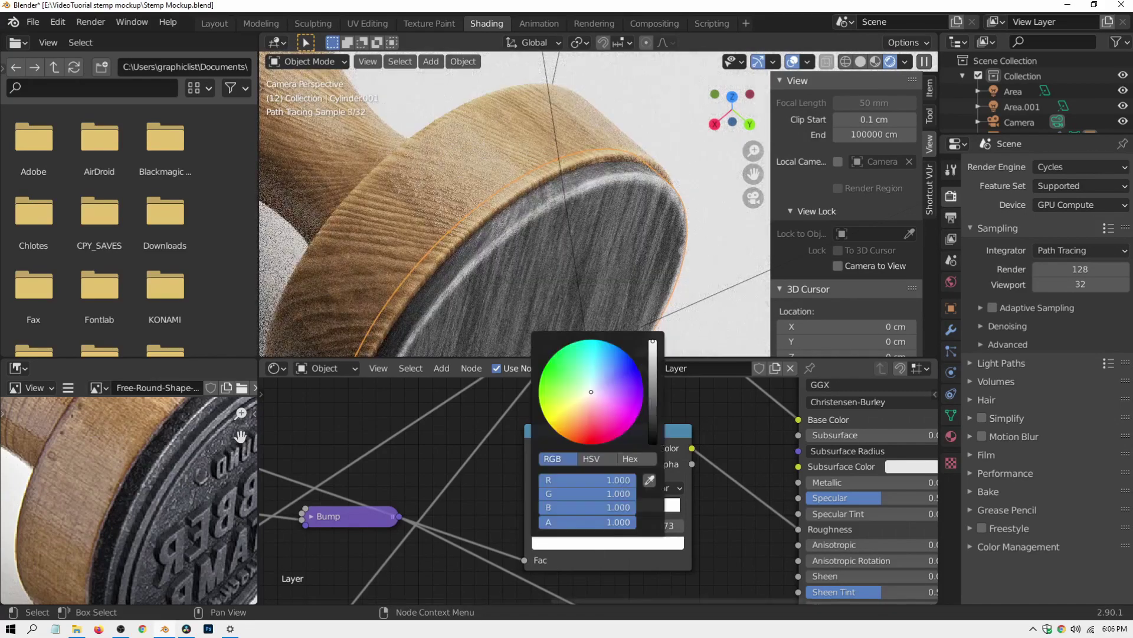
{"action": "mouse_move", "coordinate": [652, 341]}
{"action": "left_mouse_down"}
{"action": "mouse_move", "coordinate": [652, 360]}
{"action": "mouse_move", "coordinate": [652, 343]}
{"action": "left_mouse_up"}
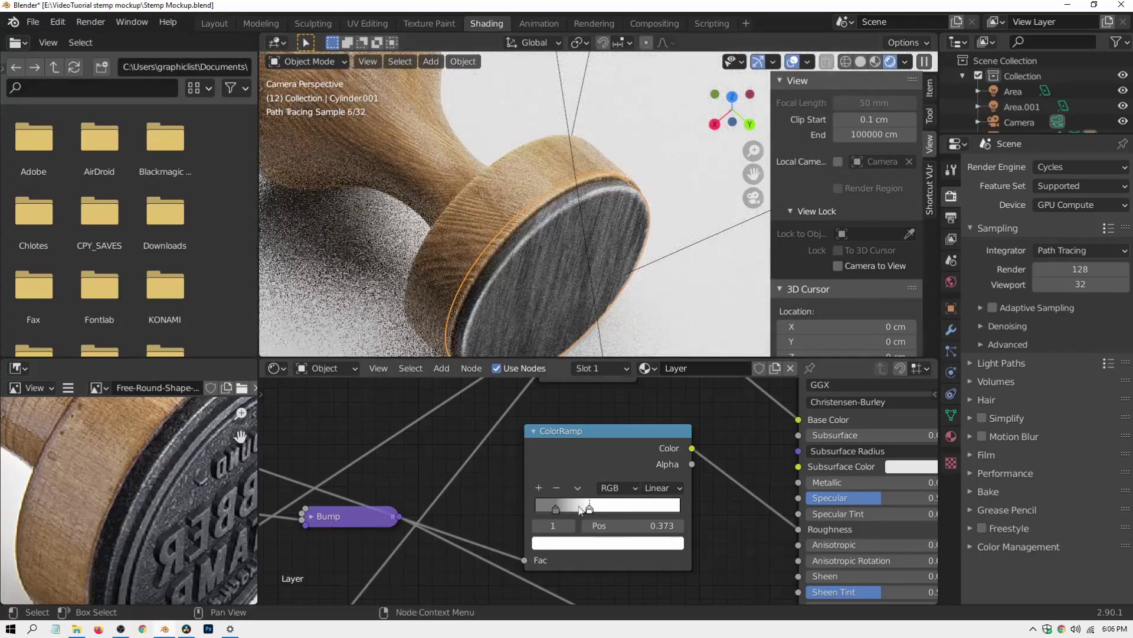
Step: Preview the roughness ColorRamp directly on the disc and darken its dark stop to a near-black gray
{"action": "left_click", "coordinate": [608, 449], "text": "ctrl+shift"}
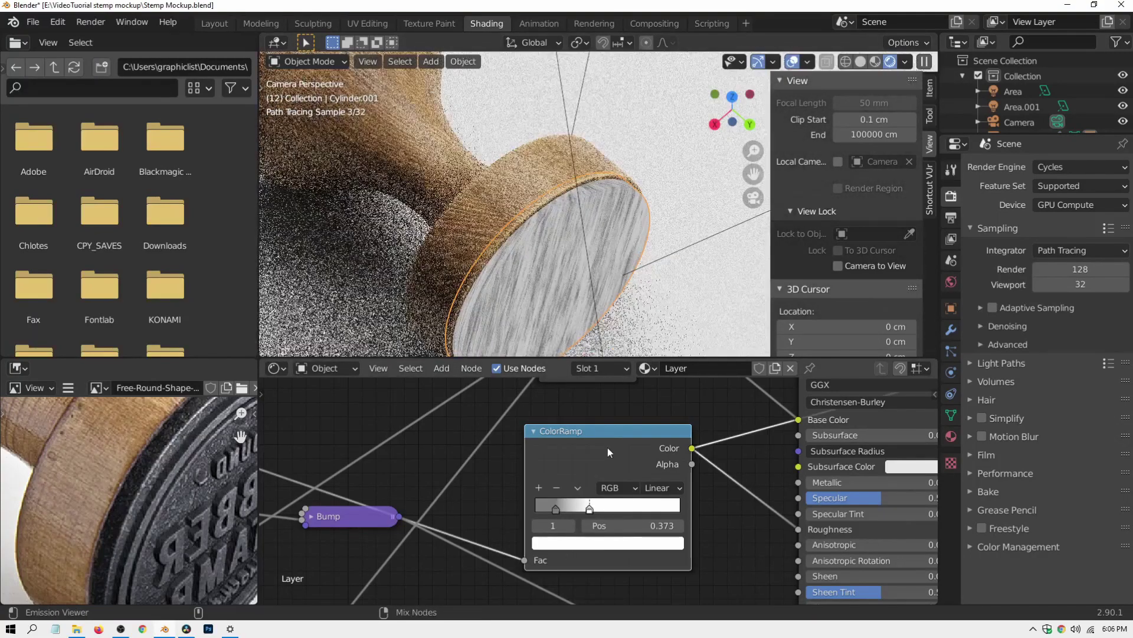
{"action": "left_click", "coordinate": [556, 508]}
{"action": "left_click", "coordinate": [565, 541]}
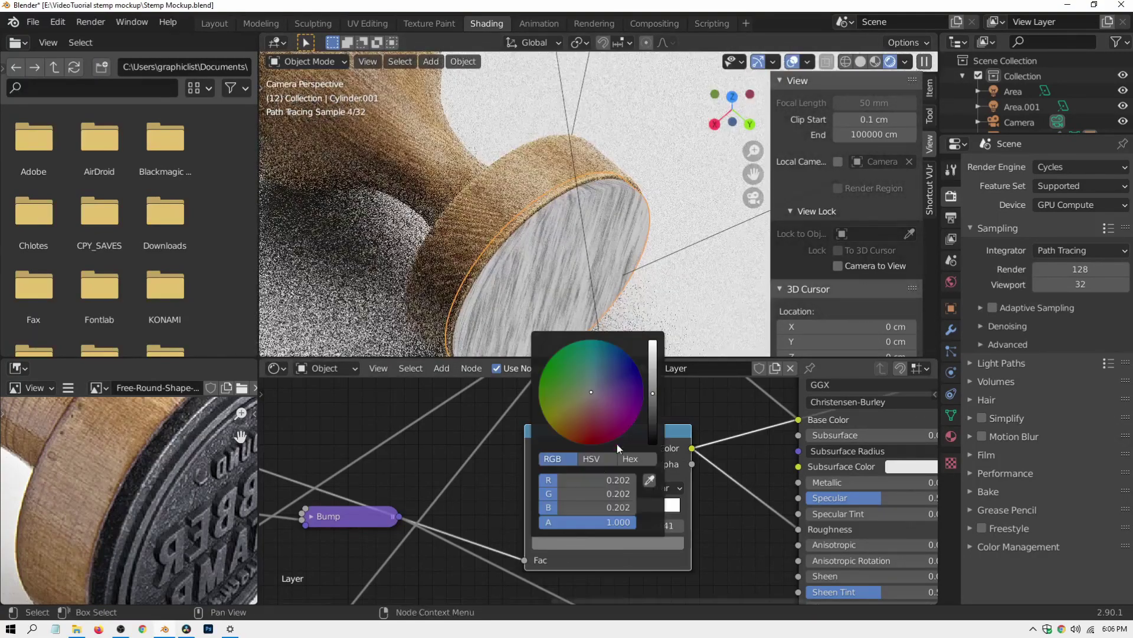
{"action": "left_click_drag", "start_coordinate": [652, 407], "coordinate": [653, 431]}
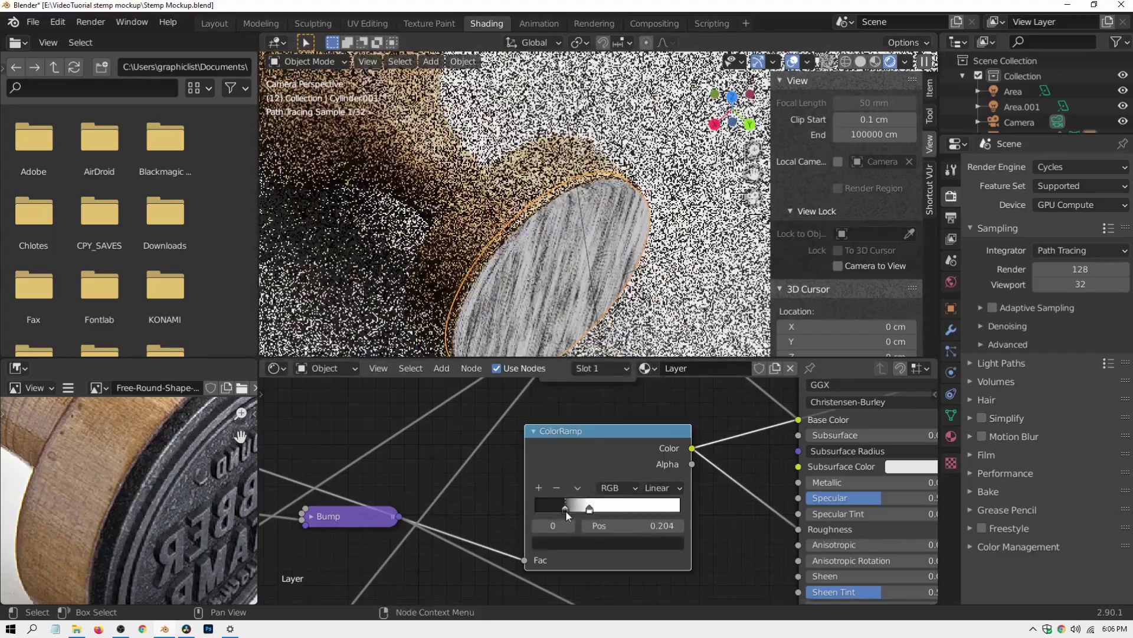
Step: Move the roughness ColorRamp's dark stop to position 0.296 and switch the preview back to the Principled BSDF
{"action": "mouse_move", "coordinate": [565, 510]}
{"action": "left_mouse_down"}
{"action": "mouse_move", "coordinate": [604, 508]}
{"action": "mouse_move", "coordinate": [579, 508]}
{"action": "left_mouse_up"}
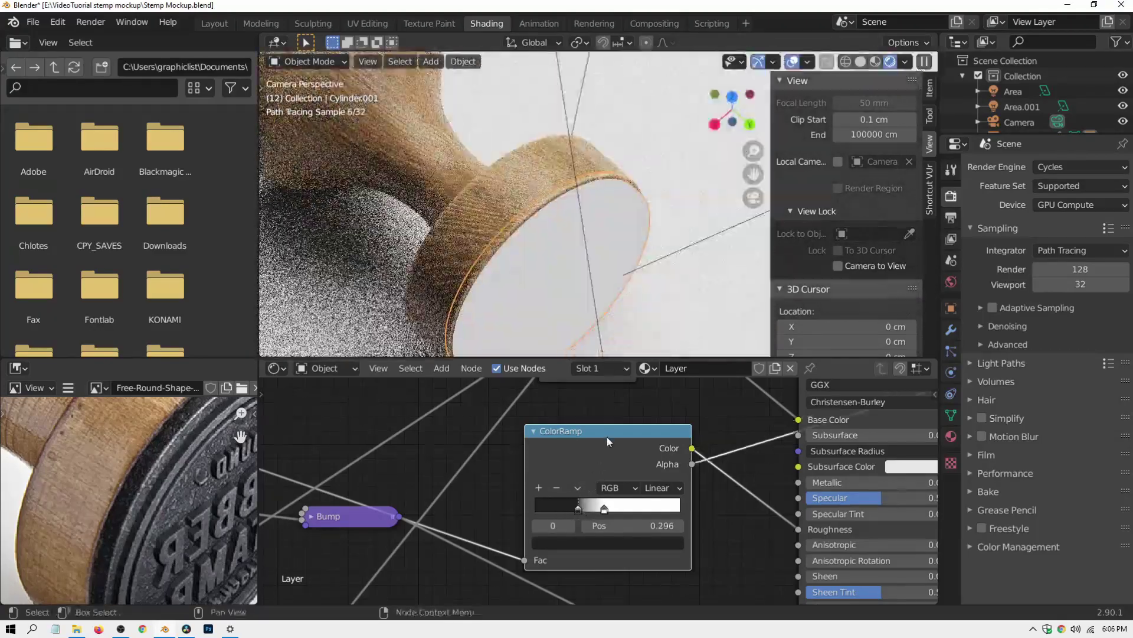
{"action": "left_click", "coordinate": [617, 440], "text": "ctrl+shift"}
{"action": "middle_click_drag", "start_coordinate": [800, 391], "coordinate": [588, 500]}
{"action": "scroll", "coordinate": [588, 499], "scroll_direction": "down", "scroll_amount": 4}
{"action": "left_click", "coordinate": [627, 480], "text": "ctrl+shift"}
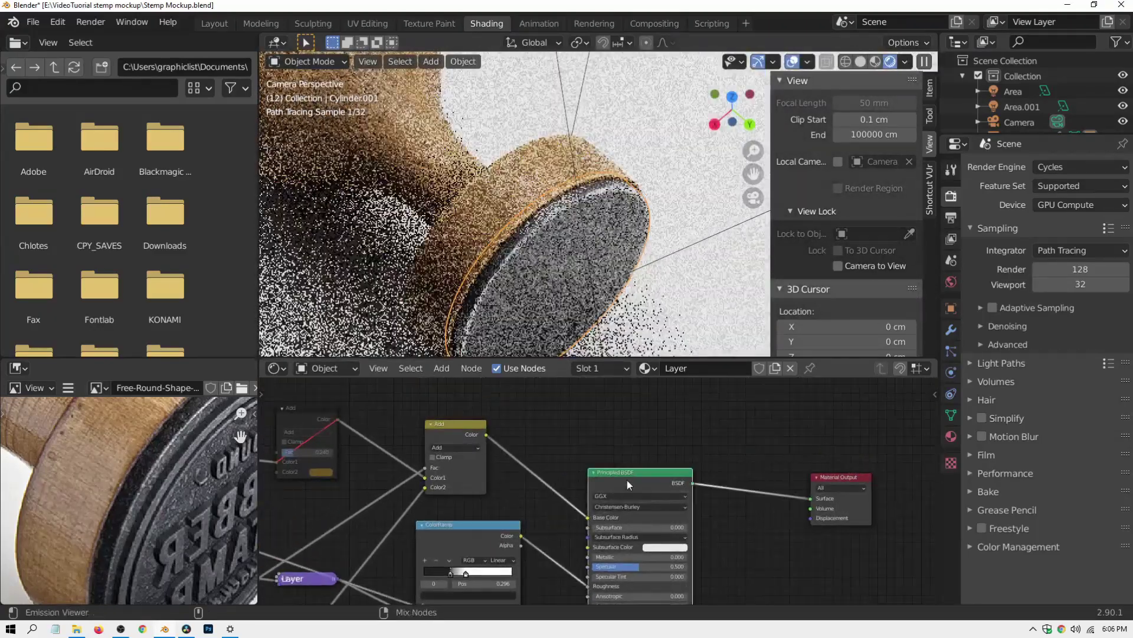
Step: Preview the roughness ColorRamp, shift its stops to 0.232 and 0.384, and return the preview to the full shader
{"action": "scroll", "coordinate": [539, 531], "scroll_direction": "up", "scroll_amount": 5}
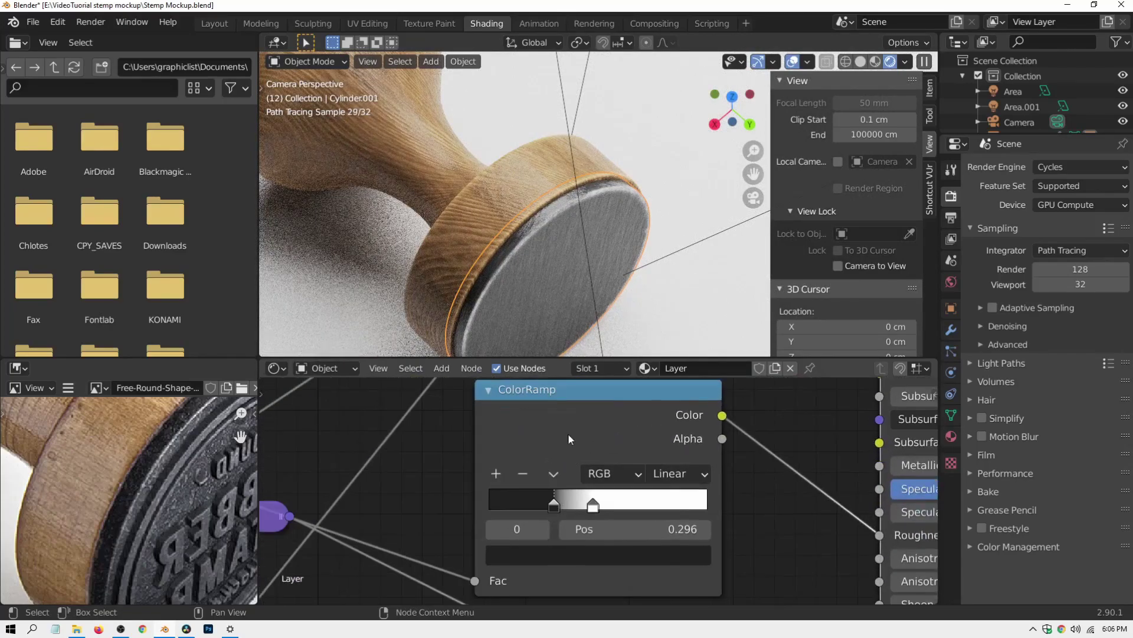
{"action": "left_click", "coordinate": [569, 443], "text": "ctrl+shift"}
{"action": "mouse_move", "coordinate": [552, 509]}
{"action": "left_mouse_down"}
{"action": "mouse_move", "coordinate": [537, 511]}
{"action": "mouse_move", "coordinate": [572, 508]}
{"action": "left_mouse_up"}
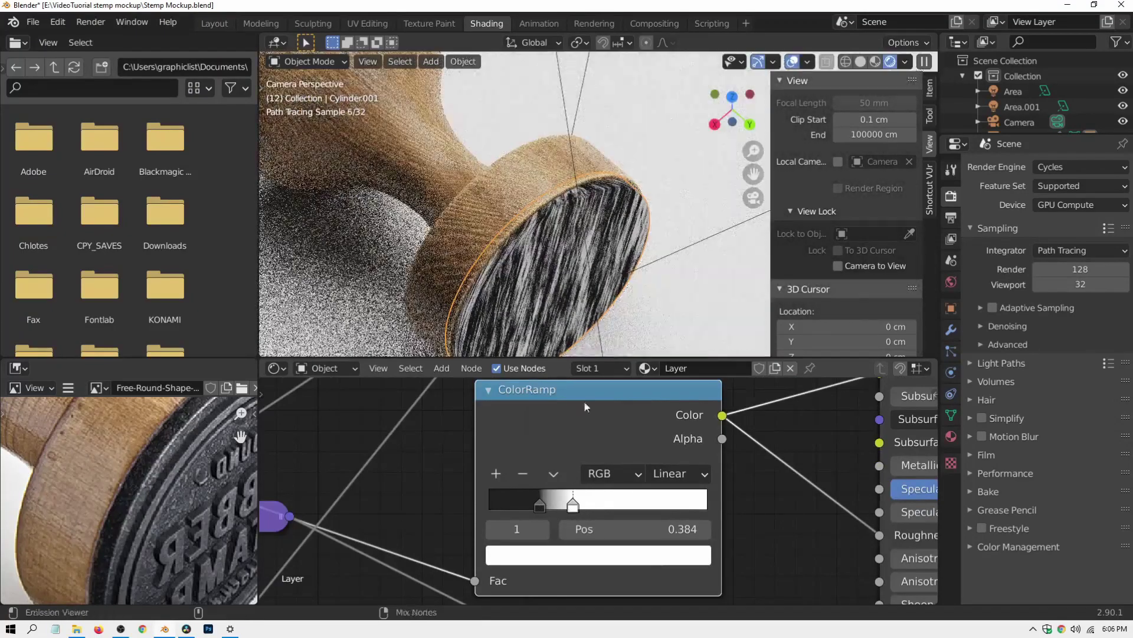
{"action": "scroll", "coordinate": [585, 394], "scroll_direction": "down", "scroll_amount": 5}
{"action": "mouse_move", "coordinate": [585, 393]}
{"action": "middle_mouse_down"}
{"action": "mouse_move", "coordinate": [496, 485]}
{"action": "mouse_move", "coordinate": [445, 507]}
{"action": "middle_mouse_up"}
{"action": "left_click", "coordinate": [639, 437], "text": "ctrl+shift"}
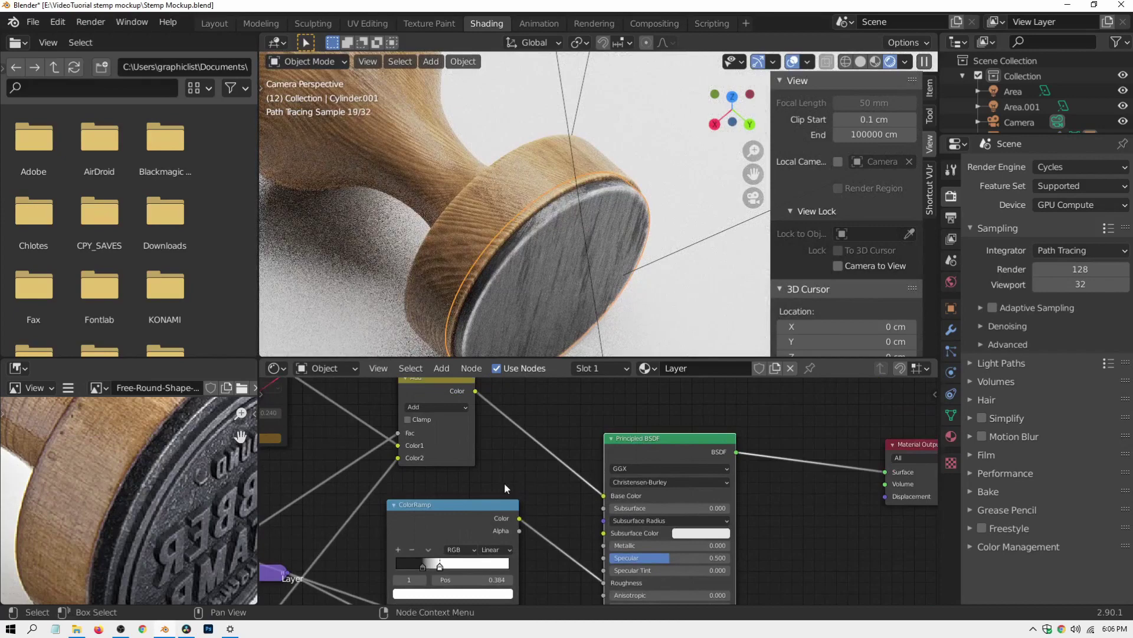
Step: Preview the lower ColorRamp that masks the disc's rim, set its dark stop to 0.514, and restore the full shader
{"action": "middle_click_drag", "start_coordinate": [477, 493], "coordinate": [777, 436]}
{"action": "left_click", "coordinate": [392, 504], "text": "ctrl+shift"}
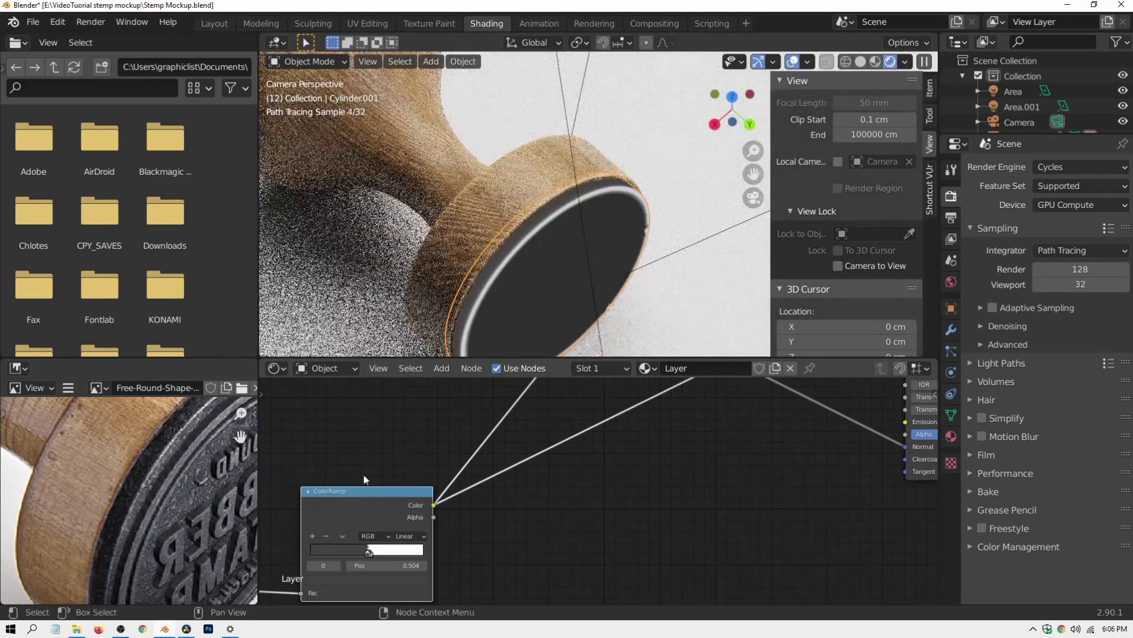
{"action": "scroll", "coordinate": [321, 534], "scroll_direction": "up", "scroll_amount": 3}
{"action": "middle_click_drag", "start_coordinate": [323, 542], "coordinate": [503, 479]}
{"action": "scroll", "coordinate": [503, 479], "scroll_direction": "up", "scroll_amount": 4}
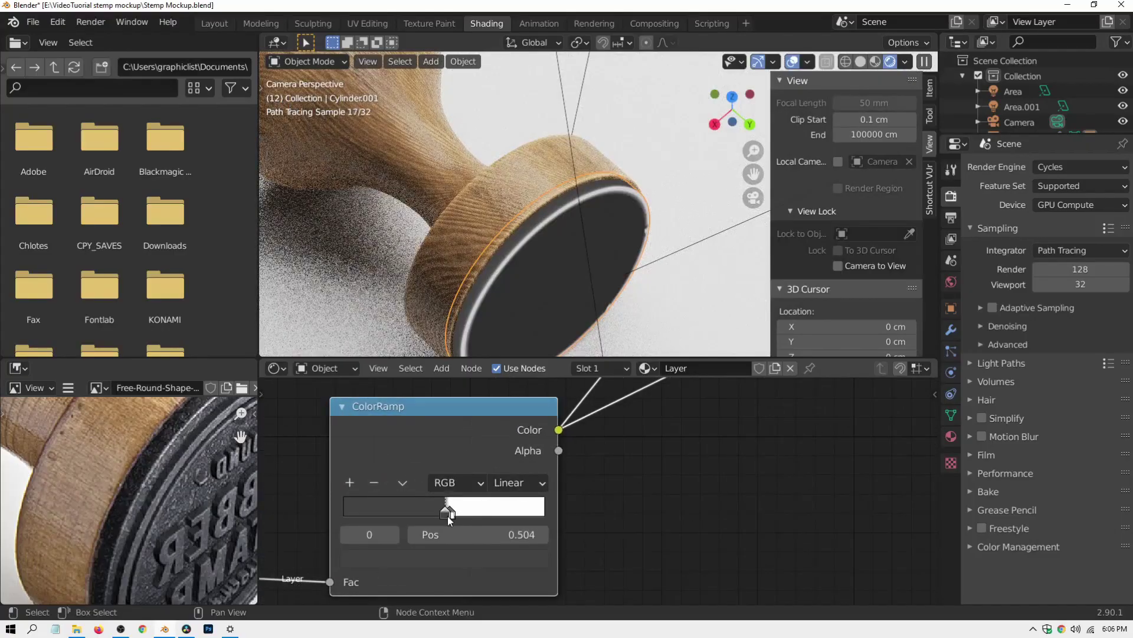
{"action": "mouse_move", "coordinate": [447, 515]}
{"action": "left_mouse_down"}
{"action": "mouse_move", "coordinate": [431, 514]}
{"action": "mouse_move", "coordinate": [458, 516]}
{"action": "mouse_move", "coordinate": [444, 516]}
{"action": "left_mouse_up"}
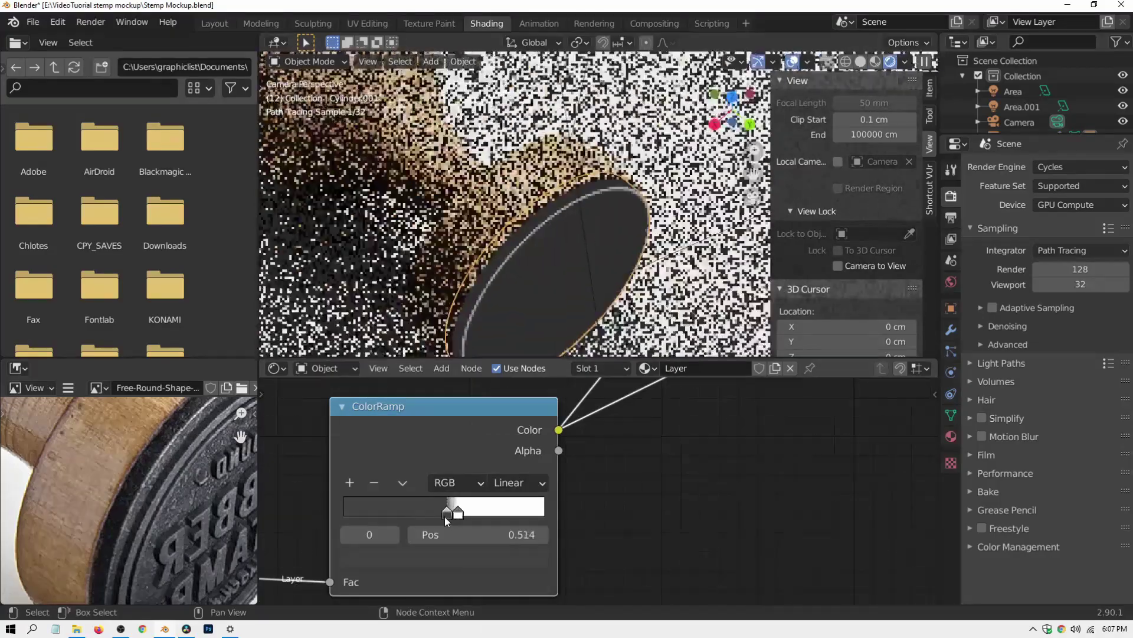
{"action": "scroll", "coordinate": [658, 480], "scroll_direction": "down", "scroll_amount": 3}
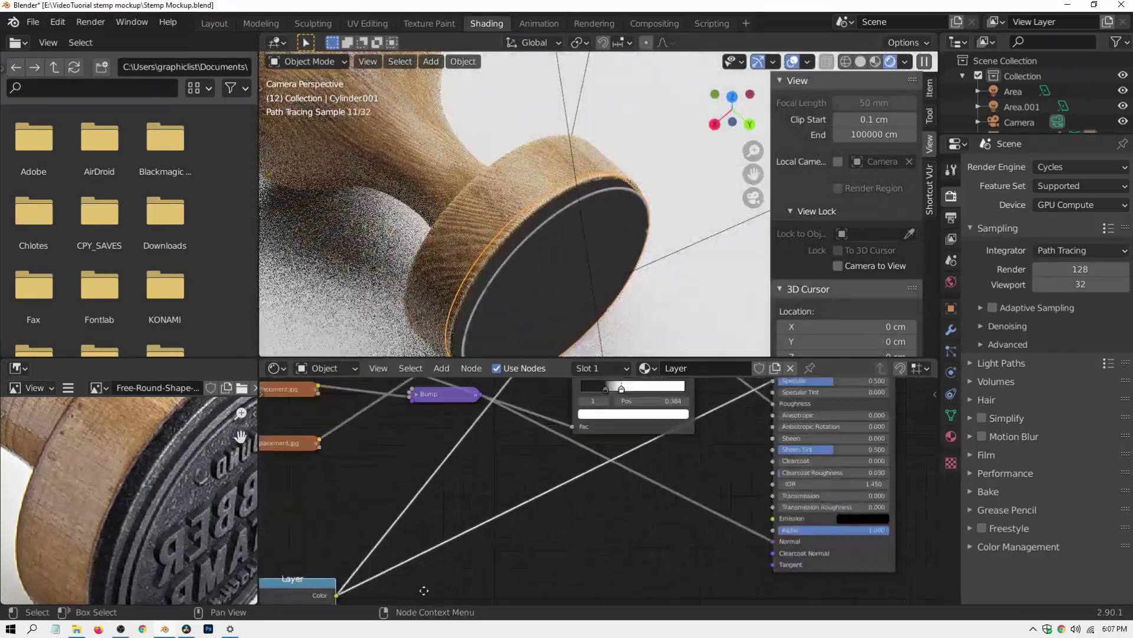
{"action": "left_click", "coordinate": [702, 403], "text": "ctrl+shift"}
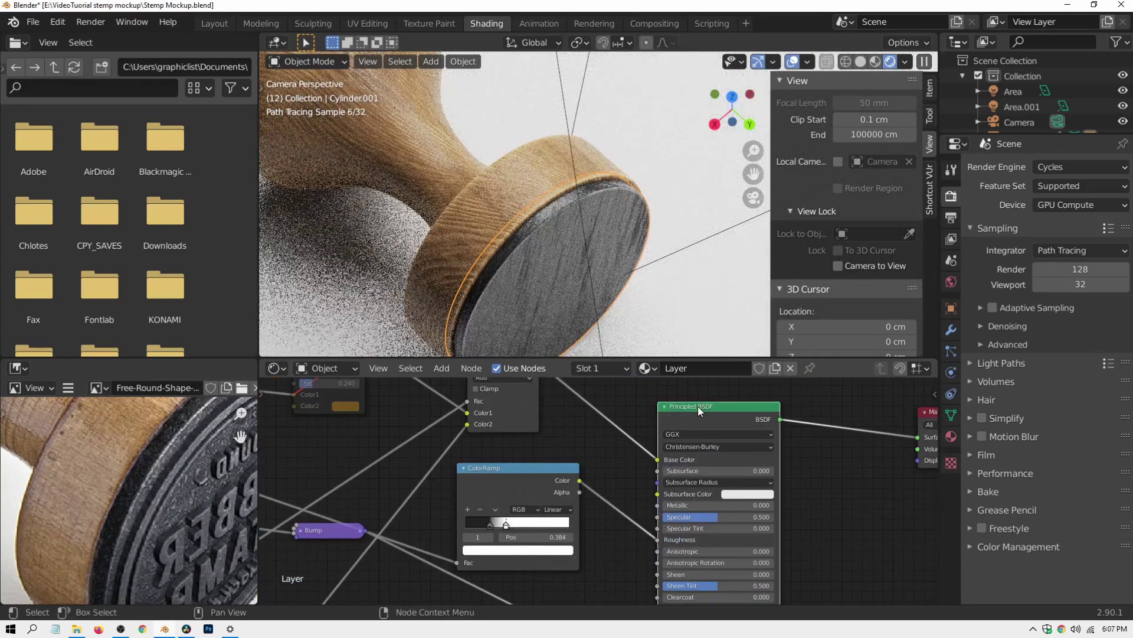
Step: Adjust the brightness of the roughness ColorRamp's dark stop color, keeping it a near-black gray
{"action": "scroll", "coordinate": [558, 517], "scroll_direction": "up", "scroll_amount": 5}
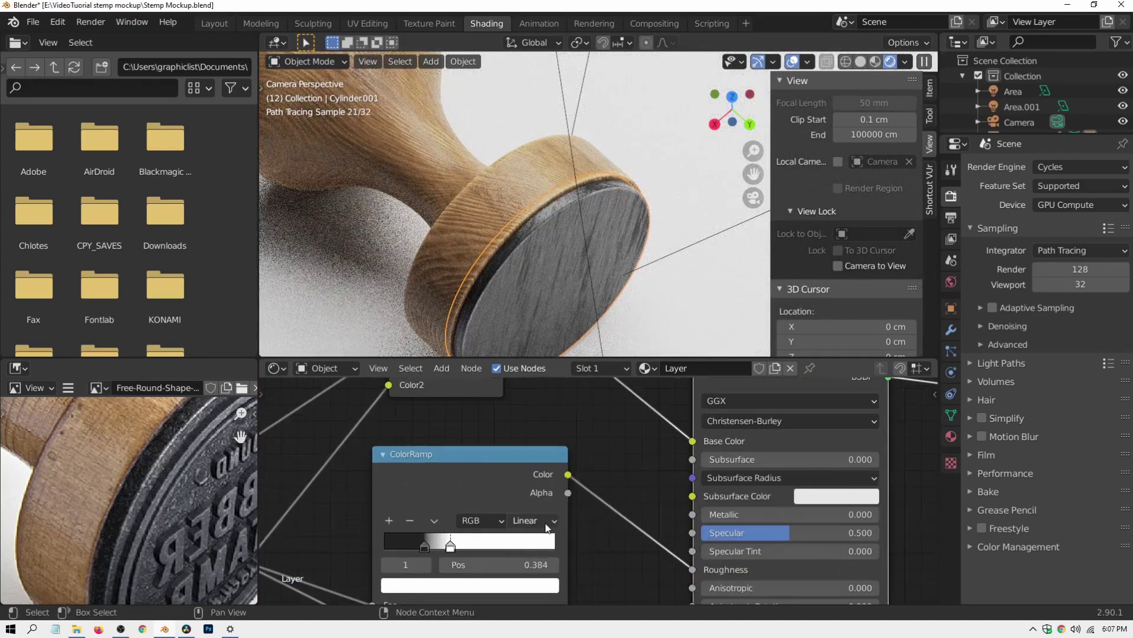
{"action": "middle_click_drag", "start_coordinate": [532, 530], "coordinate": [616, 460]}
{"action": "scroll", "coordinate": [539, 479], "scroll_direction": "up", "scroll_amount": 2}
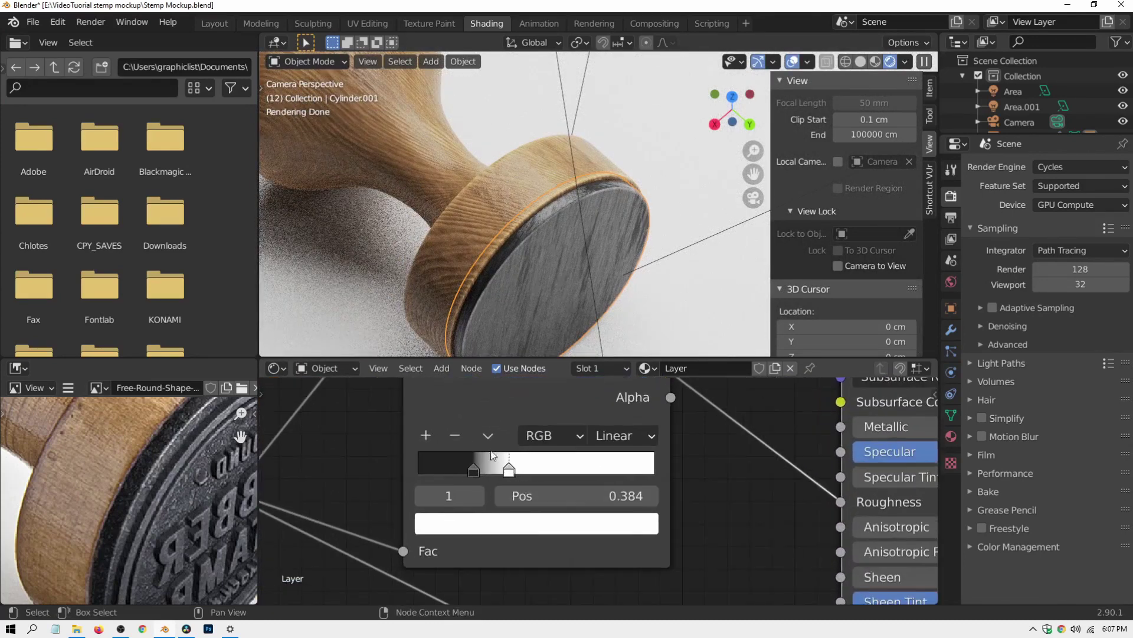
{"action": "middle_click_drag", "start_coordinate": [492, 420], "coordinate": [543, 441]}
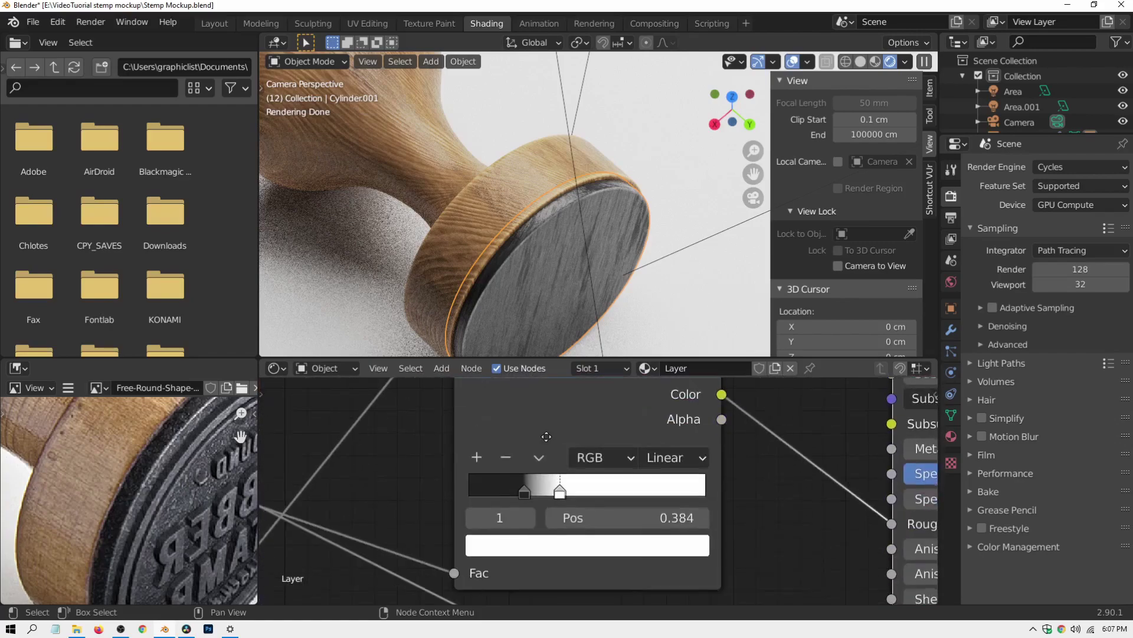
{"action": "left_click", "coordinate": [529, 489]}
{"action": "left_click", "coordinate": [546, 544]}
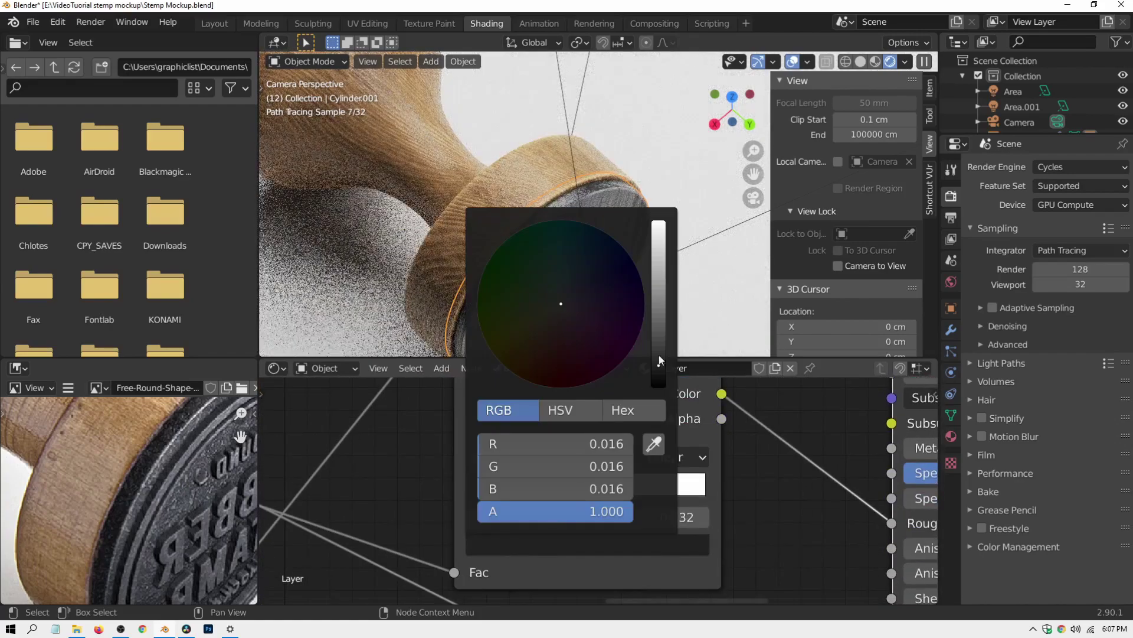
{"action": "left_click_drag", "start_coordinate": [659, 356], "coordinate": [659, 370]}
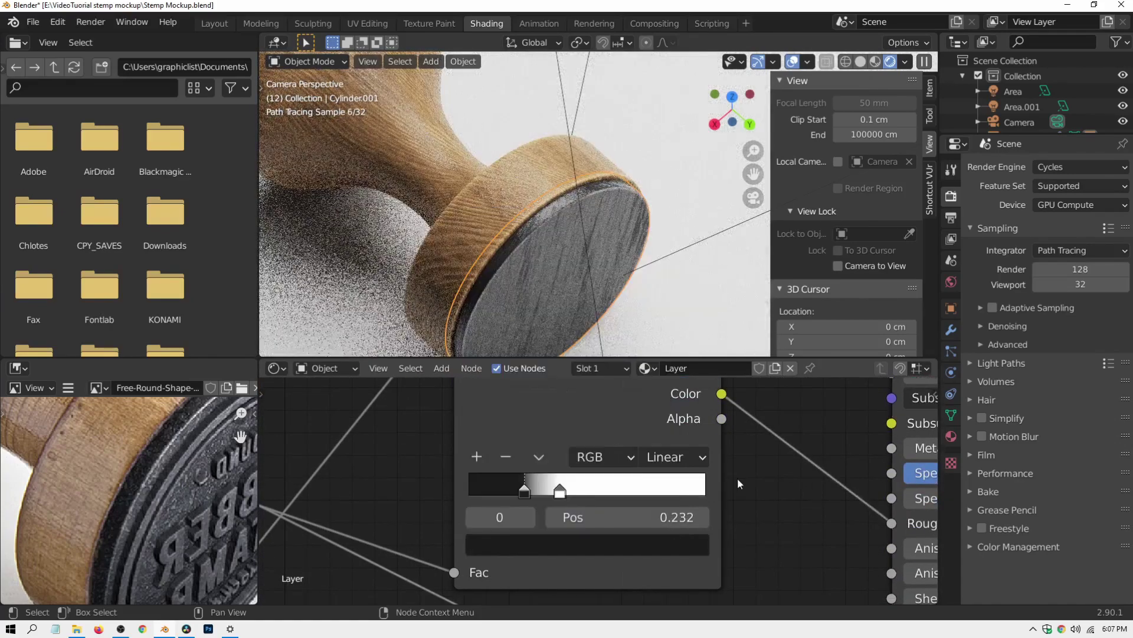
Step: Move the roughness ColorRamp's dark stop close to the gradient's start and its light stop to 0.201, and inspect the disc up close
{"action": "left_click_drag", "start_coordinate": [524, 493], "coordinate": [478, 493]}
{"action": "left_click_drag", "start_coordinate": [560, 492], "coordinate": [517, 493]}
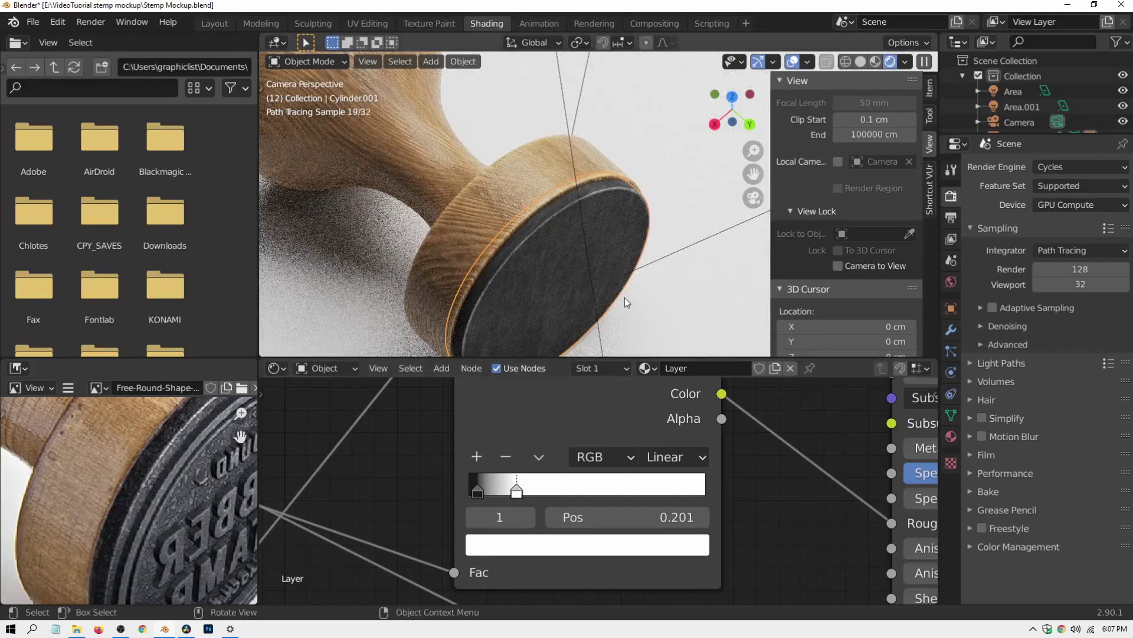
{"action": "left_click", "coordinate": [673, 258]}
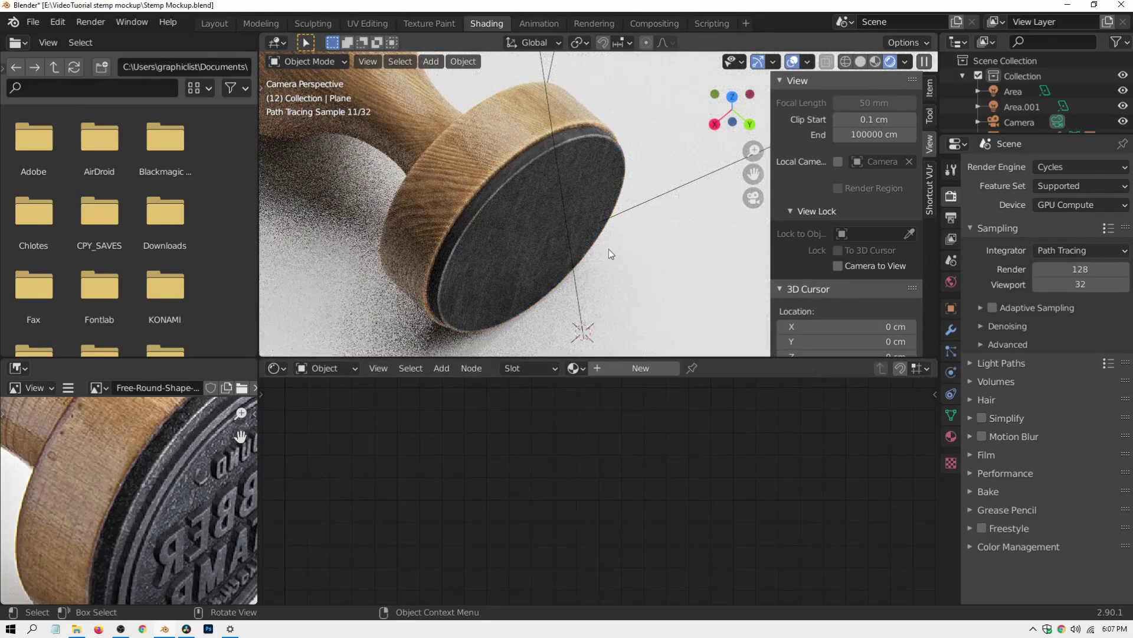
{"action": "left_click", "coordinate": [550, 261]}
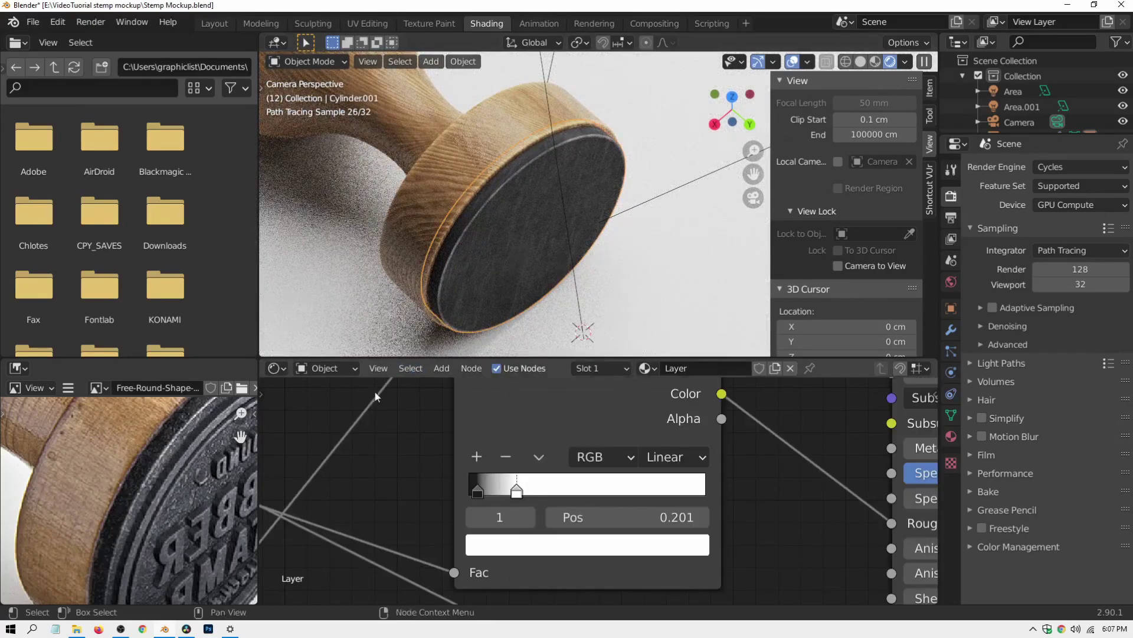
{"action": "scroll", "coordinate": [494, 388], "scroll_direction": "up", "scroll_amount": 2}
{"action": "scroll", "coordinate": [529, 267], "scroll_direction": "up", "scroll_amount": 4}
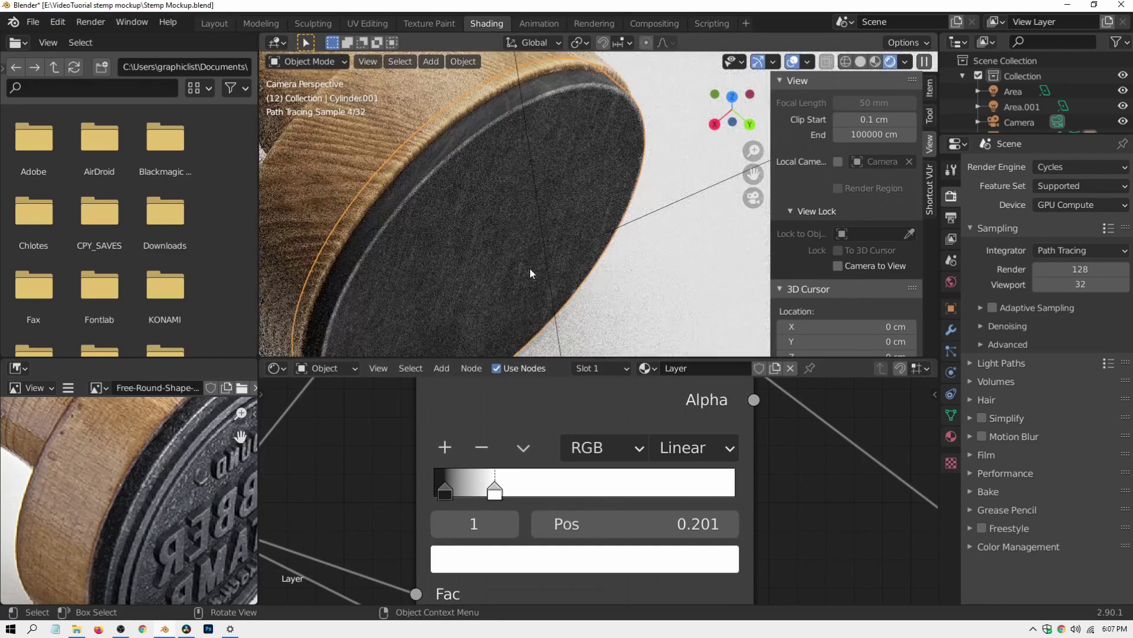
Step: Set the rim-mask ColorRamp's dark stop to 0.504 and place its light stop just after it for a sharper rim edge
{"action": "middle_click_drag", "start_coordinate": [405, 539], "coordinate": [777, 422]}
{"action": "scroll", "coordinate": [590, 497], "scroll_direction": "down", "scroll_amount": 7}
{"action": "middle_click_drag", "start_coordinate": [392, 577], "coordinate": [509, 478]}
{"action": "scroll", "coordinate": [503, 506], "scroll_direction": "up", "scroll_amount": 4}
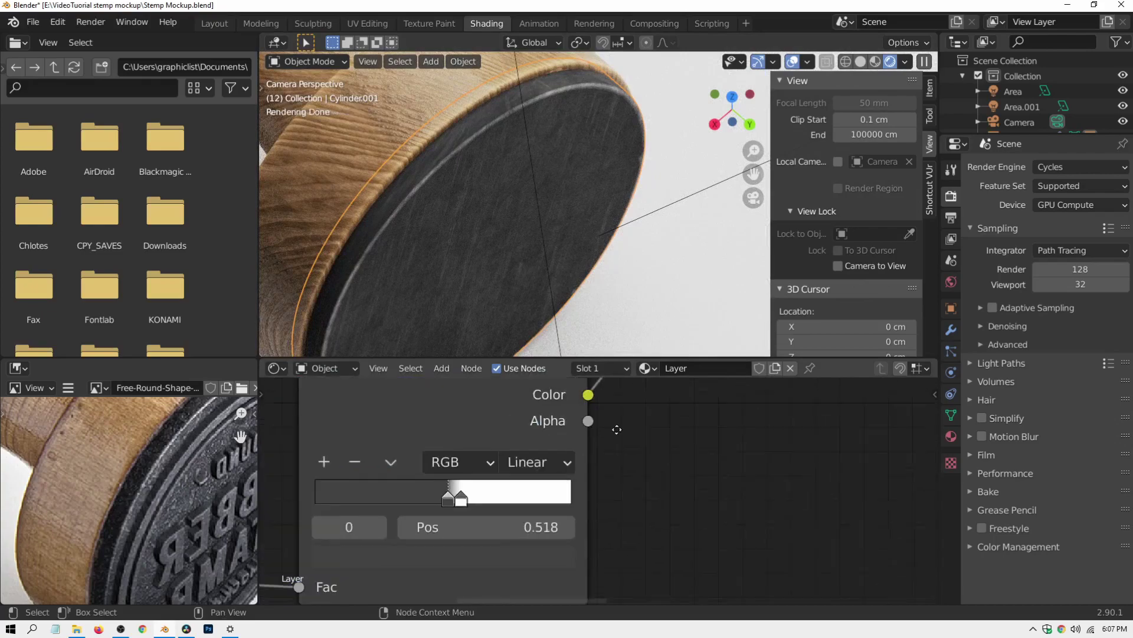
{"action": "mouse_move", "coordinate": [416, 509]}
{"action": "left_mouse_down"}
{"action": "mouse_move", "coordinate": [428, 513]}
{"action": "mouse_move", "coordinate": [381, 503]}
{"action": "mouse_move", "coordinate": [394, 509]}
{"action": "left_mouse_up"}
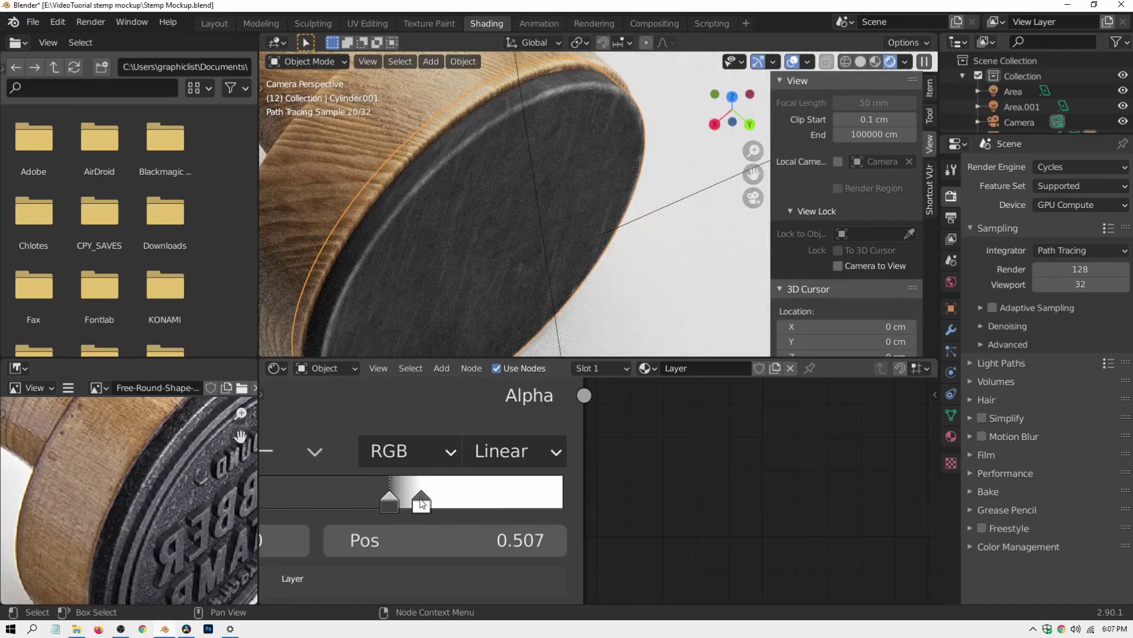
{"action": "left_click_drag", "start_coordinate": [422, 503], "coordinate": [389, 502]}
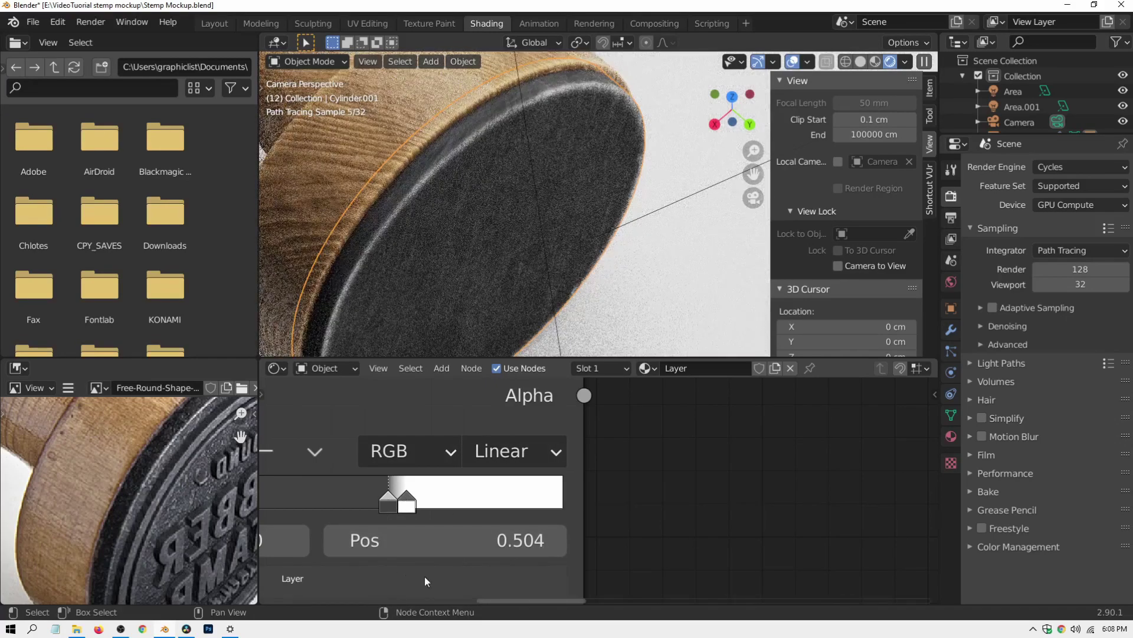
Step: Adjust the brightness of the rim-mask ColorRamp's dark stop color to a dark gray and check the disc's rim in the render
{"action": "middle_click_drag", "start_coordinate": [470, 551], "coordinate": [609, 458]}
{"action": "left_click", "coordinate": [399, 498]}
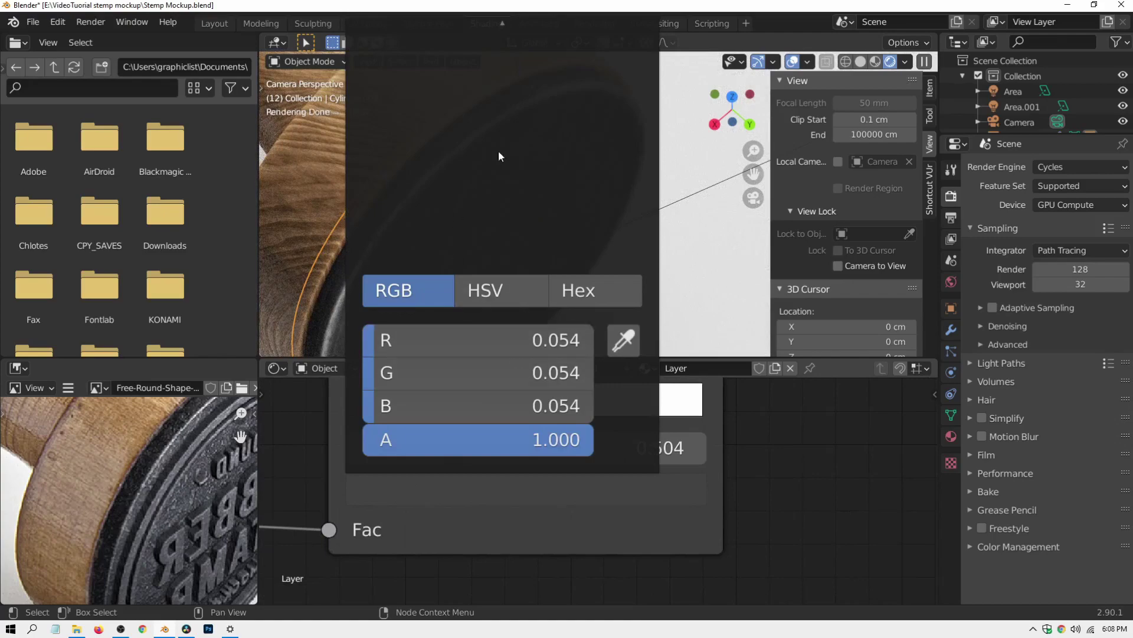
{"action": "left_click_drag", "start_coordinate": [614, 227], "coordinate": [609, 284]}
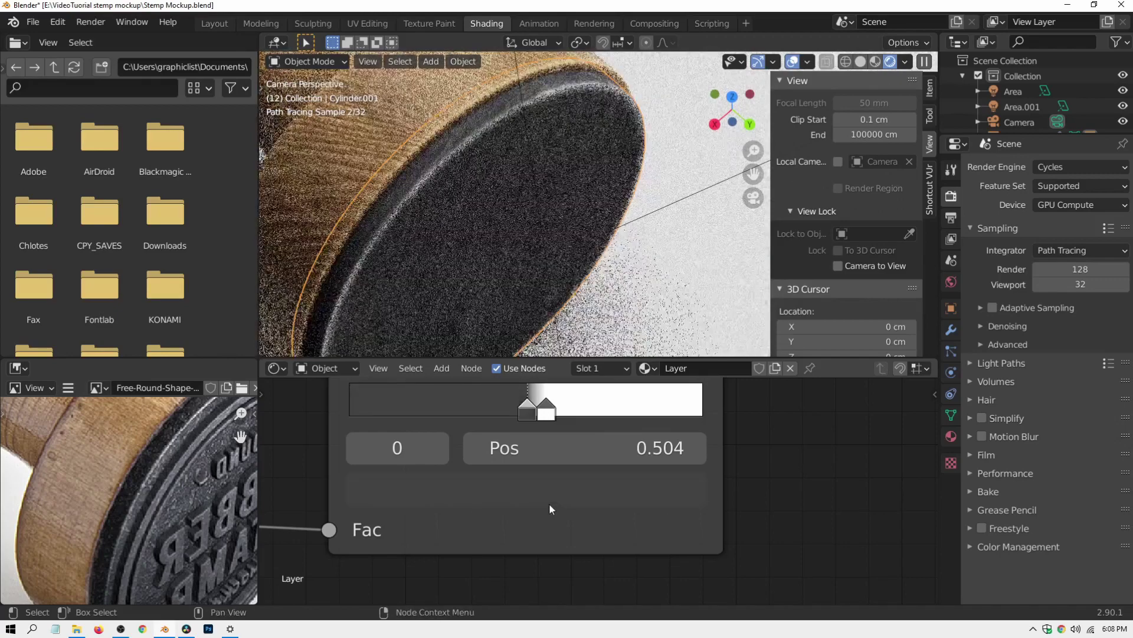
{"action": "middle_click_drag", "start_coordinate": [813, 475], "coordinate": [711, 574]}
{"action": "scroll", "coordinate": [504, 162], "scroll_direction": "down", "scroll_amount": 5}
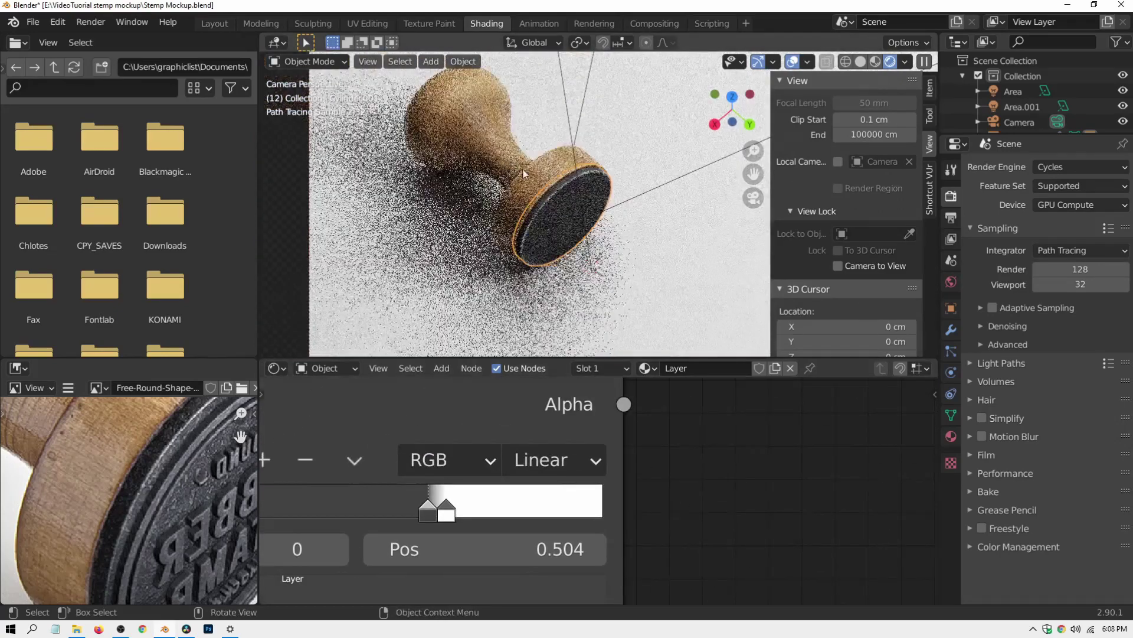
{"action": "left_click", "coordinate": [615, 137]}
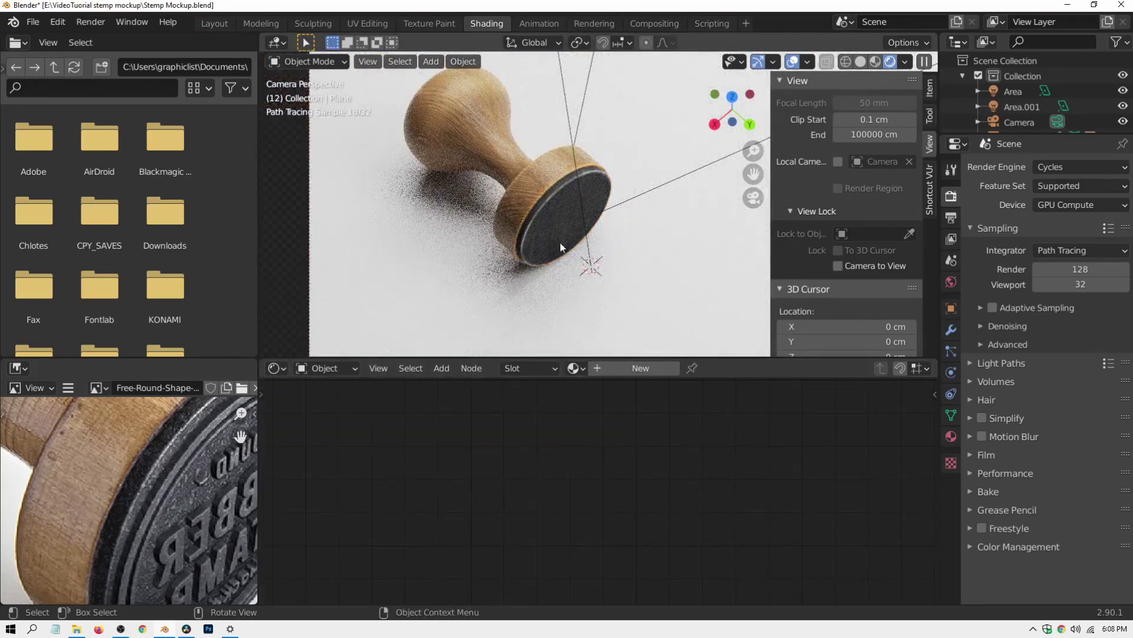
{"action": "left_click", "coordinate": [561, 247]}
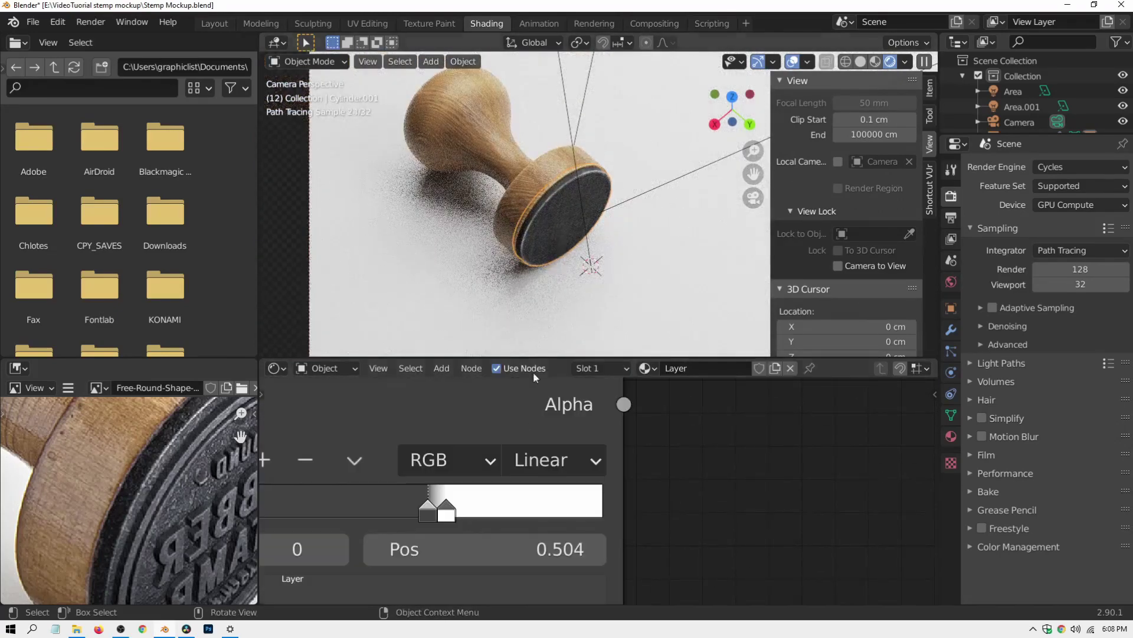
{"action": "scroll", "coordinate": [657, 495], "scroll_direction": "down", "scroll_amount": 2}
{"action": "scroll", "coordinate": [657, 495], "scroll_direction": "up", "scroll_amount": 2}
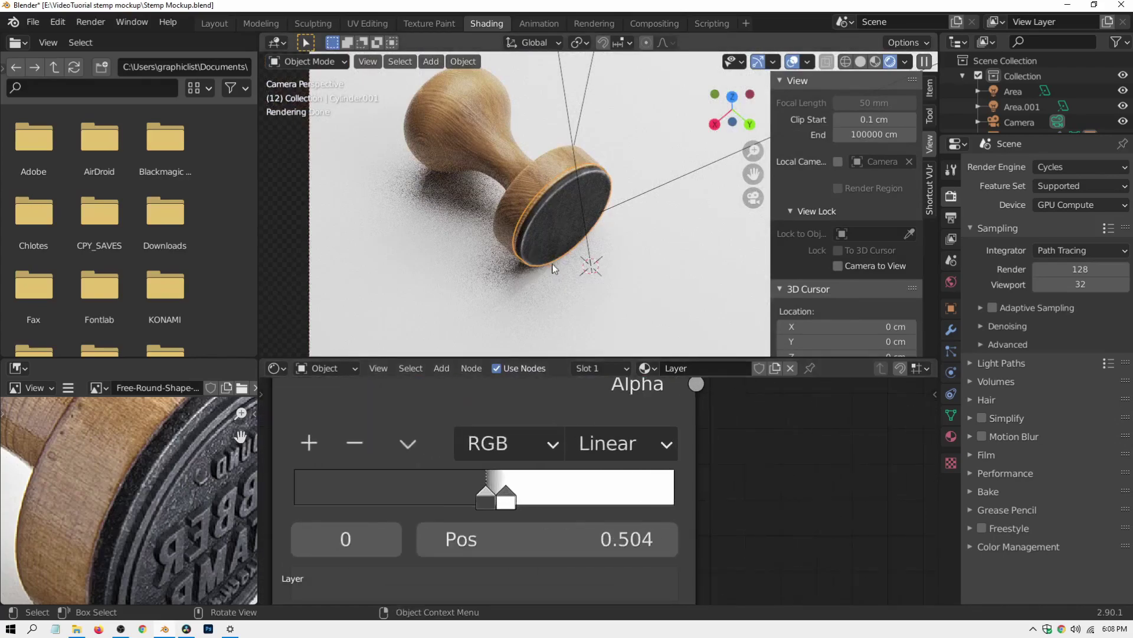
{"action": "scroll", "coordinate": [543, 211], "scroll_direction": "up", "scroll_amount": 4}
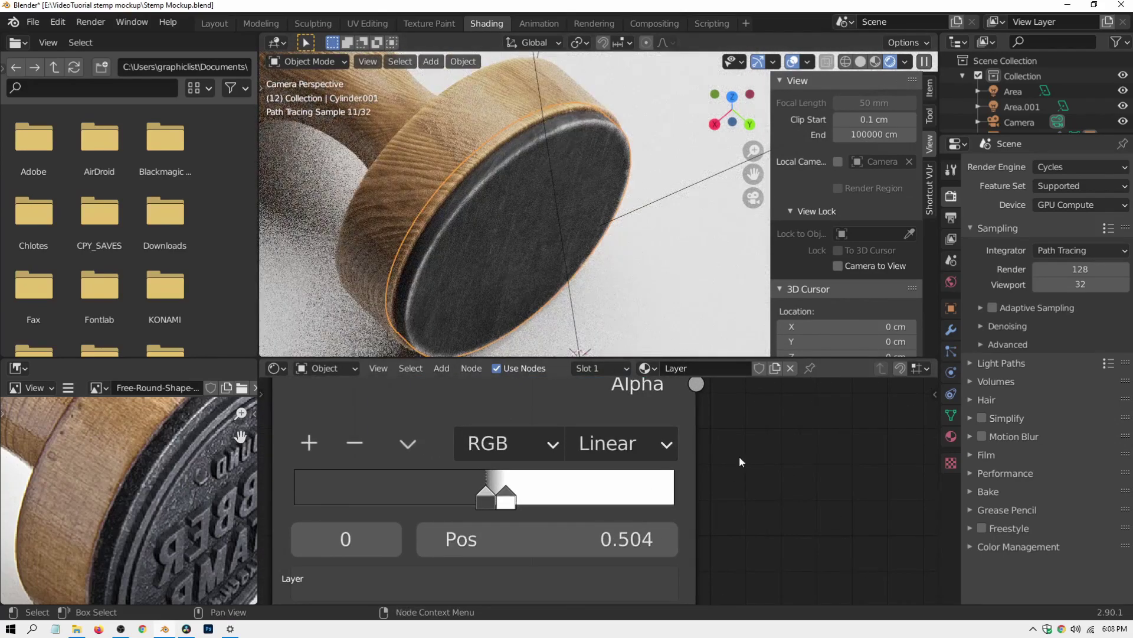
Step: Darken the rim-mask ColorRamp's dark stop color slightly
{"action": "left_click", "coordinate": [482, 499]}
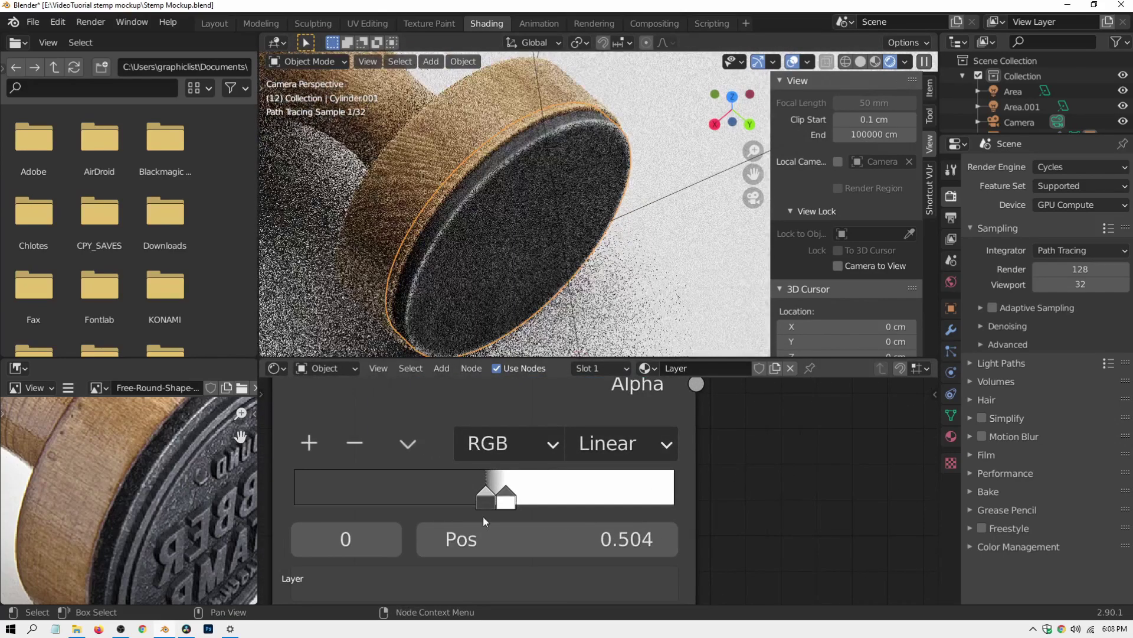
{"action": "scroll", "coordinate": [538, 524], "scroll_direction": "down", "scroll_amount": 4}
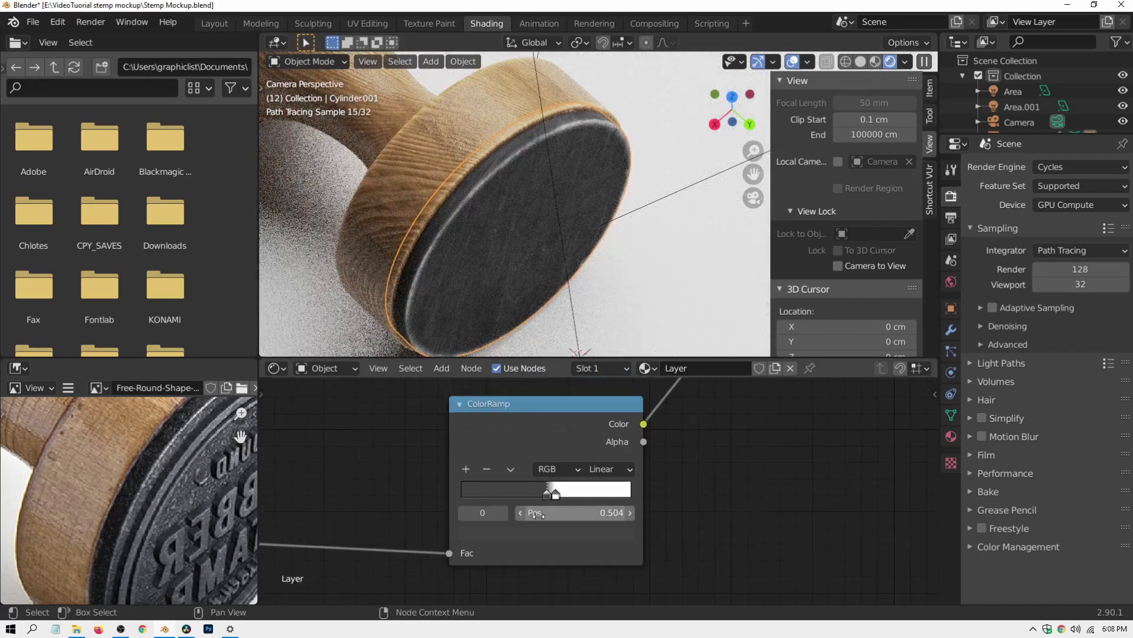
{"action": "left_click", "coordinate": [561, 487]}
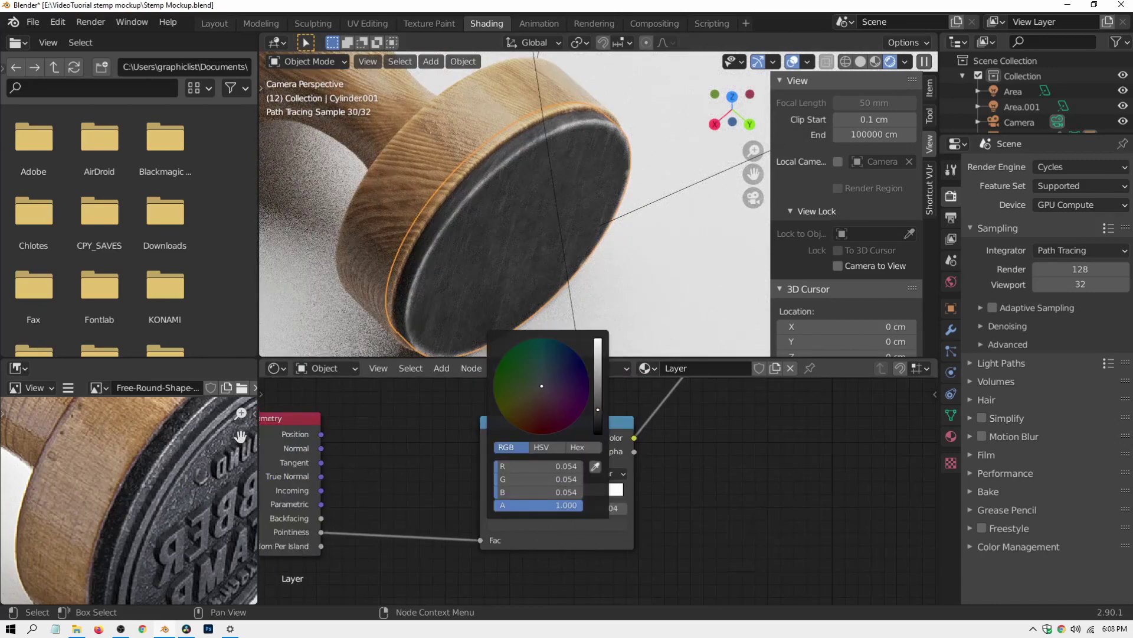
{"action": "left_click_drag", "start_coordinate": [598, 409], "coordinate": [598, 416]}
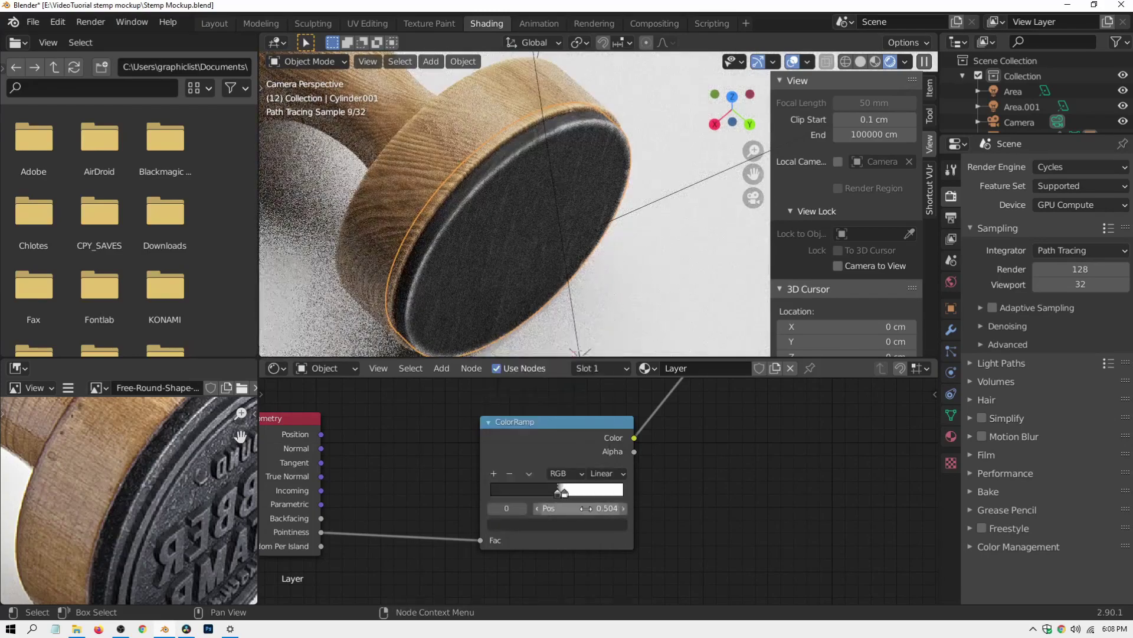
Step: Move the rim-mask ColorRamp's light stop to 0.630 and set its dark stop to 0.504
{"action": "left_click_drag", "start_coordinate": [561, 494], "coordinate": [576, 496]}
{"action": "left_click", "coordinate": [566, 494]}
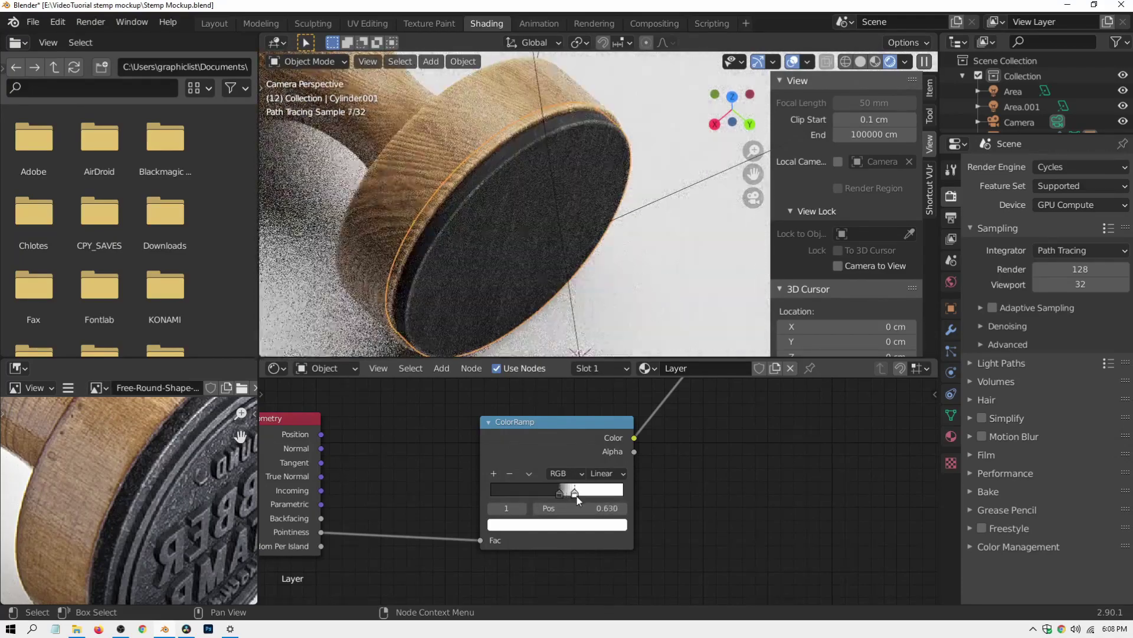
{"action": "left_click_drag", "start_coordinate": [567, 495], "coordinate": [561, 495]}
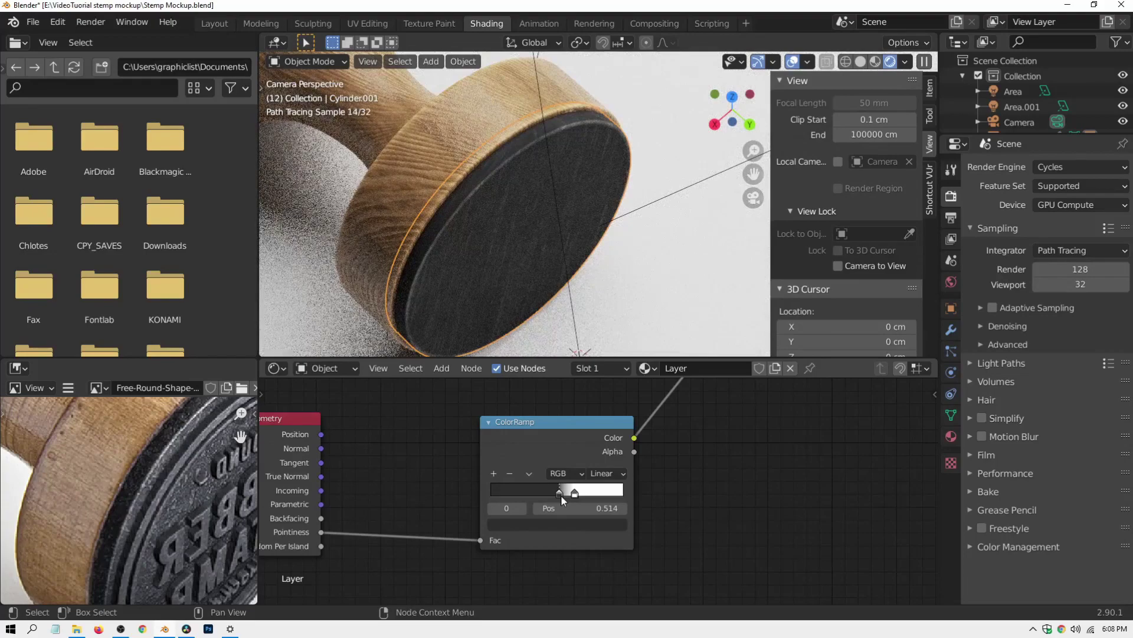
{"action": "left_click_drag", "start_coordinate": [561, 494], "coordinate": [560, 493]}
Step: Check the disc's rim from afar and up close, then soften the rim mask by moving its ColorRamp's light stop to 0.694
{"action": "scroll", "coordinate": [540, 225], "scroll_direction": "down", "scroll_amount": 5}
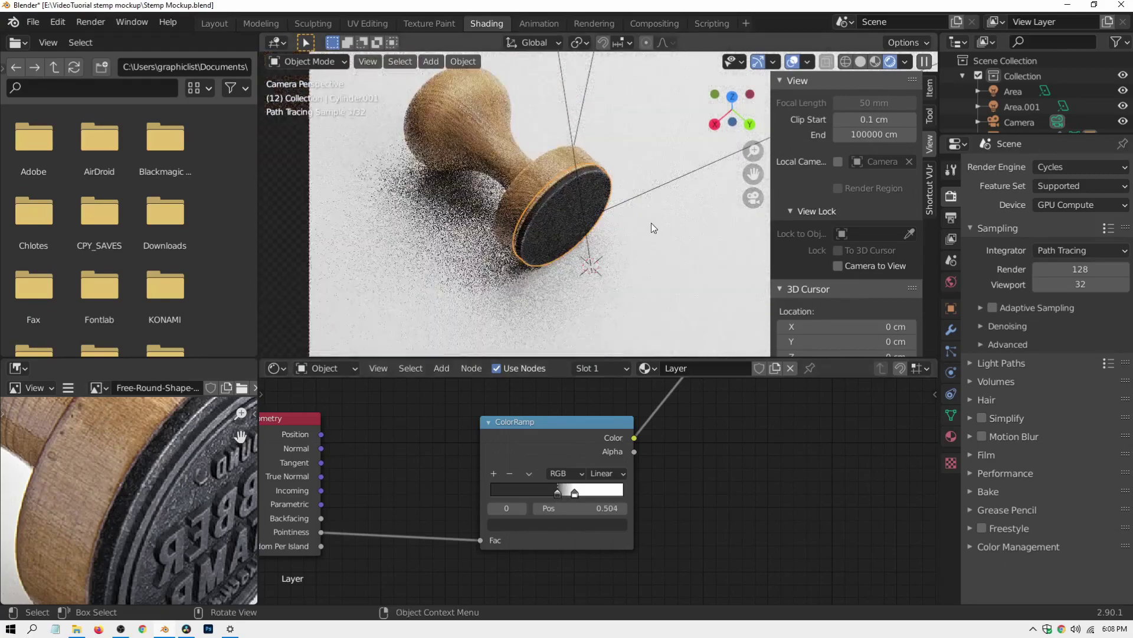
{"action": "left_click", "coordinate": [636, 246]}
{"action": "scroll", "coordinate": [567, 254], "scroll_direction": "up", "scroll_amount": 5}
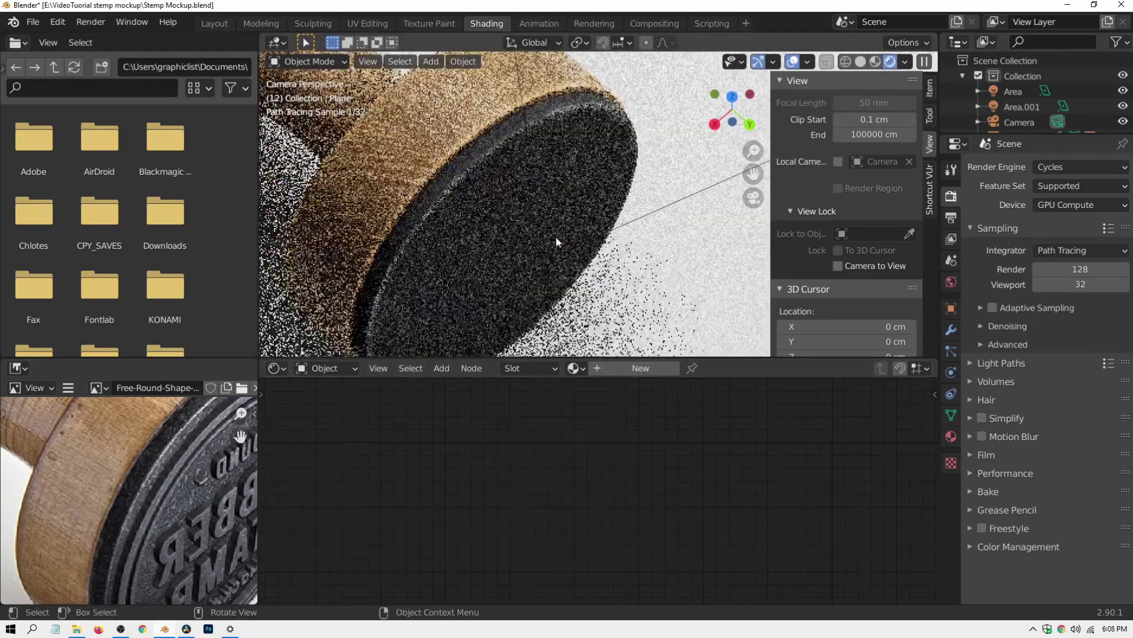
{"action": "left_click", "coordinate": [523, 218]}
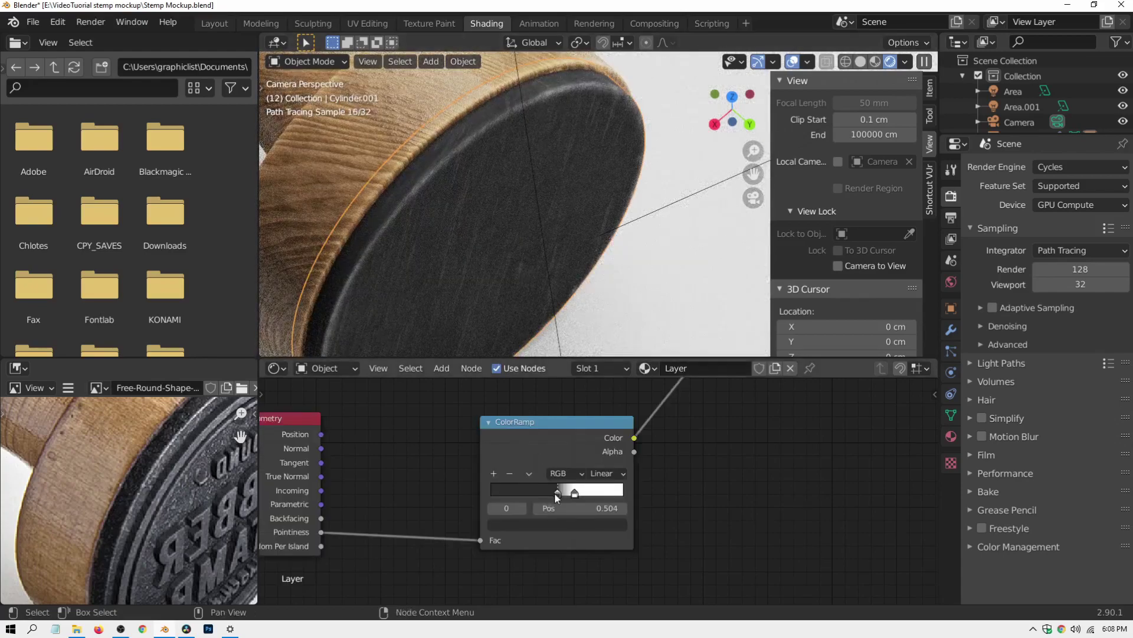
{"action": "left_click_drag", "start_coordinate": [554, 492], "coordinate": [583, 502]}
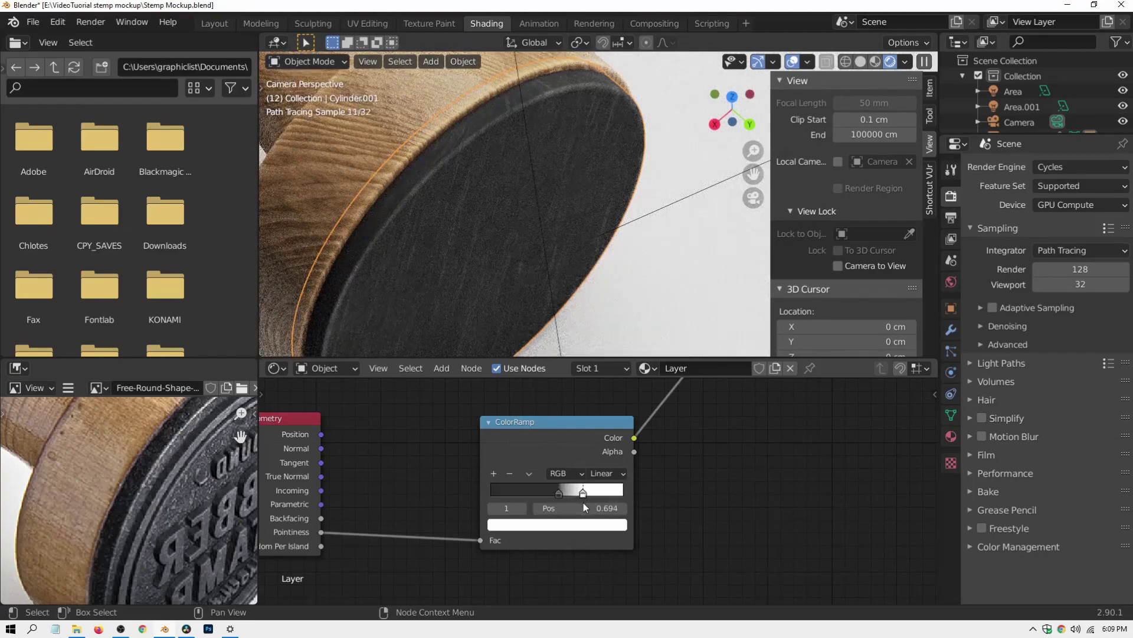
Step: Examine the whole rendered stamp in the camera view to judge the base disc's material against the reference photo
{"action": "scroll", "coordinate": [608, 243], "scroll_direction": "down", "scroll_amount": 5}
{"action": "left_click", "coordinate": [644, 229]}
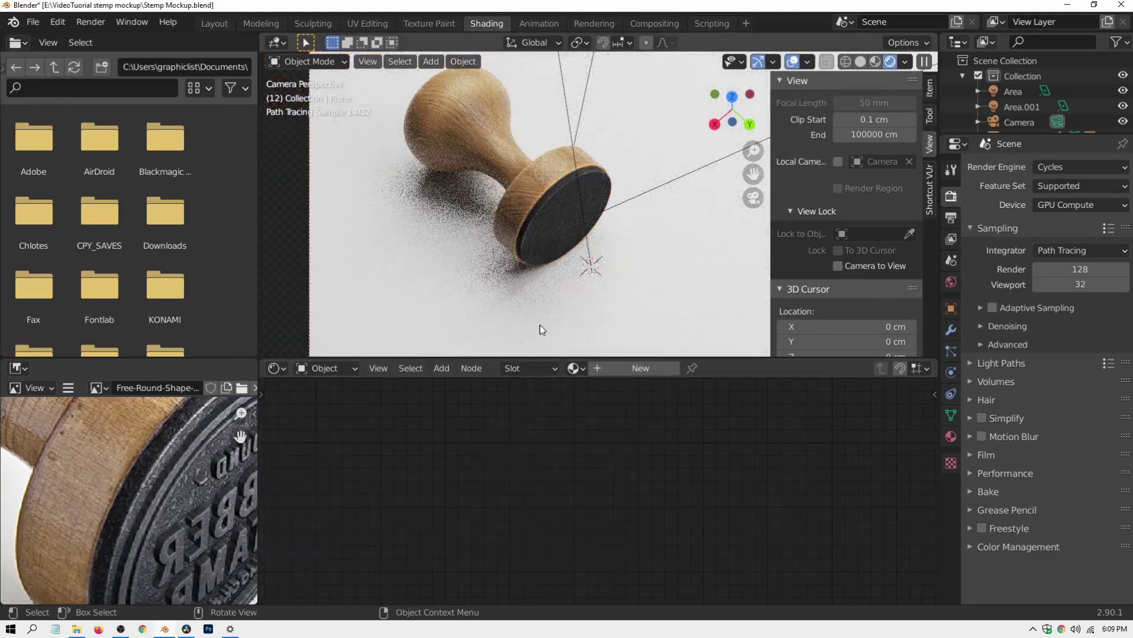
{"action": "left_click", "coordinate": [547, 234]}
{"action": "middle_click_drag", "start_coordinate": [696, 454], "coordinate": [532, 388]}
{"action": "left_click", "coordinate": [621, 235]}
{"action": "middle_click_drag", "start_coordinate": [622, 234], "coordinate": [556, 227], "text": "shift"}
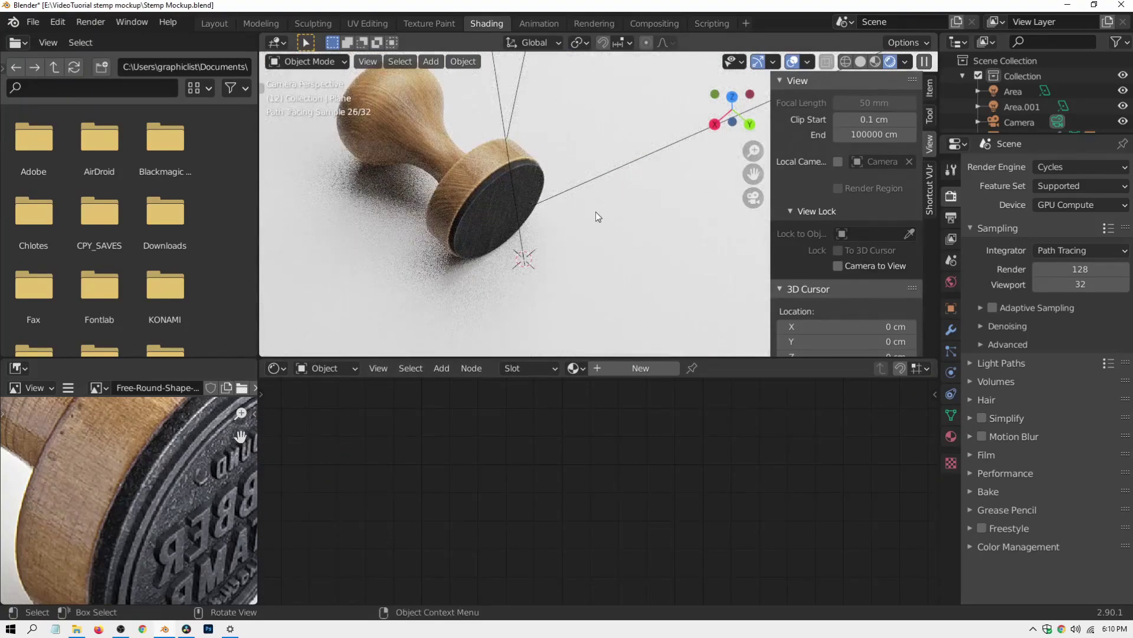
{"action": "scroll", "coordinate": [556, 224], "scroll_direction": "down", "scroll_amount": 2}
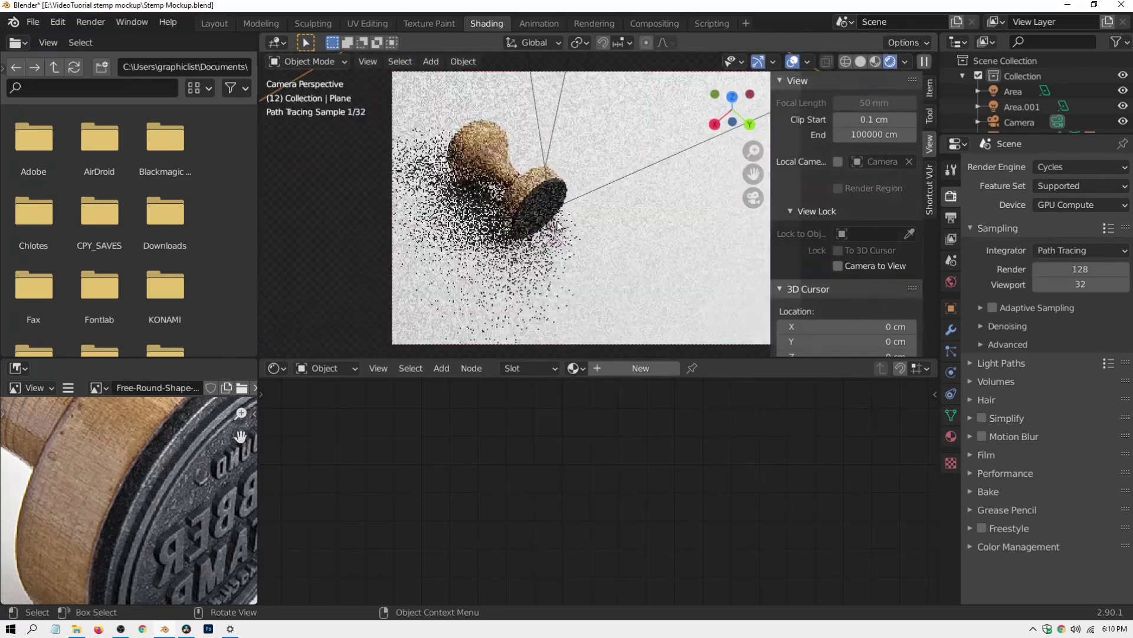
{"action": "middle_click_drag", "start_coordinate": [577, 210], "coordinate": [521, 217], "text": "shift"}
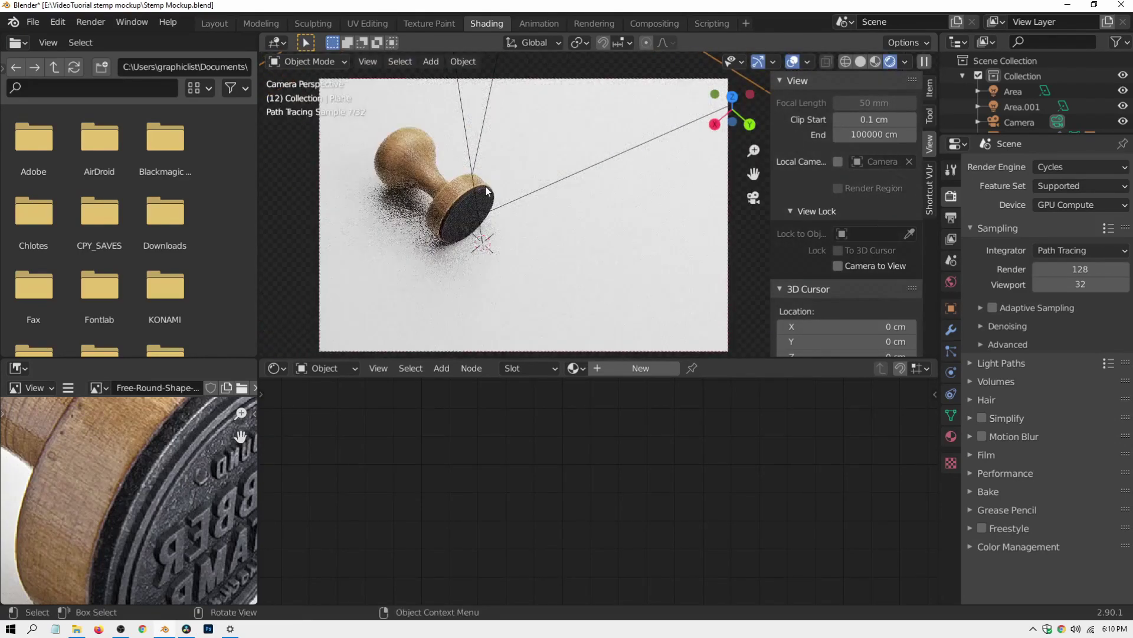
Step: Collapse both ColorRamp nodes in the disc's Layer material and move the rim-mask one up beneath the displacement textures
{"action": "left_click", "coordinate": [484, 190]}
{"action": "scroll", "coordinate": [697, 456], "scroll_direction": "down", "scroll_amount": 6}
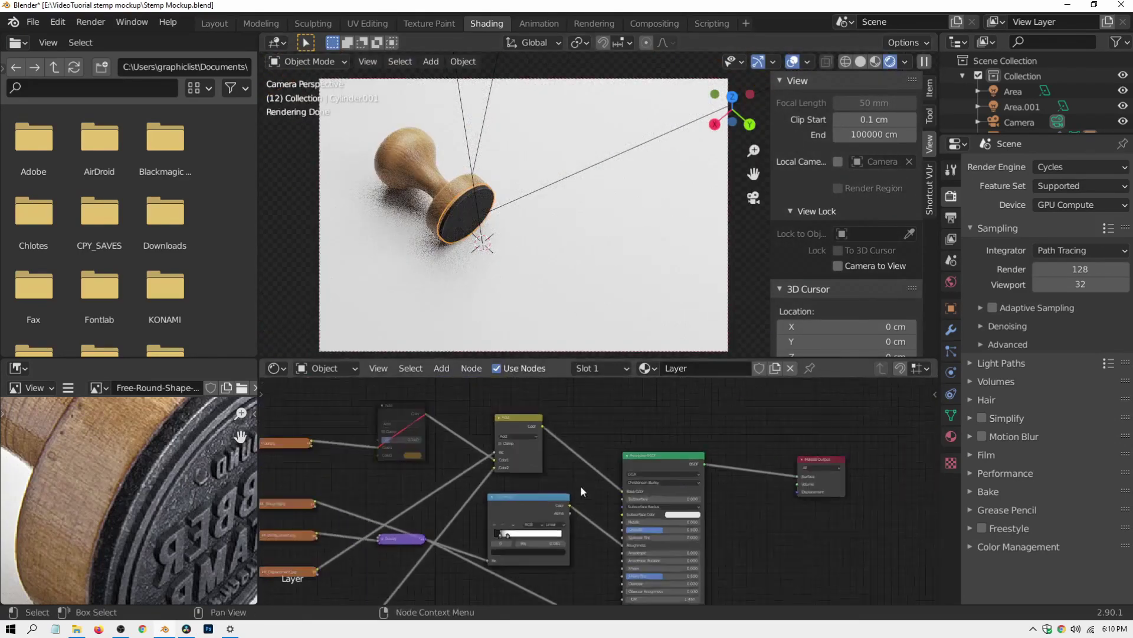
{"action": "scroll", "coordinate": [616, 421], "scroll_direction": "up", "scroll_amount": 1}
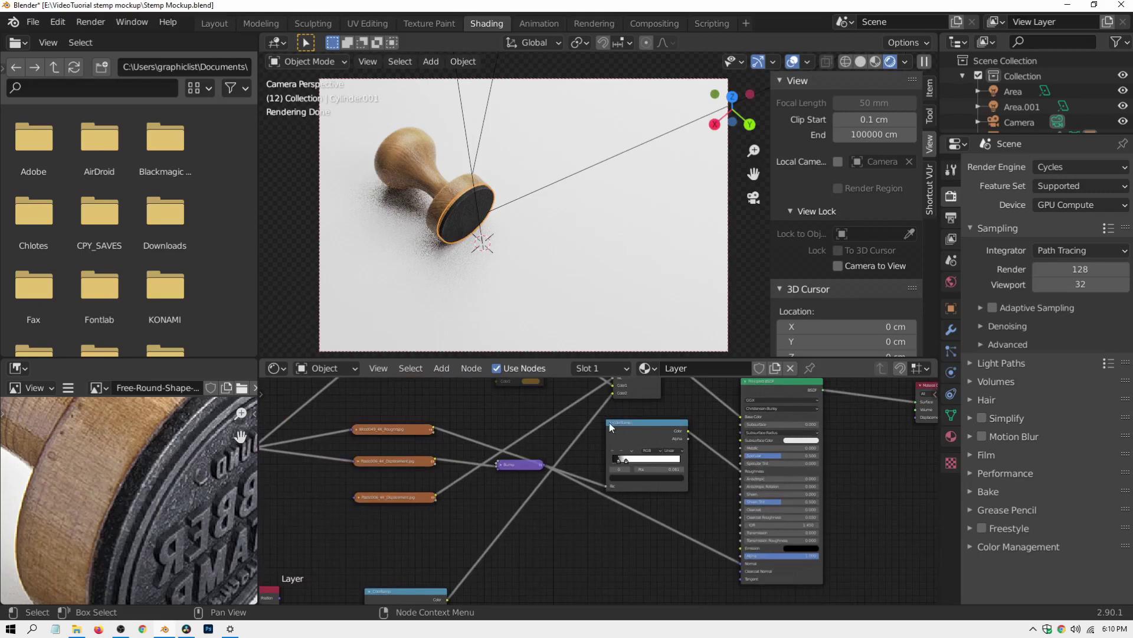
{"action": "key", "text": "h"}
{"action": "key", "text": "h"}
{"action": "left_click_drag", "start_coordinate": [387, 589], "coordinate": [377, 518]}
{"action": "left_click", "coordinate": [359, 521]}
Step: Collapse the Geometry node, move it closer to the other nodes, and shift the Principled BSDF node slightly upward
{"action": "scroll", "coordinate": [416, 554], "scroll_direction": "down", "scroll_amount": 2}
{"action": "middle_click_drag", "start_coordinate": [411, 554], "coordinate": [575, 474]}
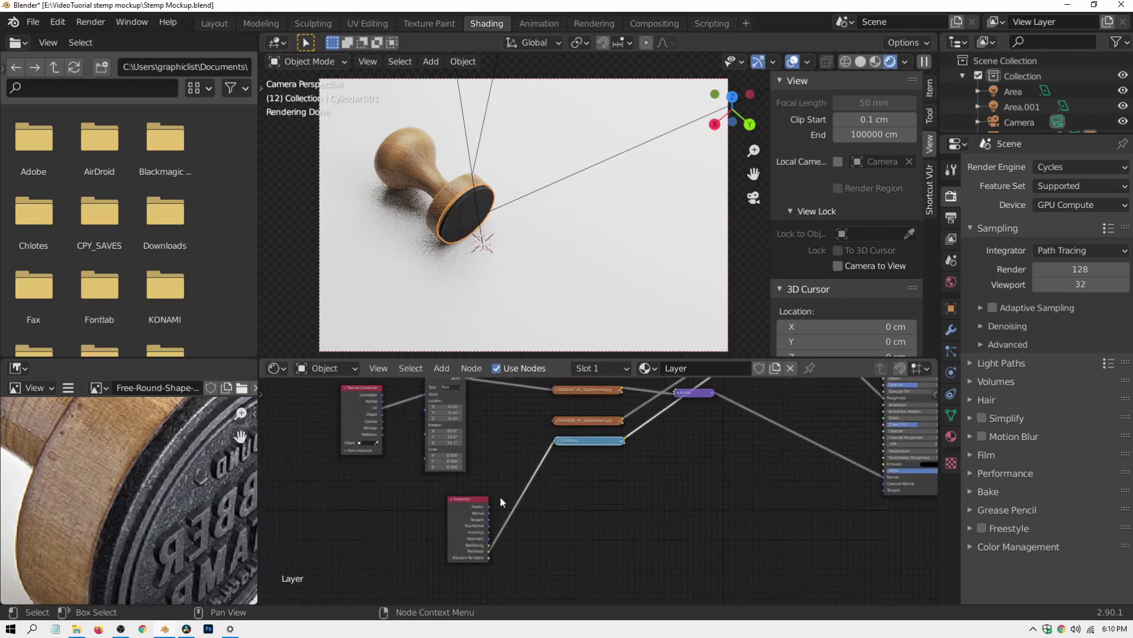
{"action": "left_click", "coordinate": [453, 500]}
{"action": "key", "text": "h"}
{"action": "left_click_drag", "start_coordinate": [461, 497], "coordinate": [503, 461]}
{"action": "middle_click_drag", "start_coordinate": [466, 405], "coordinate": [417, 476]}
{"action": "middle_click_drag", "start_coordinate": [569, 542], "coordinate": [449, 597]}
{"action": "scroll", "coordinate": [578, 569], "scroll_direction": "down", "scroll_amount": 1}
{"action": "scroll", "coordinate": [596, 534], "scroll_direction": "up", "scroll_amount": 3}
{"action": "middle_click_drag", "start_coordinate": [702, 504], "coordinate": [615, 490]}
{"action": "left_click_drag", "start_coordinate": [679, 438], "coordinate": [671, 415]}
{"action": "scroll", "coordinate": [418, 189], "scroll_direction": "up", "scroll_amount": 3}
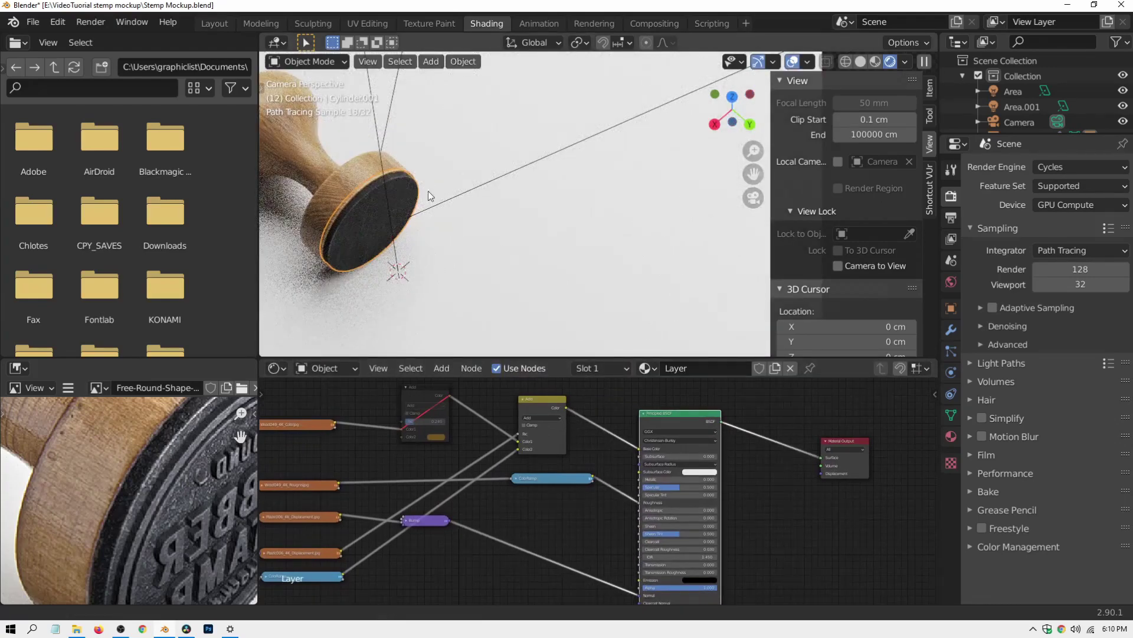
Step: Inspect the wooden handle and the base disc's rim up close, and return to the full camera view
{"action": "middle_click_drag", "start_coordinate": [427, 190], "coordinate": [550, 211], "text": "shift"}
{"action": "left_click", "coordinate": [459, 190]}
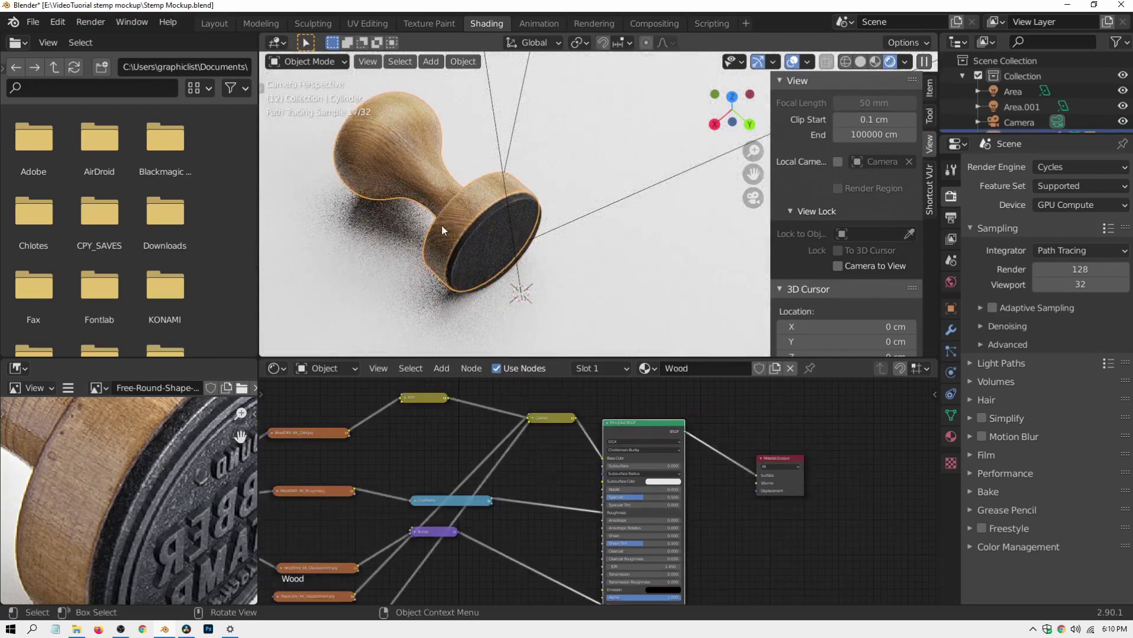
{"action": "left_click", "coordinate": [481, 239]}
{"action": "scroll", "coordinate": [488, 231], "scroll_direction": "up", "scroll_amount": 2}
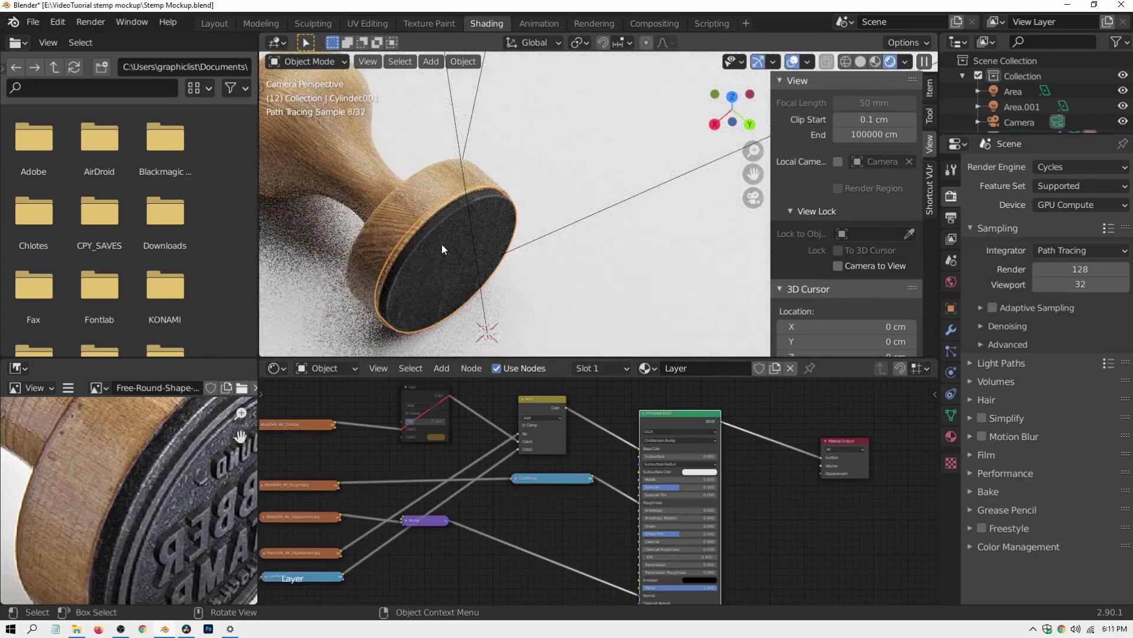
{"action": "scroll", "coordinate": [429, 248], "scroll_direction": "up", "scroll_amount": 5}
{"action": "middle_click_drag", "start_coordinate": [429, 248], "coordinate": [601, 240], "text": "shift"}
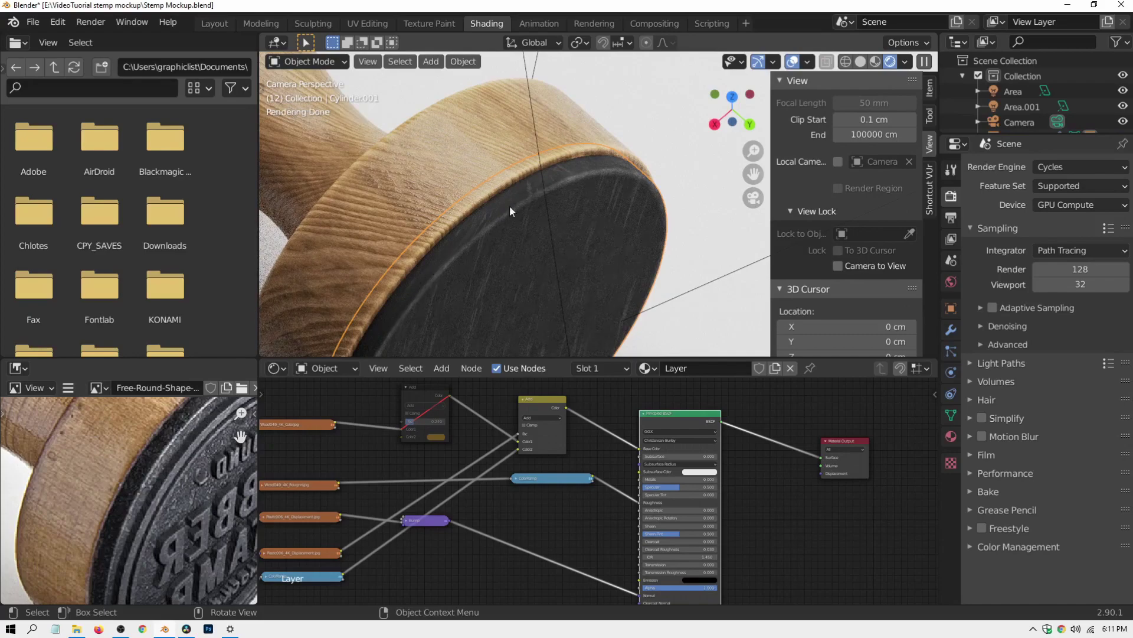
{"action": "scroll", "coordinate": [654, 253], "scroll_direction": "down", "scroll_amount": 5}
{"action": "left_click", "coordinate": [624, 253]}
{"action": "middle_click_drag", "start_coordinate": [624, 253], "coordinate": [576, 283], "text": "shift"}
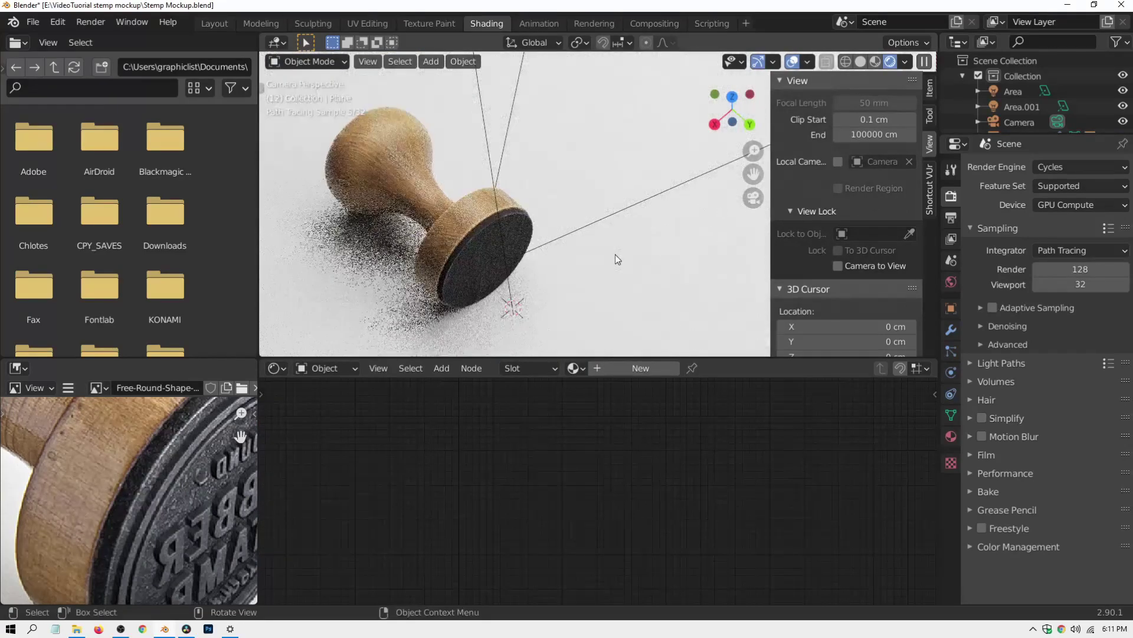
{"action": "key", "text": "Home"}
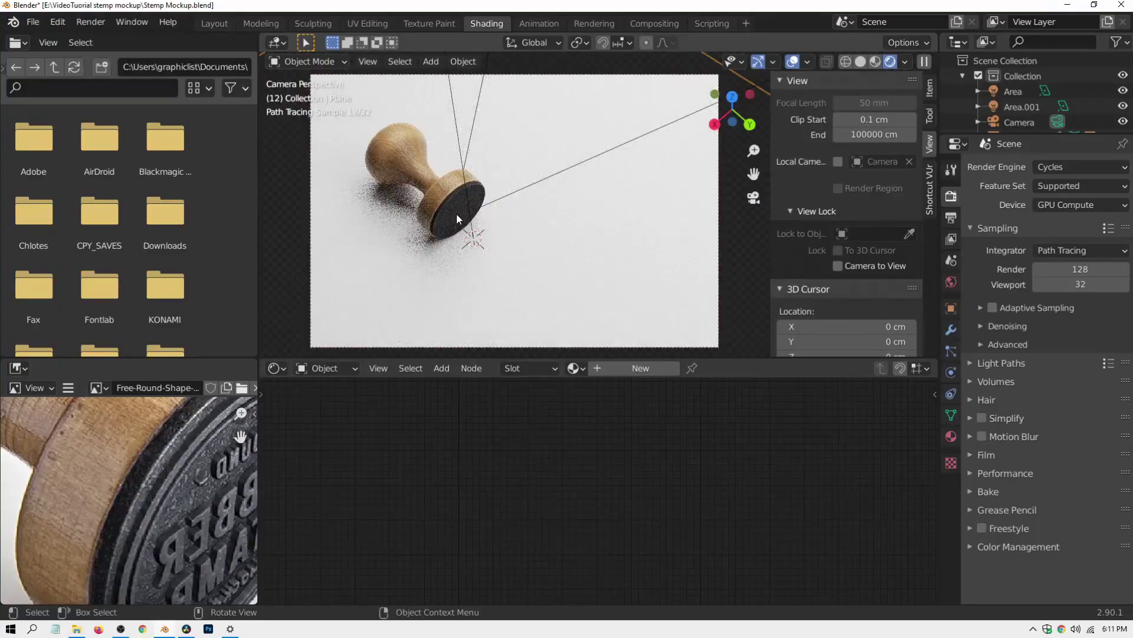